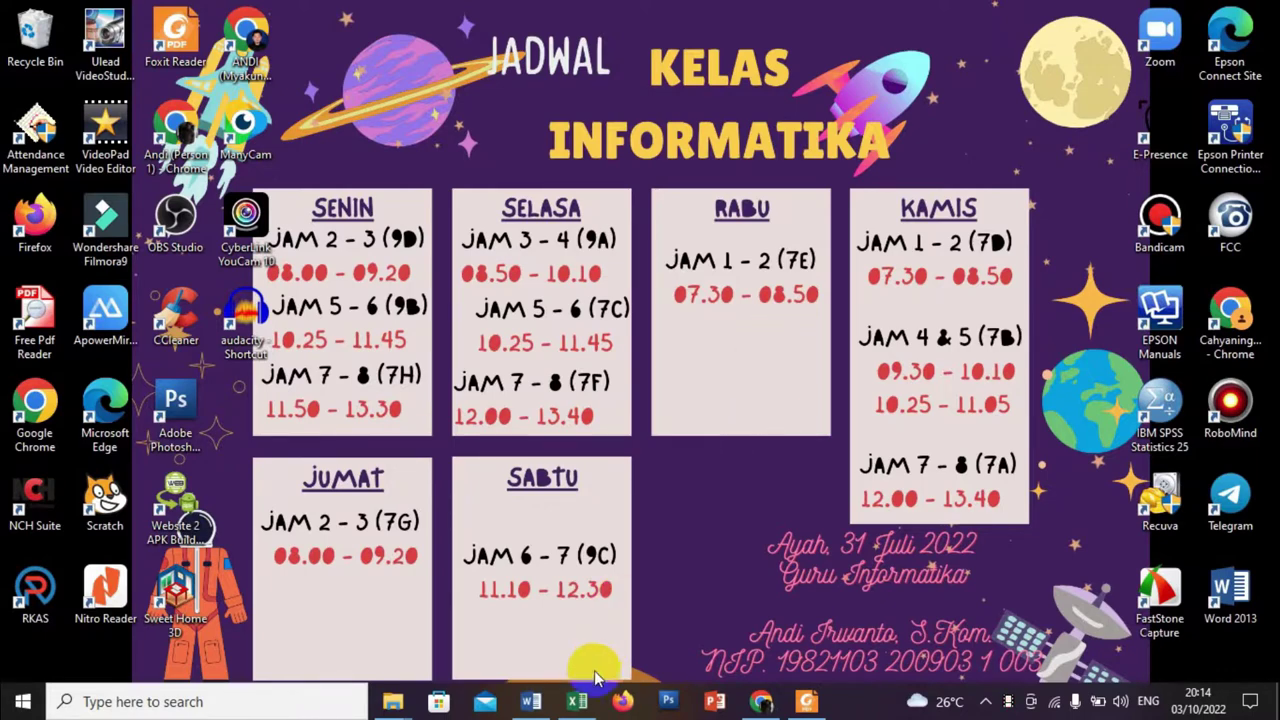
Bring the Latihan Excel 1 9B workbook back up from the taskbar
left_click(580, 703)
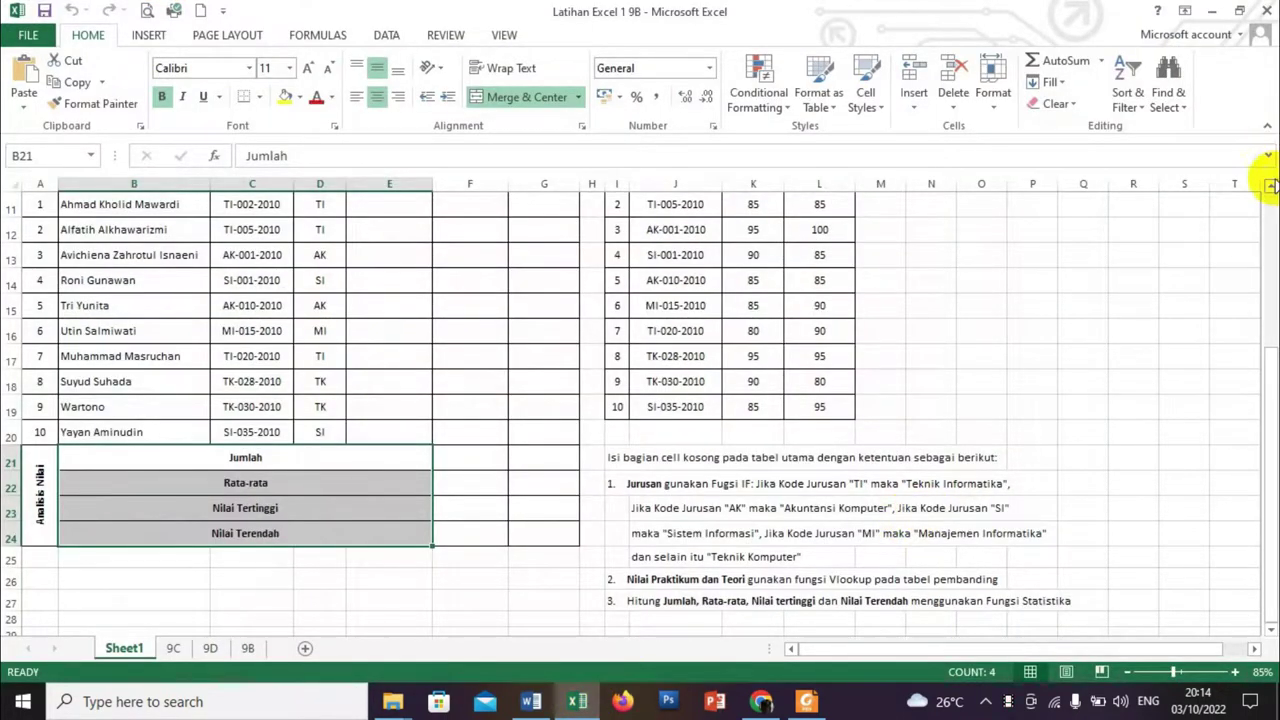
Scroll to the top and review the DAFTAR NILAI MAHASISWA BERPRESTASI title and student rows
scroll(1270, 188, "up", 2)
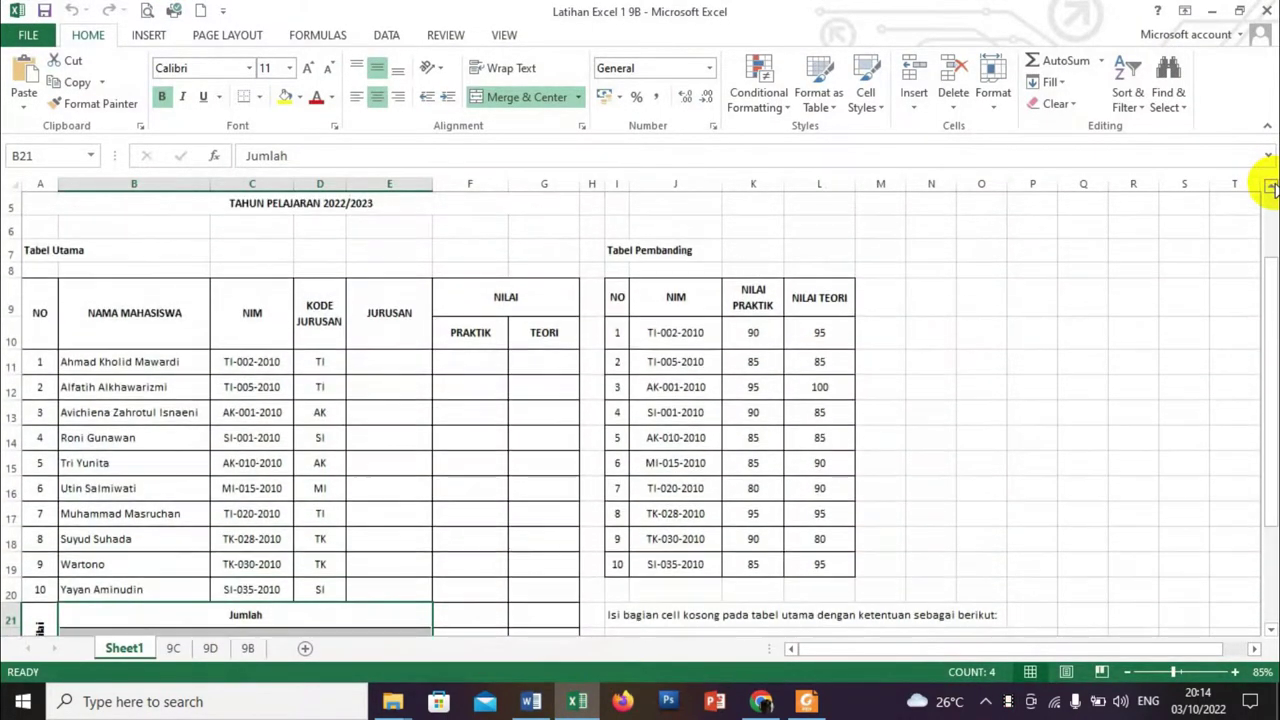
left_click(1270, 188)
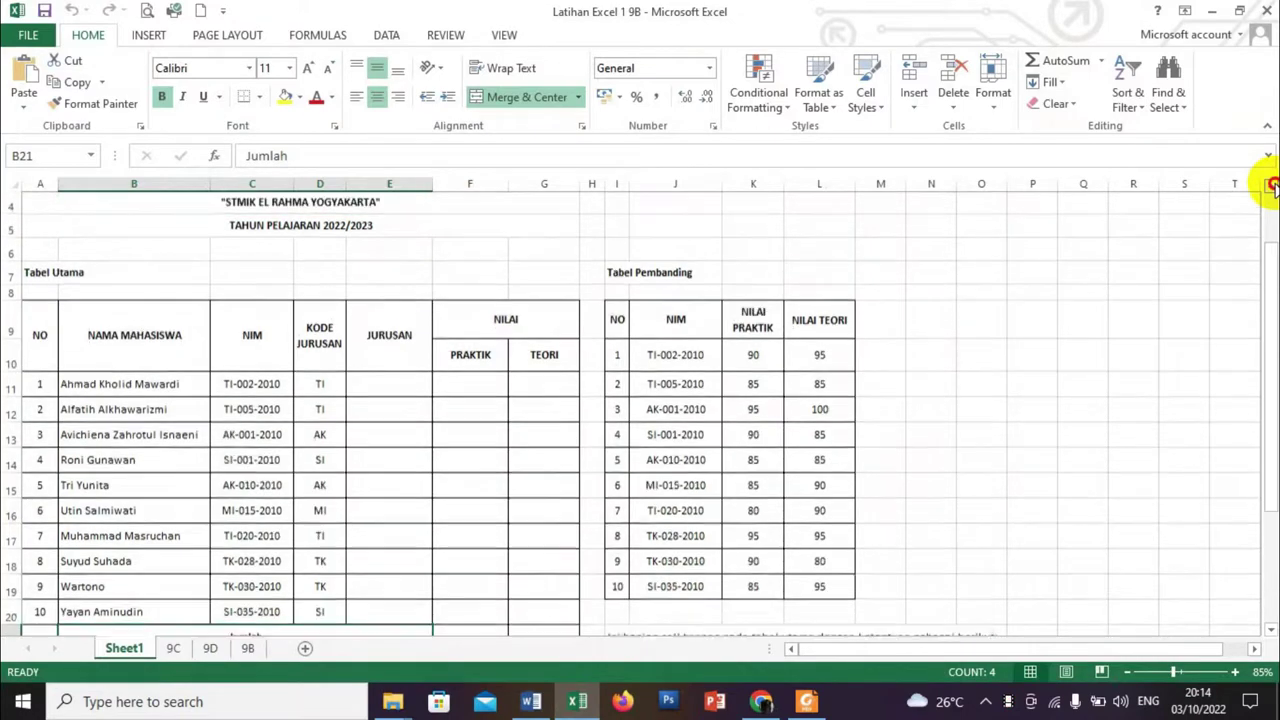
left_click(1270, 188)
left_click(1270, 188)
left_click(1270, 188)
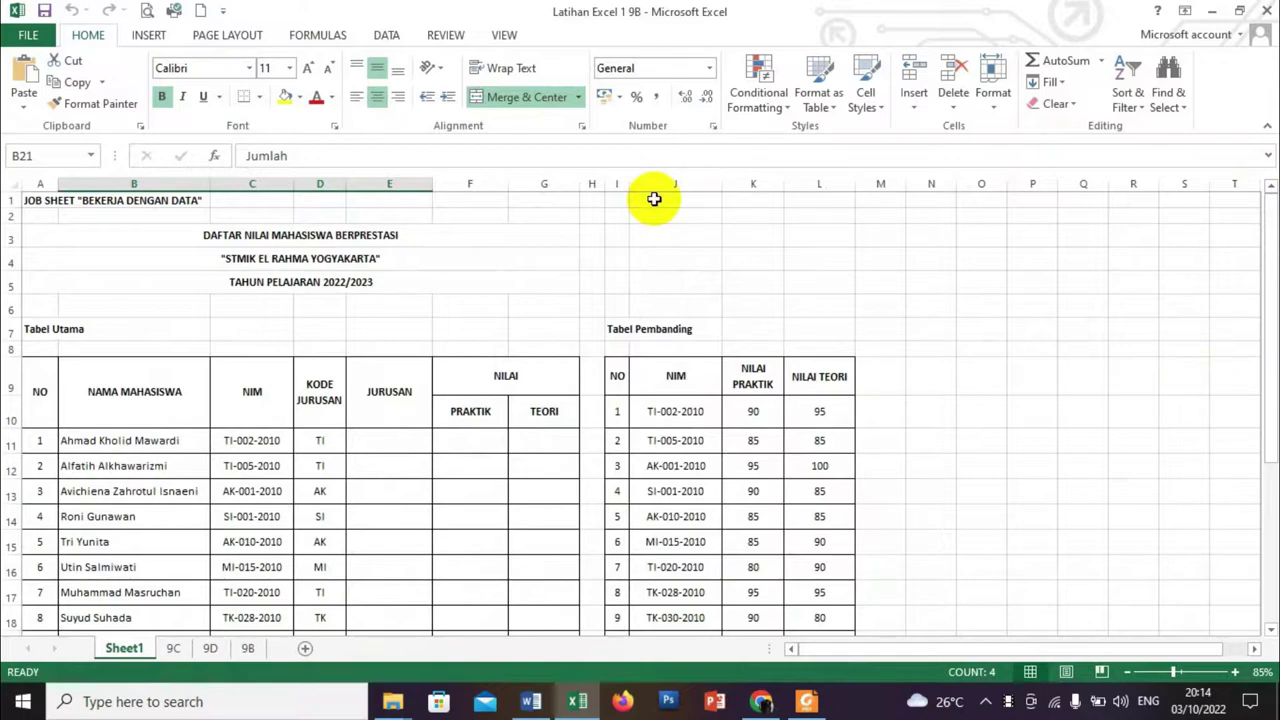
left_click(142, 232)
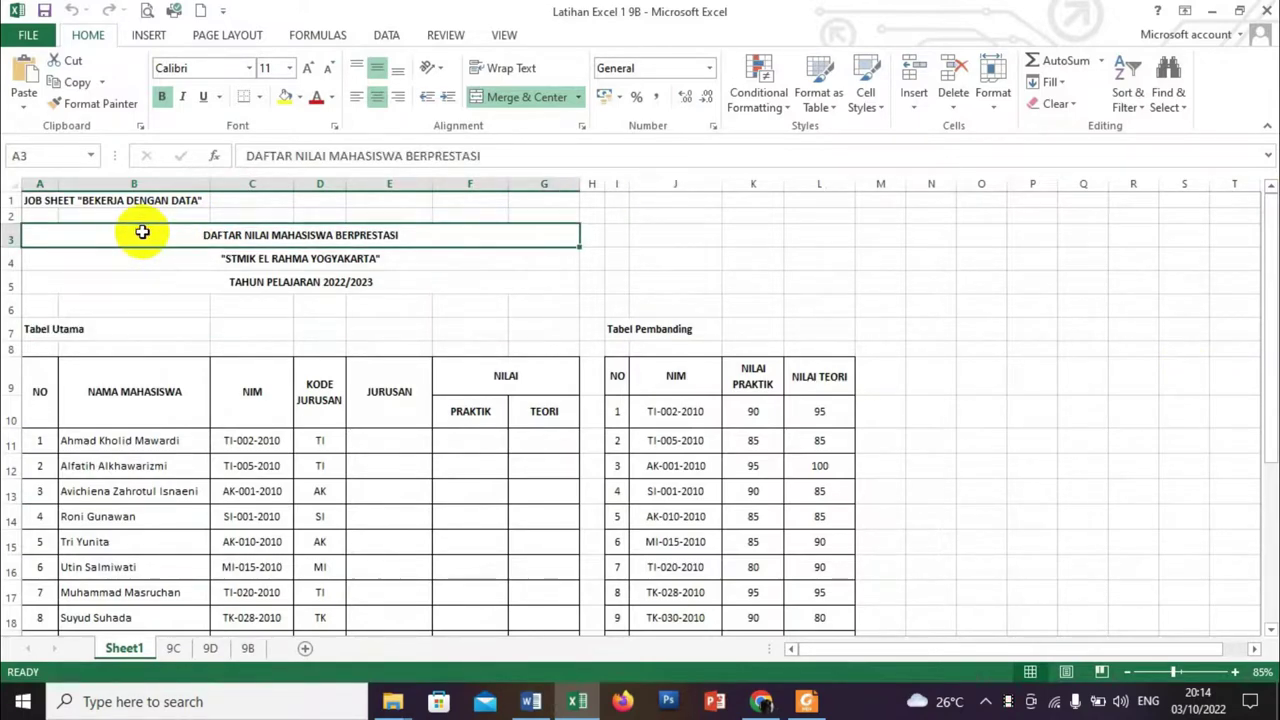
key("Down")
key("Down")
key("Down")
key("Down")
key("Down")
key("Down")
key("Down")
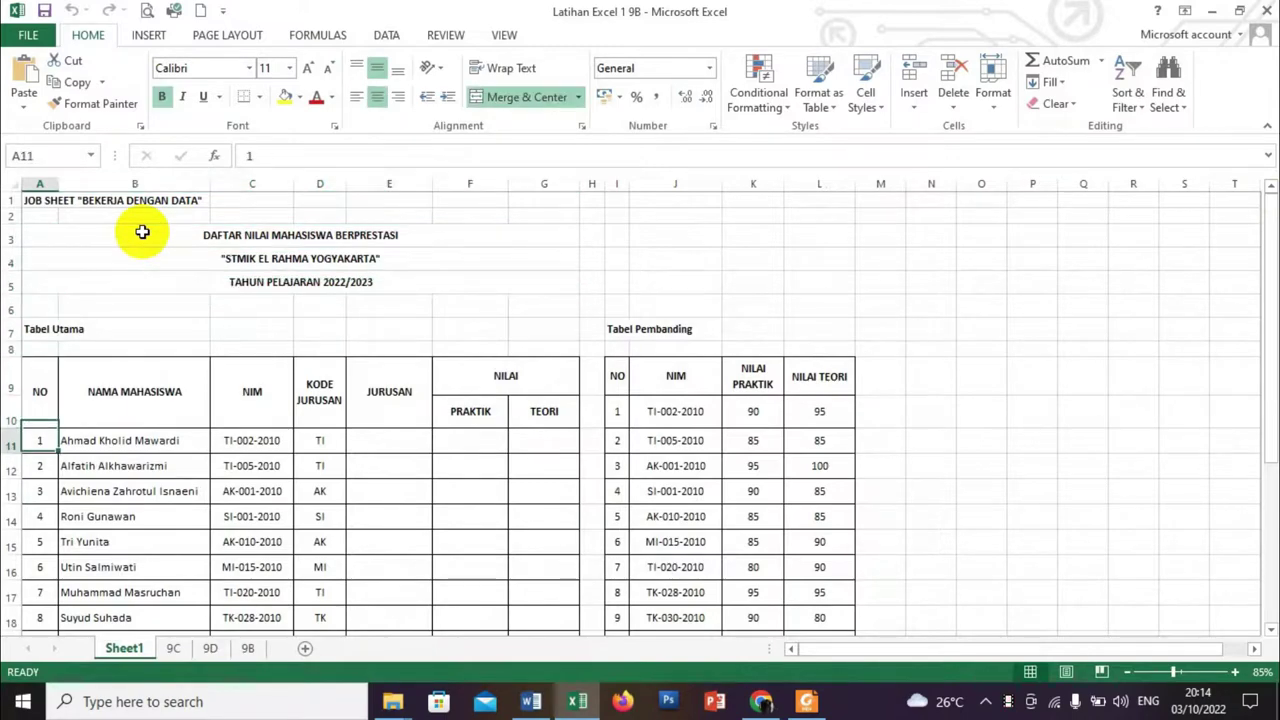
key("Down")
key("Down")
key("Down")
key("Down")
key("Down")
key("Down")
key("Down")
key("Down")
key("Down")
key("Down")
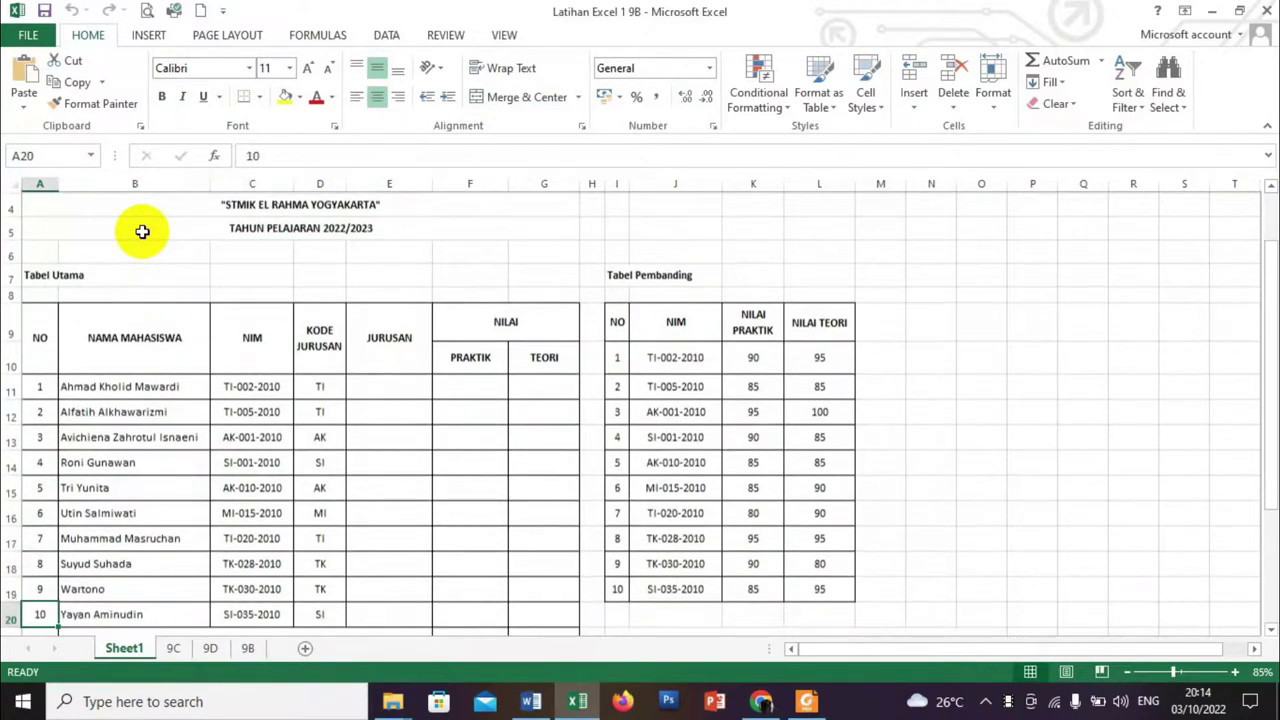
key("Down")
key("Down")
key("Down")
key("Up")
key("Up")
key("Up")
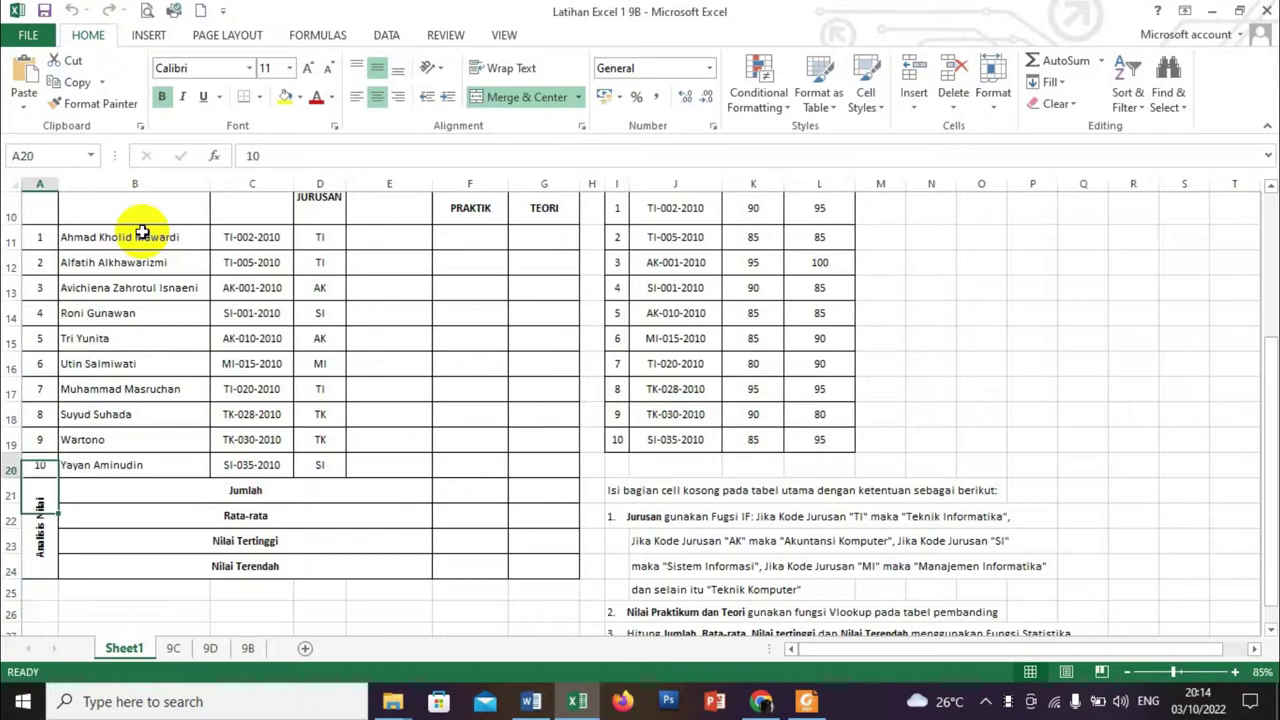
key("Right")
key("Right")
key("Right")
key("Up")
key("Up")
key("Up")
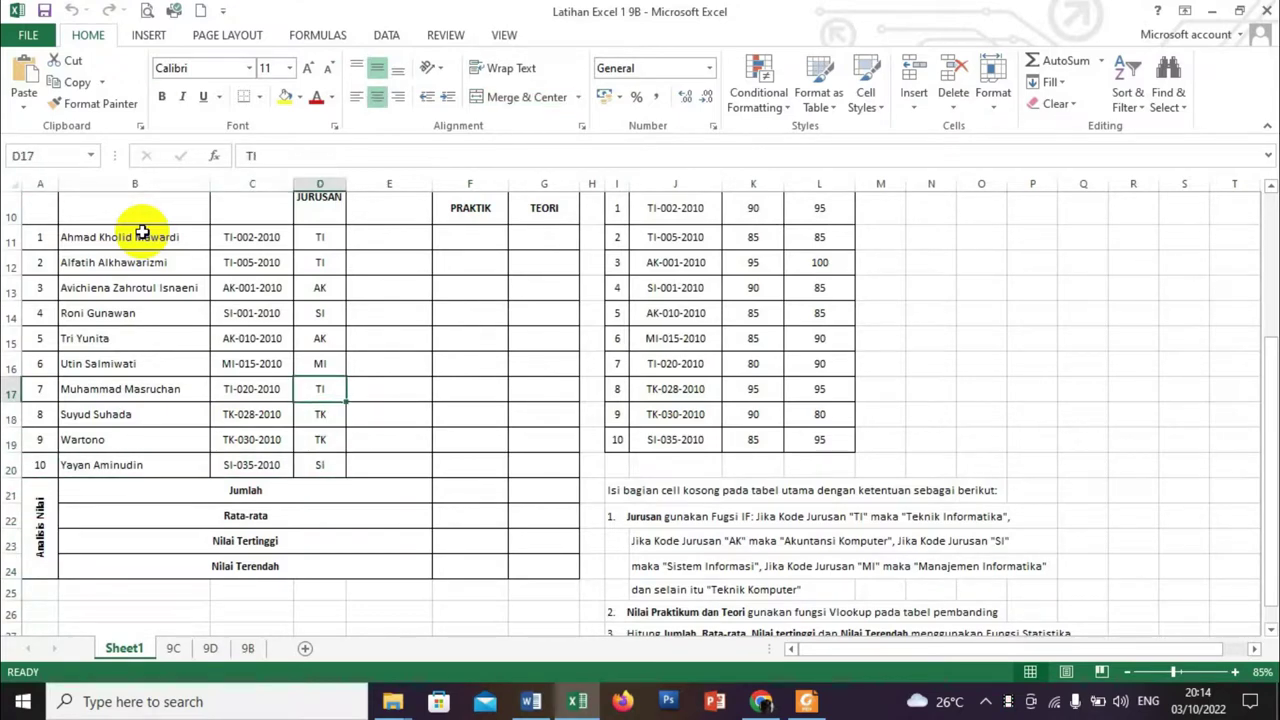
key("Up")
key("Up")
key("Up")
Step through the Jurusan, Praktik and Teori columns down to the Rata-rata and Nilai Tertinggi rows
key("Up")
key("Up")
key("Up")
key("Down")
key("Down")
key("Down")
key("Down")
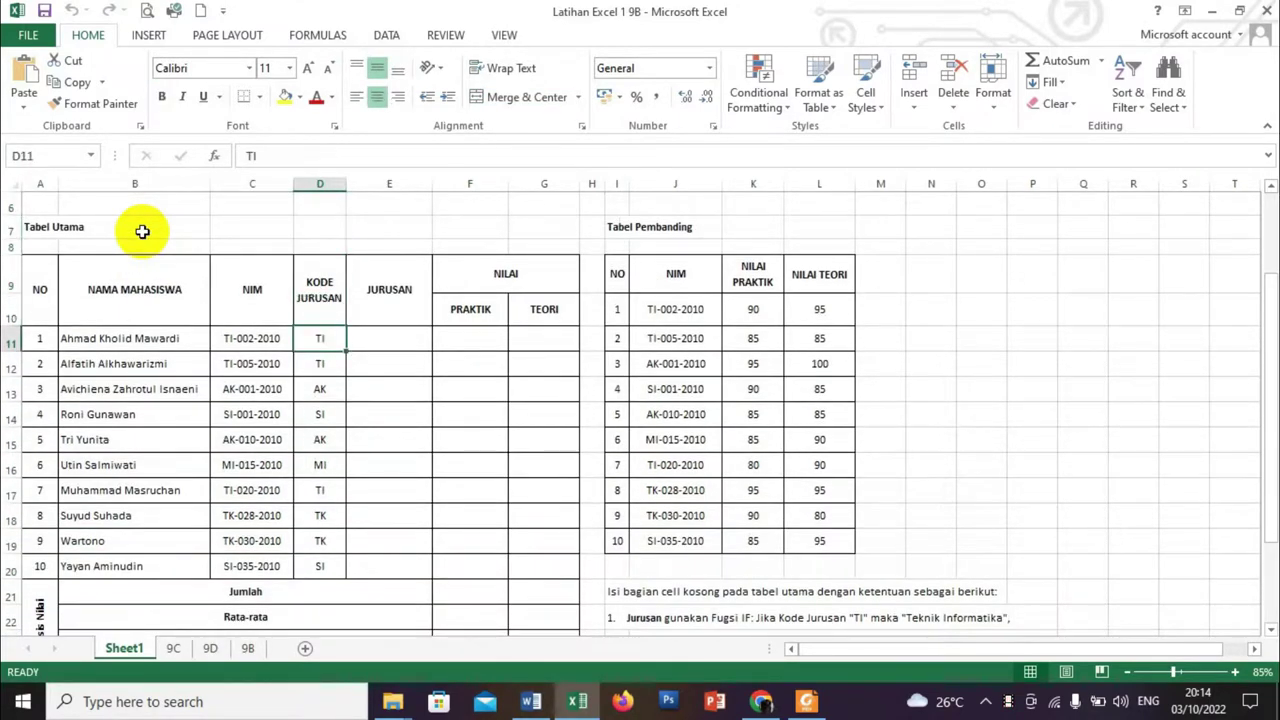
key("Right")
key("Down")
key("Down")
key("Up")
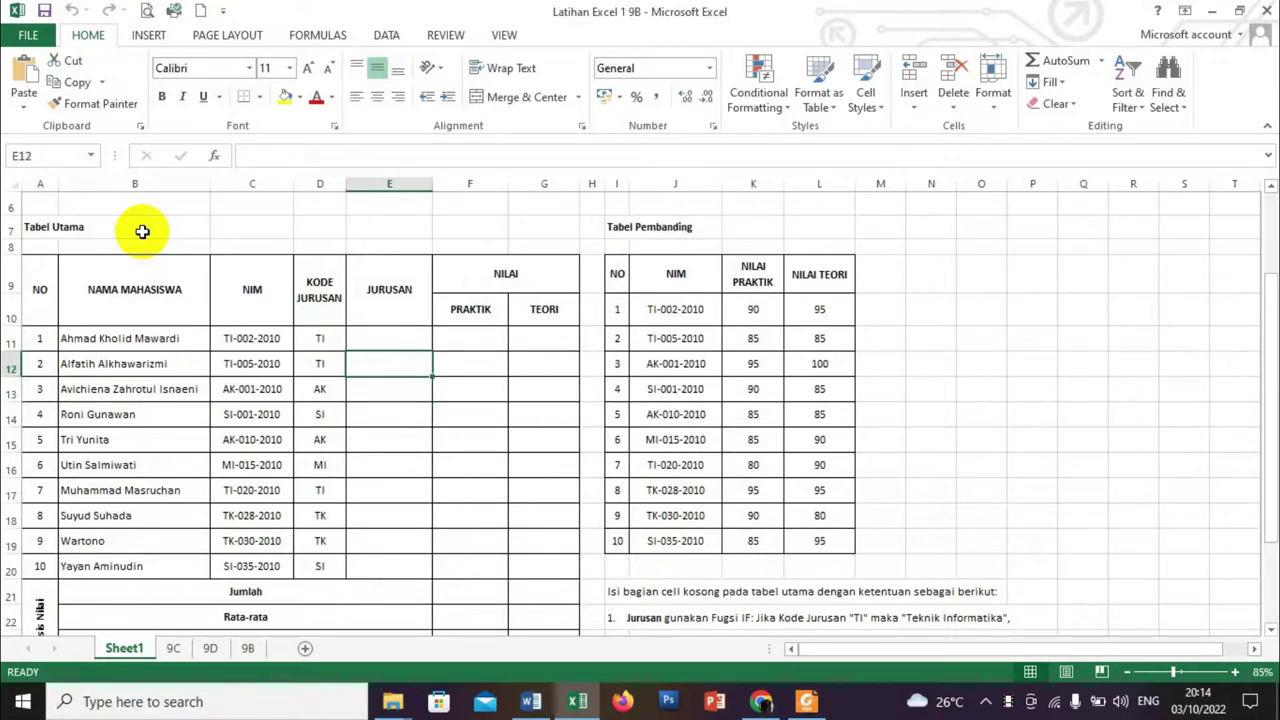
key("Right")
key("Up")
key("Right")
key("Down")
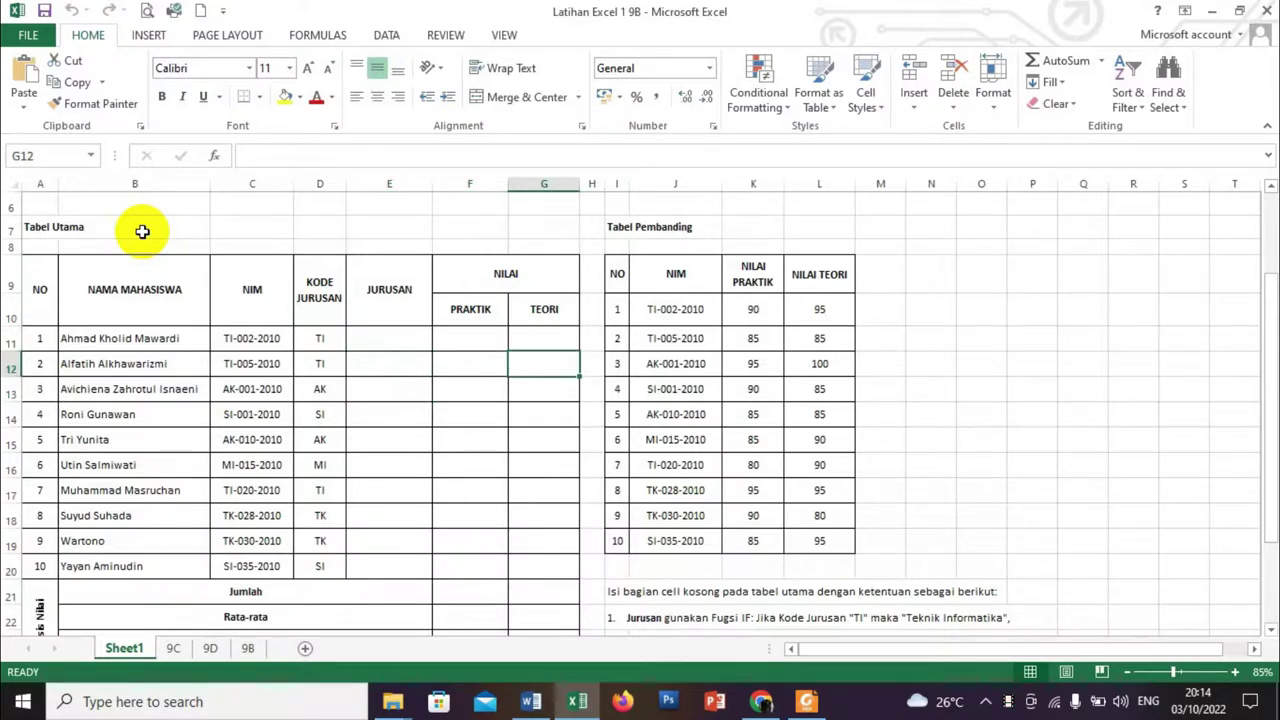
key("Down")
key("Down")
key("Down")
key("Up")
key("Up")
key("Up")
key("Up")
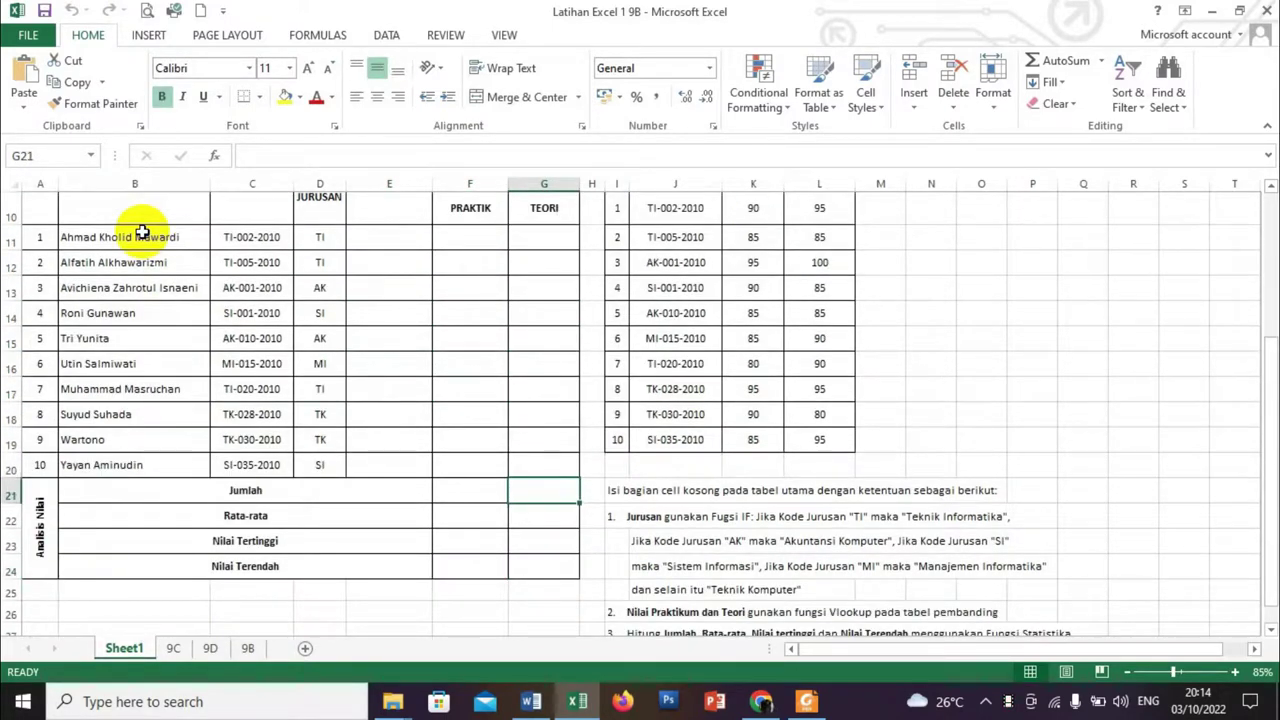
key("Down")
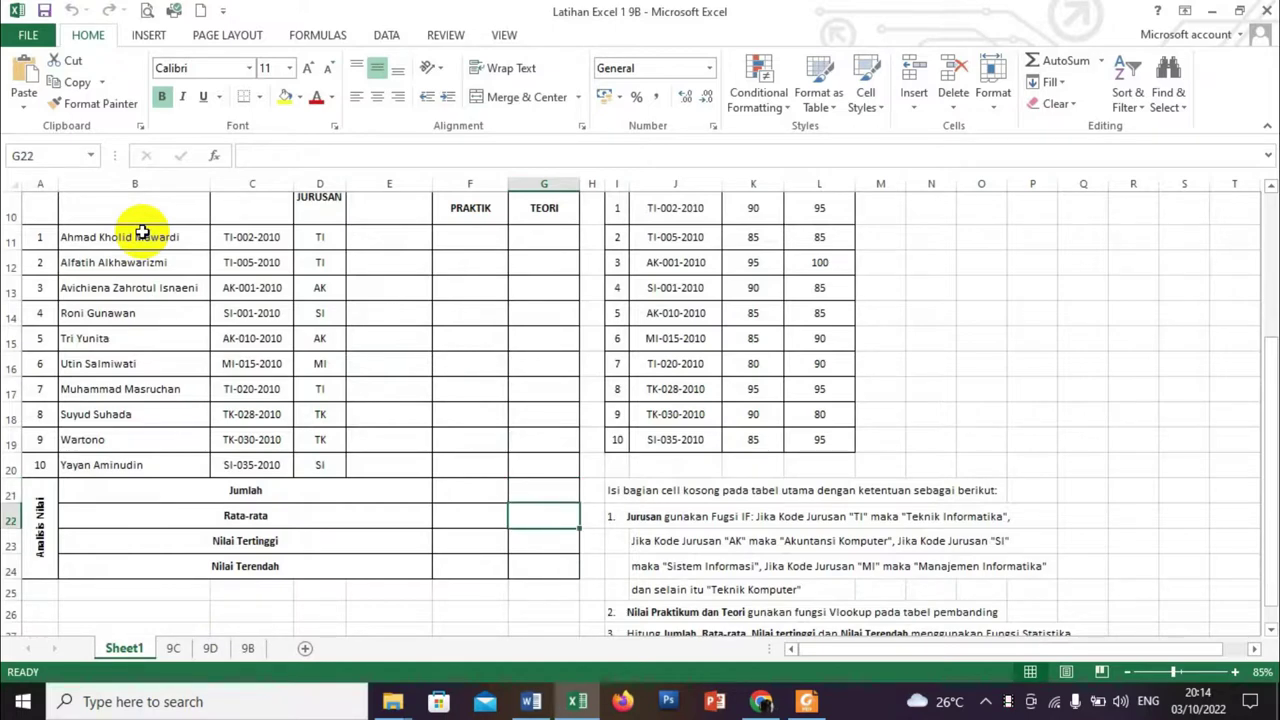
key("Down")
key("Down")
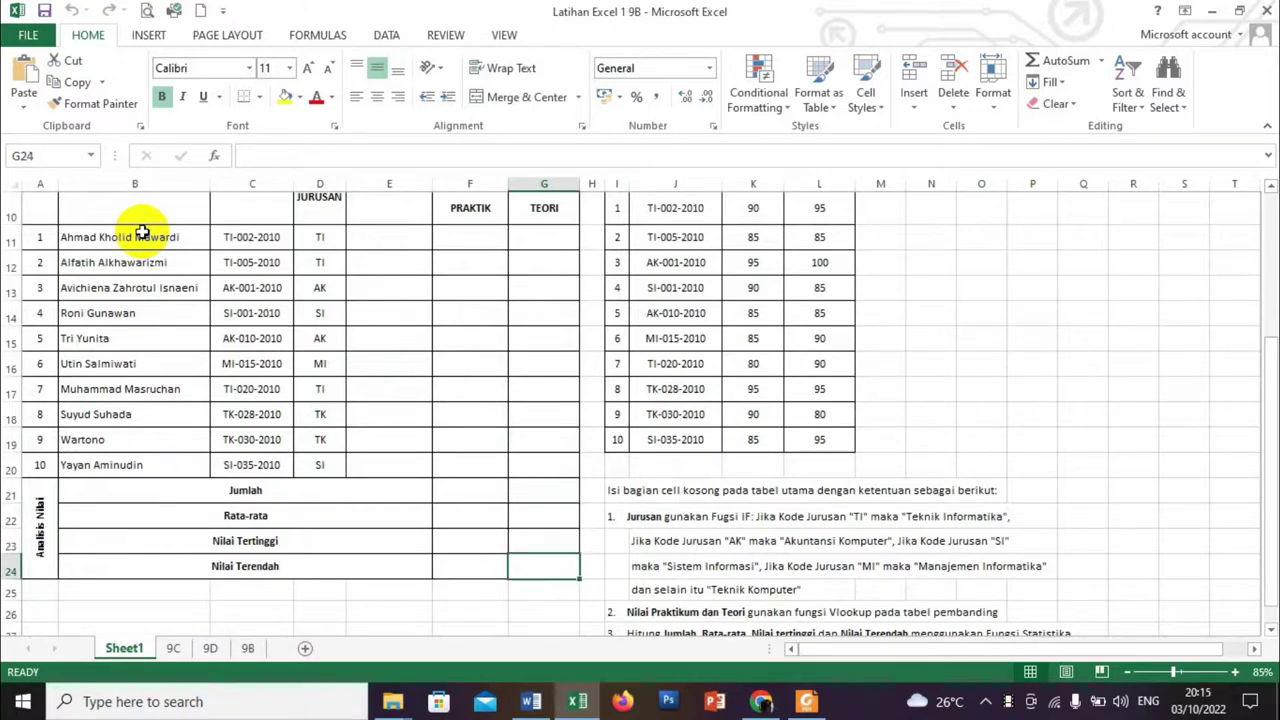
Read the instruction notes and Tabel Pembanding, then close the Excel window
key("Right")
key("Right")
key("Right")
key("Up")
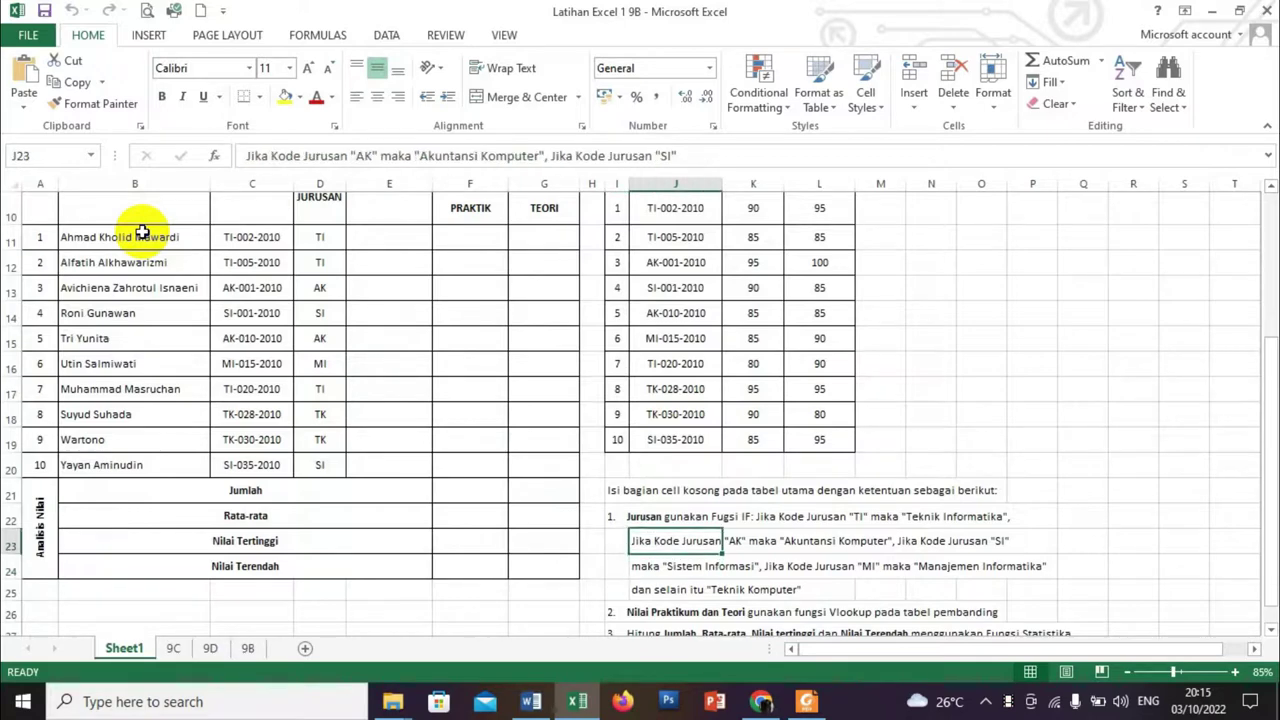
key("Up")
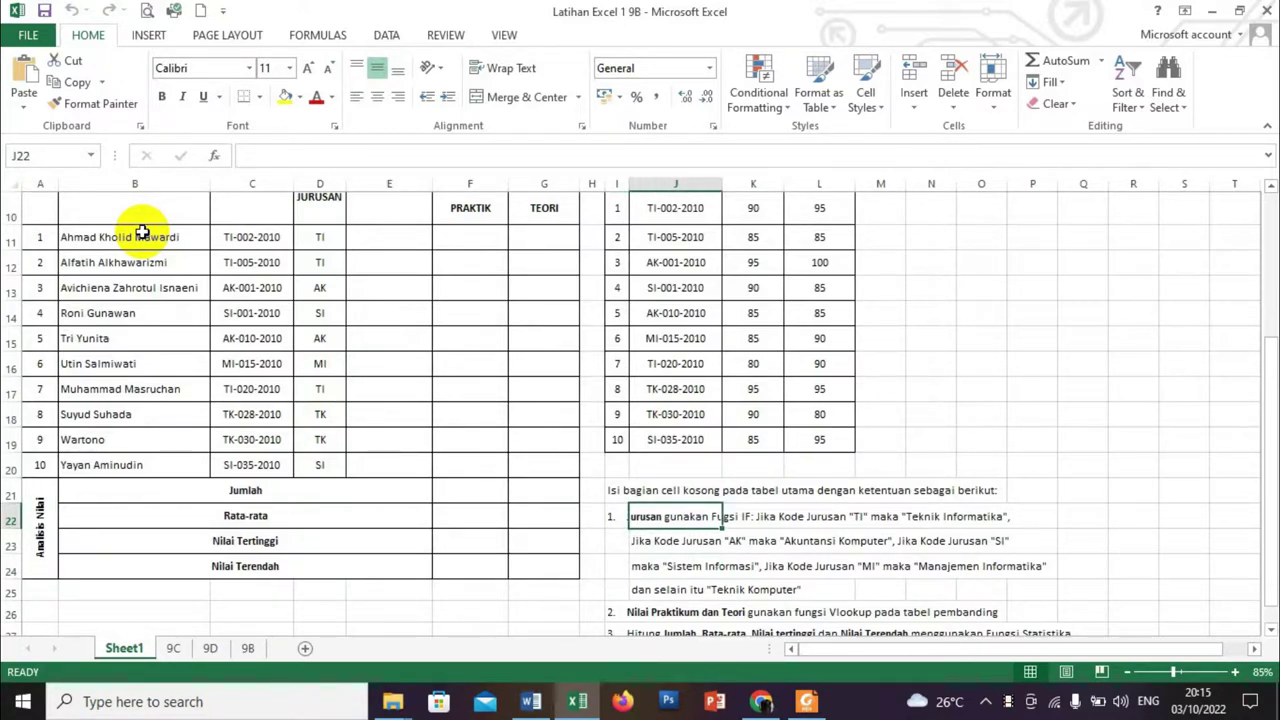
key("Down")
key("Down")
key("Down")
key("Down")
key("Down")
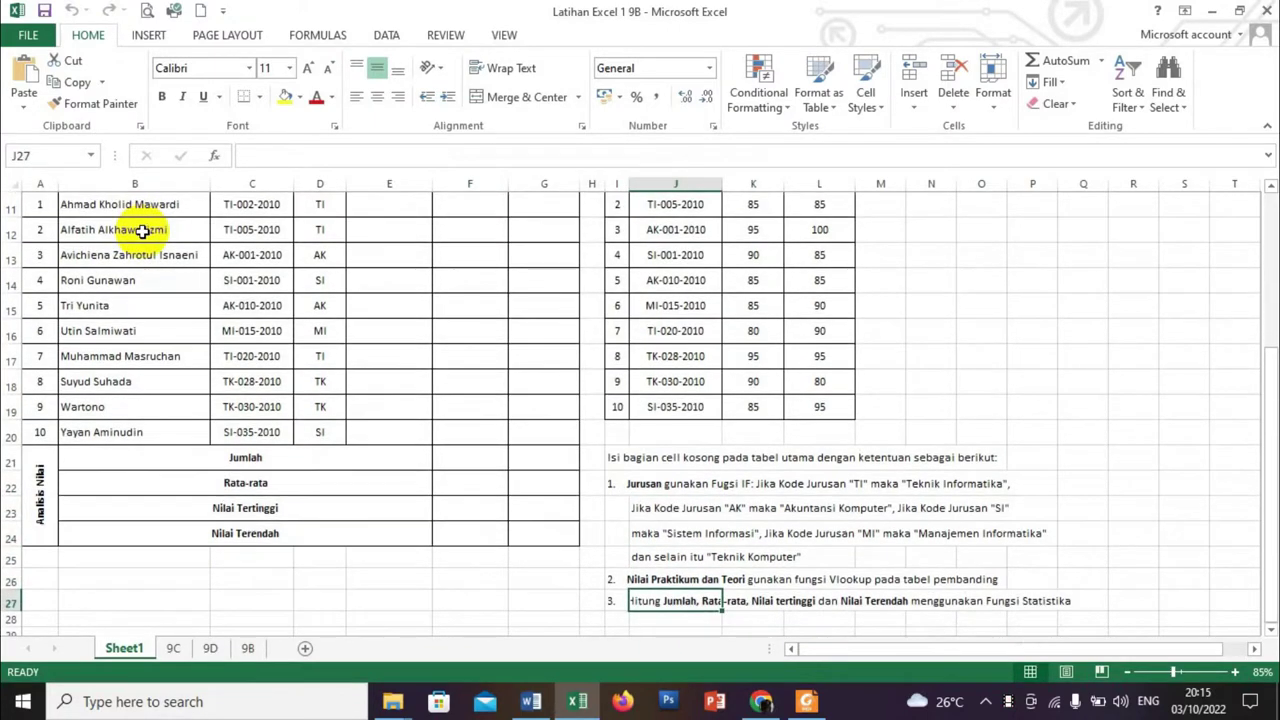
key("Up")
key("Up")
key("Up")
key("Up")
key("Up")
key("Up")
key("Up")
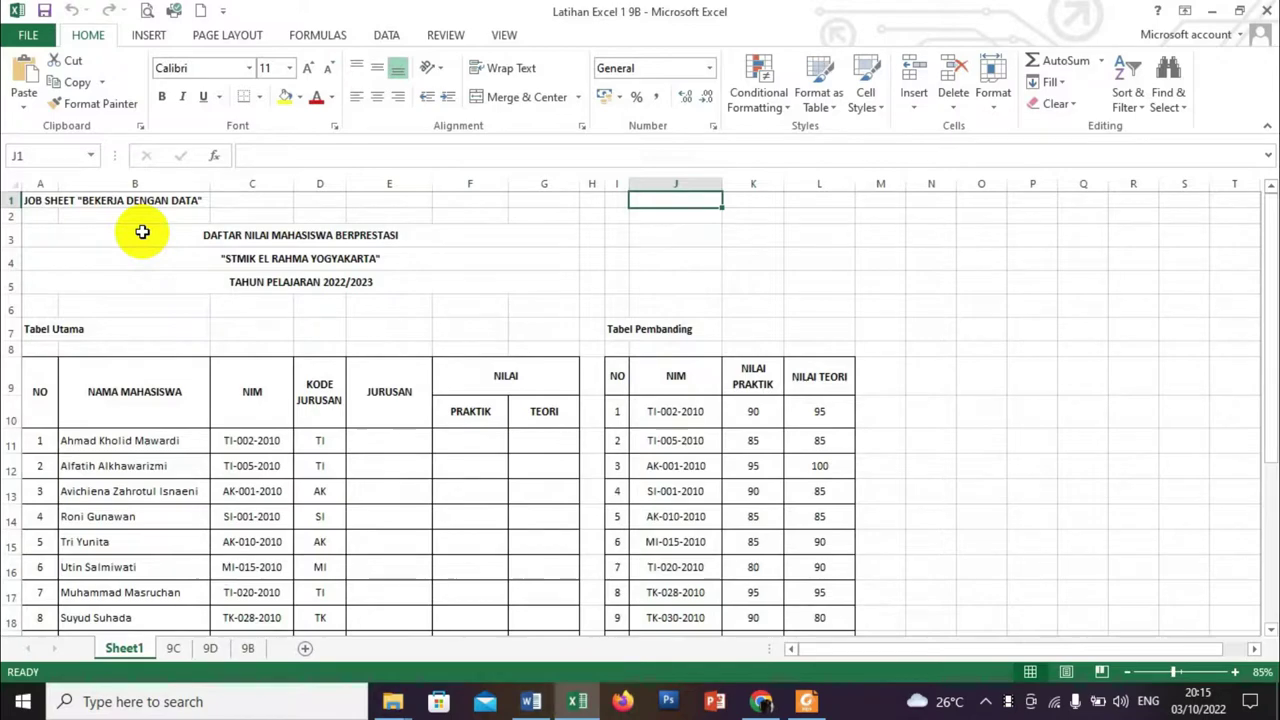
key("Down")
key("Down")
key("Down")
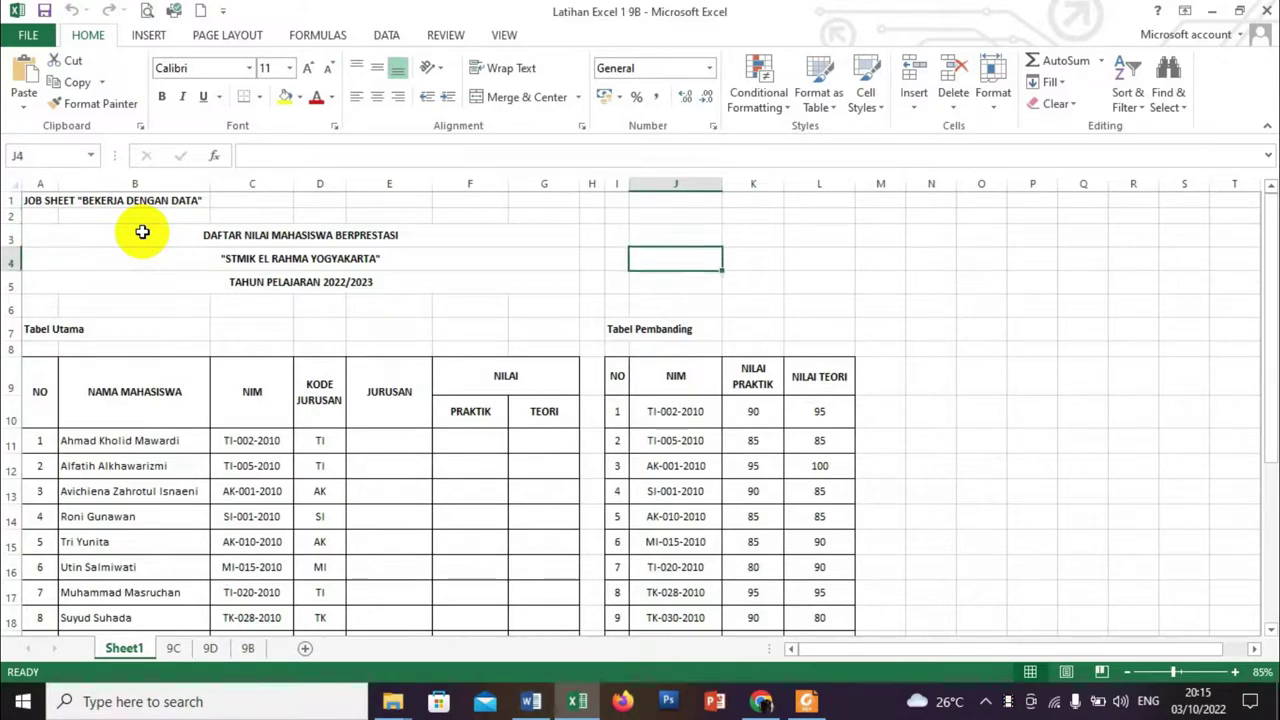
key("Down")
key("Down")
key("Down")
key("Down")
key("Down")
key("Down")
key("Down")
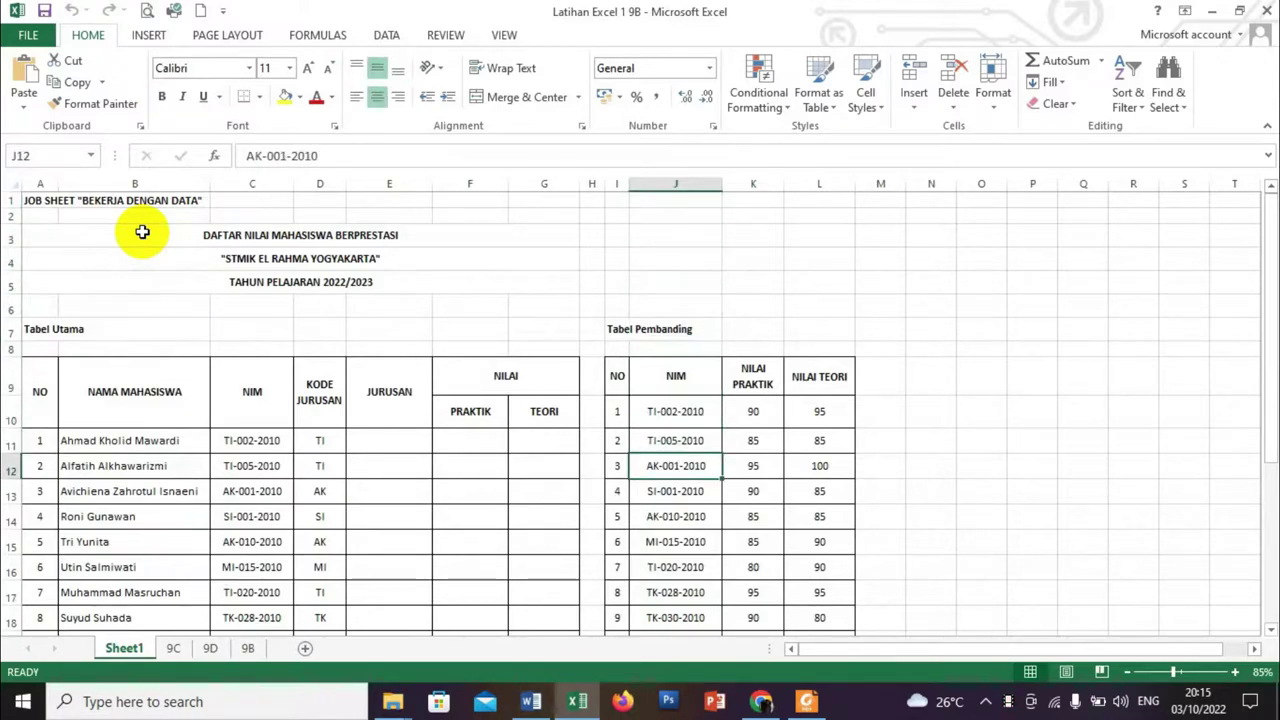
key("Left")
key("Left")
key("Left")
key("Up")
key("Left")
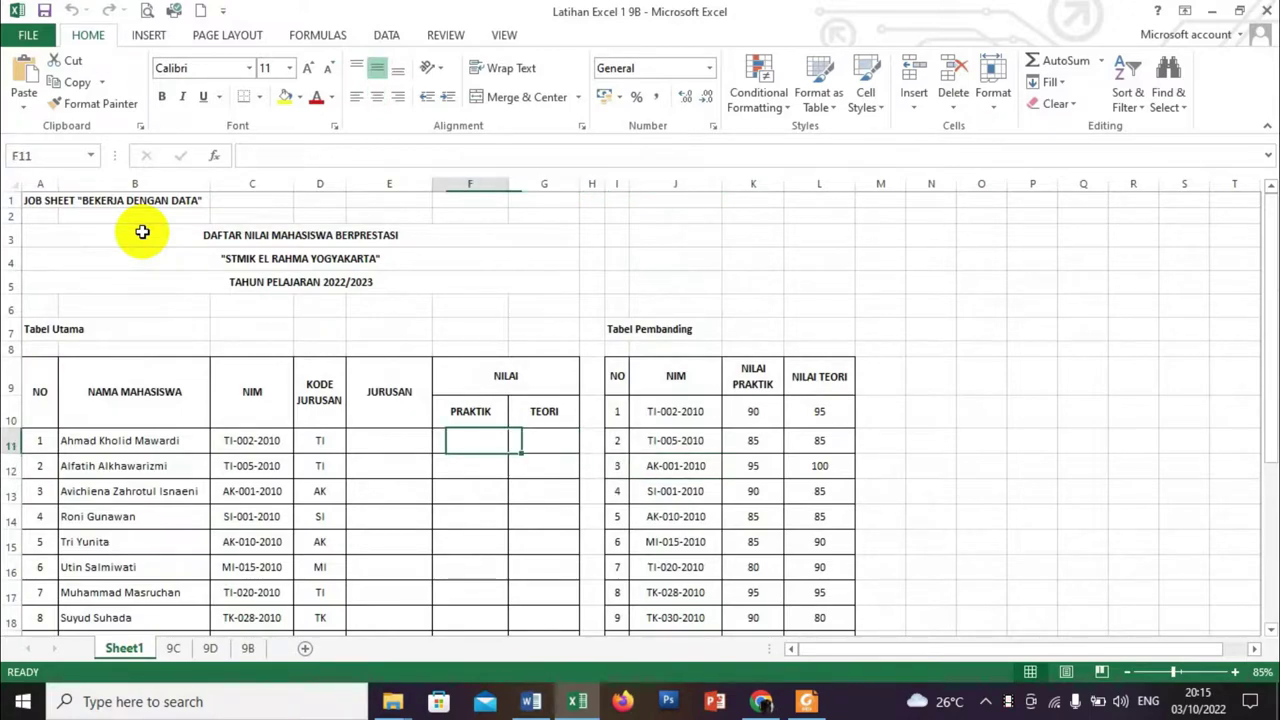
key("Left")
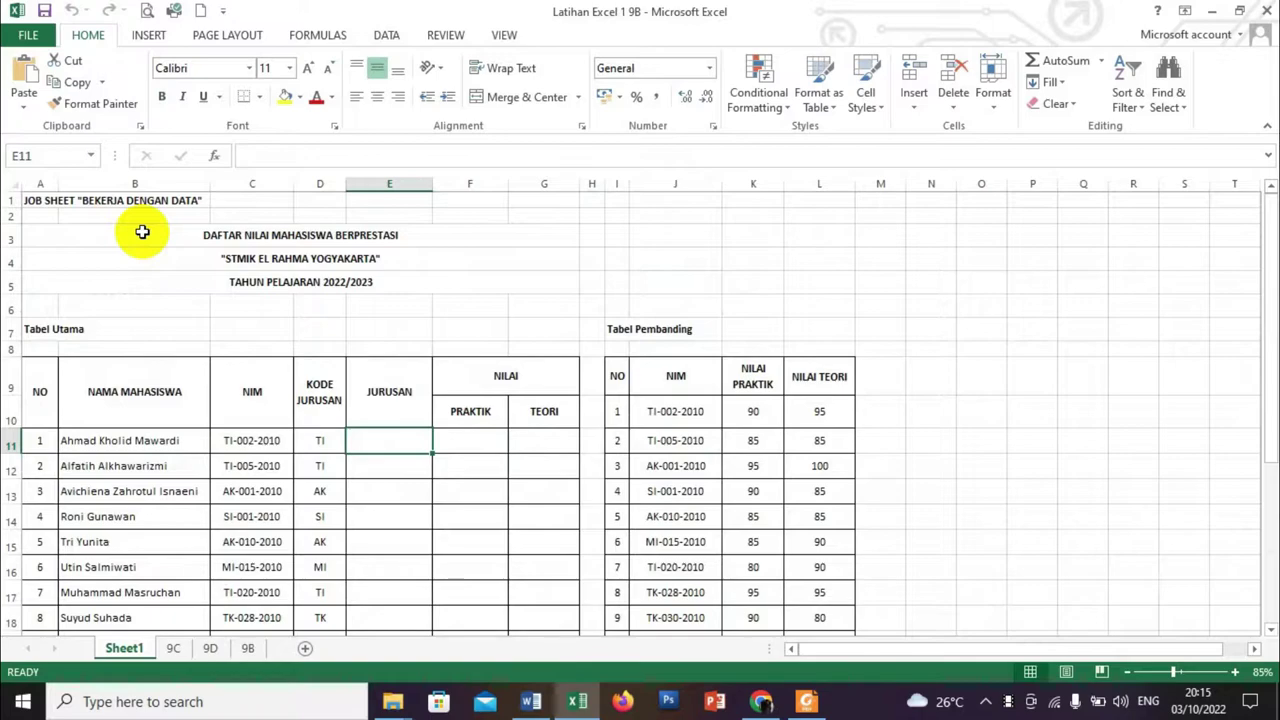
key("Down")
key("Down")
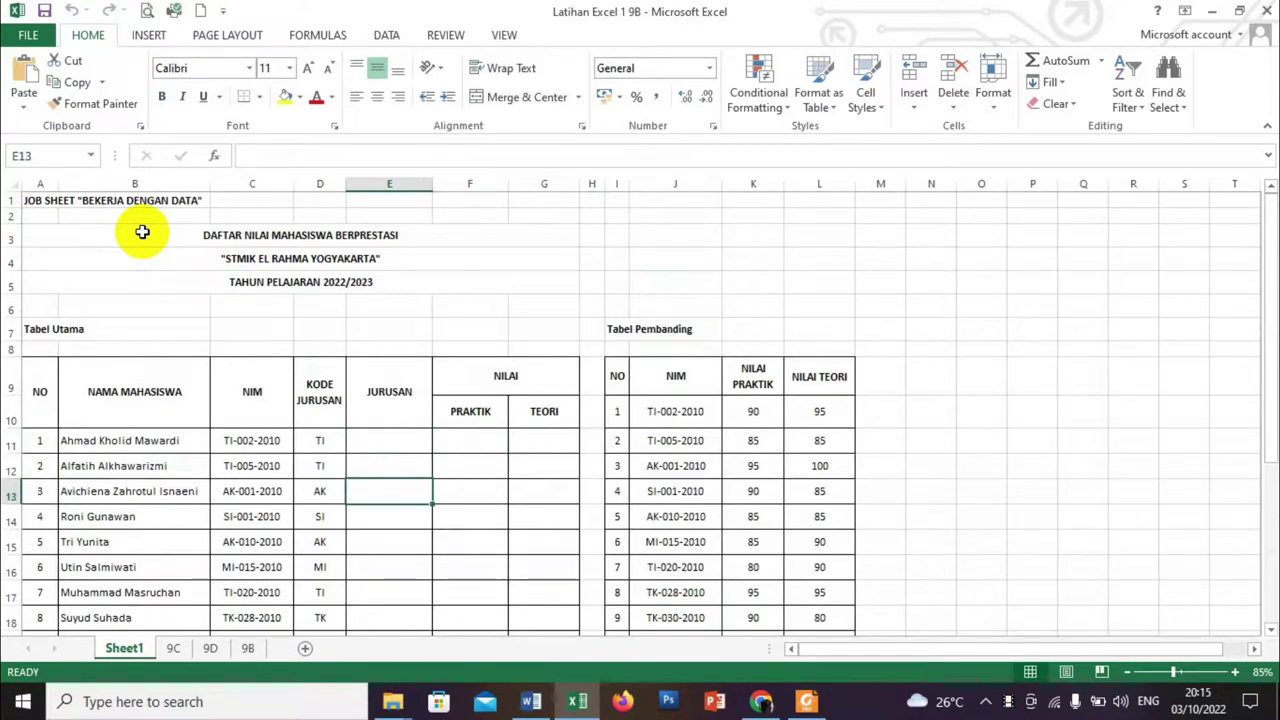
key("Down")
key("Down")
key("Down")
key("Down")
key("Down")
key("Down")
key("Down")
key("Down")
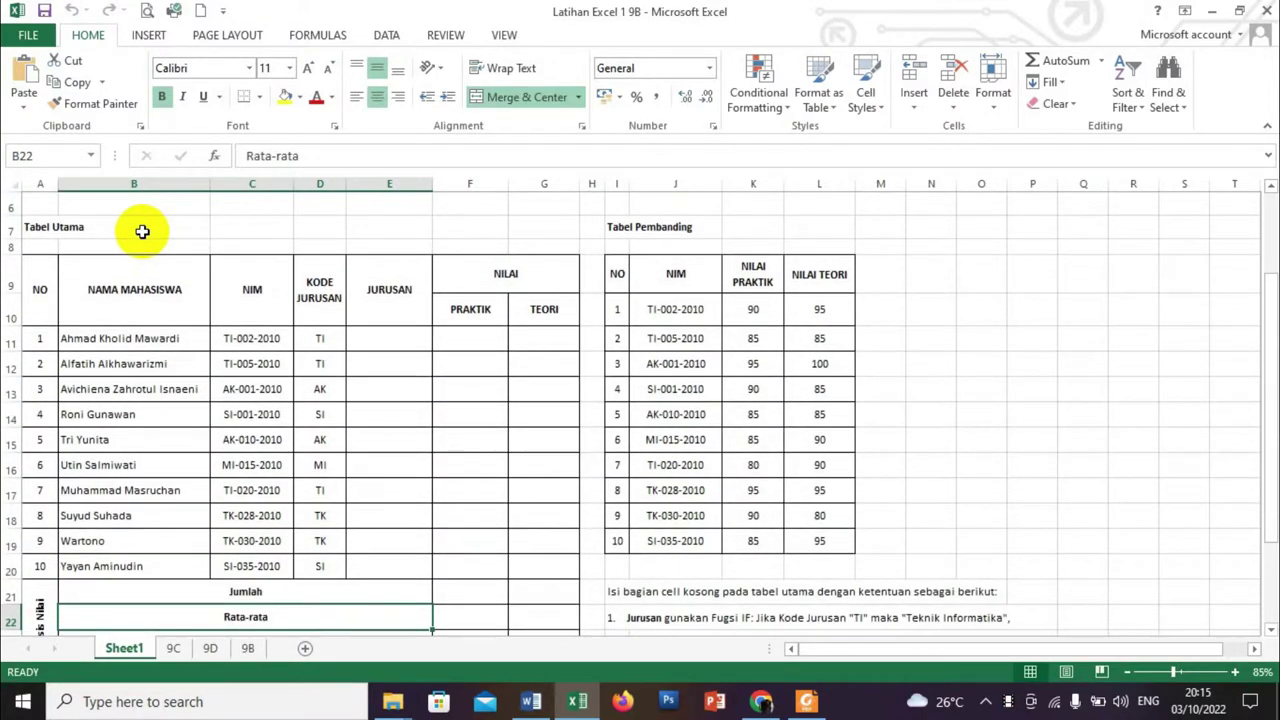
key("Down")
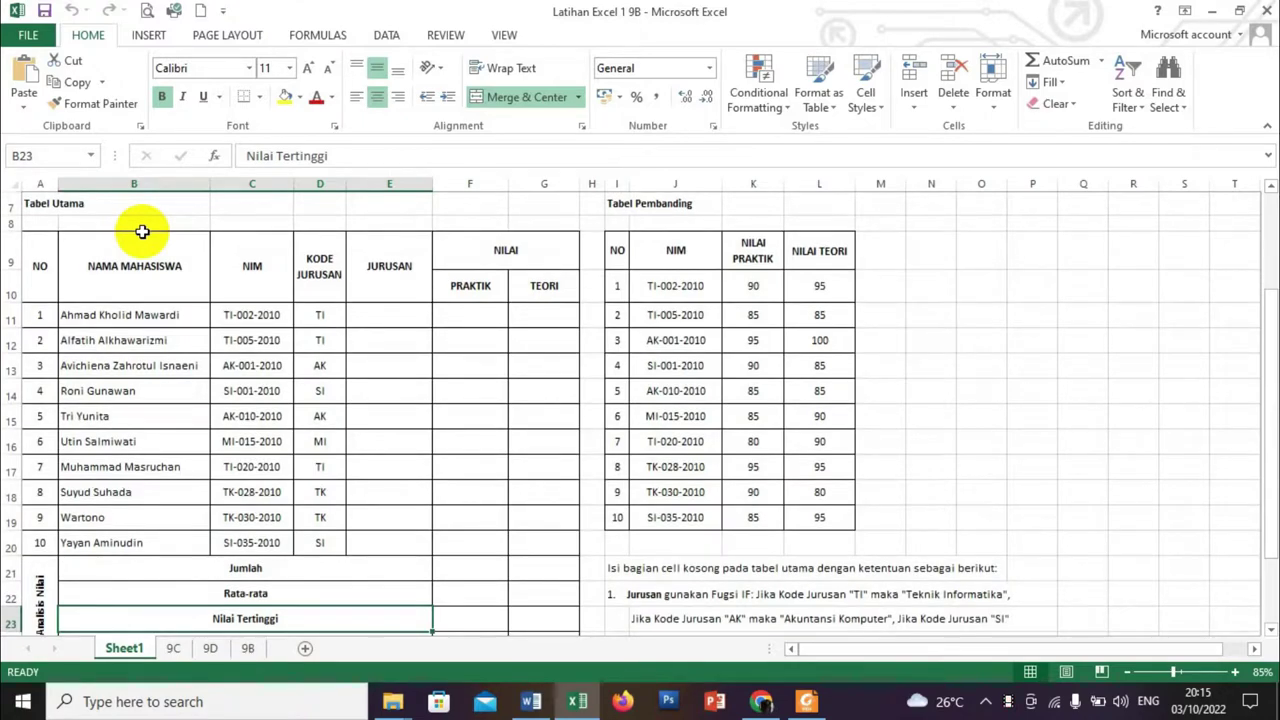
left_click(1272, 10)
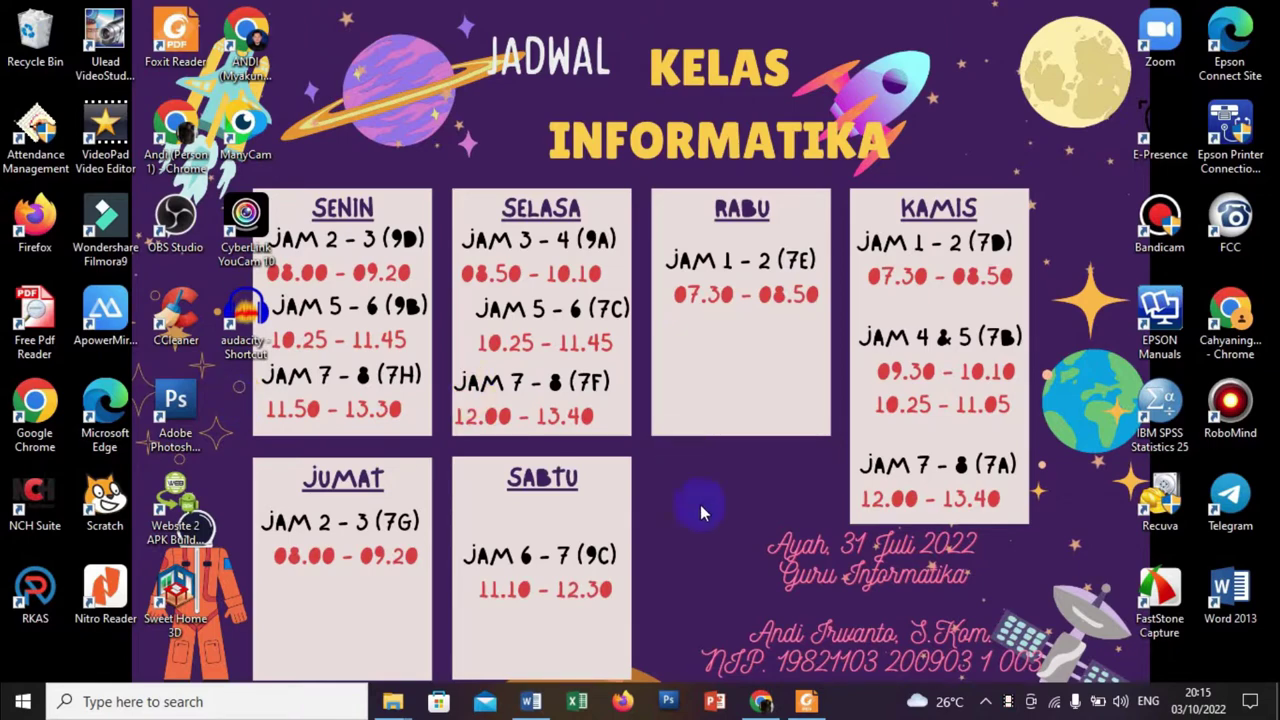
Relaunch Excel from the taskbar to reach its start screen
left_click(580, 703)
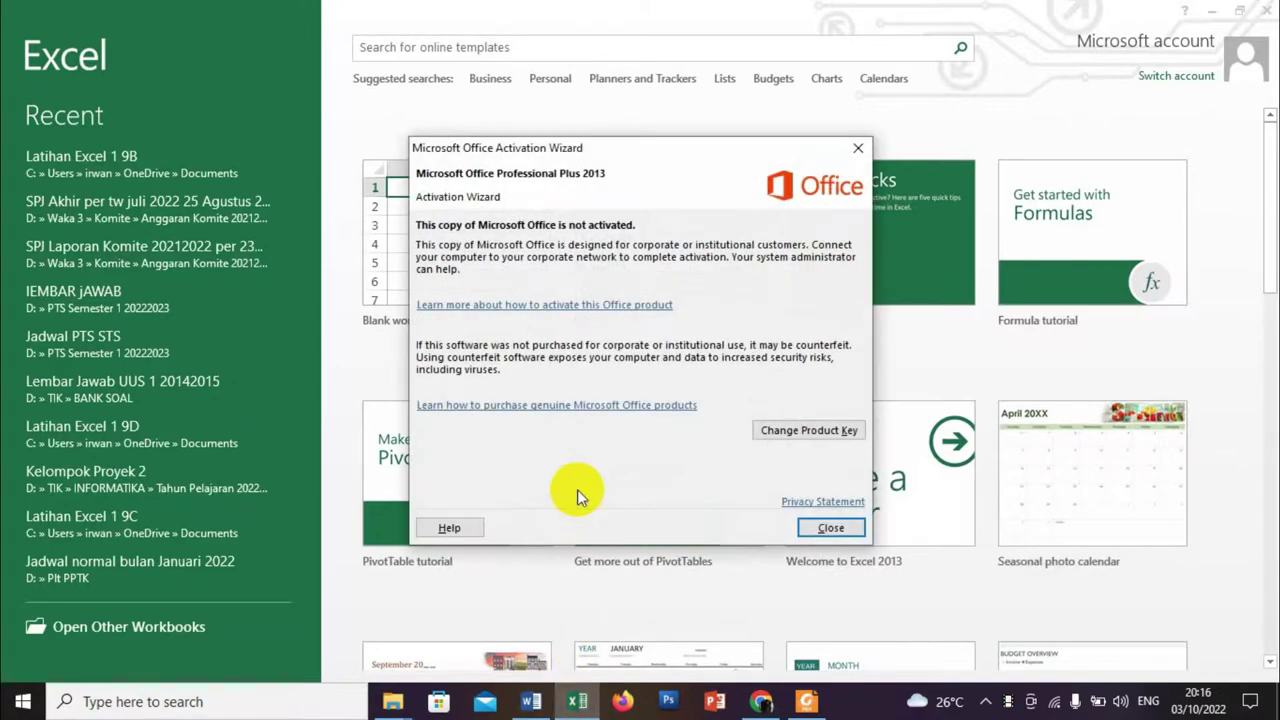
Dismiss the activation prompt, create a blank workbook, and select cells around A1–C3
left_click(833, 527)
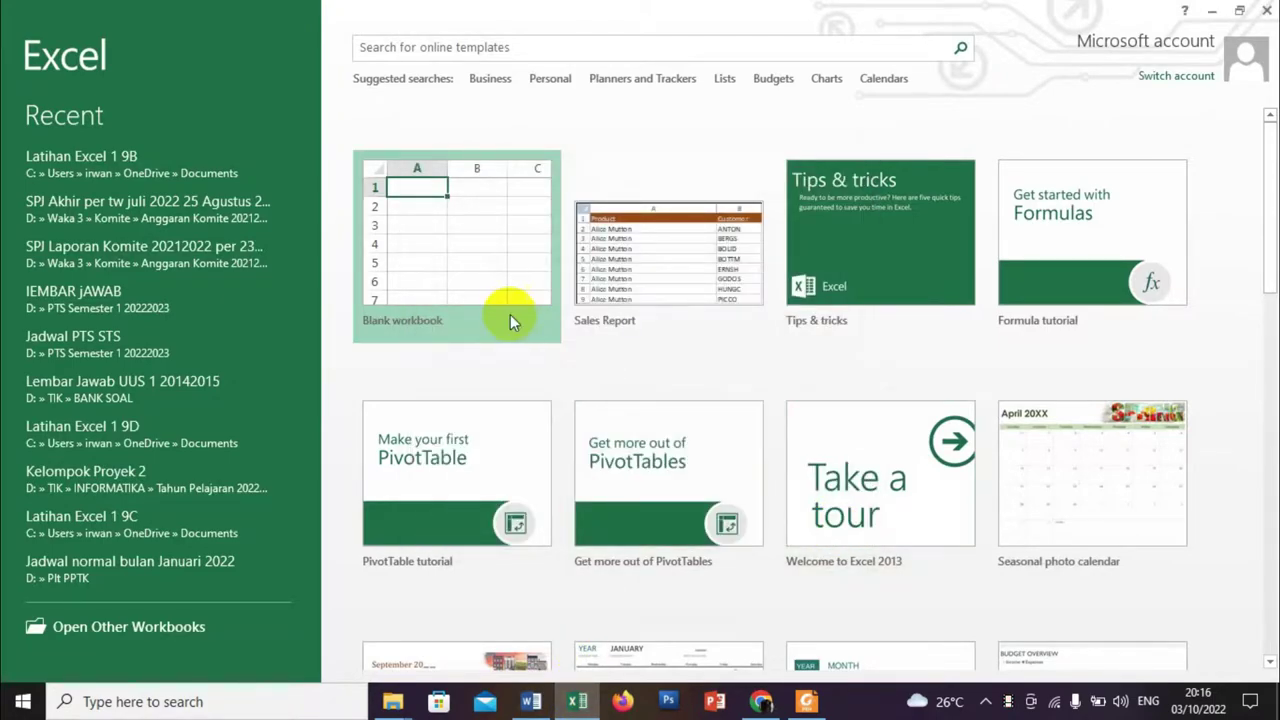
left_click(476, 265)
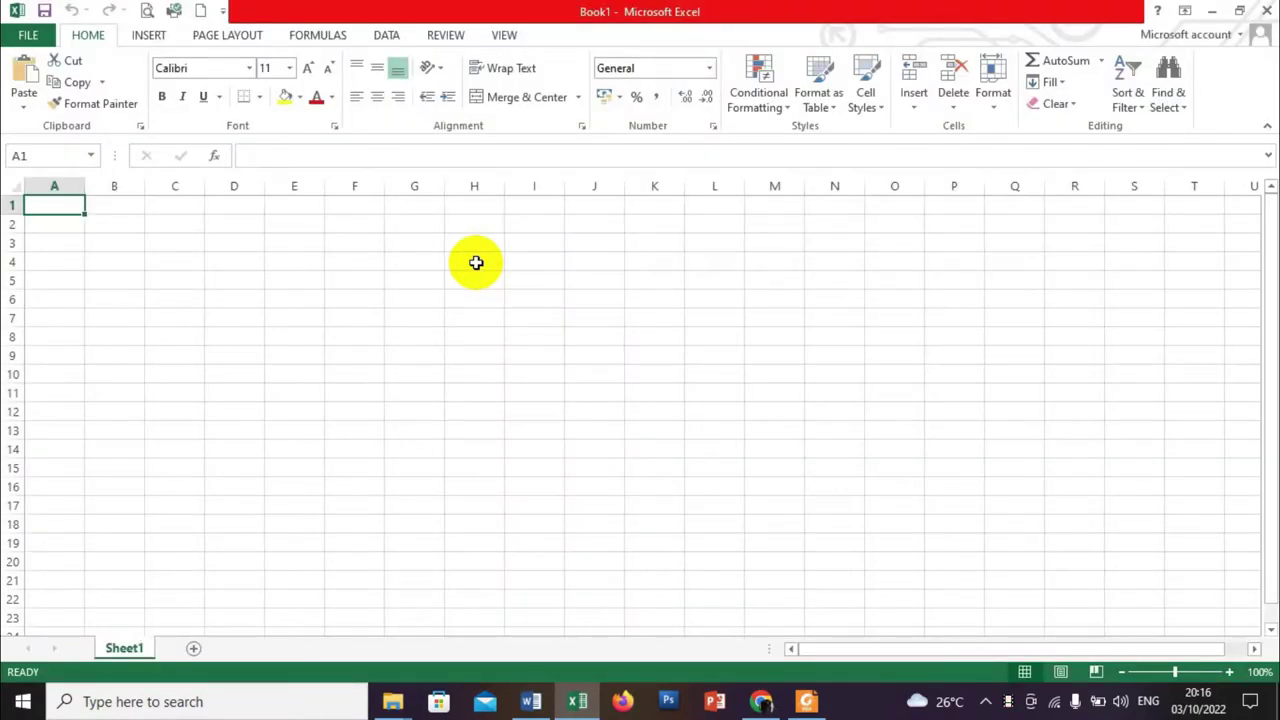
left_click(98, 210)
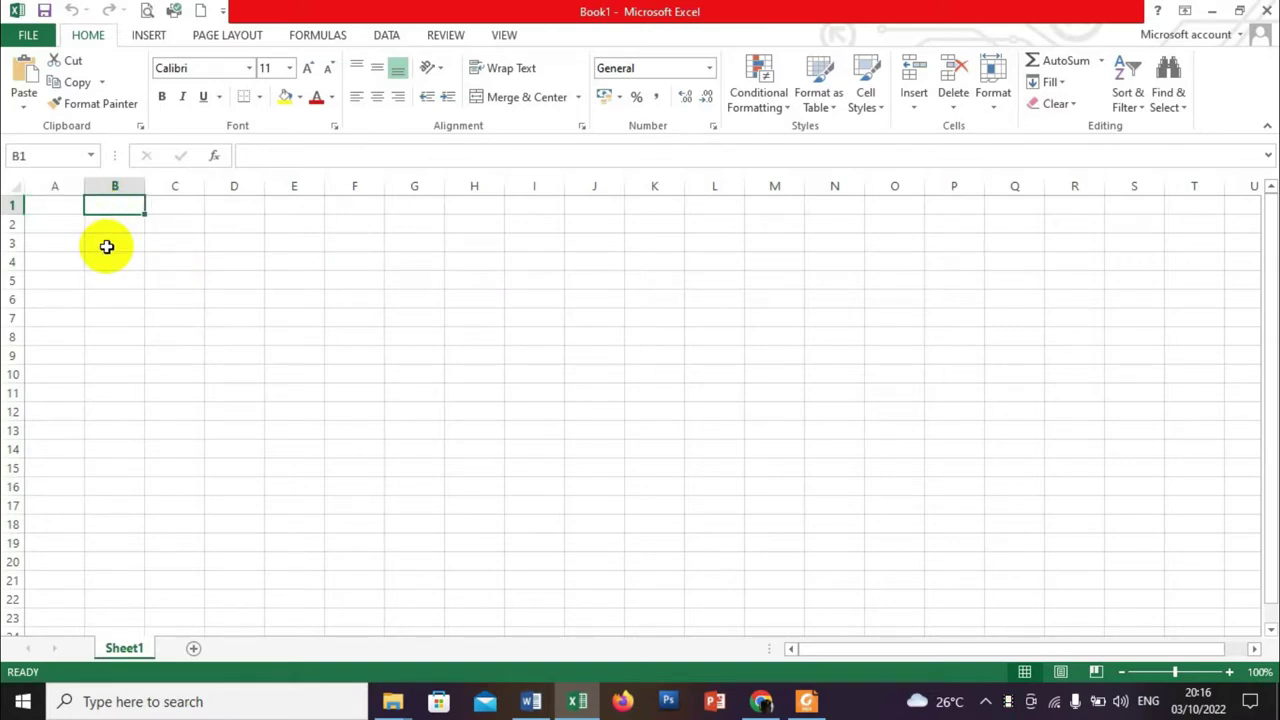
left_click_drag(106, 246, 107, 221)
left_click(107, 221)
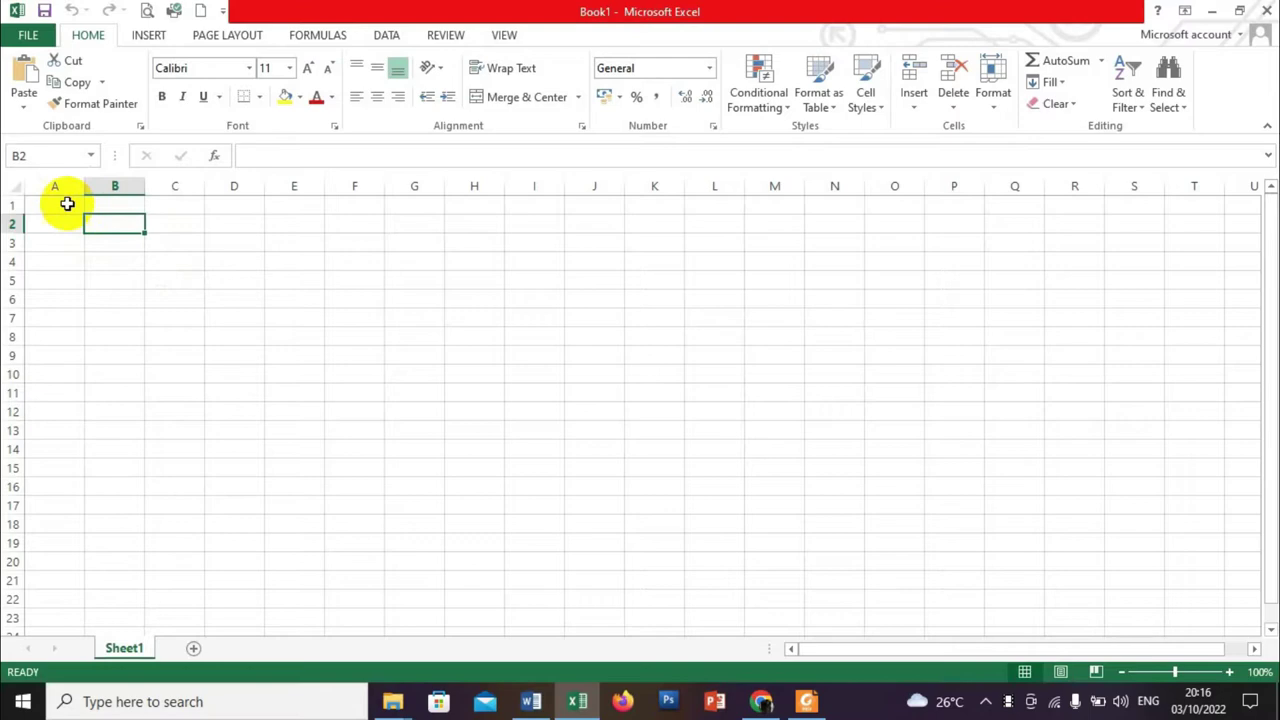
left_click(64, 200)
left_click(104, 207)
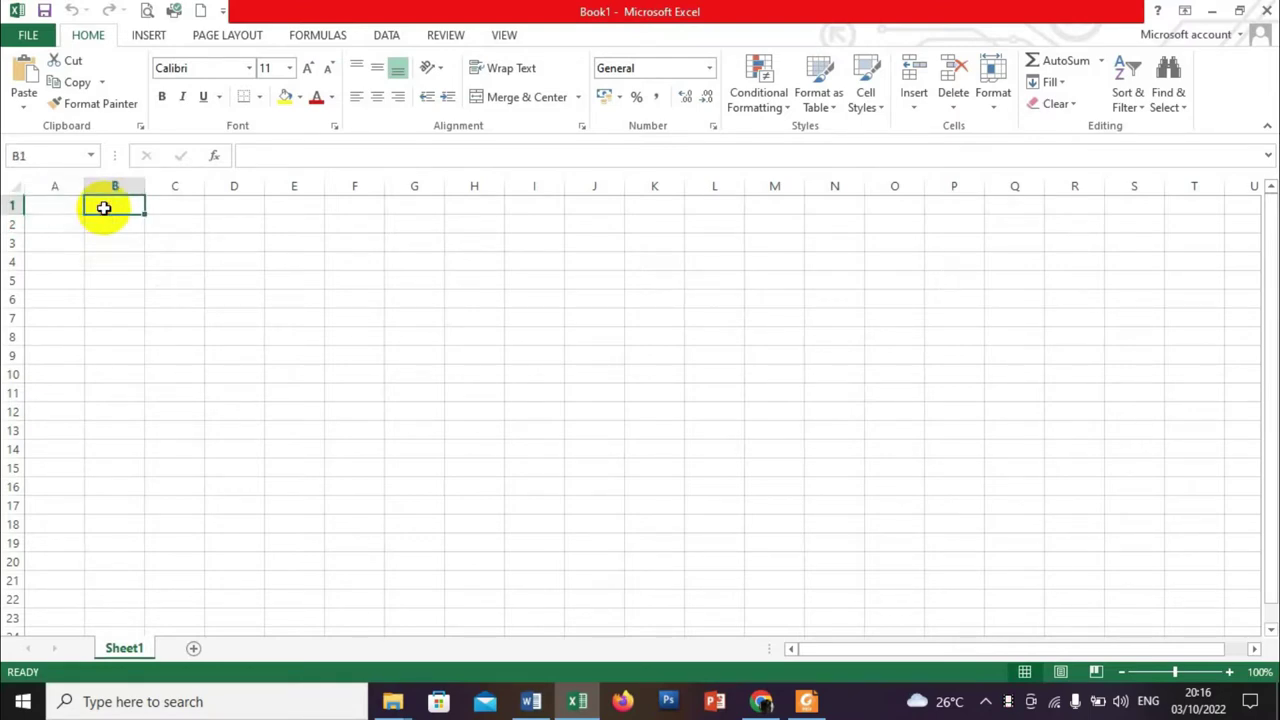
left_click(186, 208)
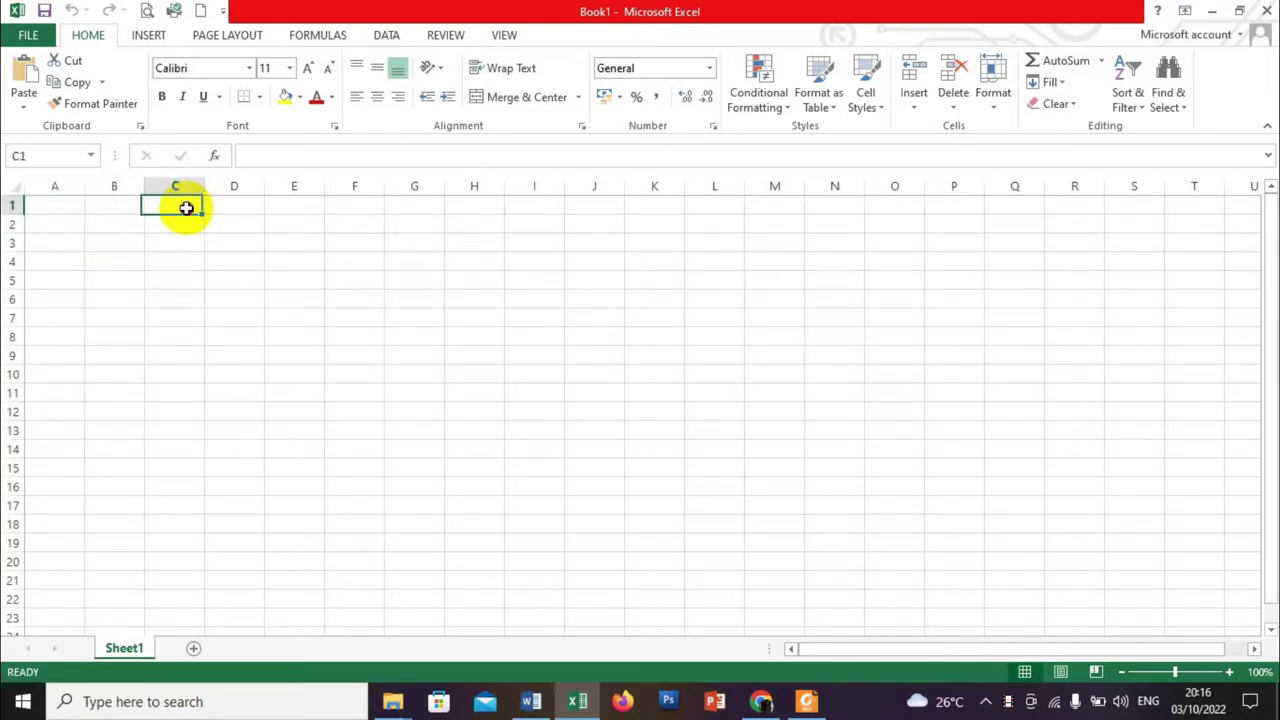
left_click(183, 241)
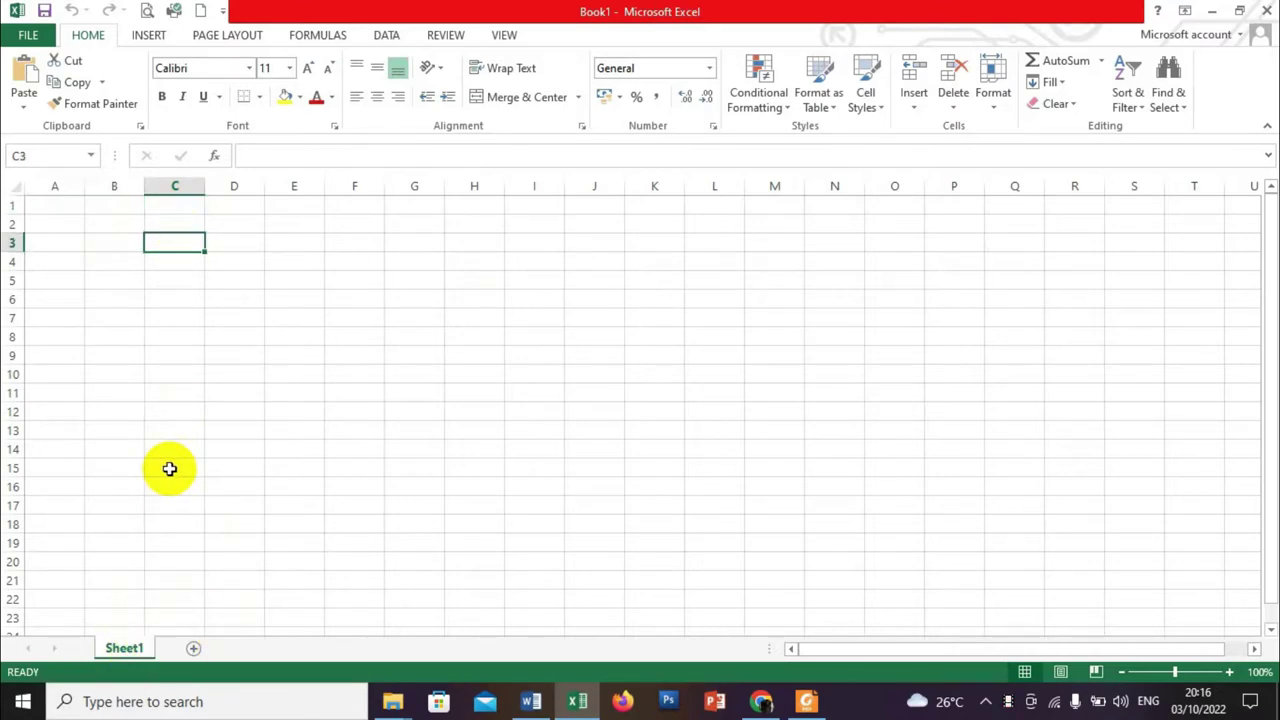
Move the selection around A1–A5, row 2 and F9, ending on cell A3
left_click(78, 286)
left_click(70, 259)
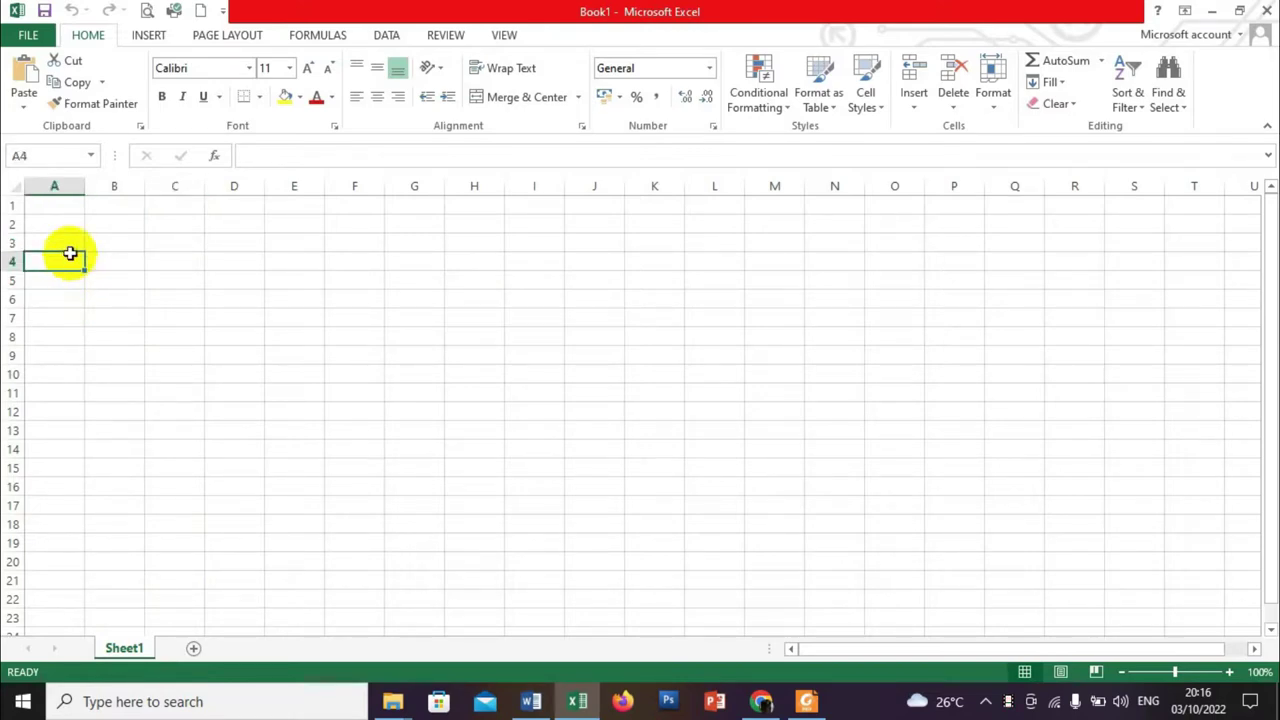
left_click(64, 211)
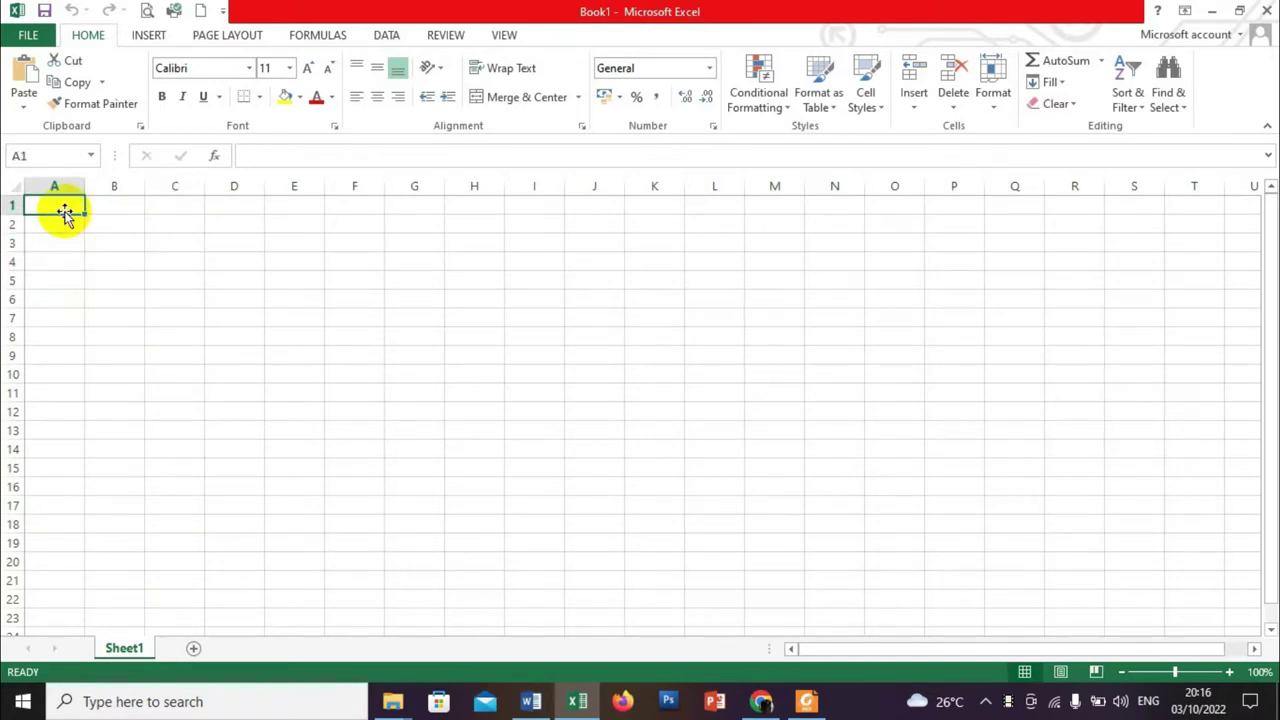
key("Down")
key("Right")
key("Left")
key("Right")
key("Right")
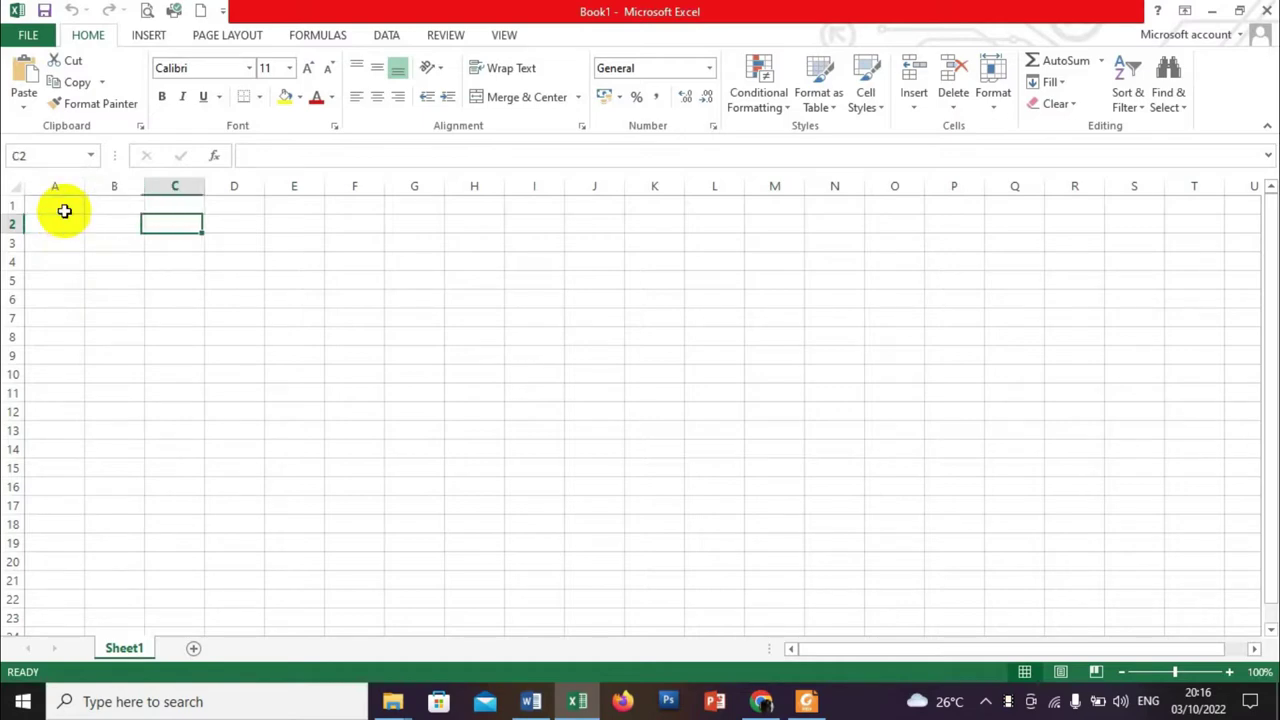
key("Left")
key("Left")
key("Up")
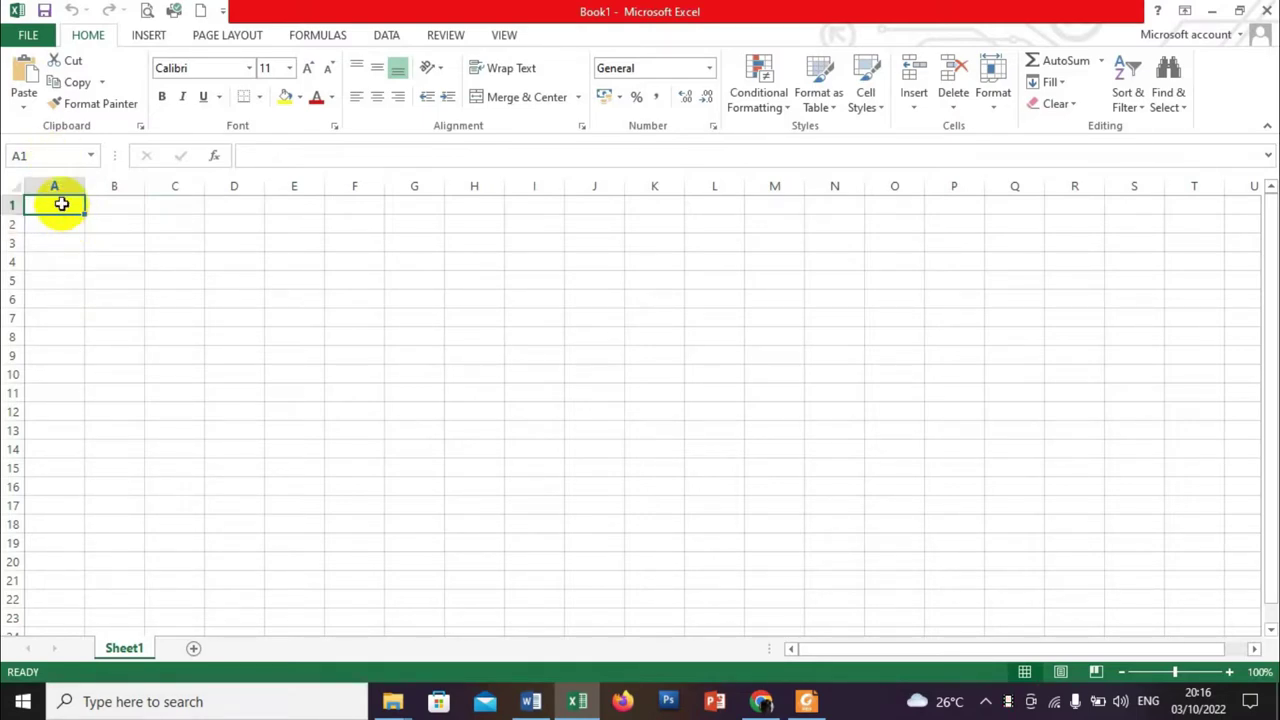
left_click(331, 357)
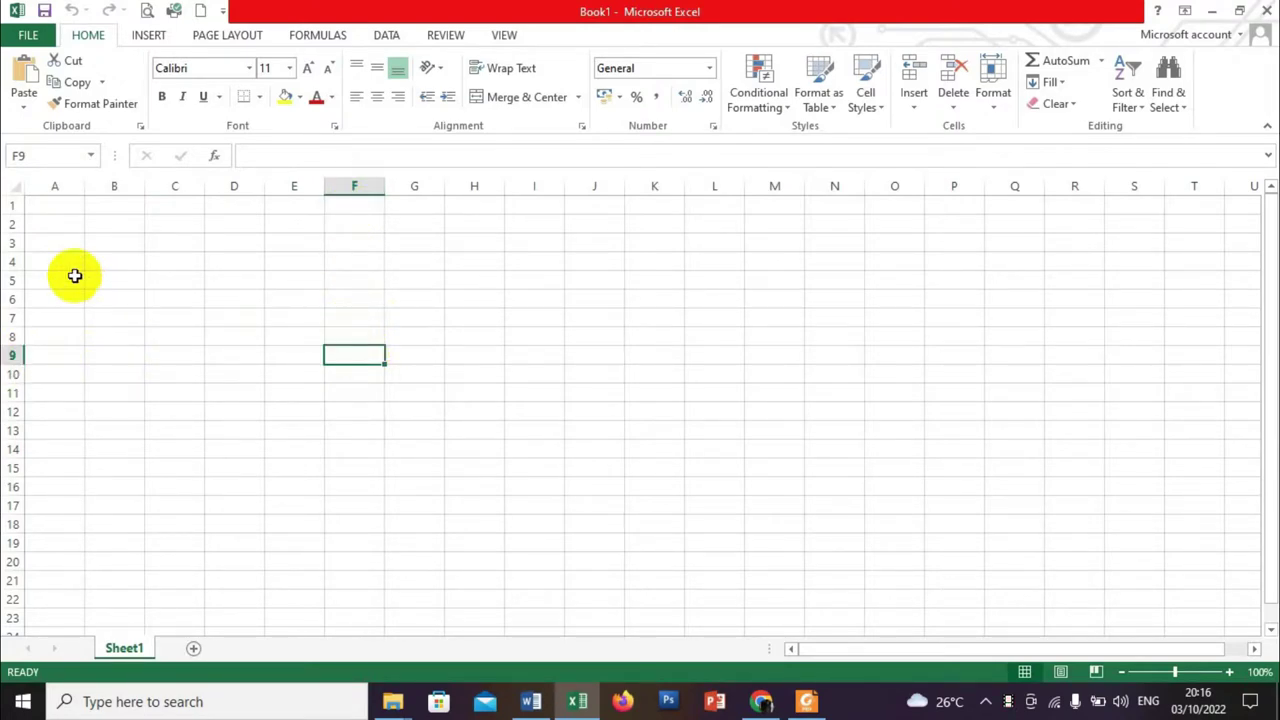
left_click(52, 245)
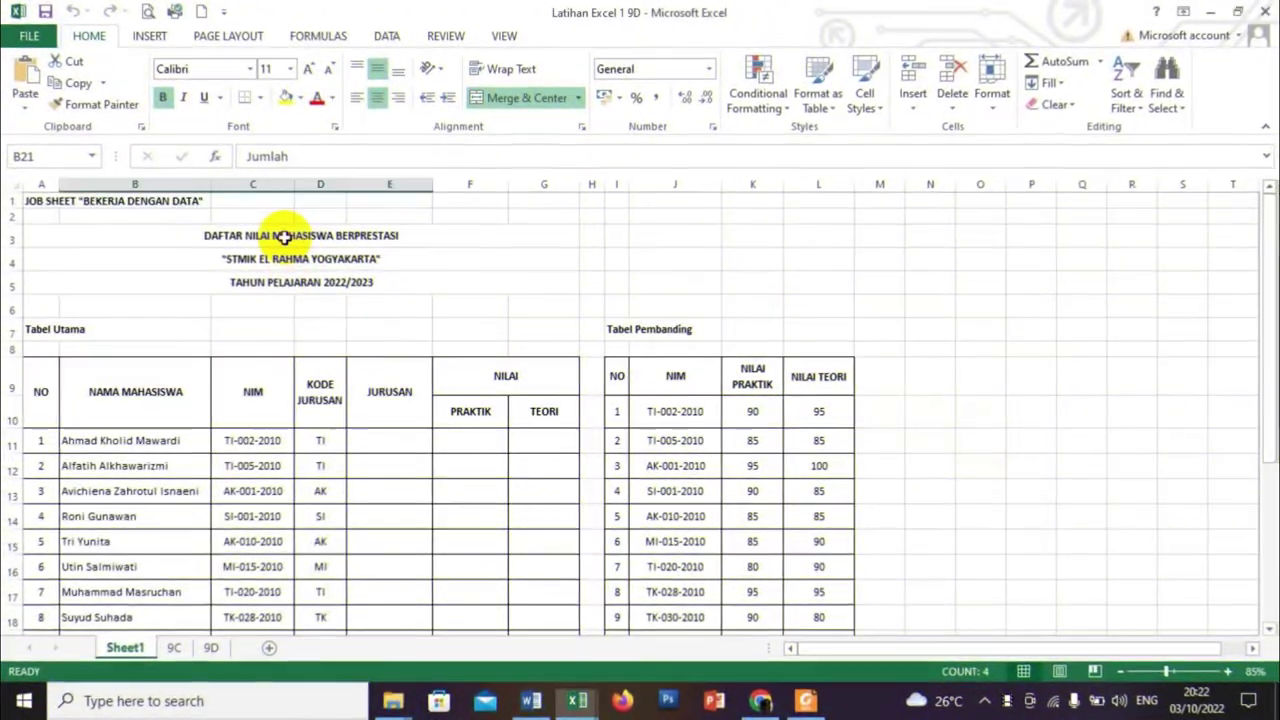
Inspect the title lines in A3–A5 of Latihan Excel 1 9D and undo the A7 merge
left_click(284, 237)
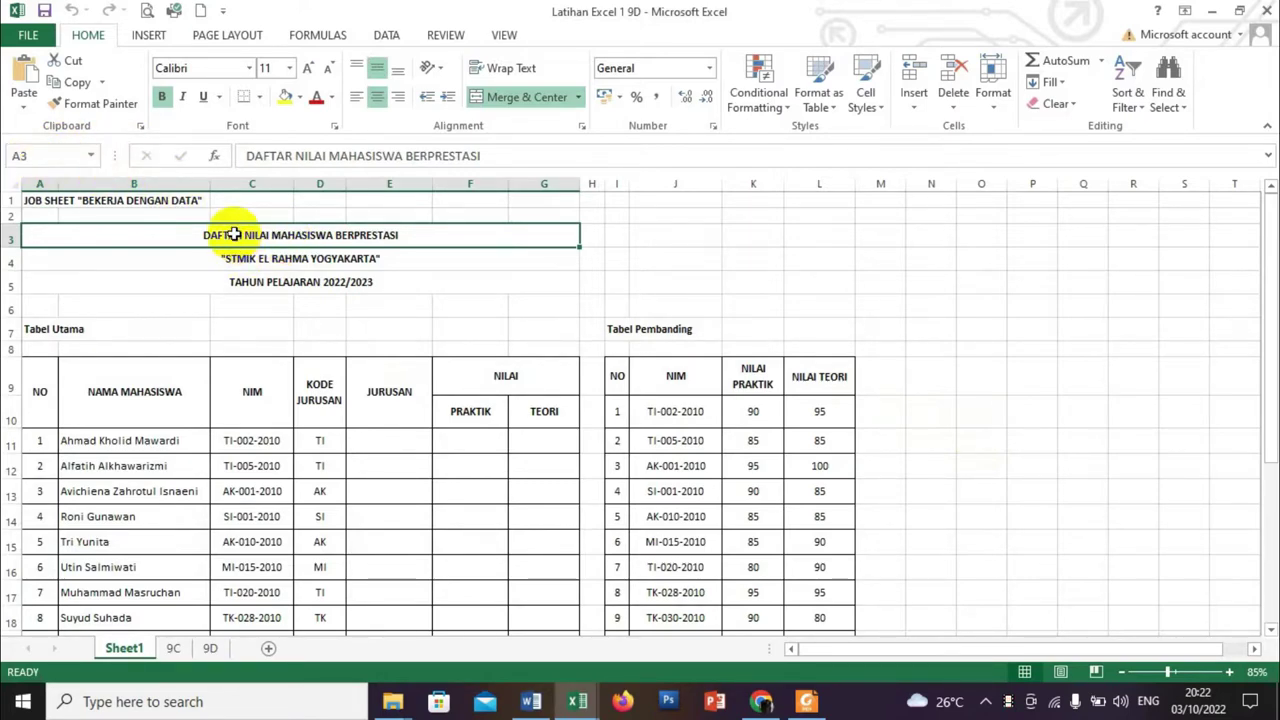
left_click(138, 270)
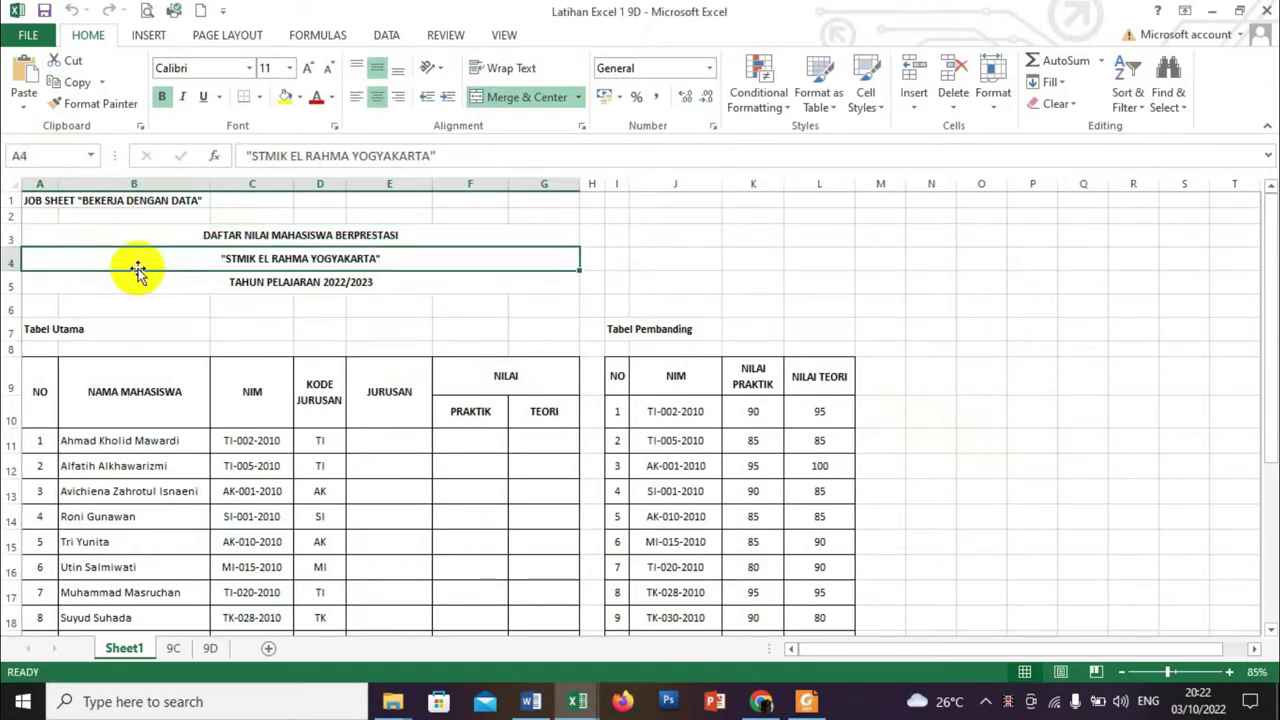
left_click(63, 288)
key("ctrl+z")
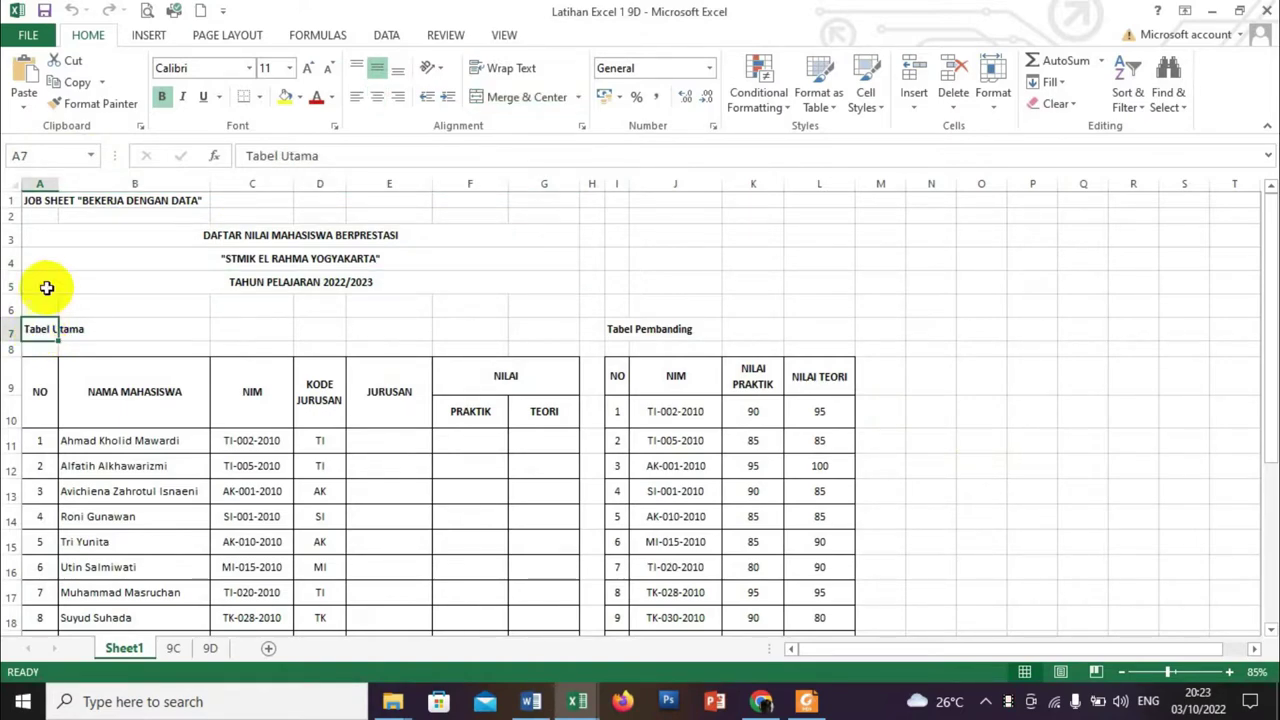
Inspect the NO, NAMA MAHASISWA, NIM and KODE JURUSAN headers of the main table
left_click(39, 396)
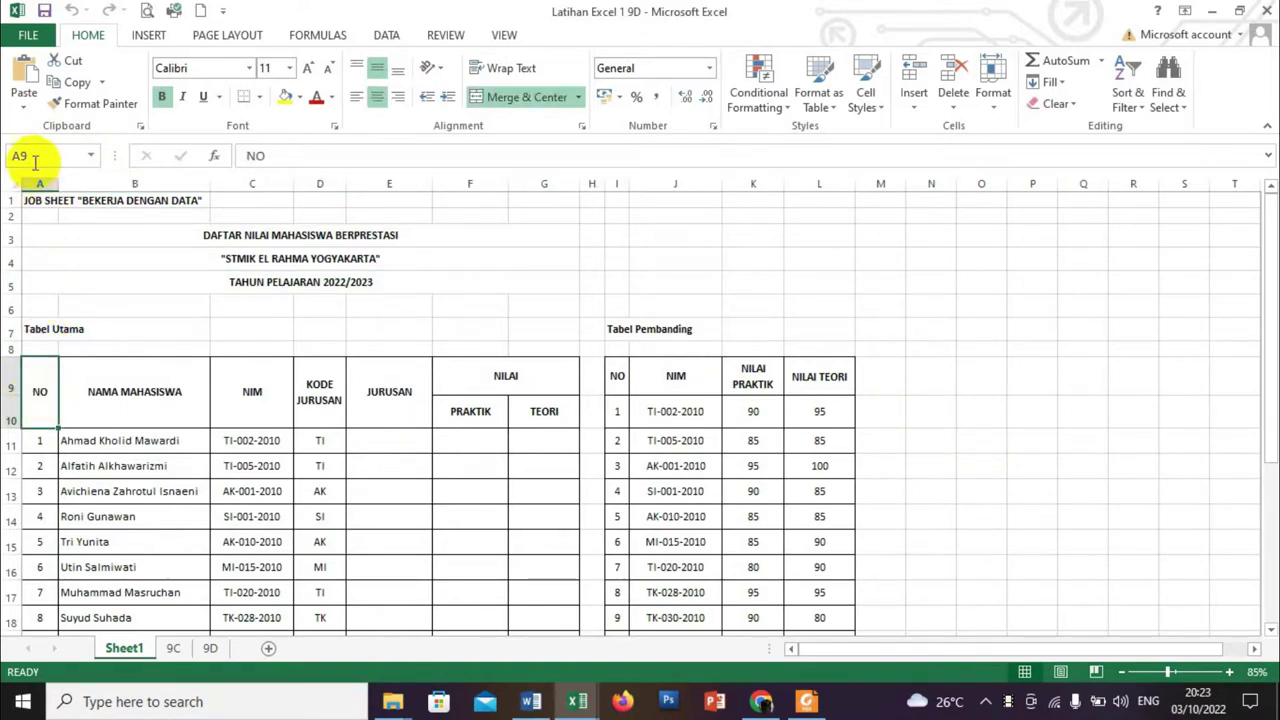
left_click(112, 369)
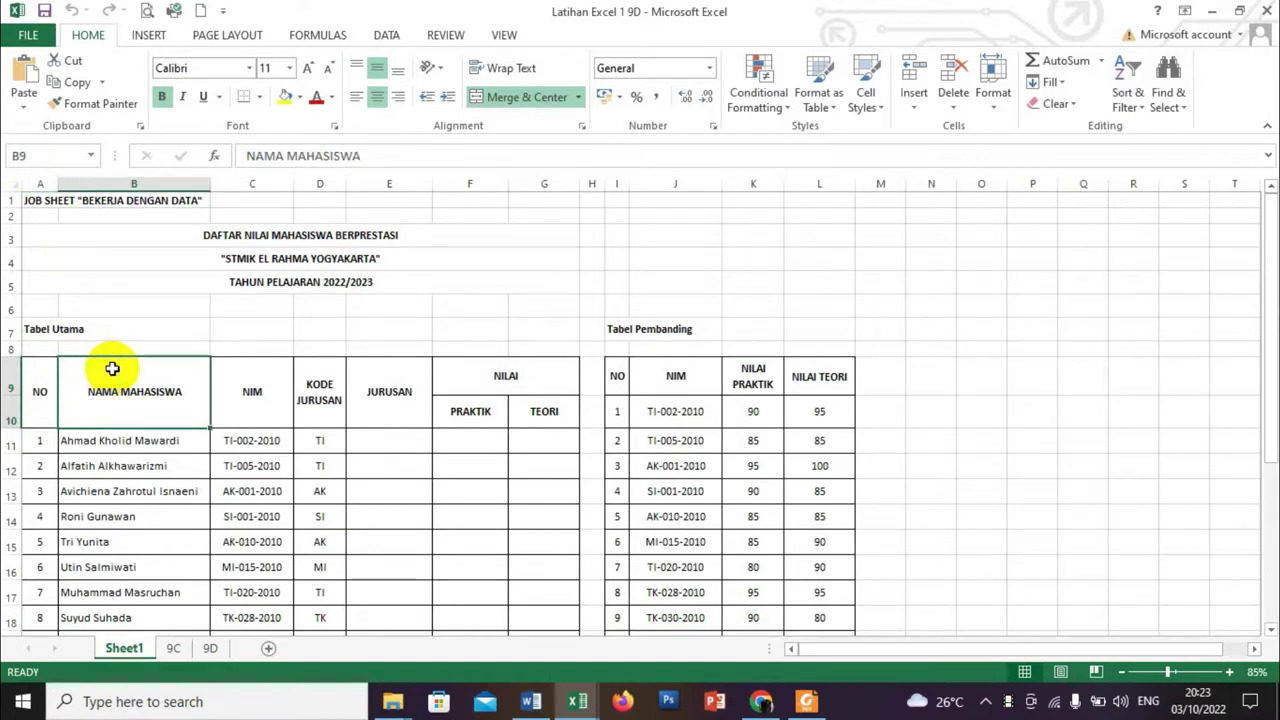
left_click(254, 384)
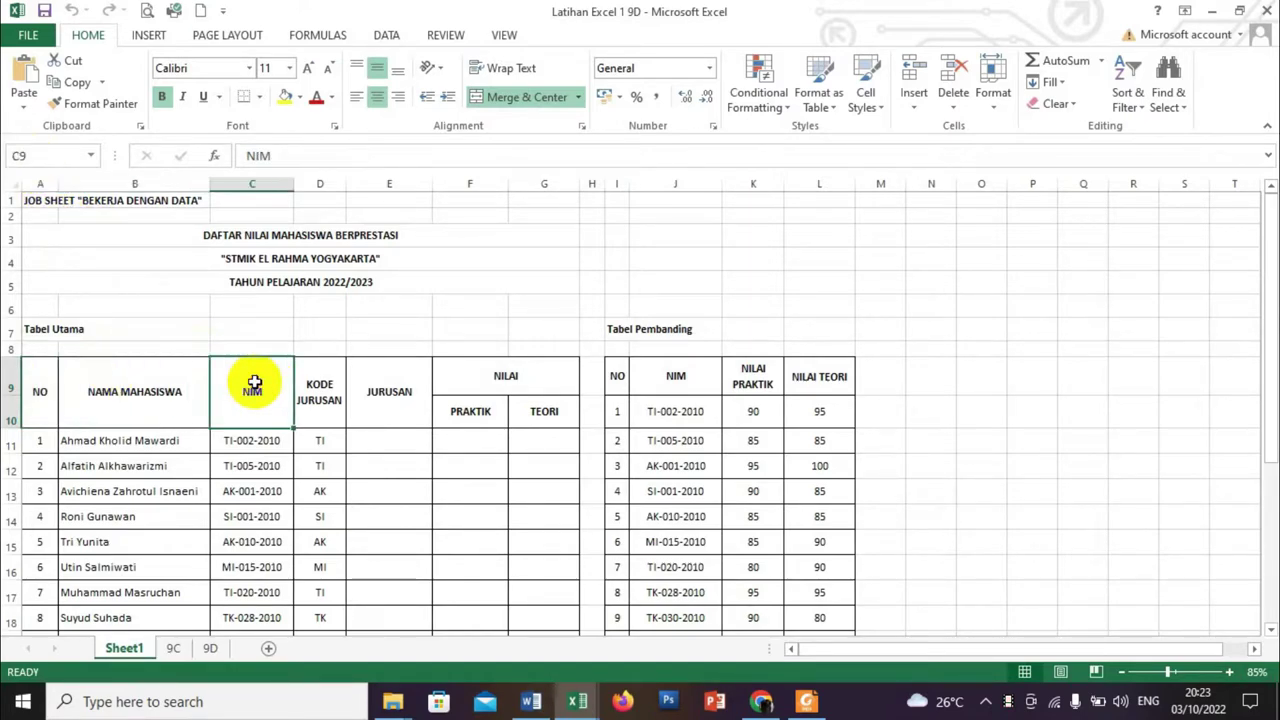
left_click(327, 398)
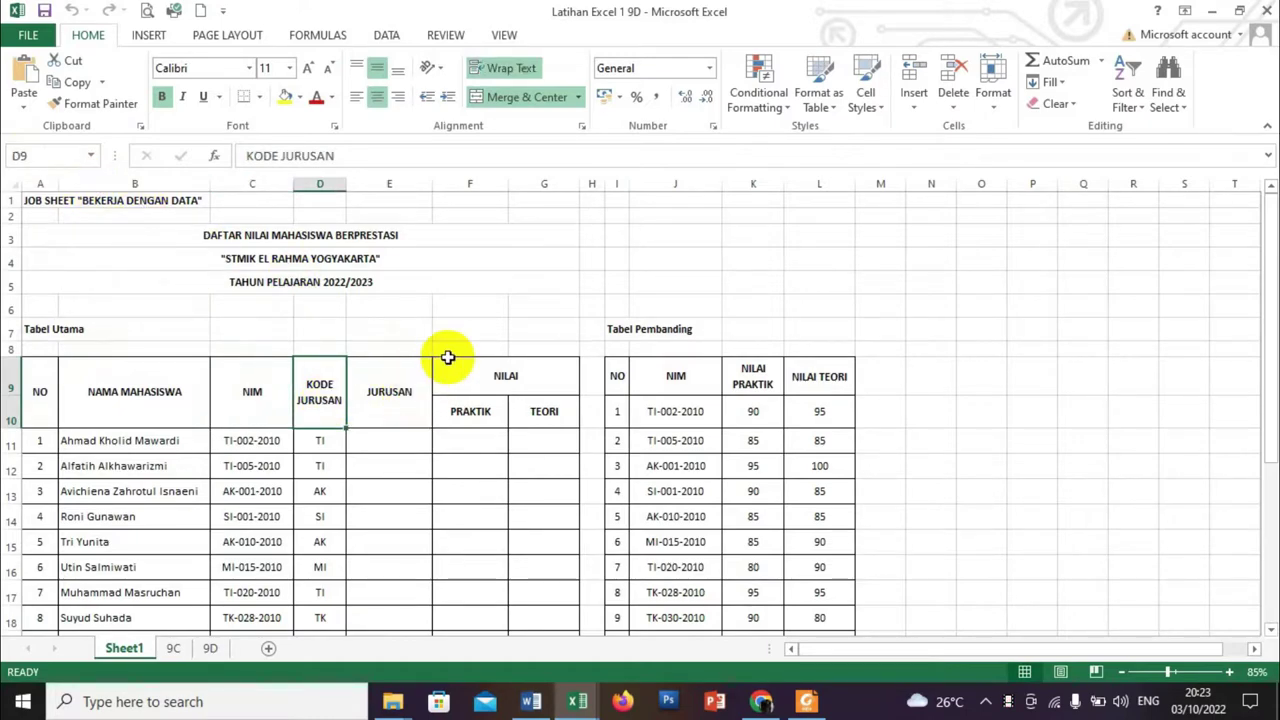
In Book1, enter the main title, college name and TAHUN PELAJARAN 2022/2023 lines in A3–A5
left_click(577, 701)
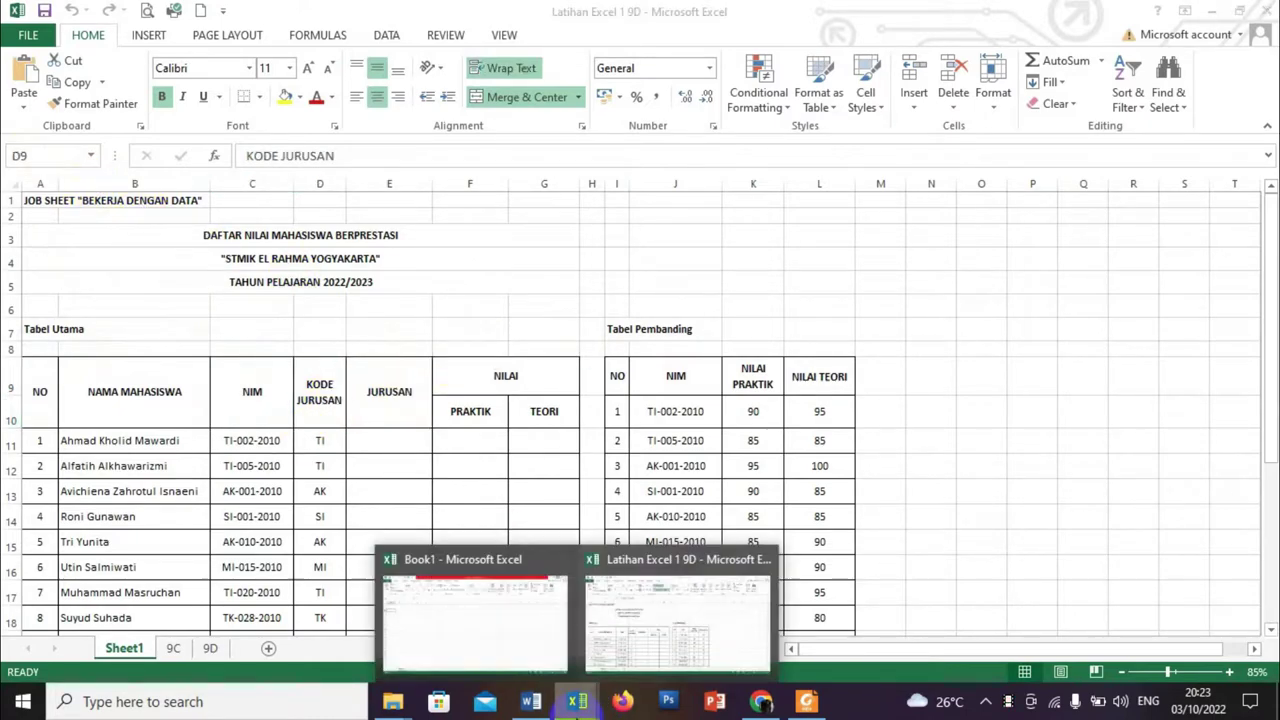
left_click(526, 650)
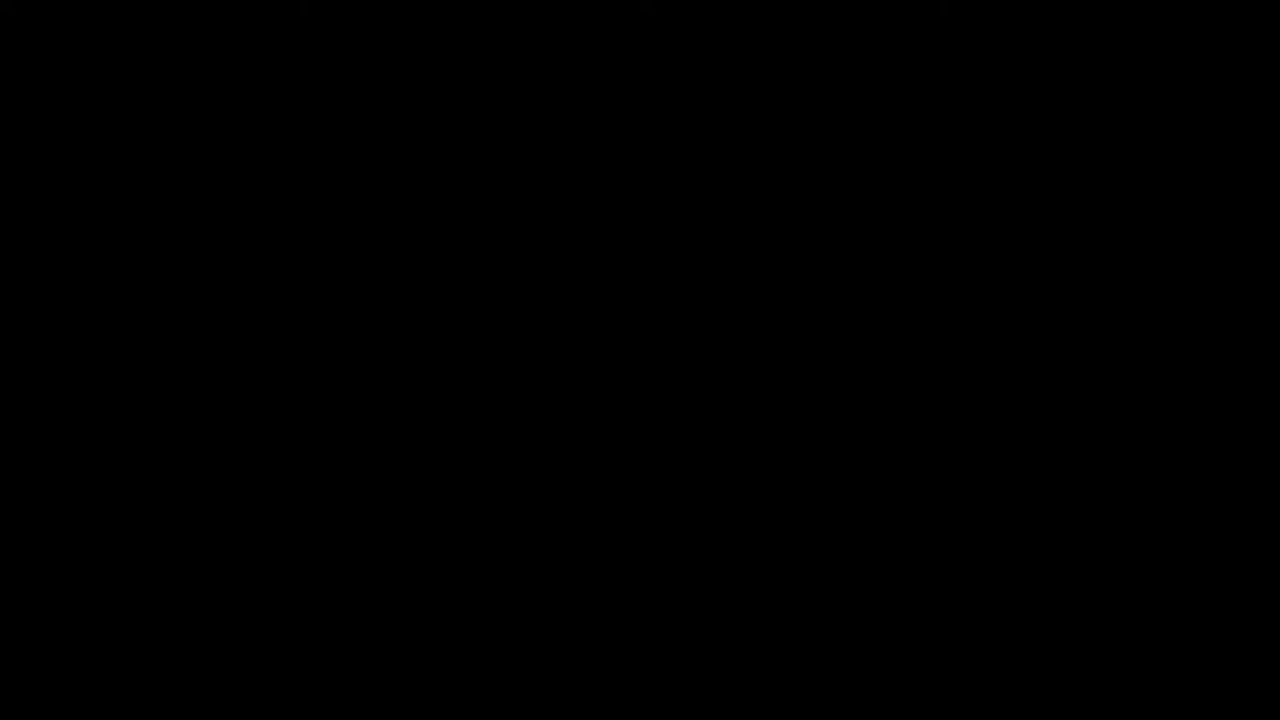
type("MAHASISWA BERPRESTASI")
key("Return")
type("\"STIMIK E")
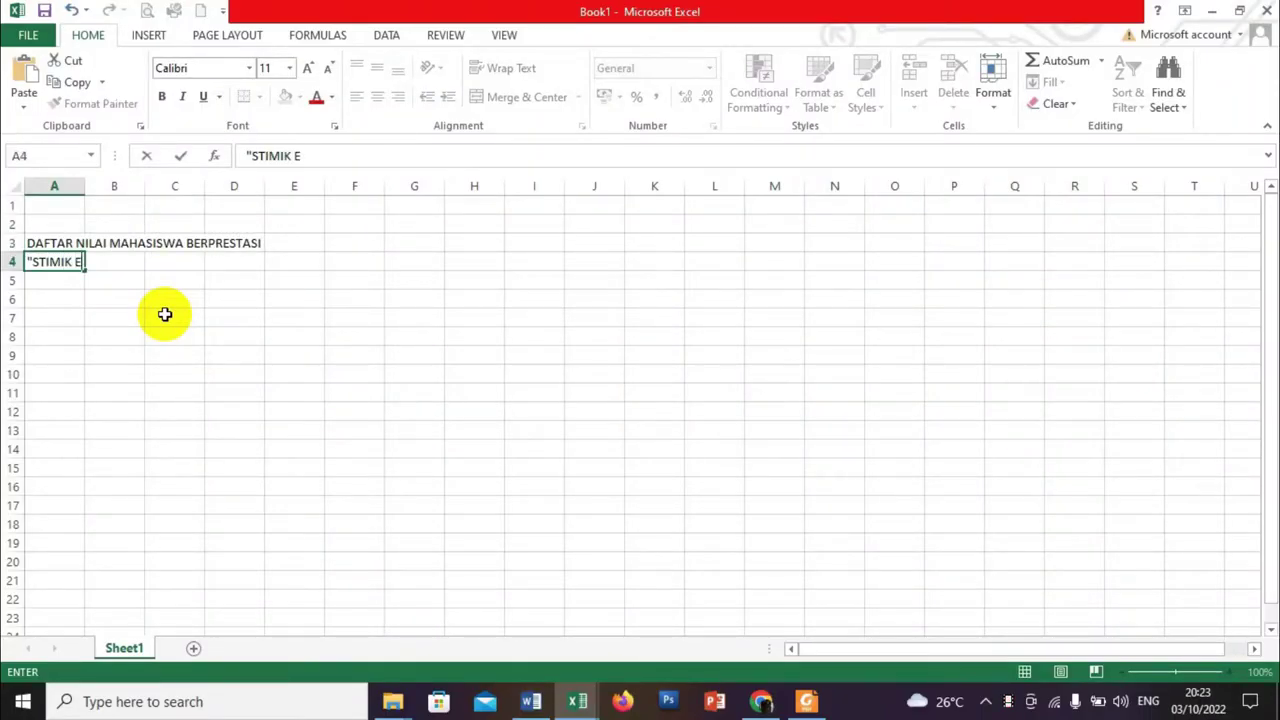
type("L RAHMA YOGYAKARTA\"")
key("Return")
type("TAHUN PELAJARAN 2022/2023")
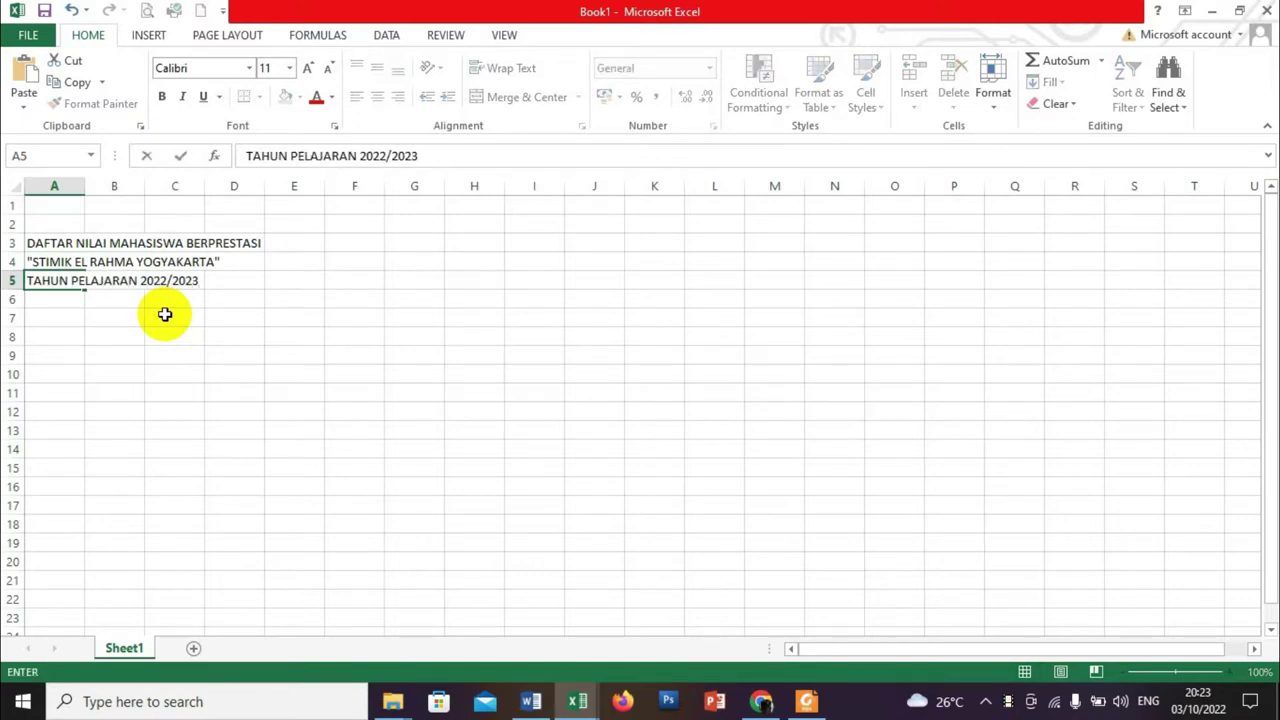
key("Return")
key("Return")
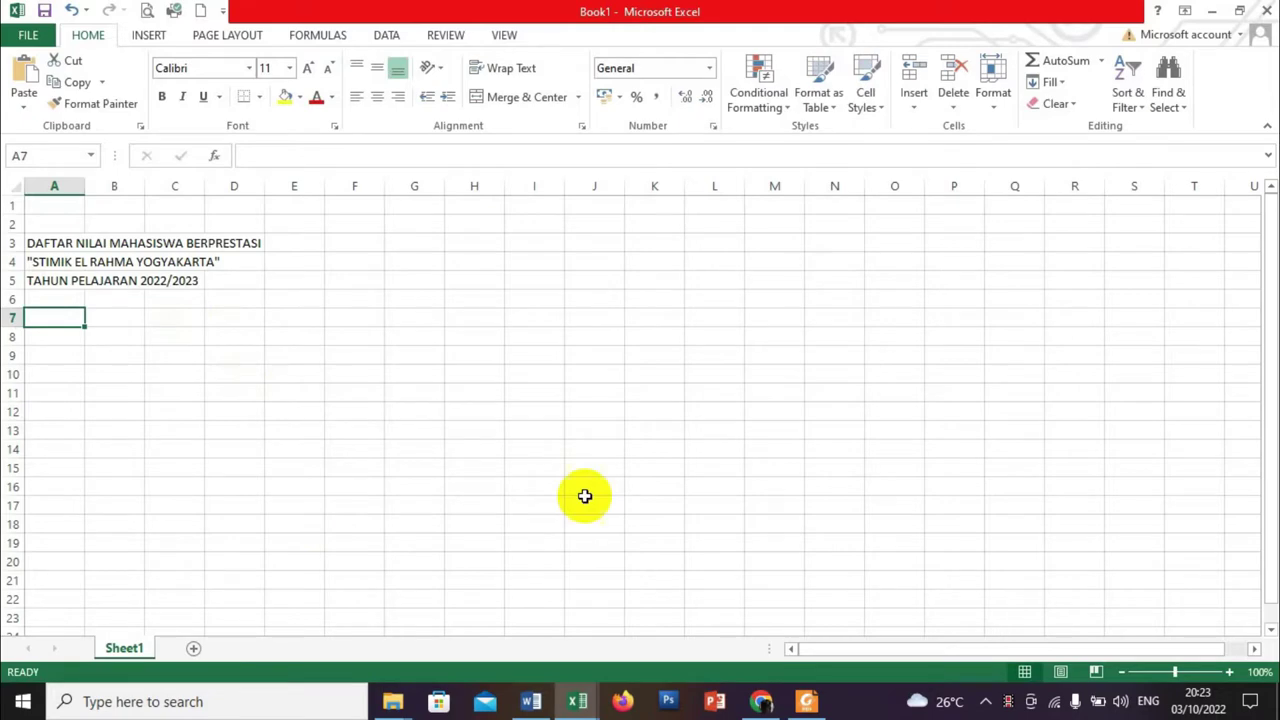
Check the reference label, then enter 'Tabel Utama' in cell A7 of Book1
mouse_move(585, 705)
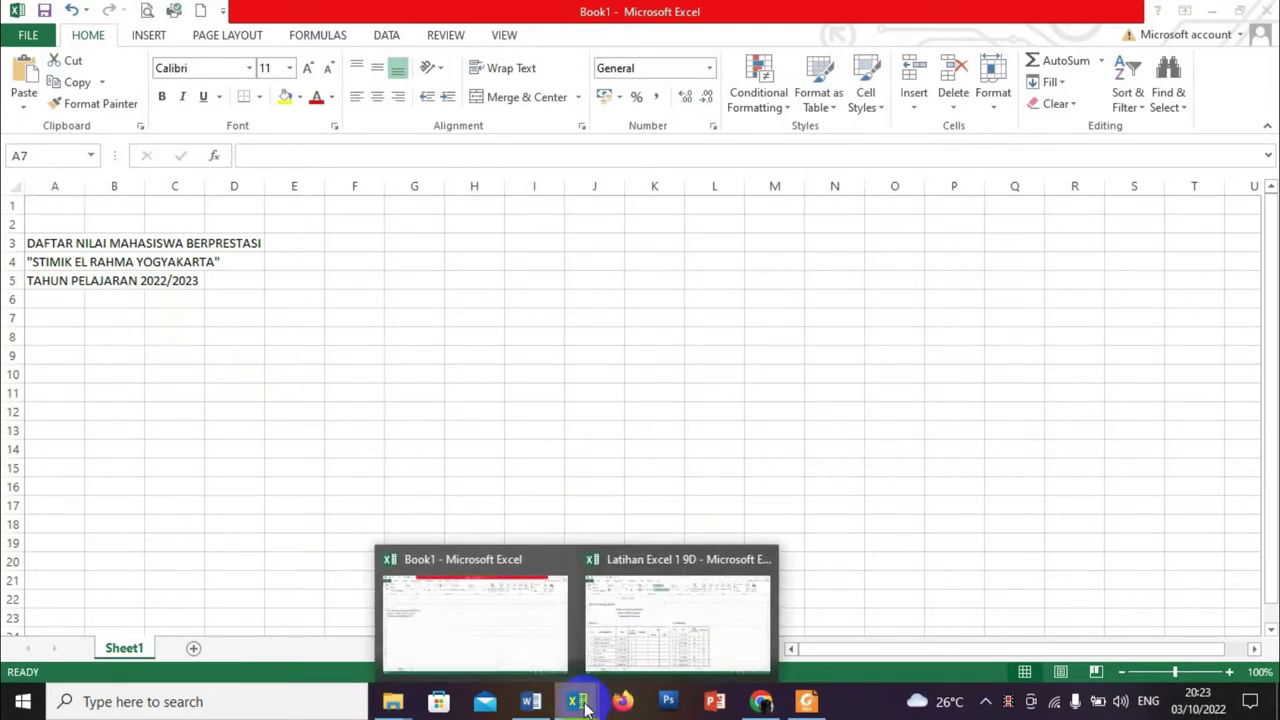
left_click(677, 649)
left_click(35, 330)
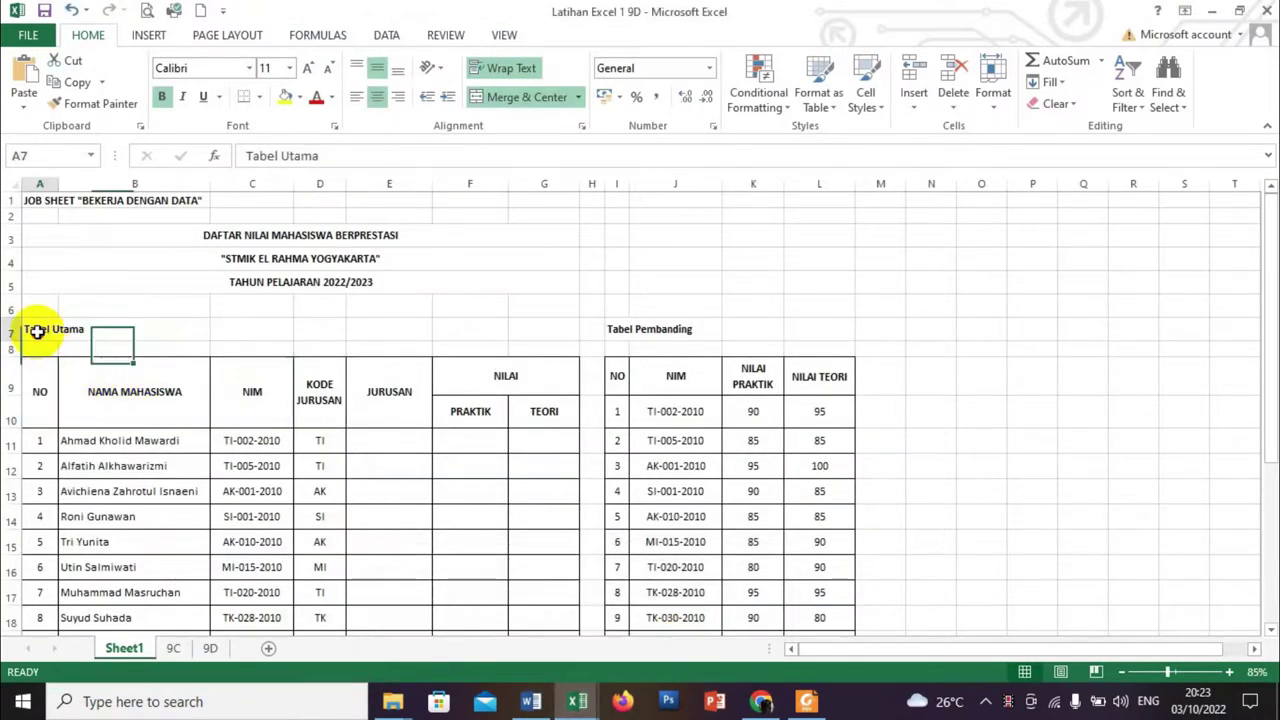
mouse_move(577, 701)
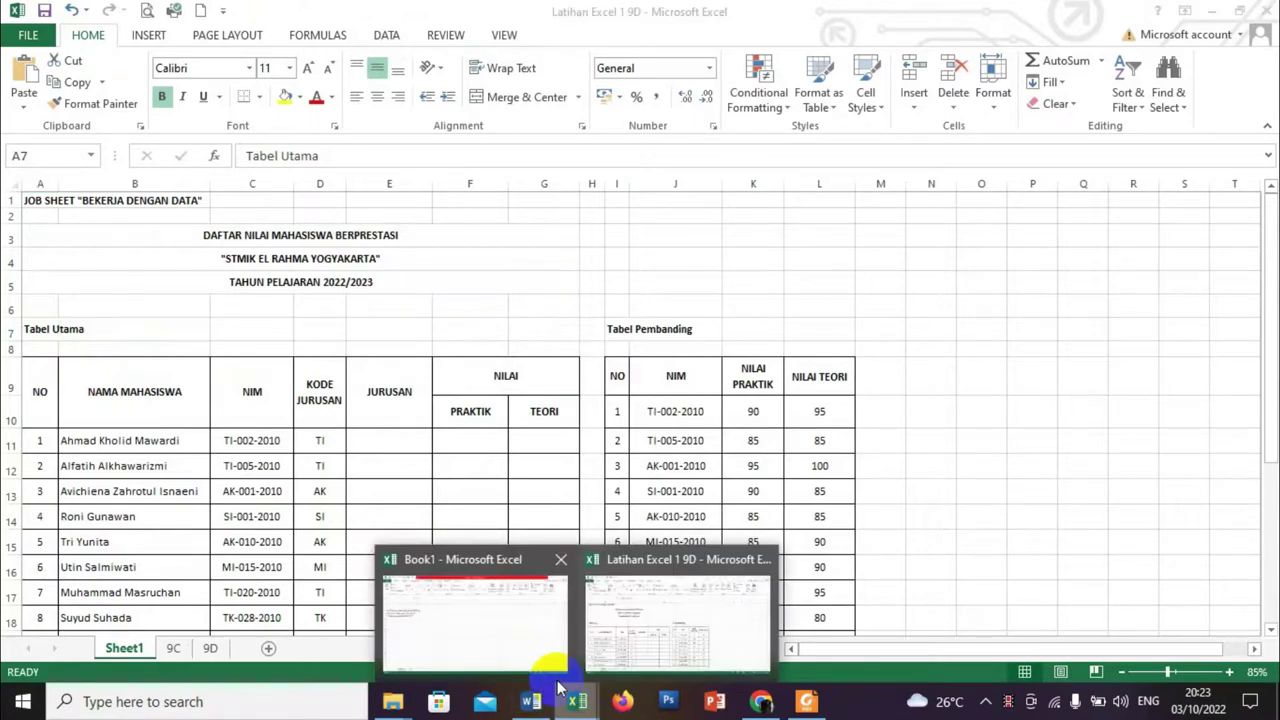
left_click(486, 637)
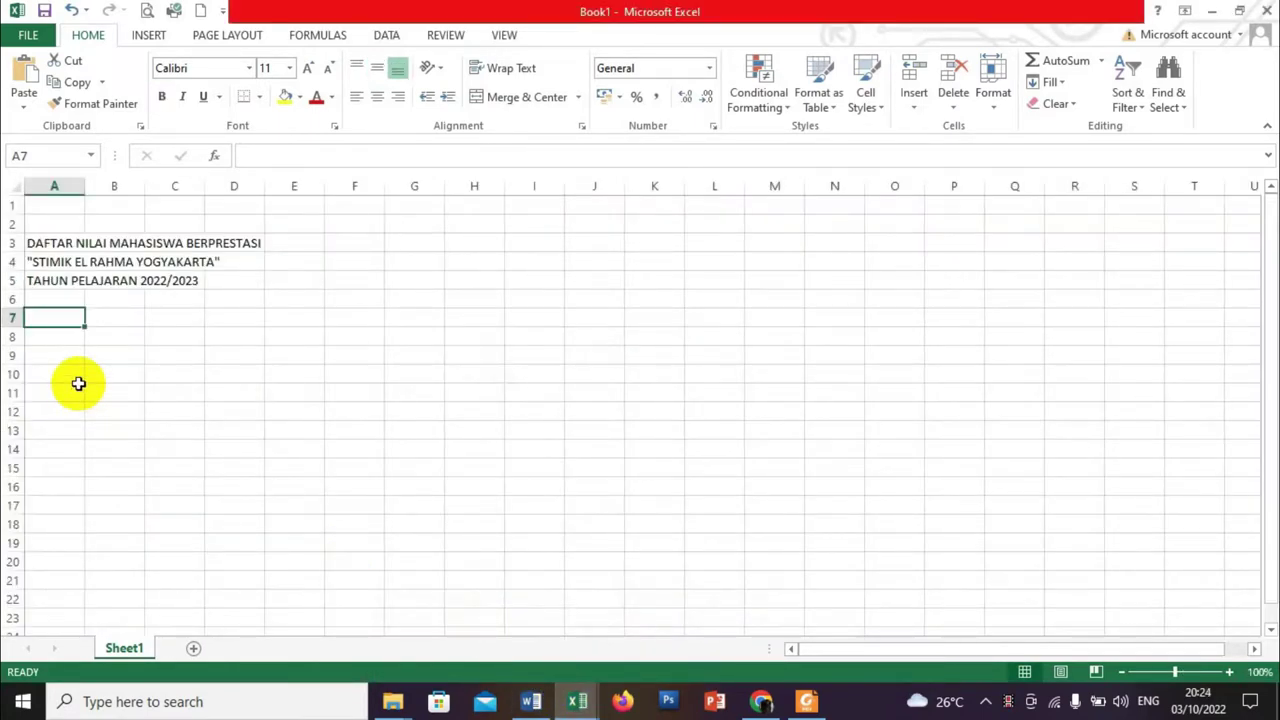
type("Tabel")
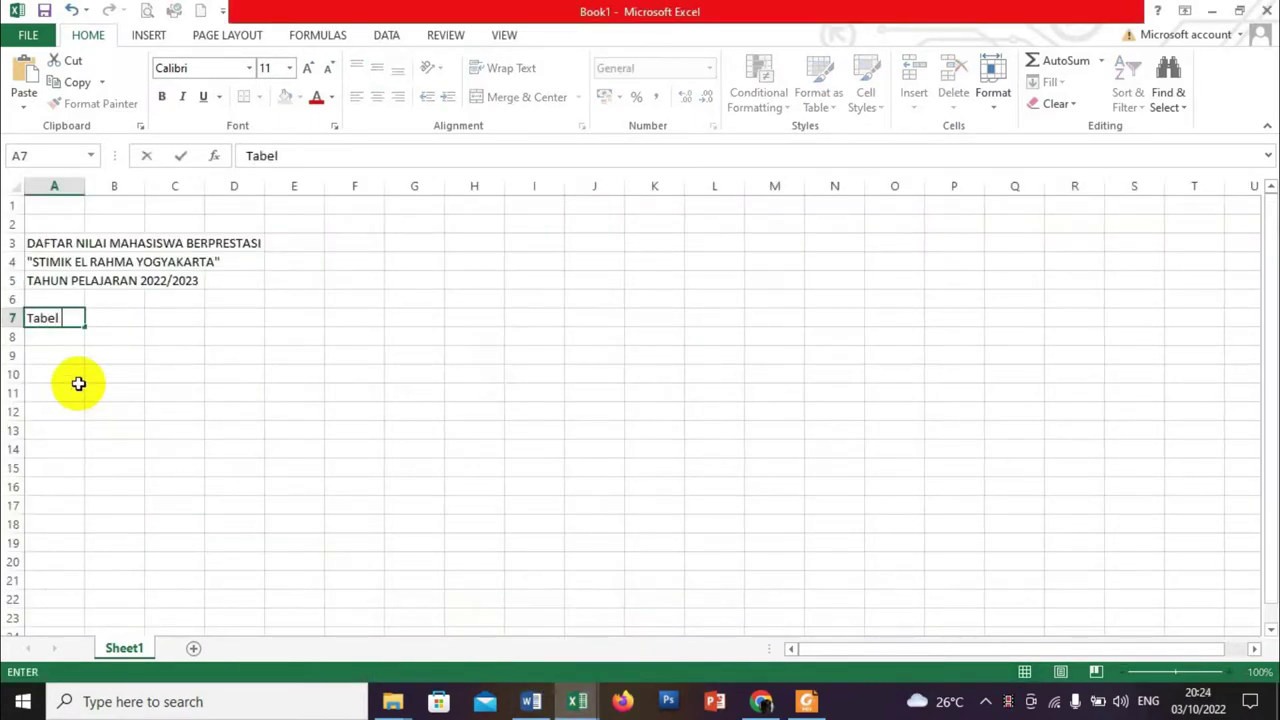
type(" Utama")
left_click(45, 353)
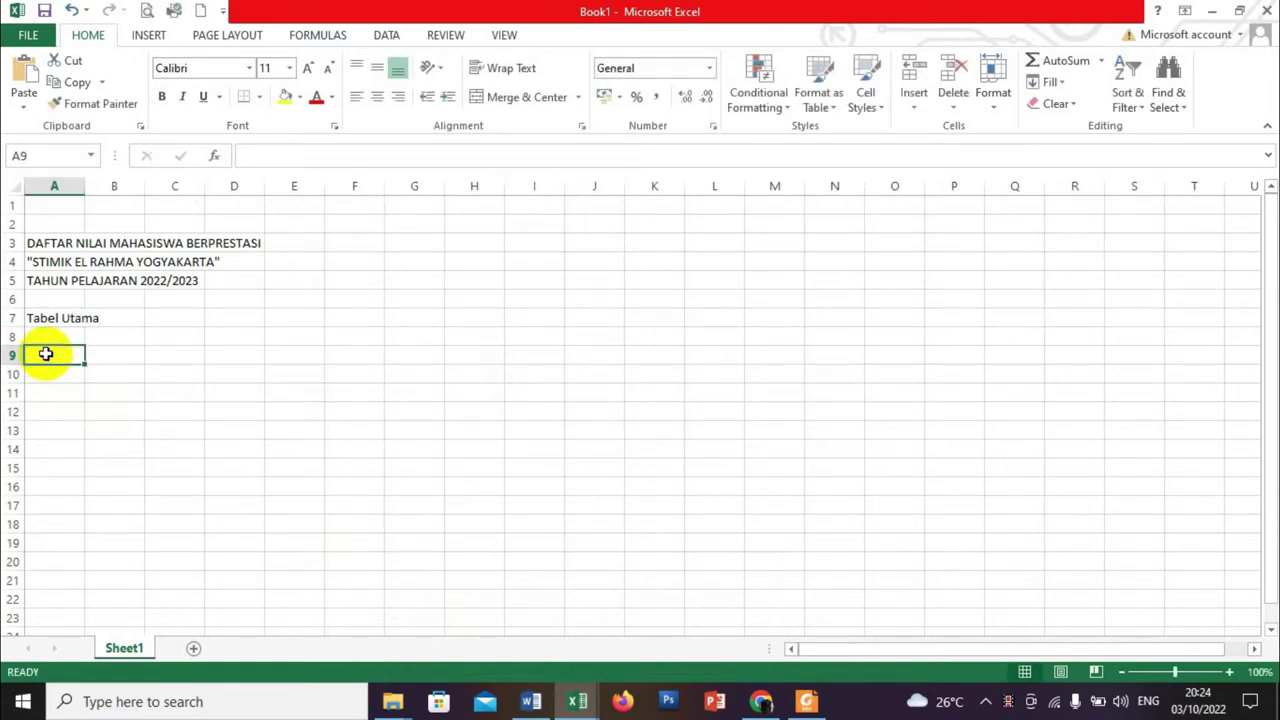
Enter the headings NO in A9 and NAMA MAHASISWA in B9
type("NO")
key("Tab")
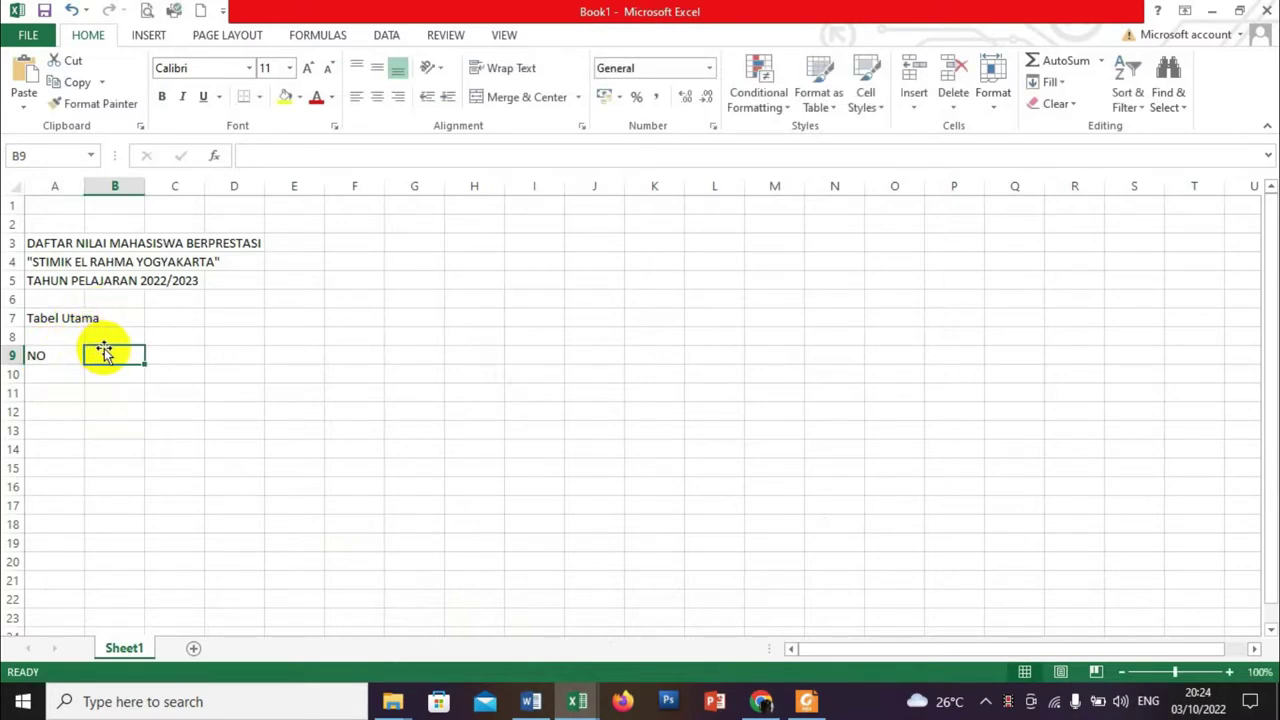
left_click(40, 352)
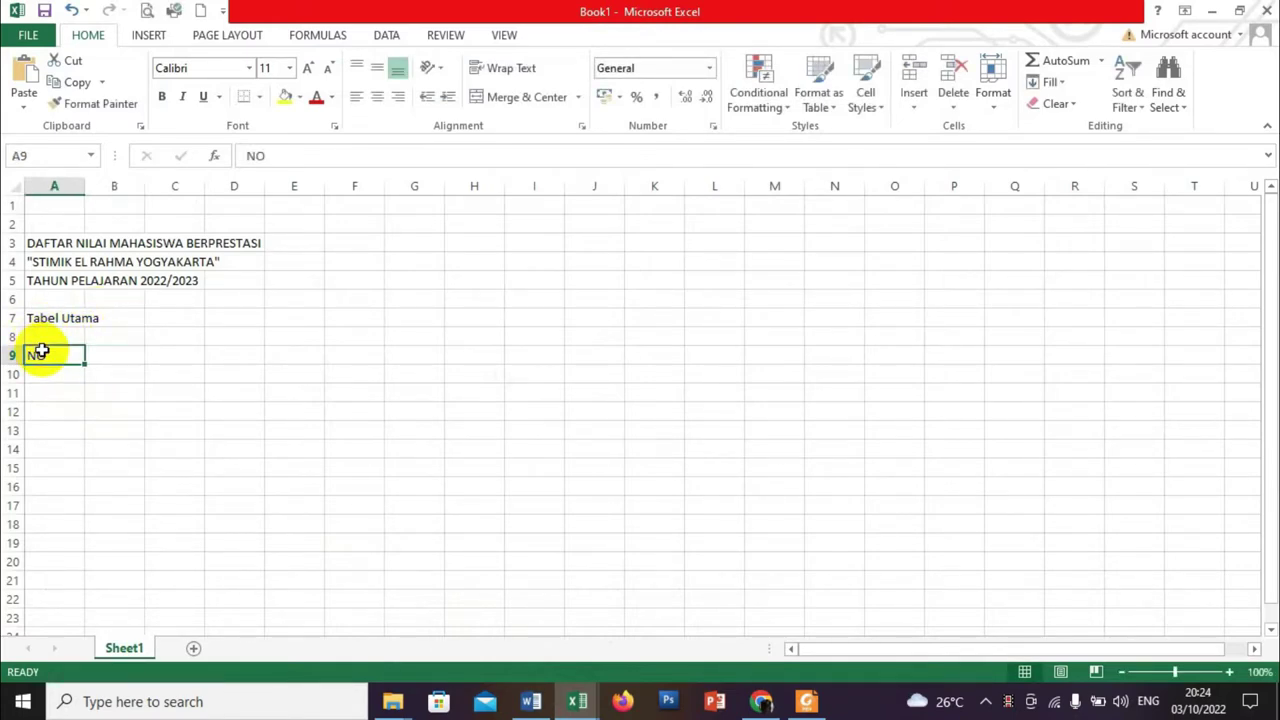
left_click(94, 352)
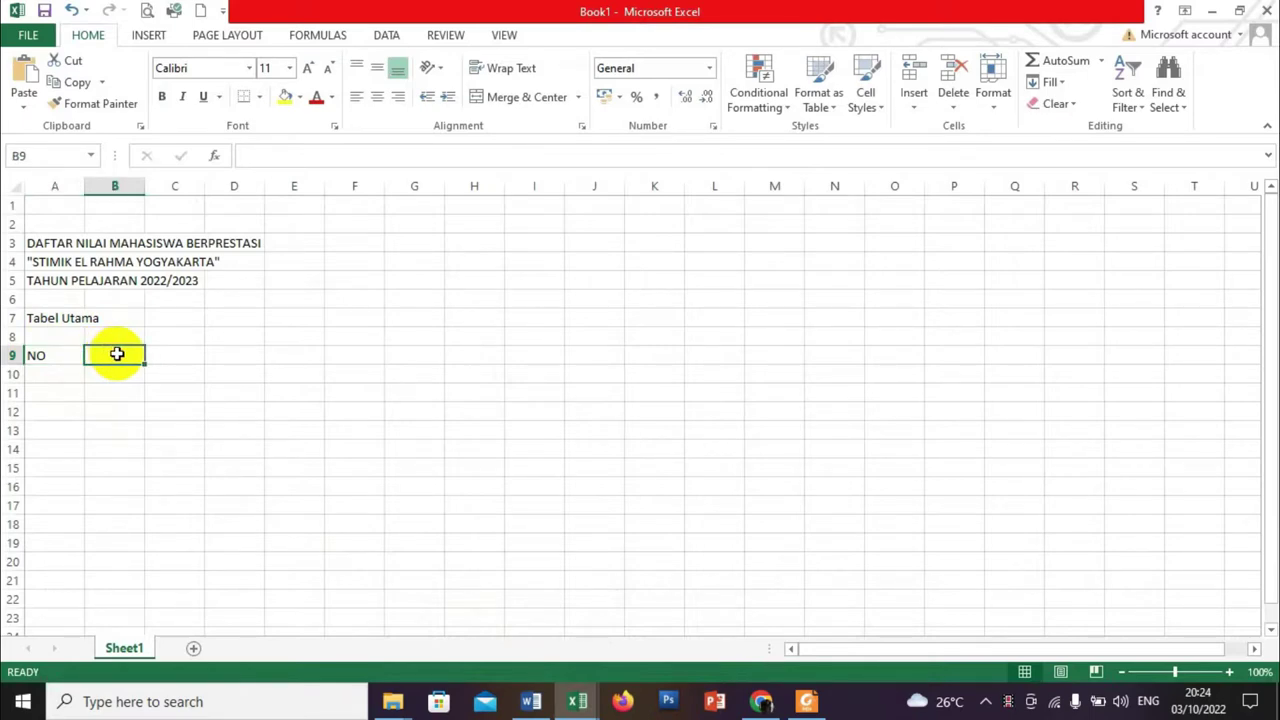
type("nama")
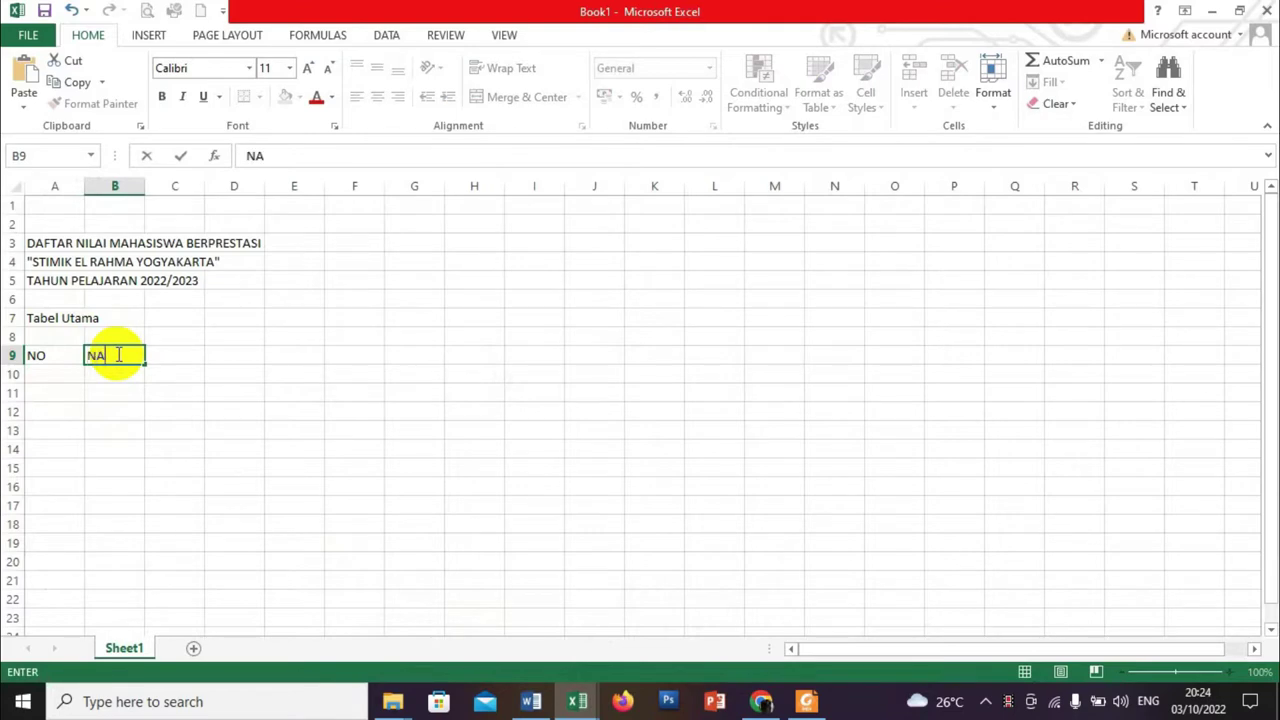
type("MA MAHASISWA")
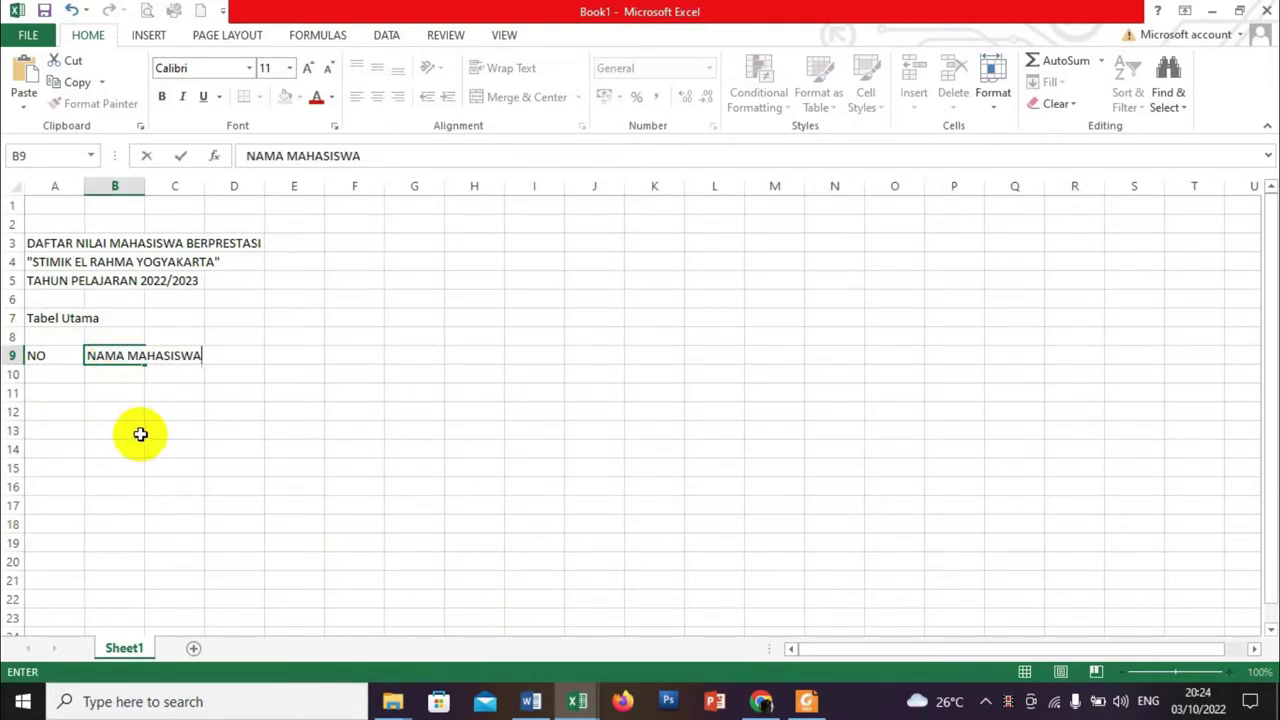
left_click(137, 432)
left_click(125, 362)
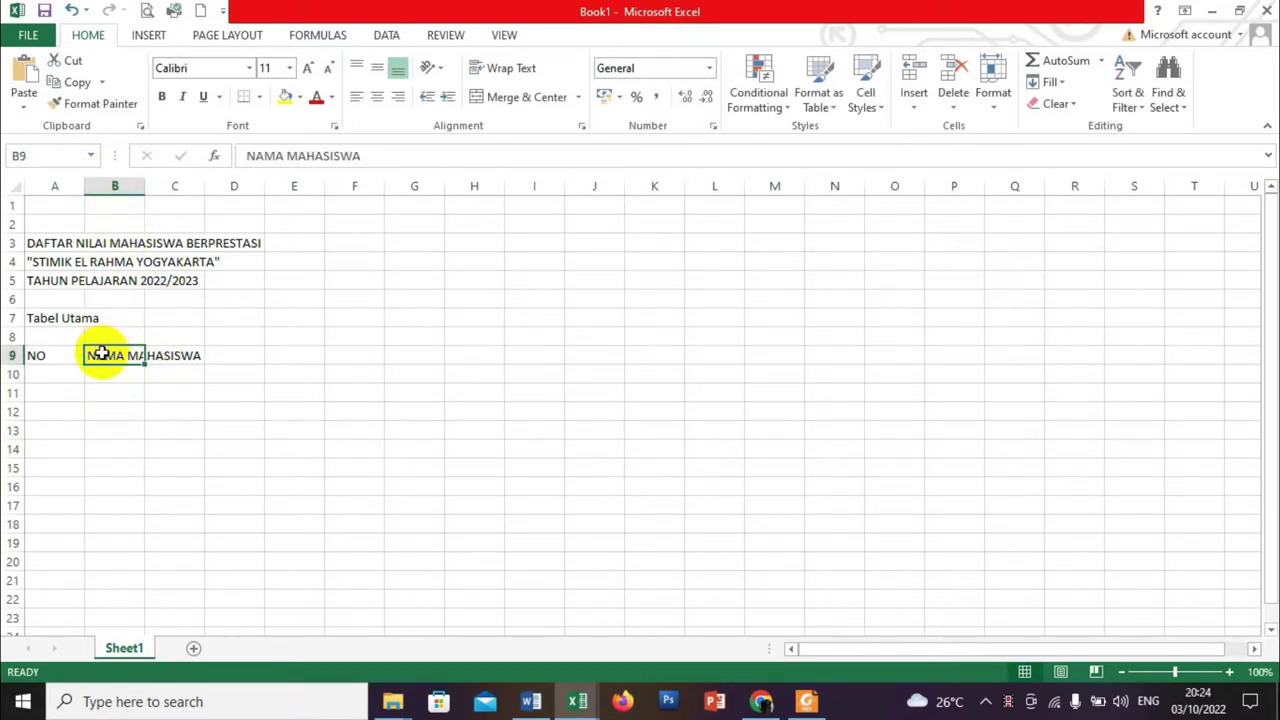
left_click(56, 356)
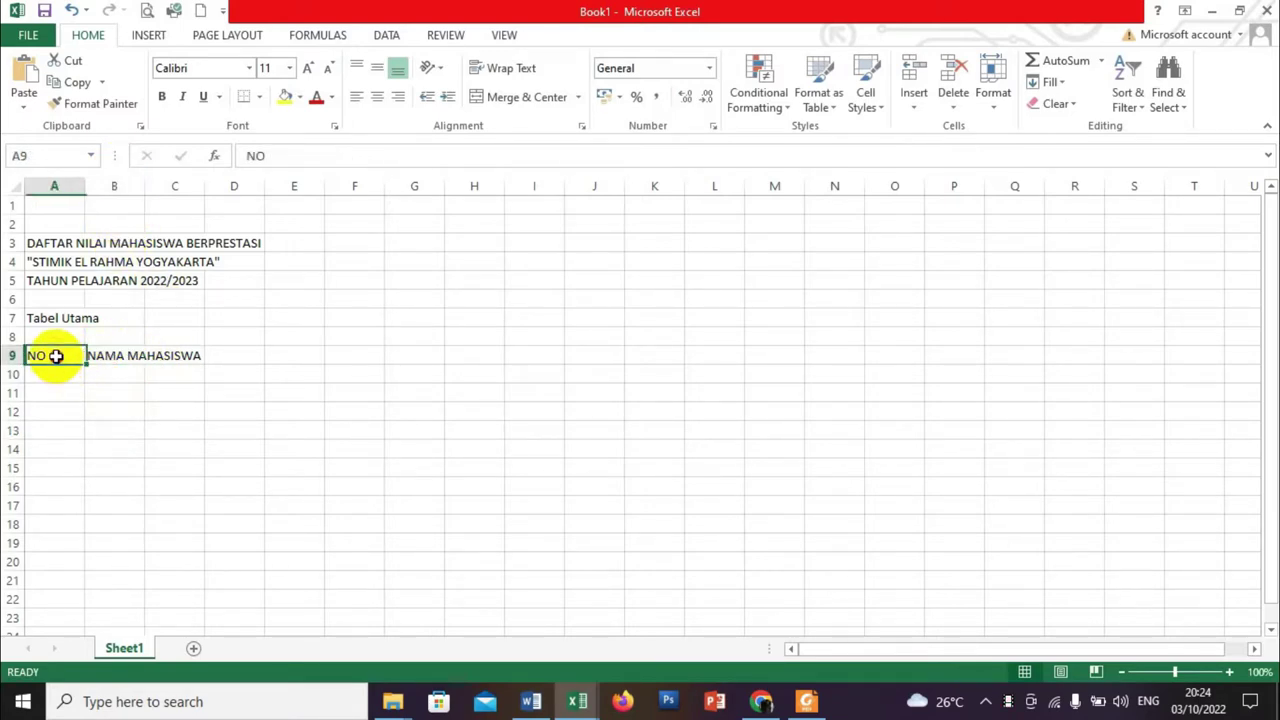
left_click(108, 355)
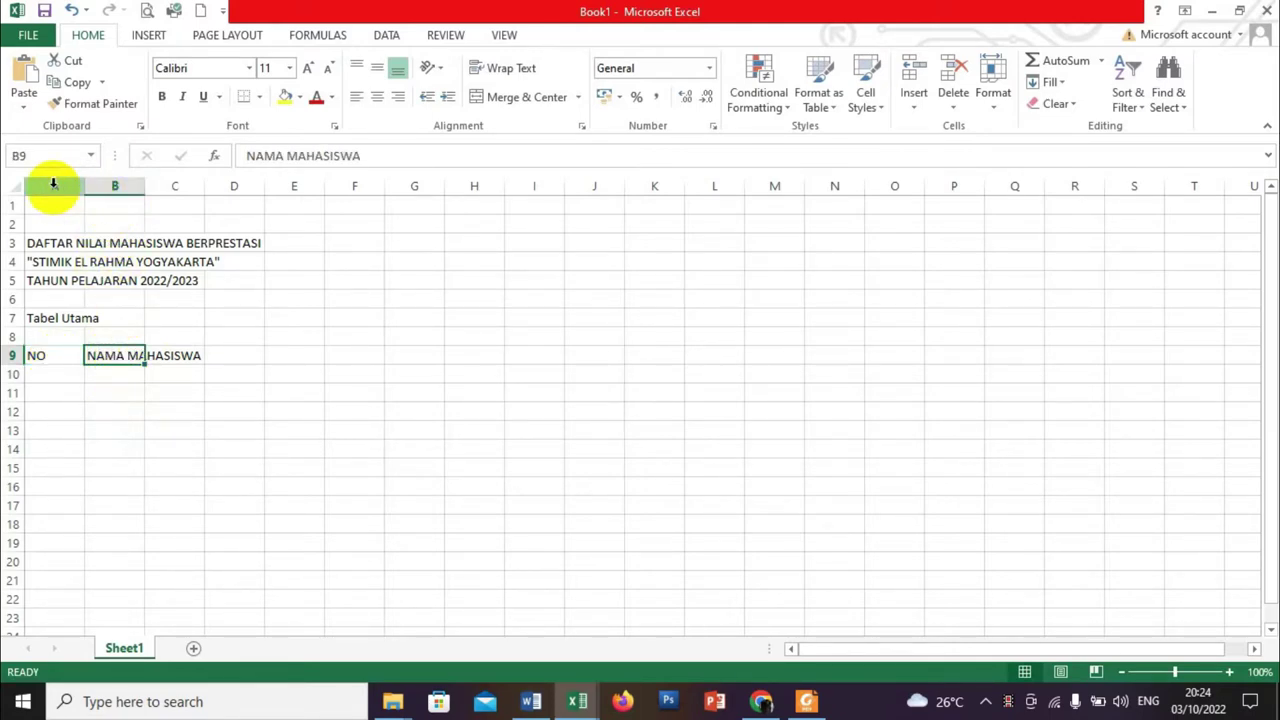
left_click(70, 355)
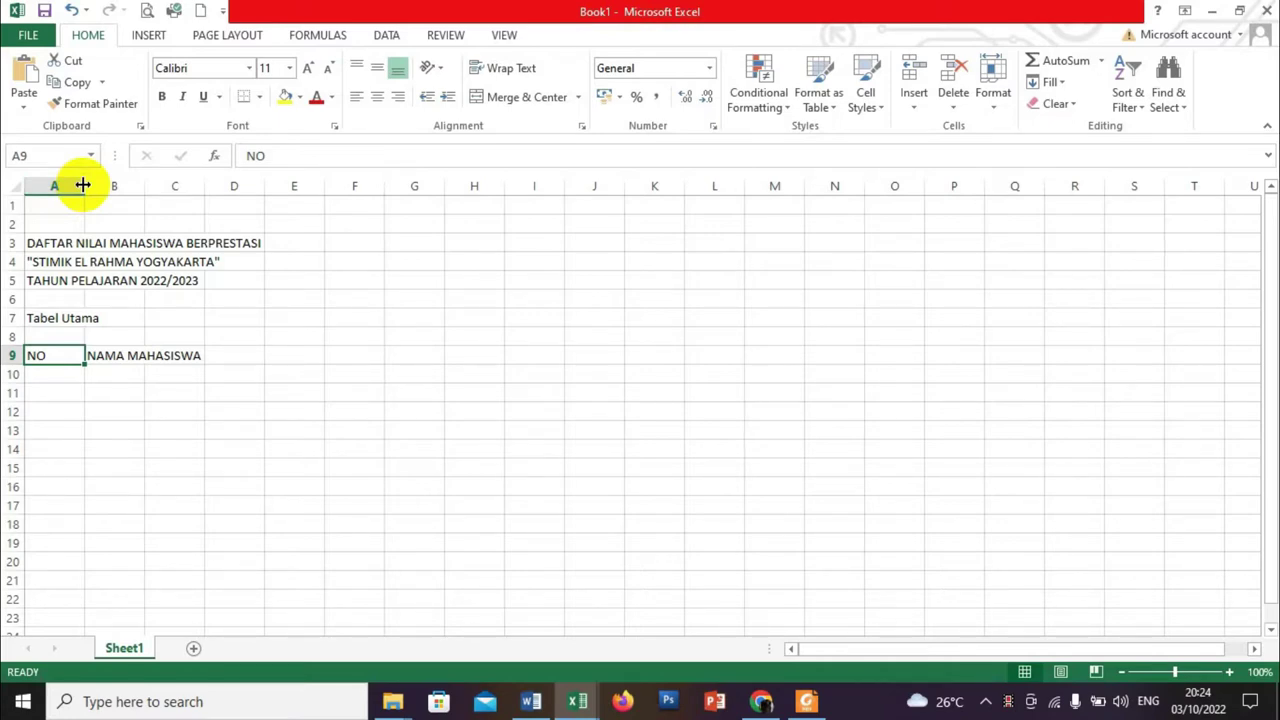
Narrow column A to fit NO and widen column B to fit NAMA MAHASISWA
left_click_drag(83, 185, 56, 185)
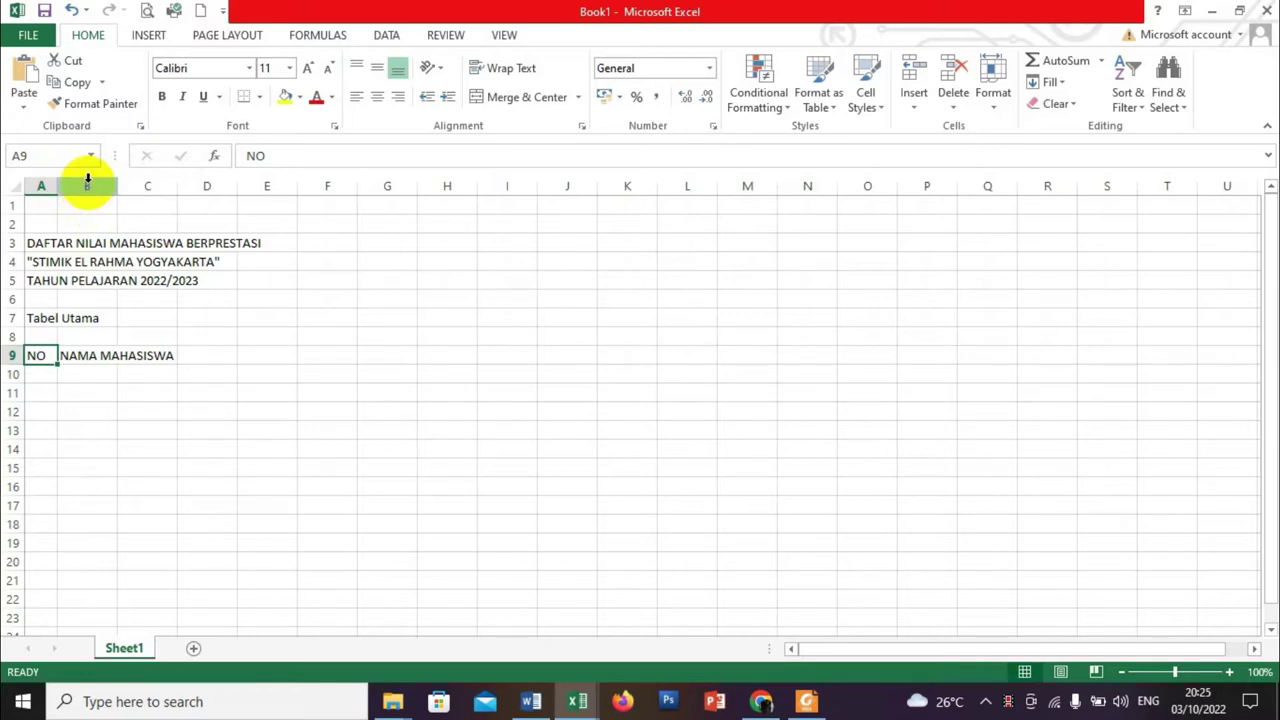
left_click(87, 182)
left_click(92, 357)
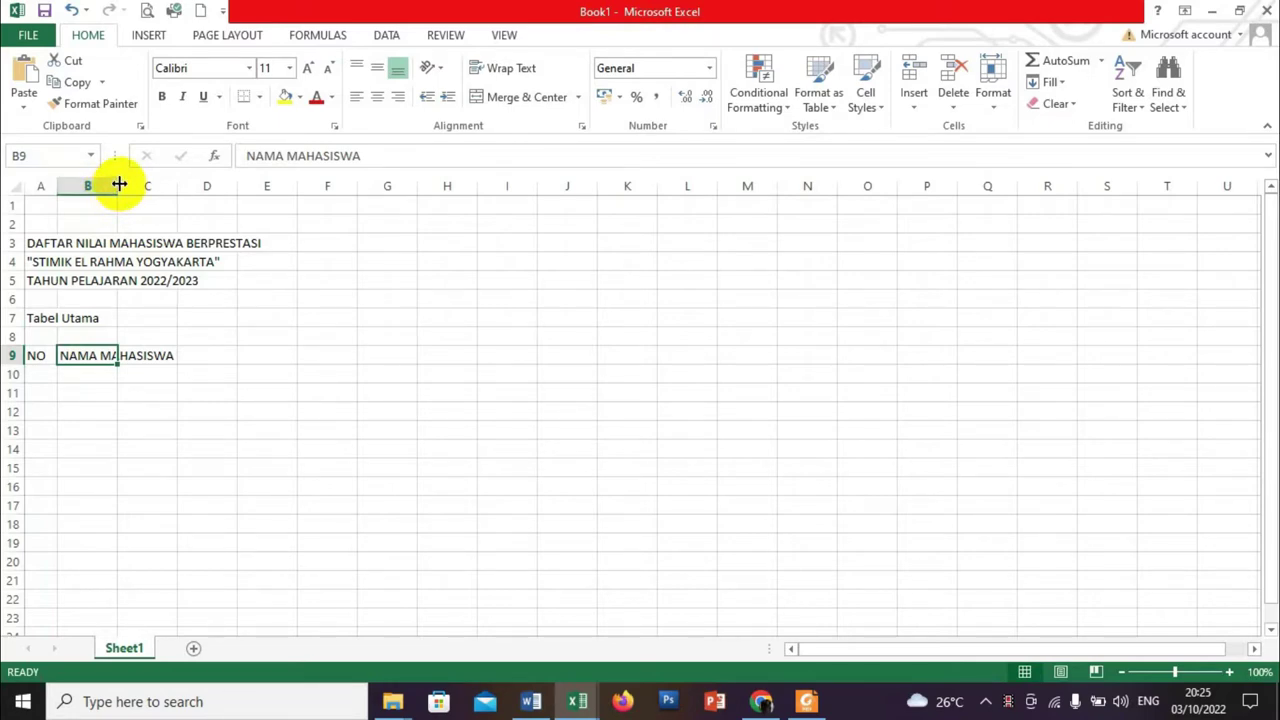
left_click_drag(117, 184, 196, 192)
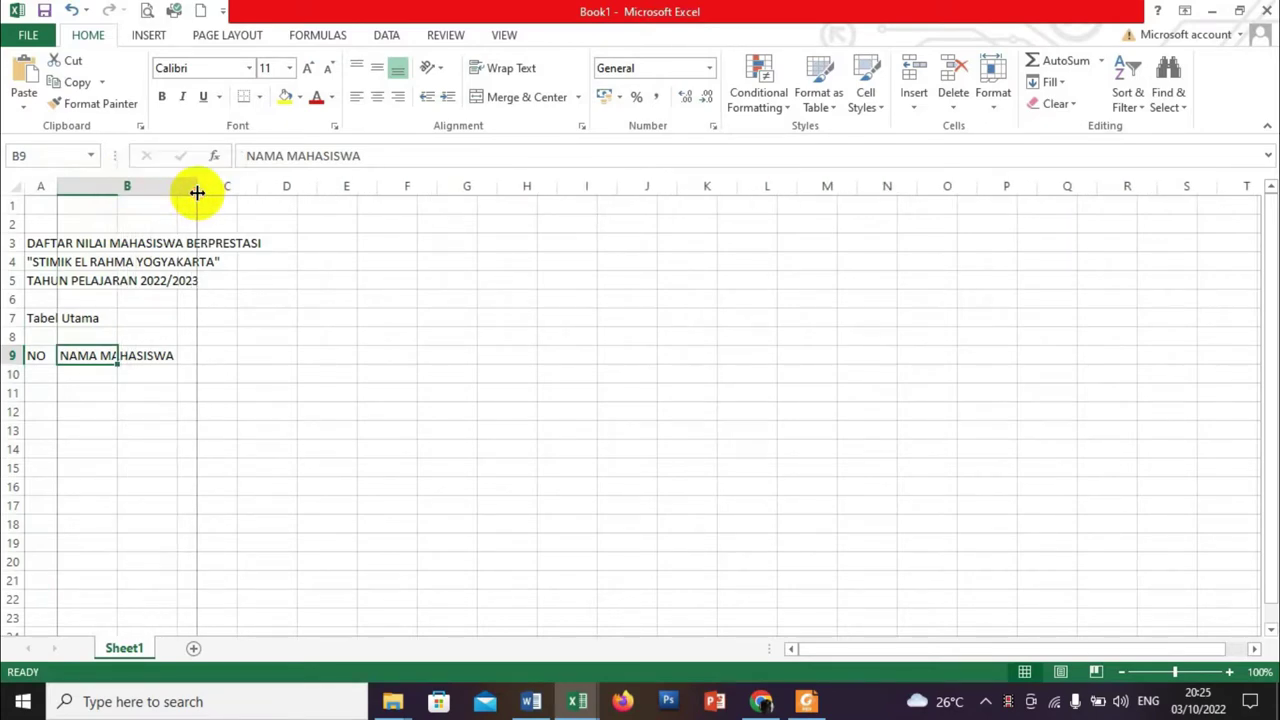
left_click(218, 359)
Enter the row 9 headings NIM, KODE JURUSAN, JURUSAN and NILAI
type("NIM")
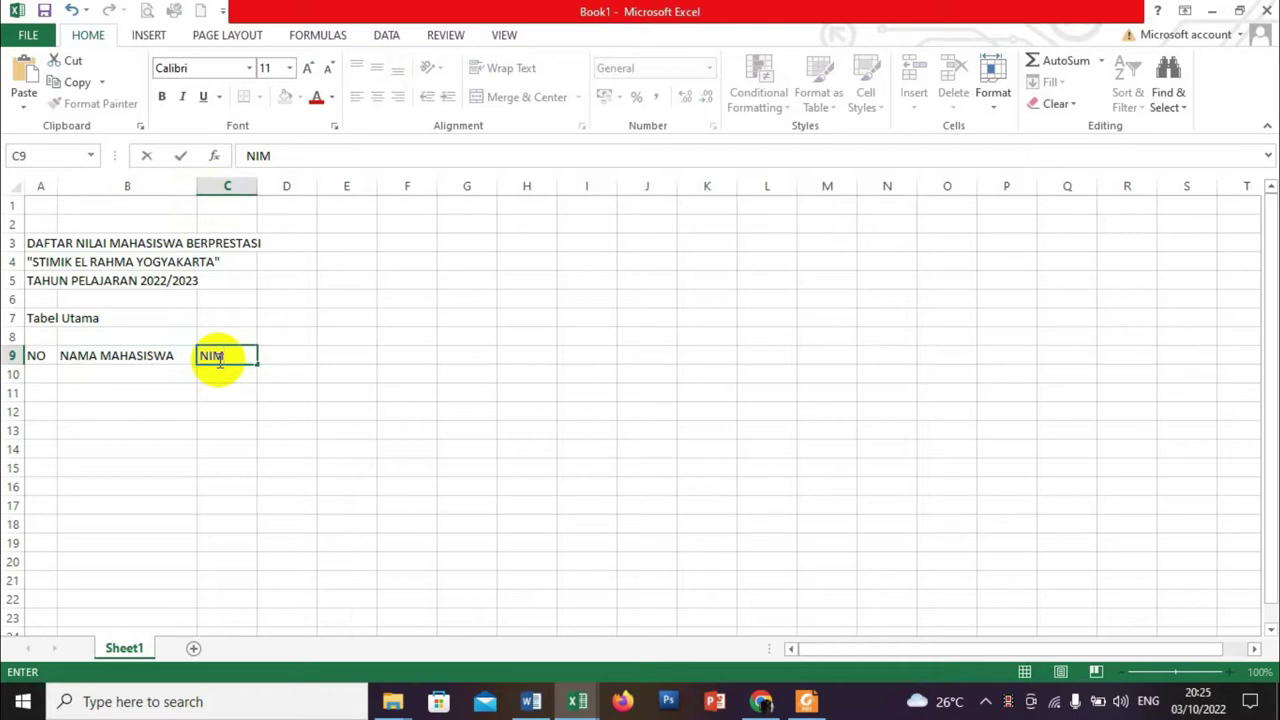
left_click(286, 356)
left_click(216, 356)
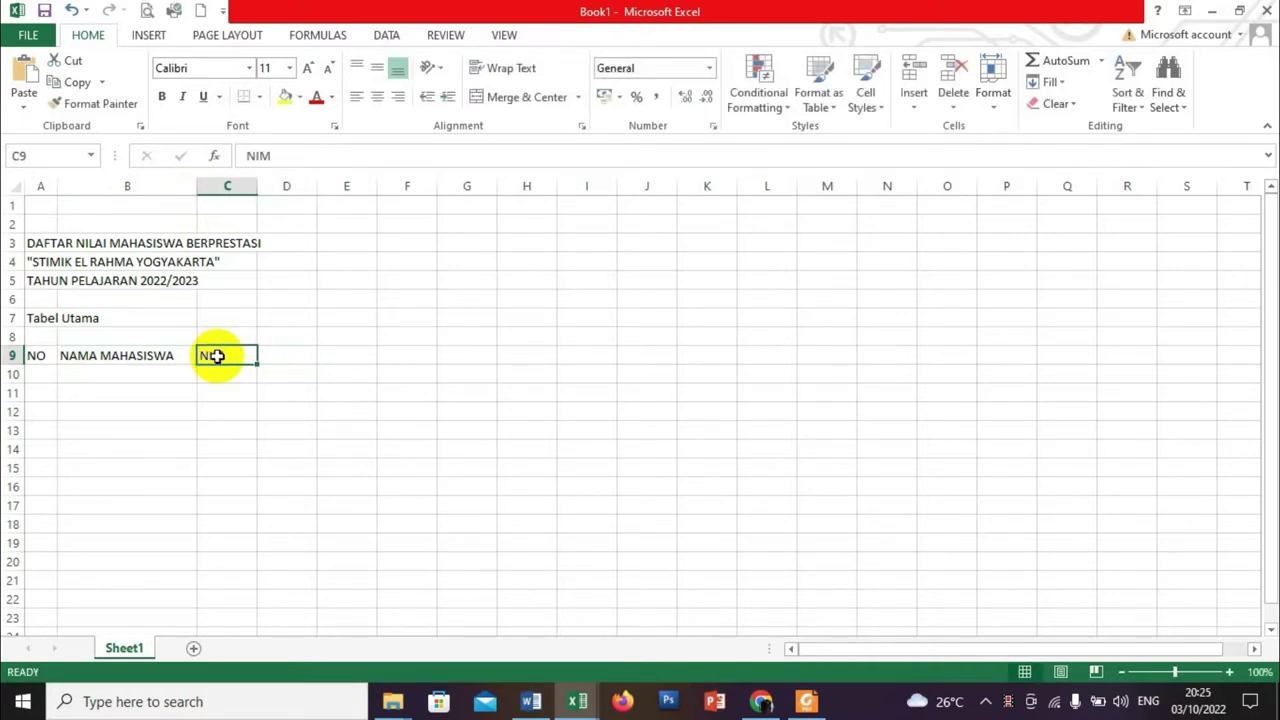
key("Tab")
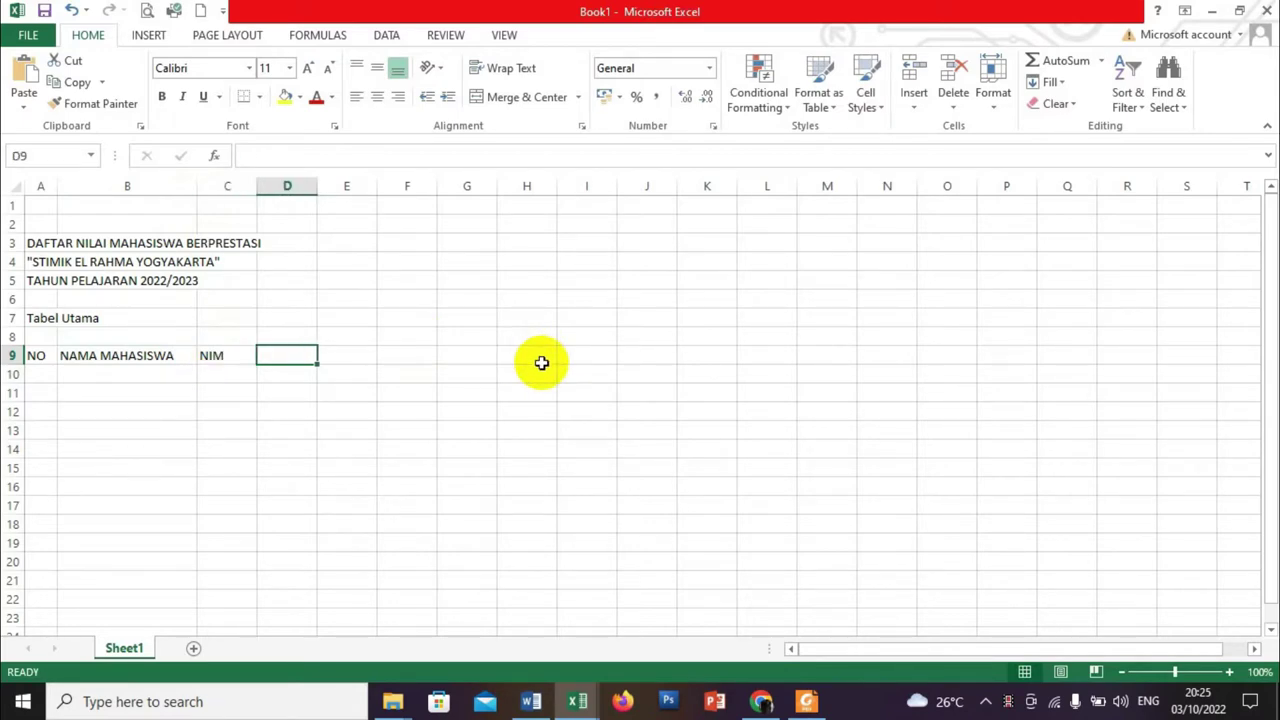
type("KODE JURUSA")
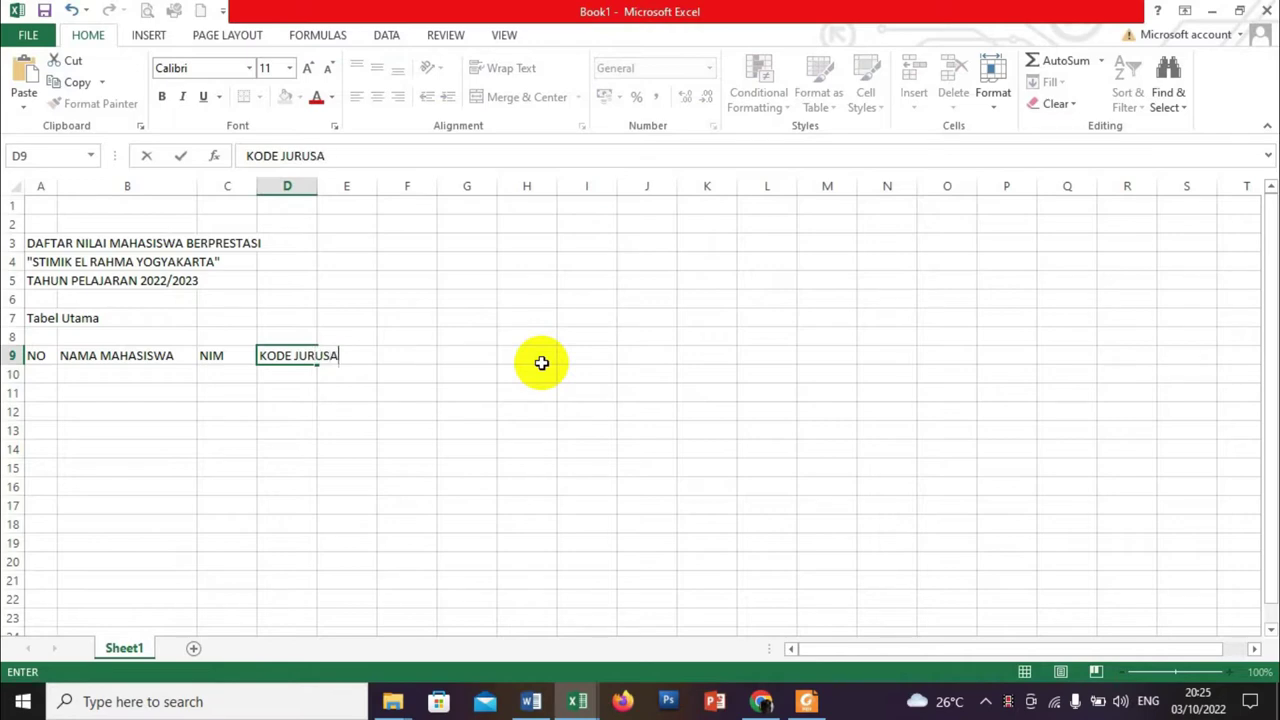
type("N")
key("Tab")
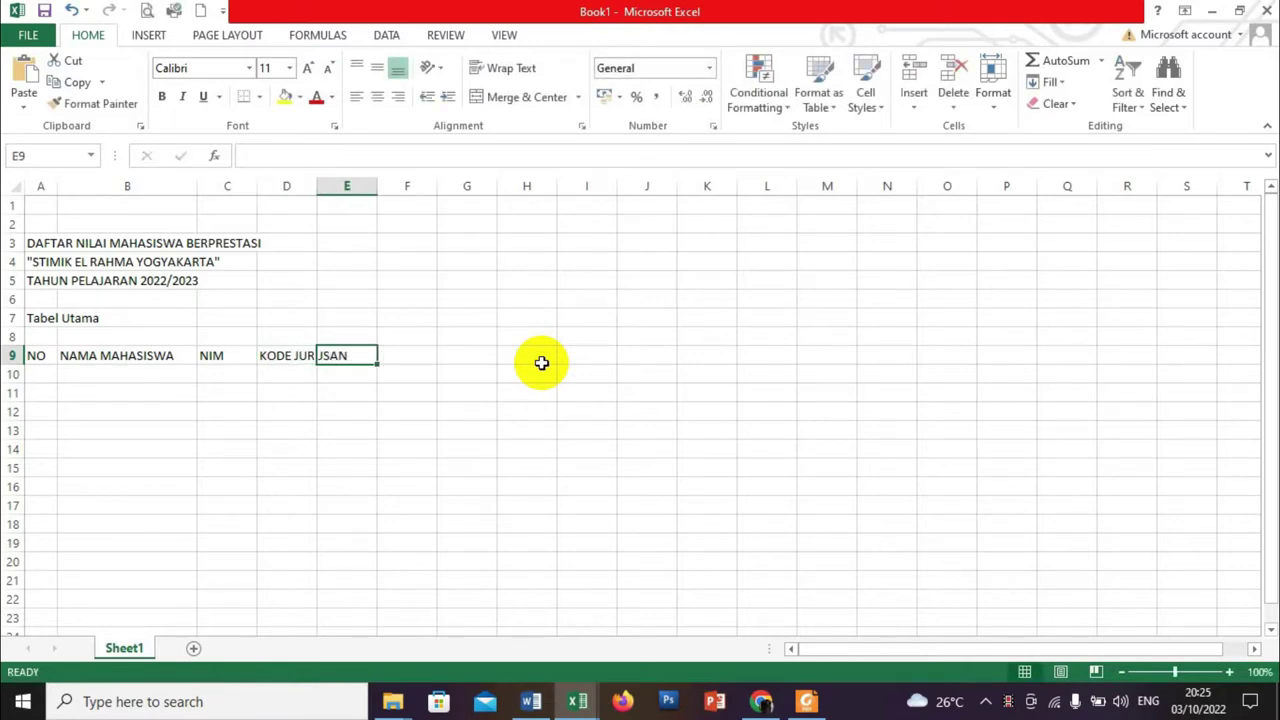
type("JURUSAN")
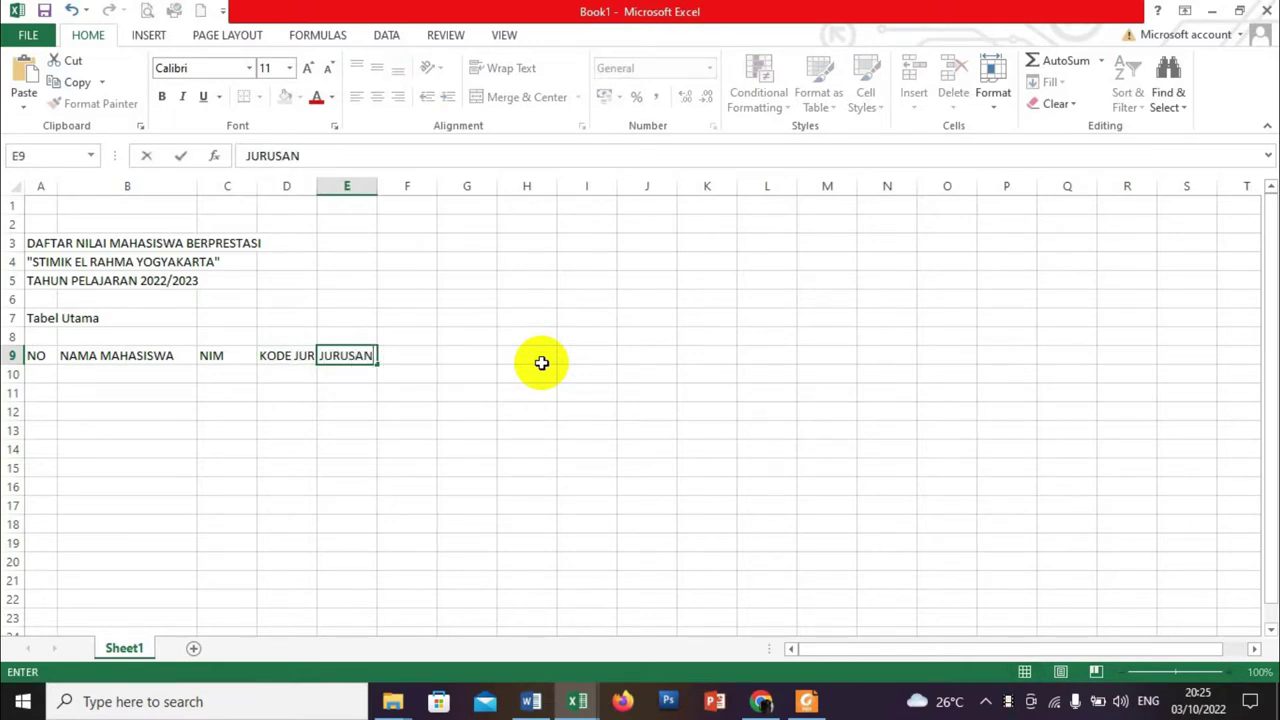
key("Tab")
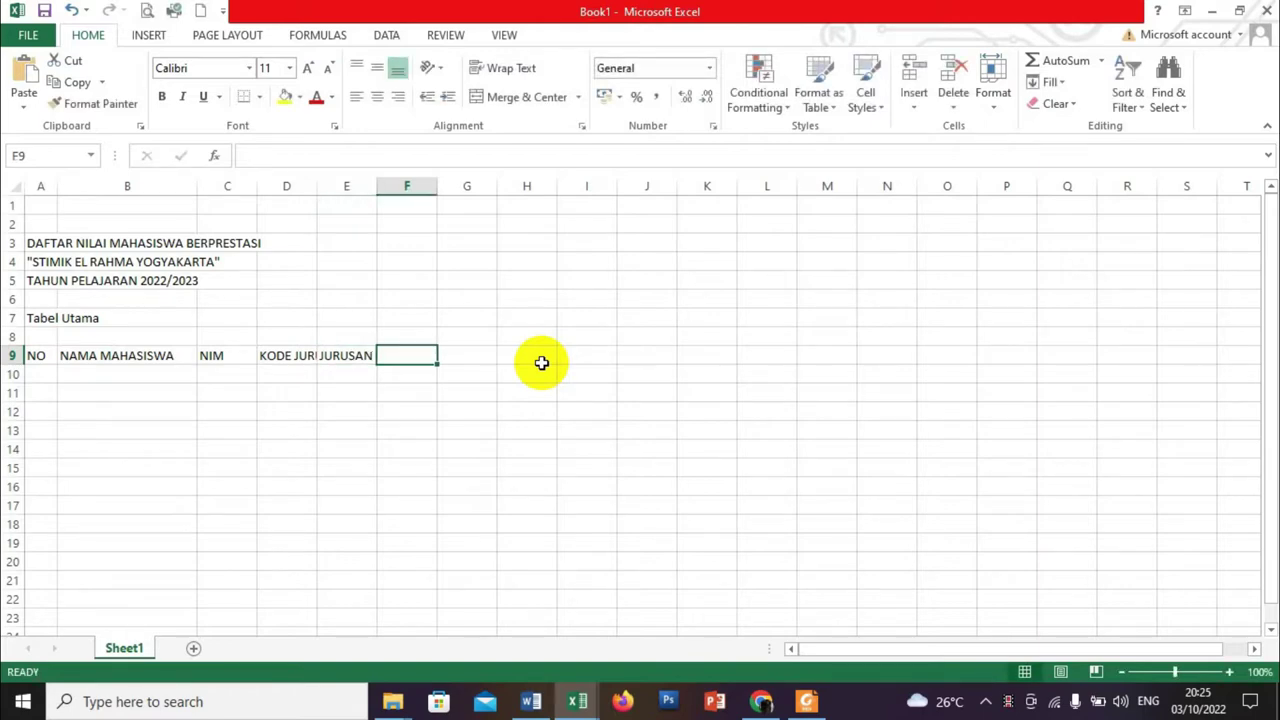
type("NILAI")
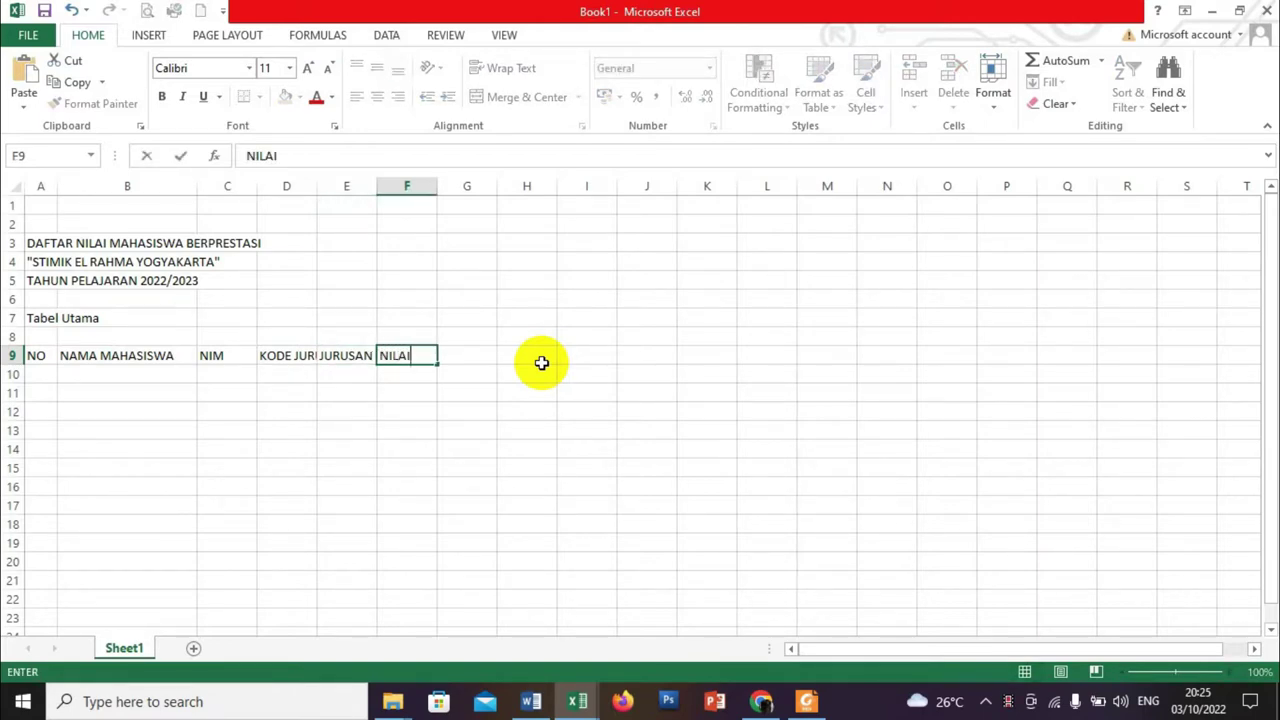
key("Return")
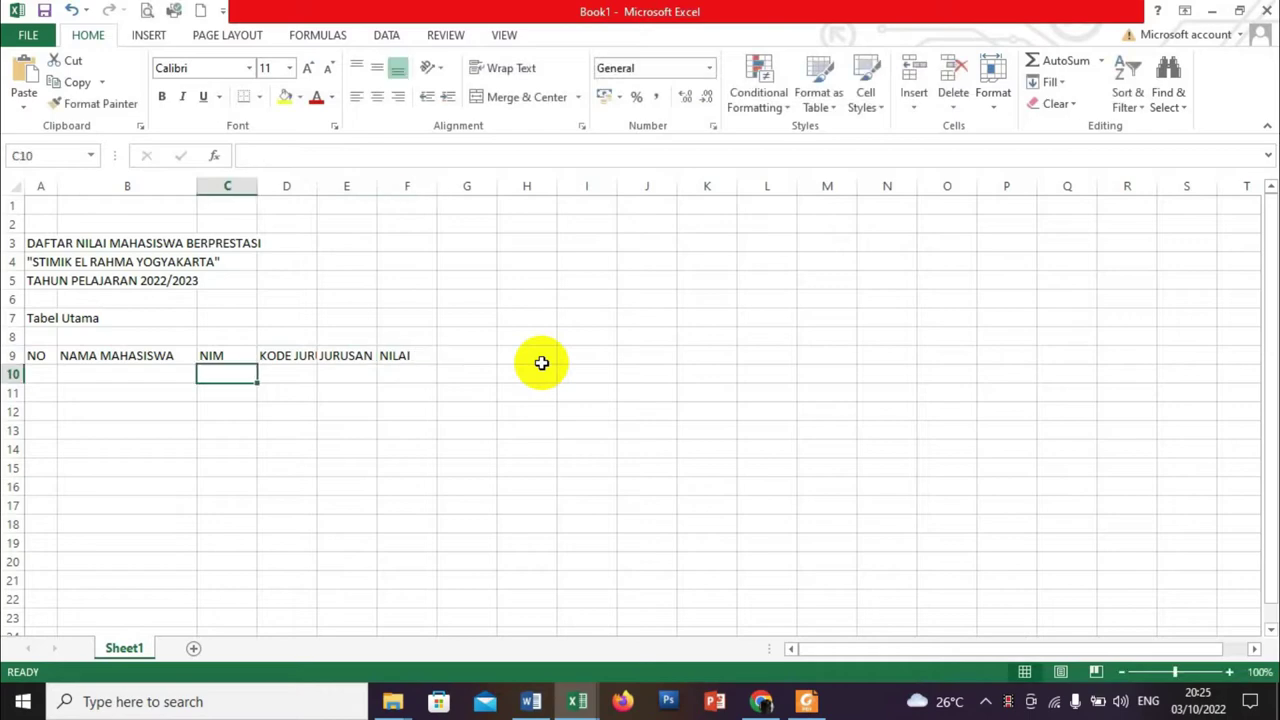
Add the PRAKTIK and TEORI subheadings in F10:G10 under NILAI
key("Right")
key("Right")
key("Right")
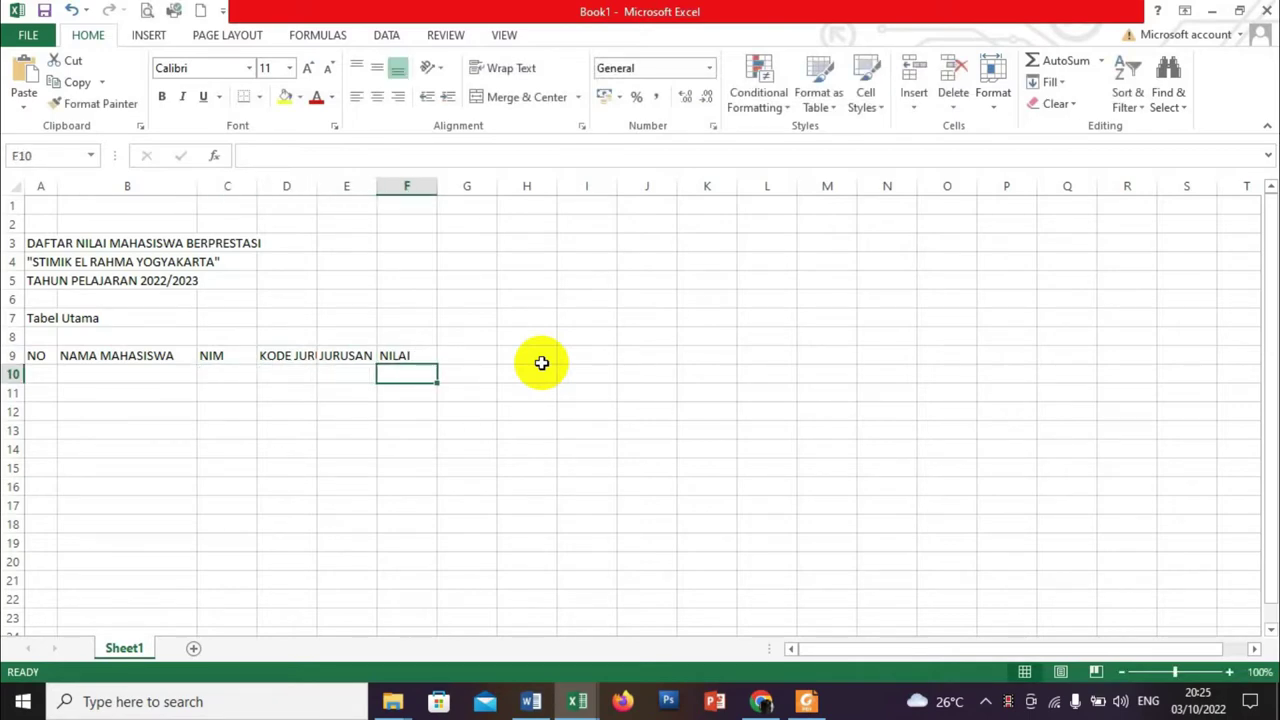
type("P")
type("RAKTIK")
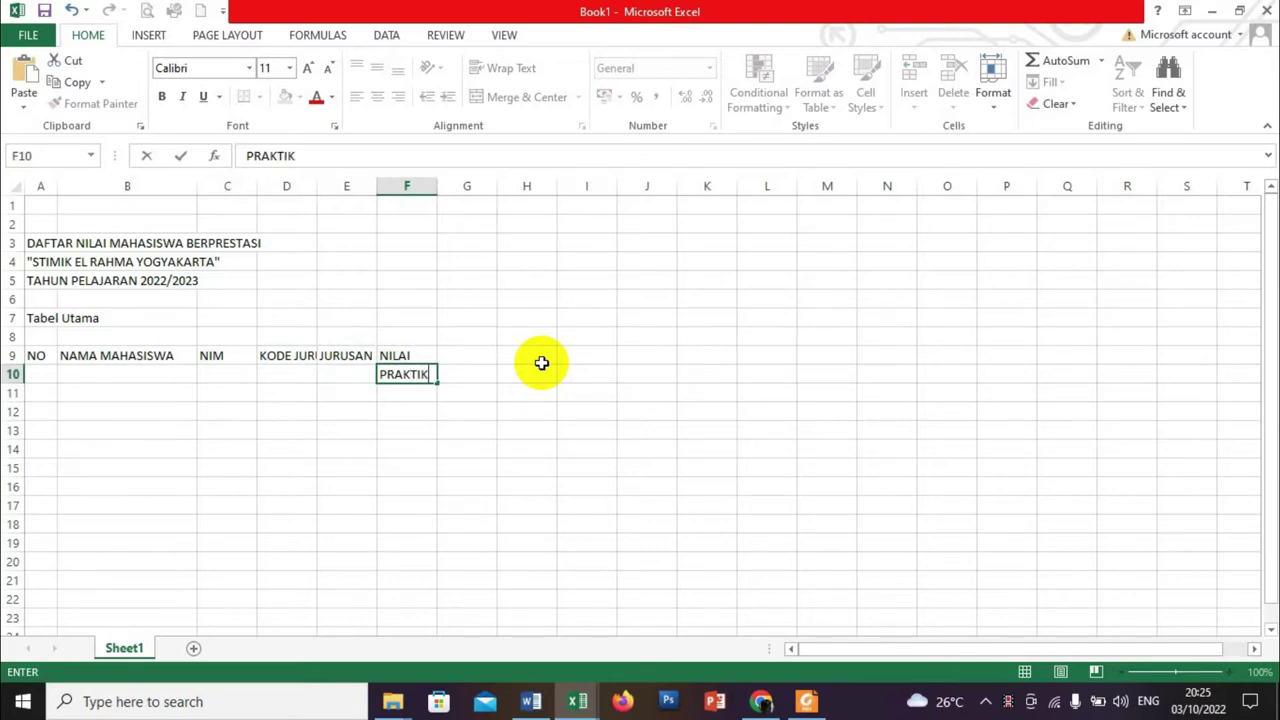
key("Tab")
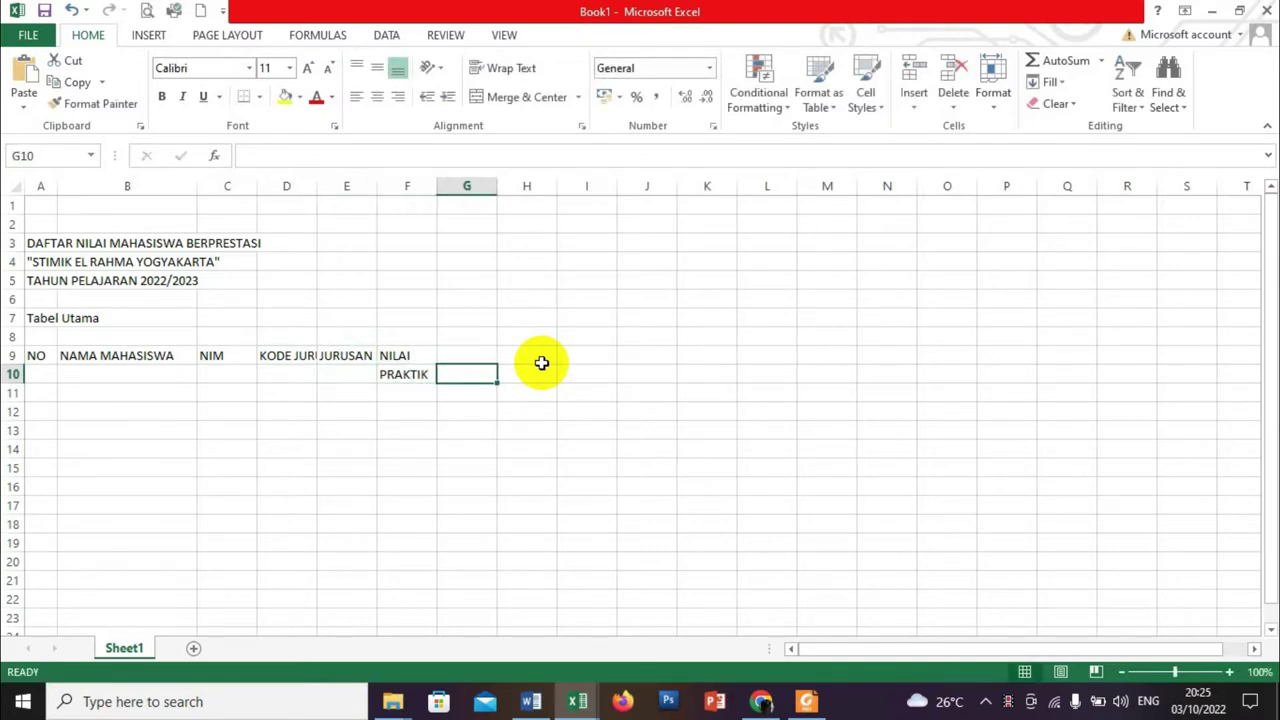
type("TEORI")
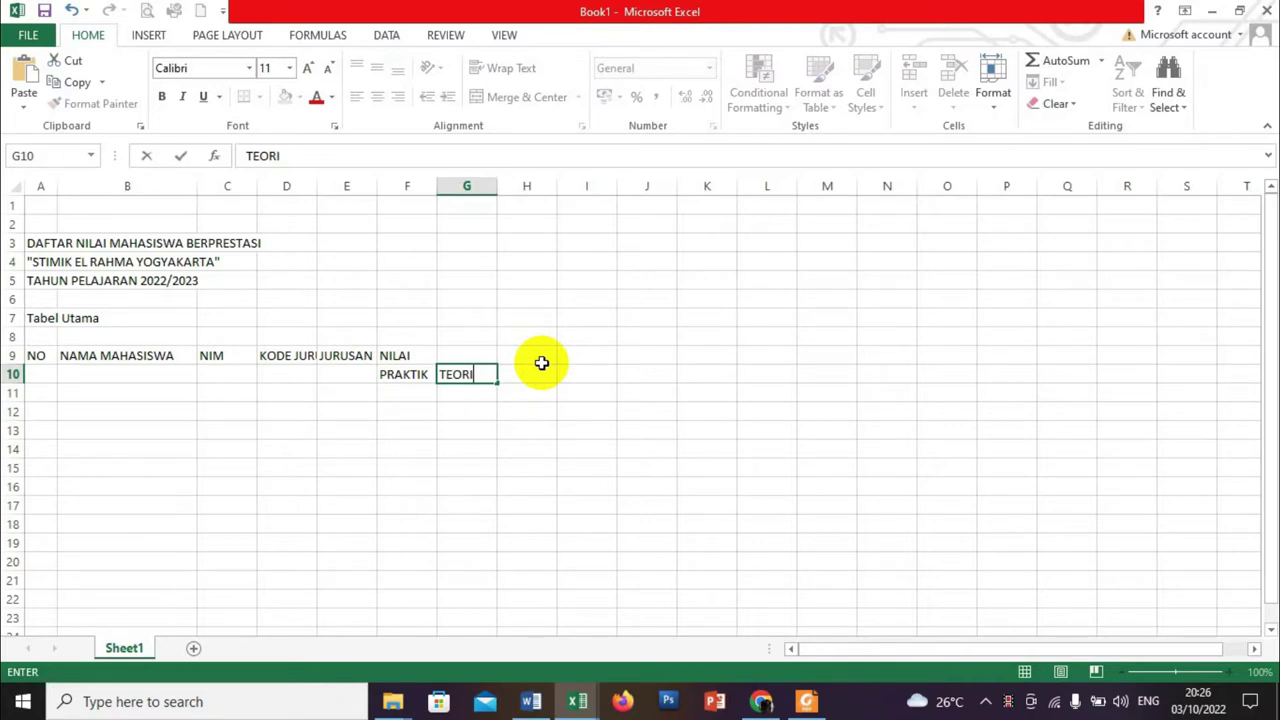
left_click(258, 418)
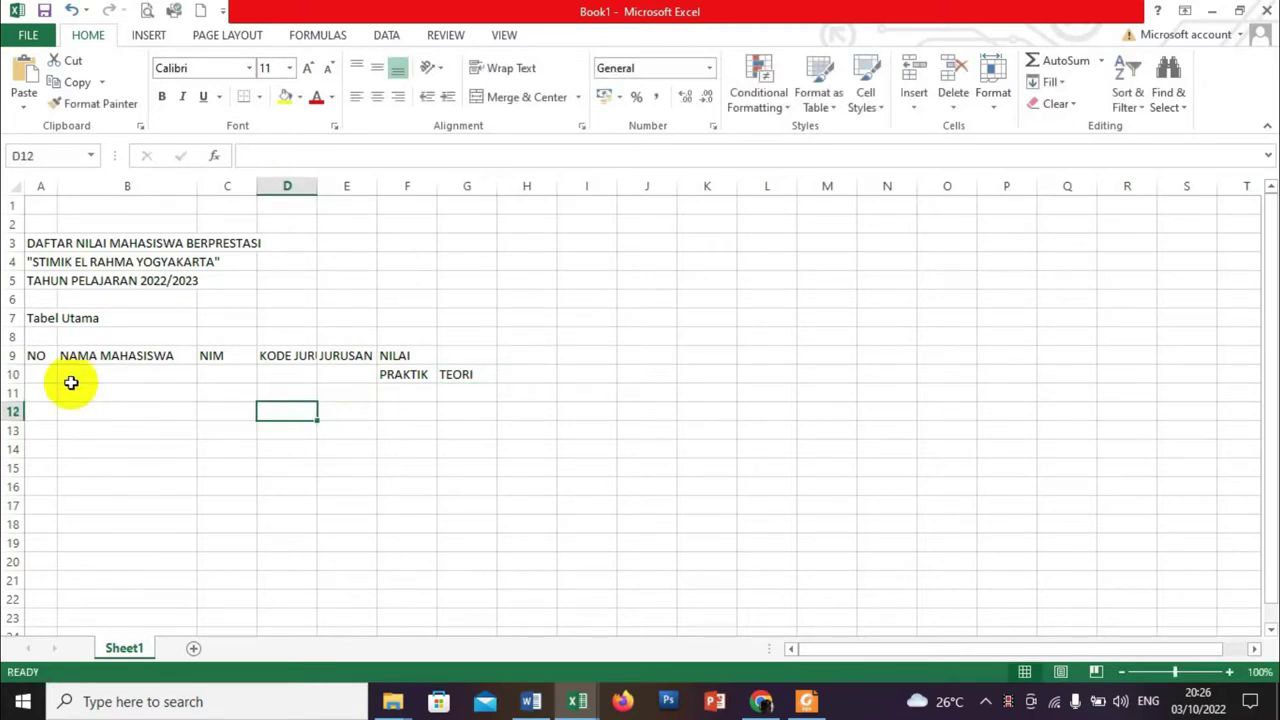
left_click(38, 376)
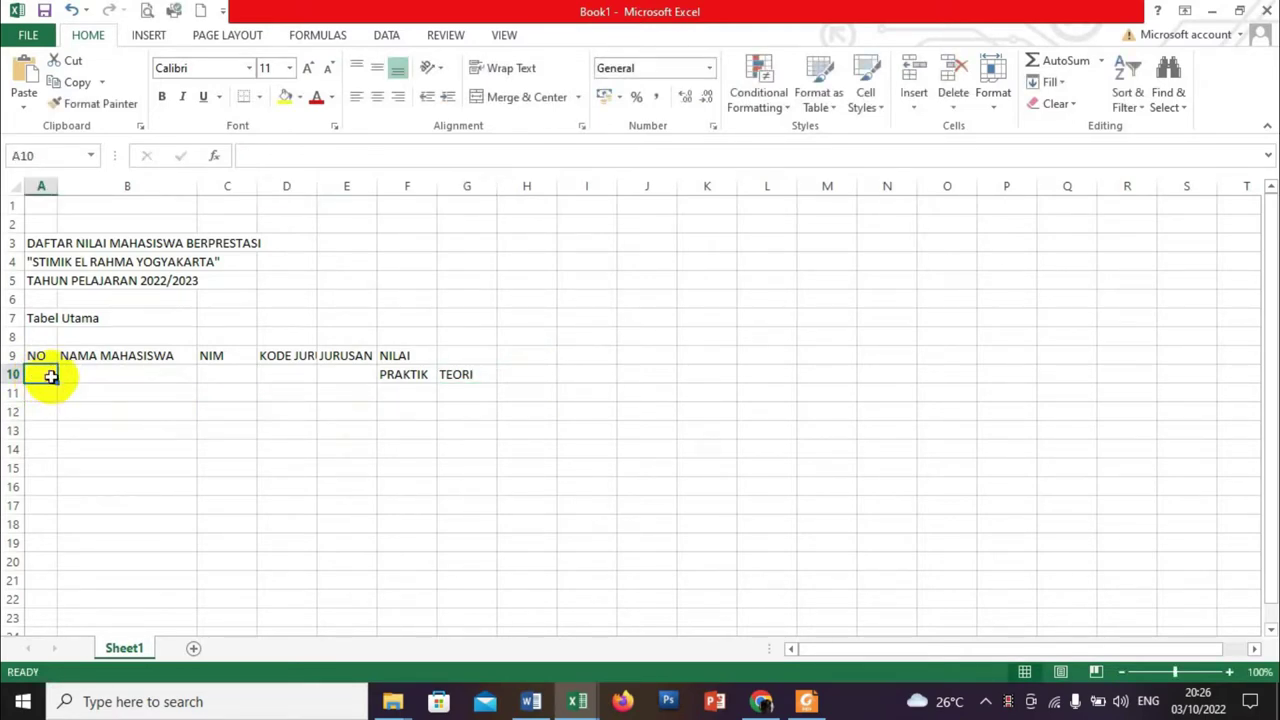
left_click(42, 355)
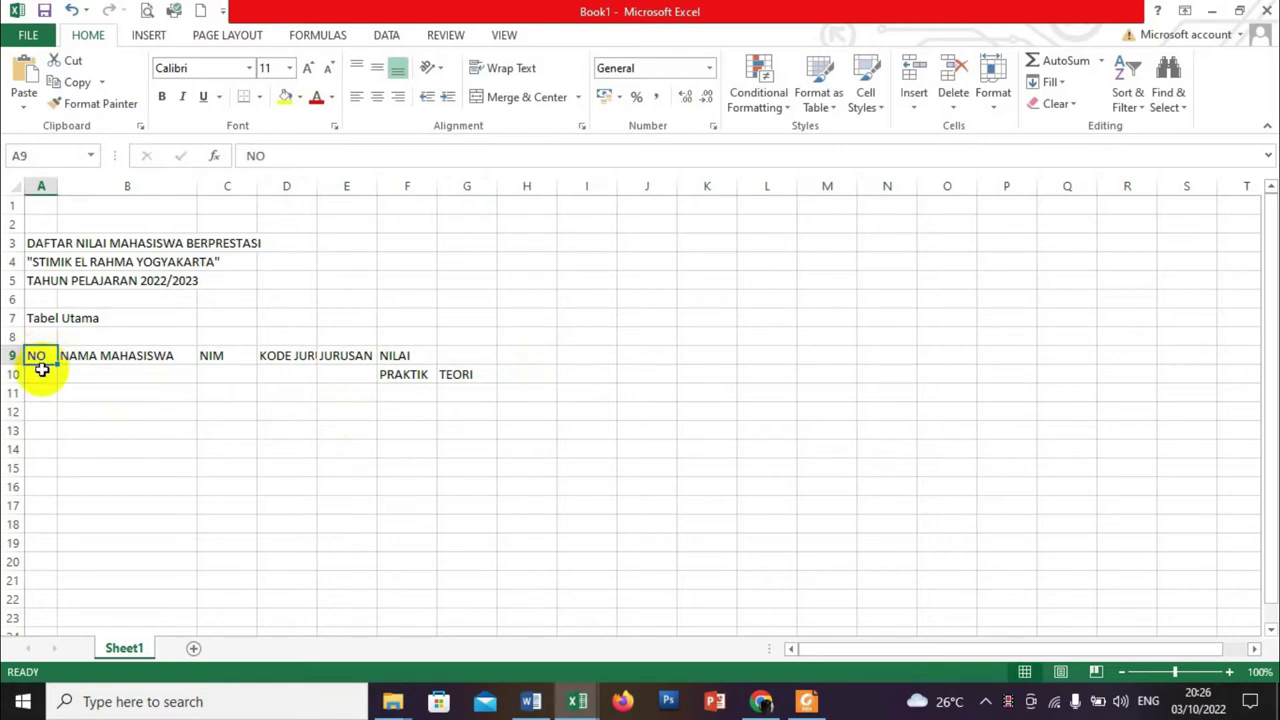
left_click(42, 370)
left_click(157, 372)
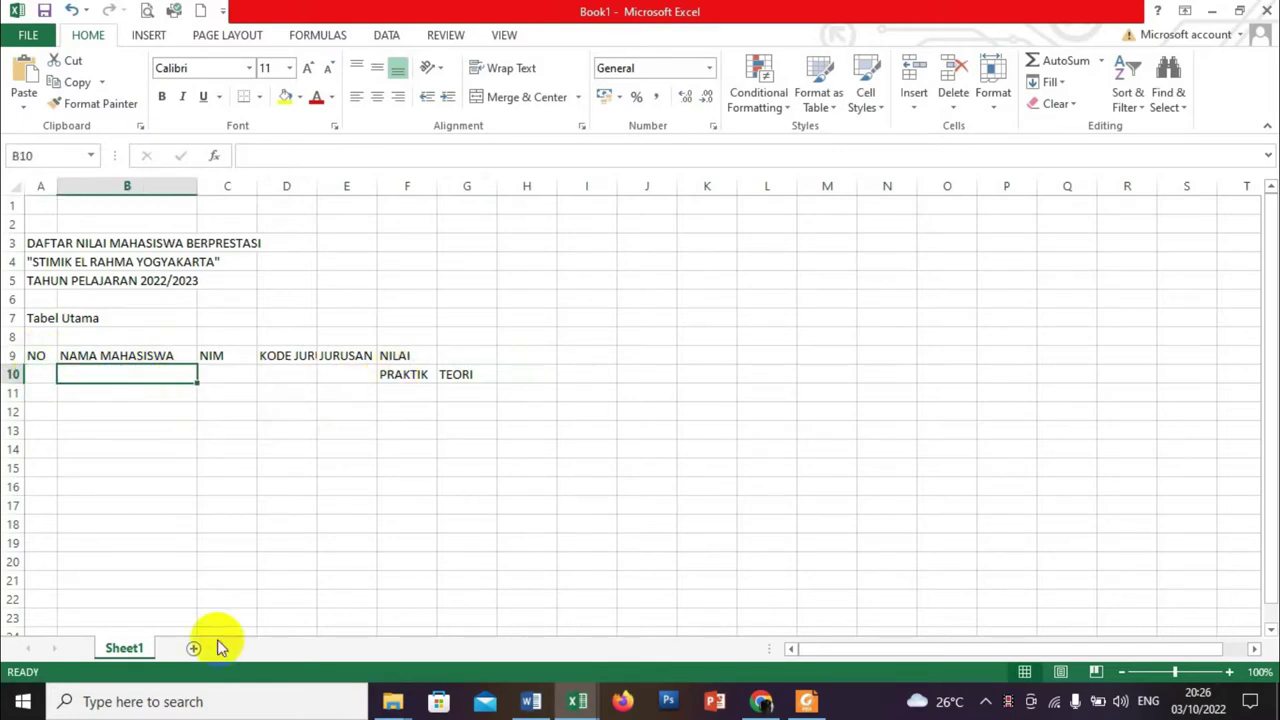
After checking the reference workbook, enter 1 and 2 in A11:A12 of Book1
mouse_move(577, 701)
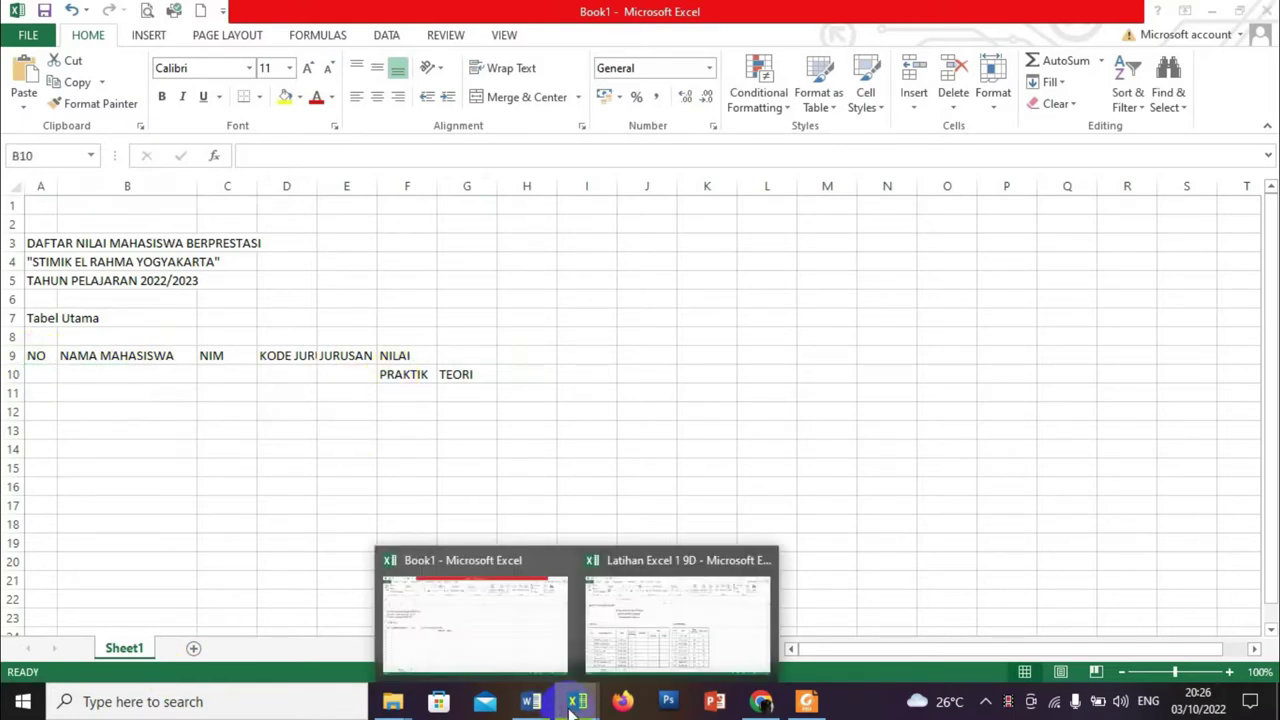
left_click(636, 622)
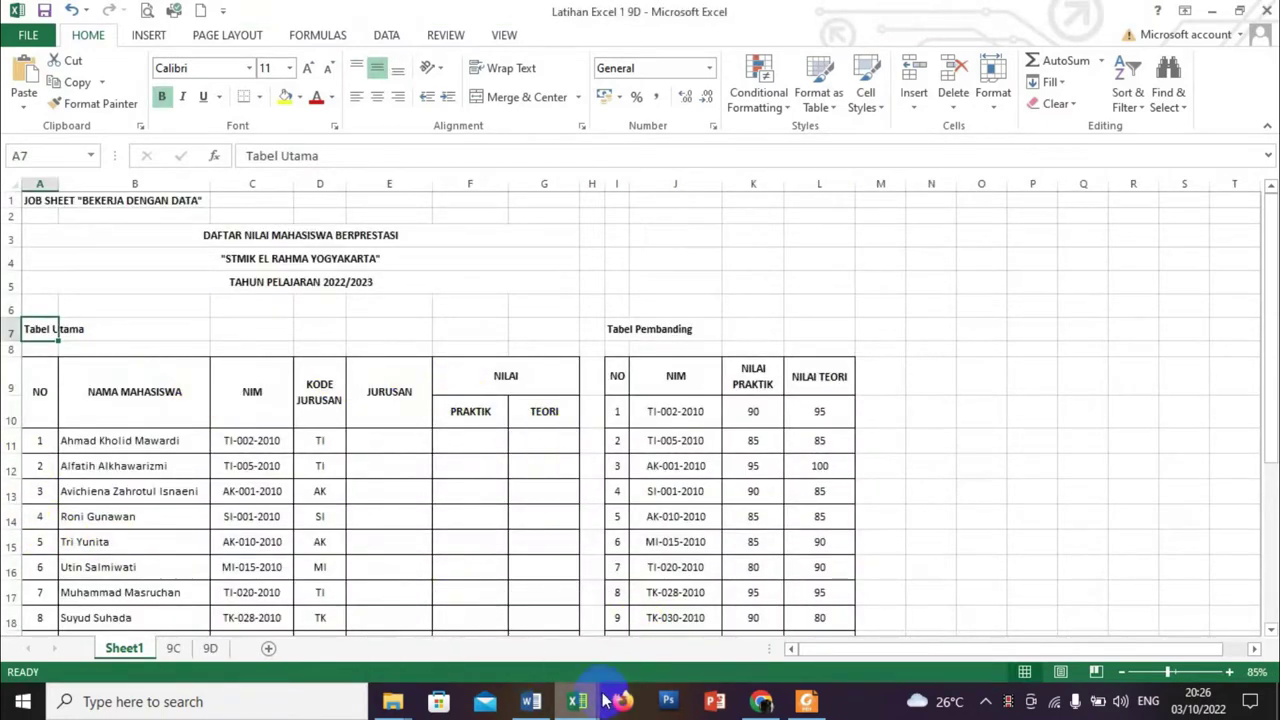
mouse_move(575, 703)
left_click(524, 623)
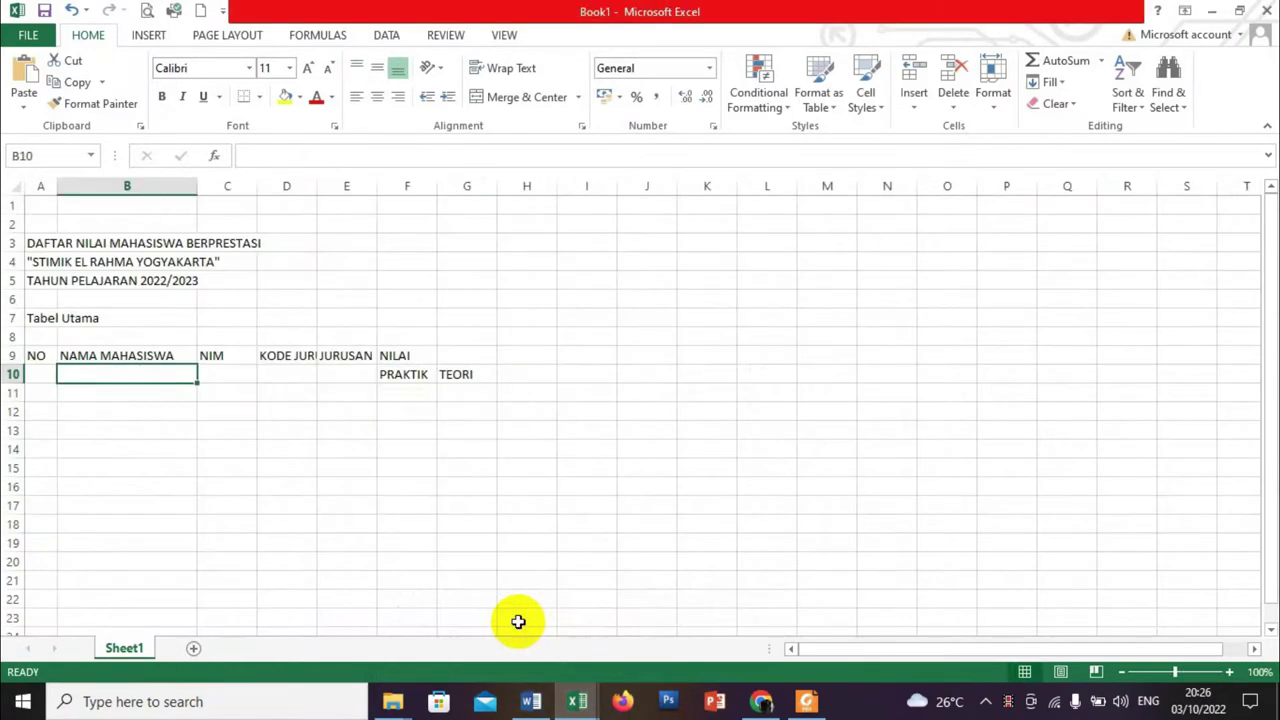
left_click(39, 393)
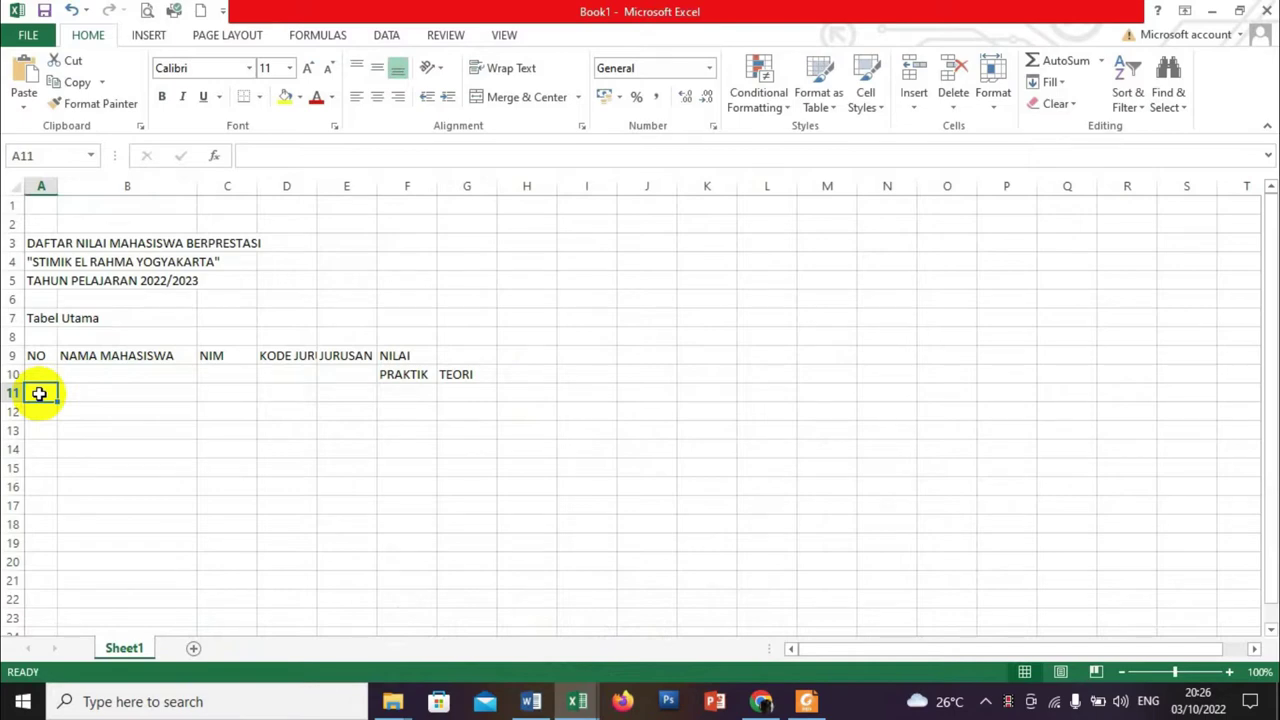
type("12")
key("Return")
left_click(39, 393)
type("1")
key("Return")
type("2")
key("Return")
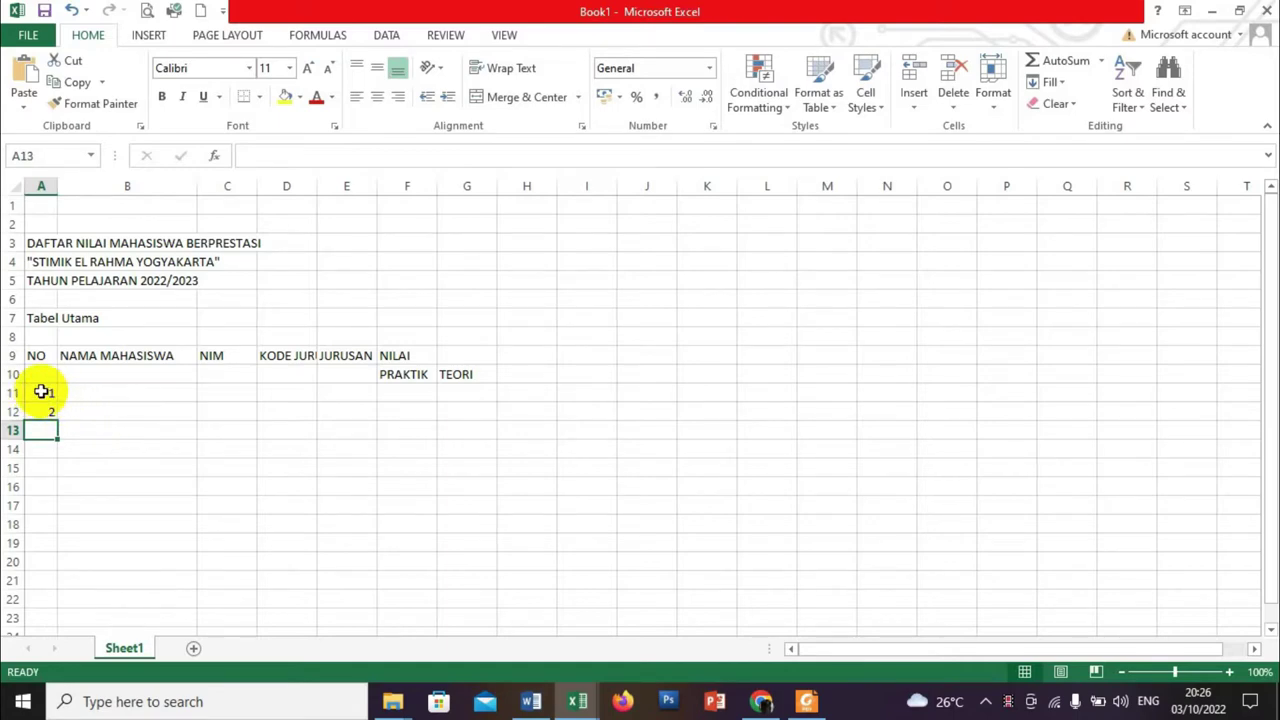
Fill the numbering down to 10 in A20 and centre the numbers
left_click_drag(42, 392, 43, 409)
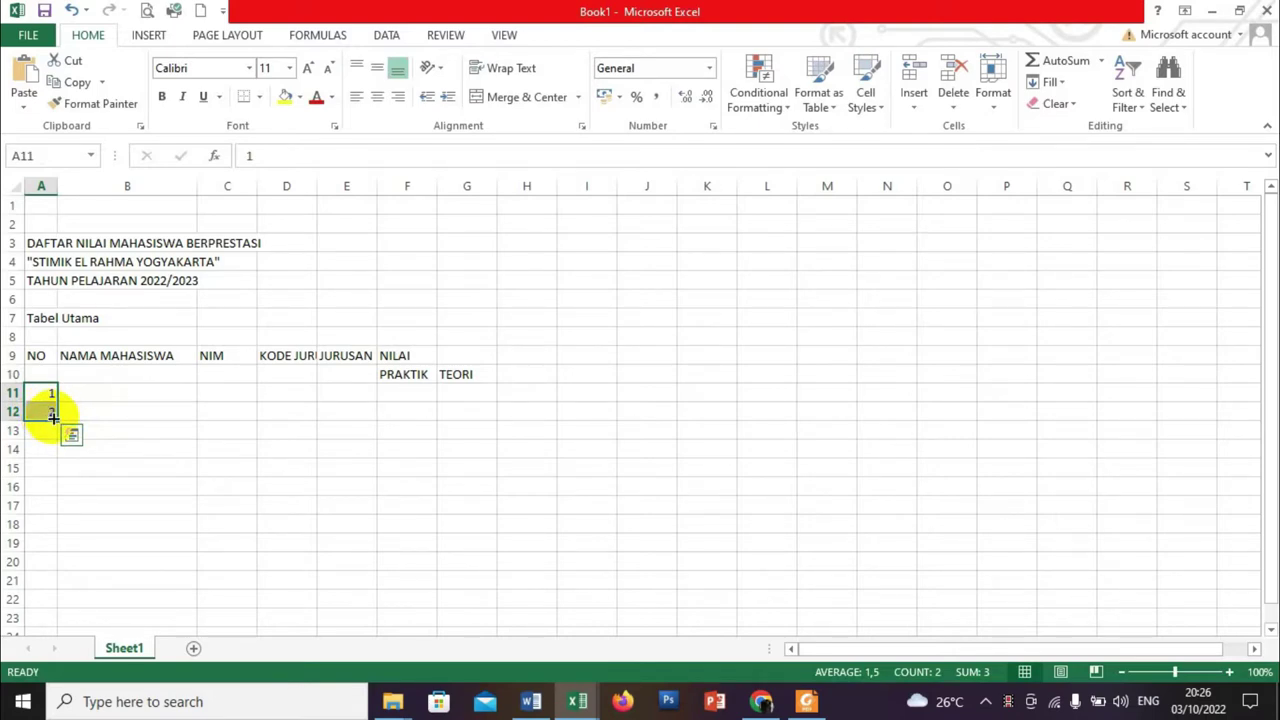
left_click_drag(55, 418, 56, 563)
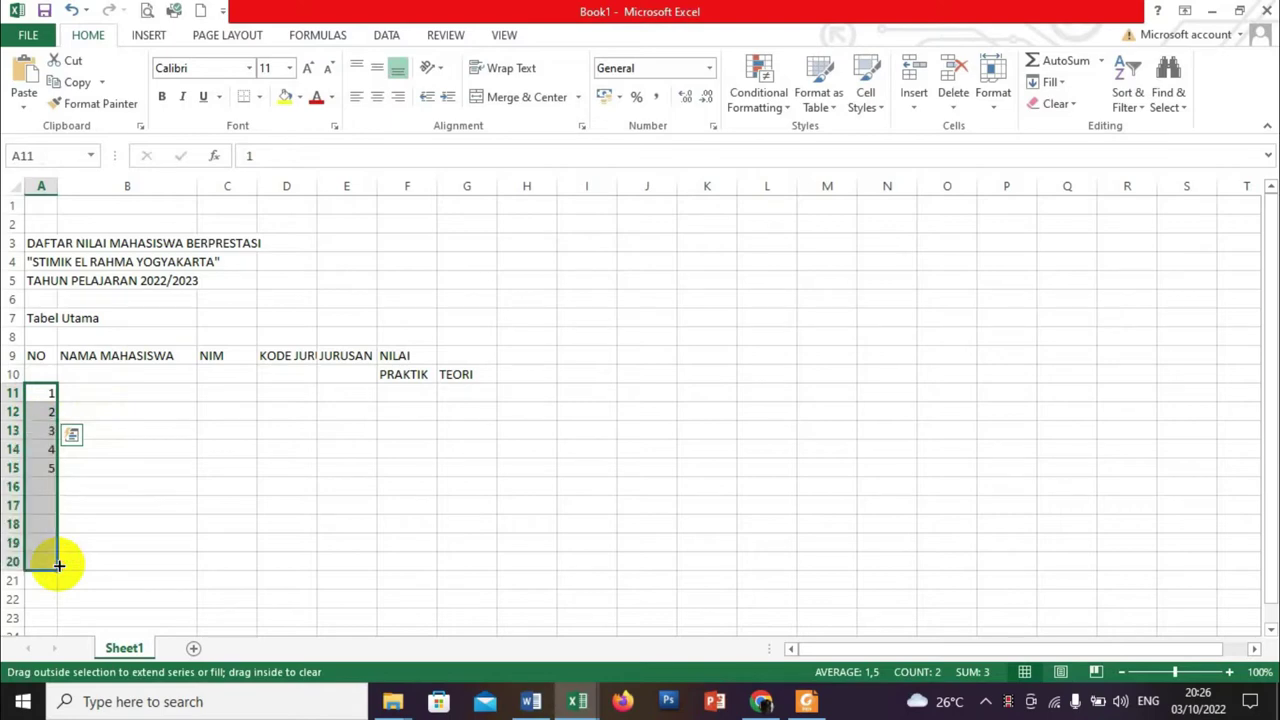
left_click(377, 97)
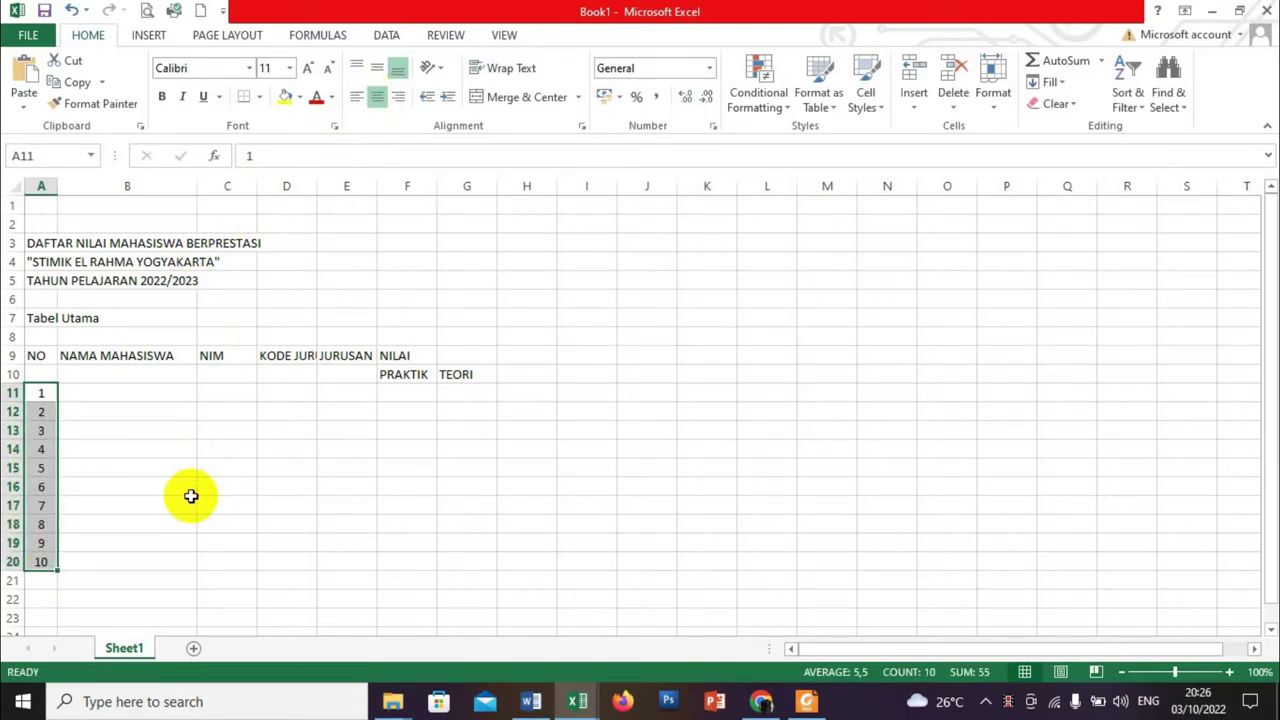
Enter the first five student names down B11:B15
left_click(98, 393)
type("Nama")
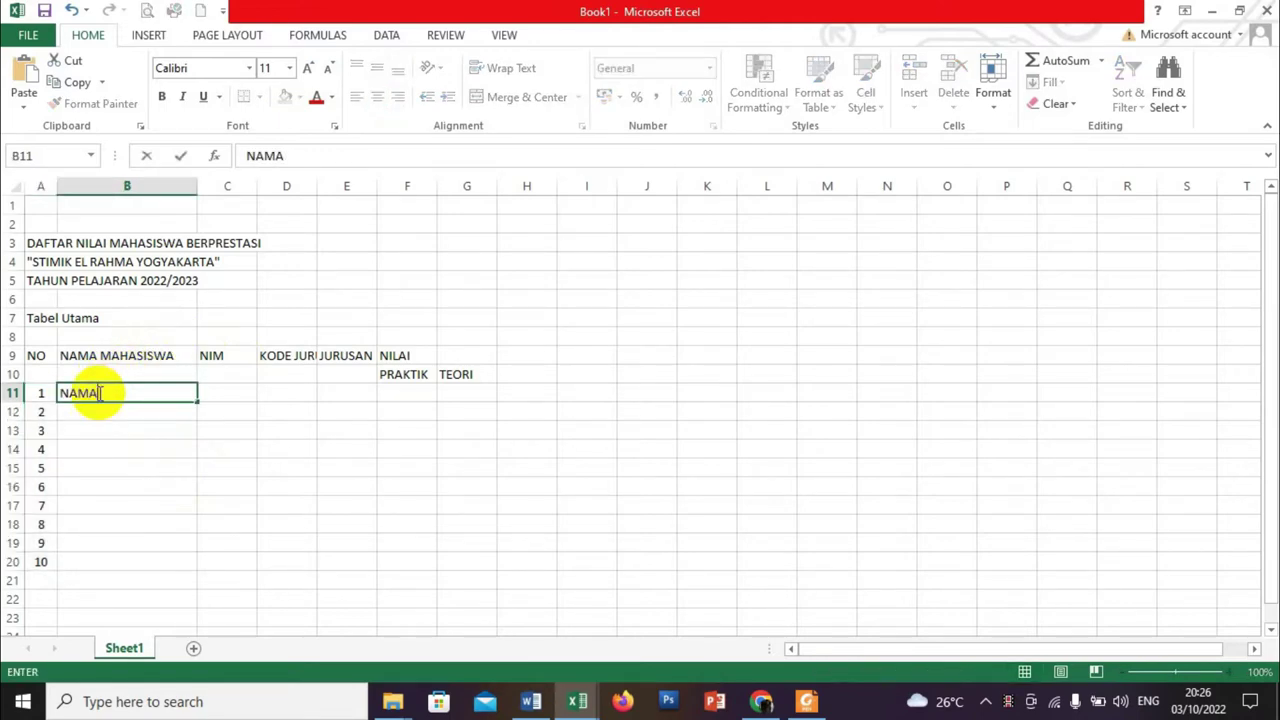
key("BackSpace")
key("BackSpace")
key("BackSpace")
type("Ahmad Kholid Mawardi")
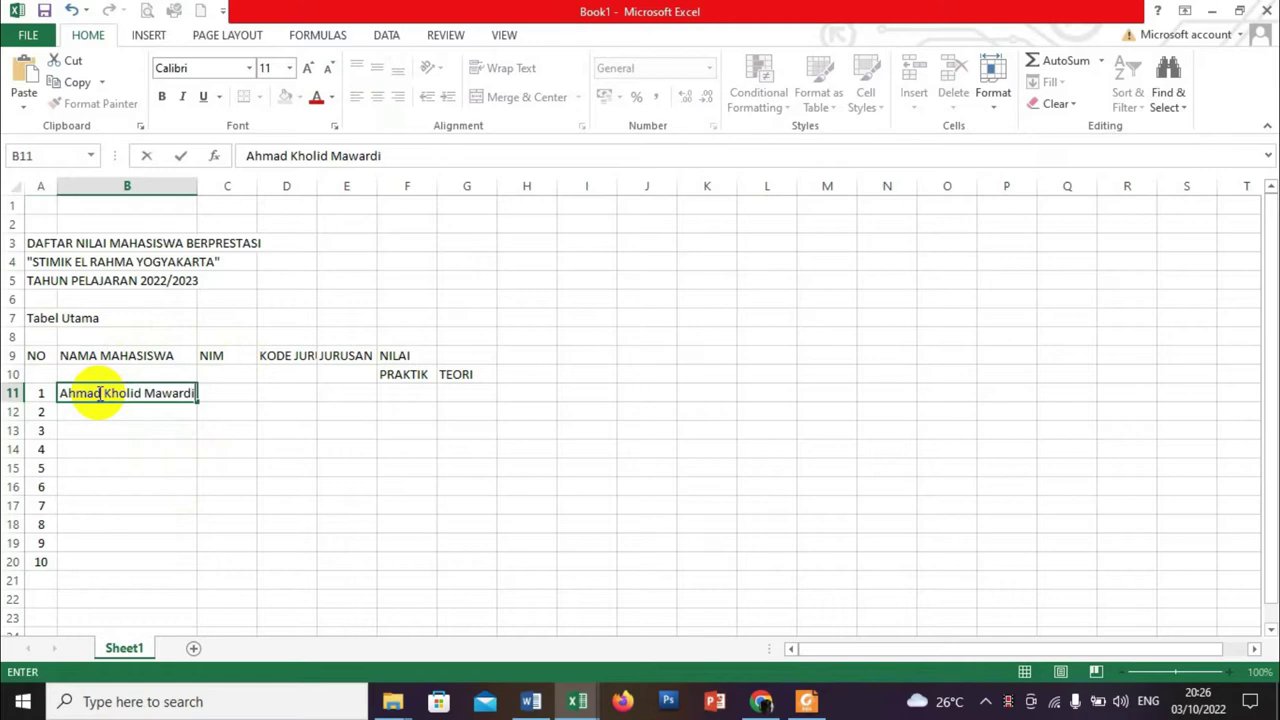
key("Return")
type("Alfatih Alk")
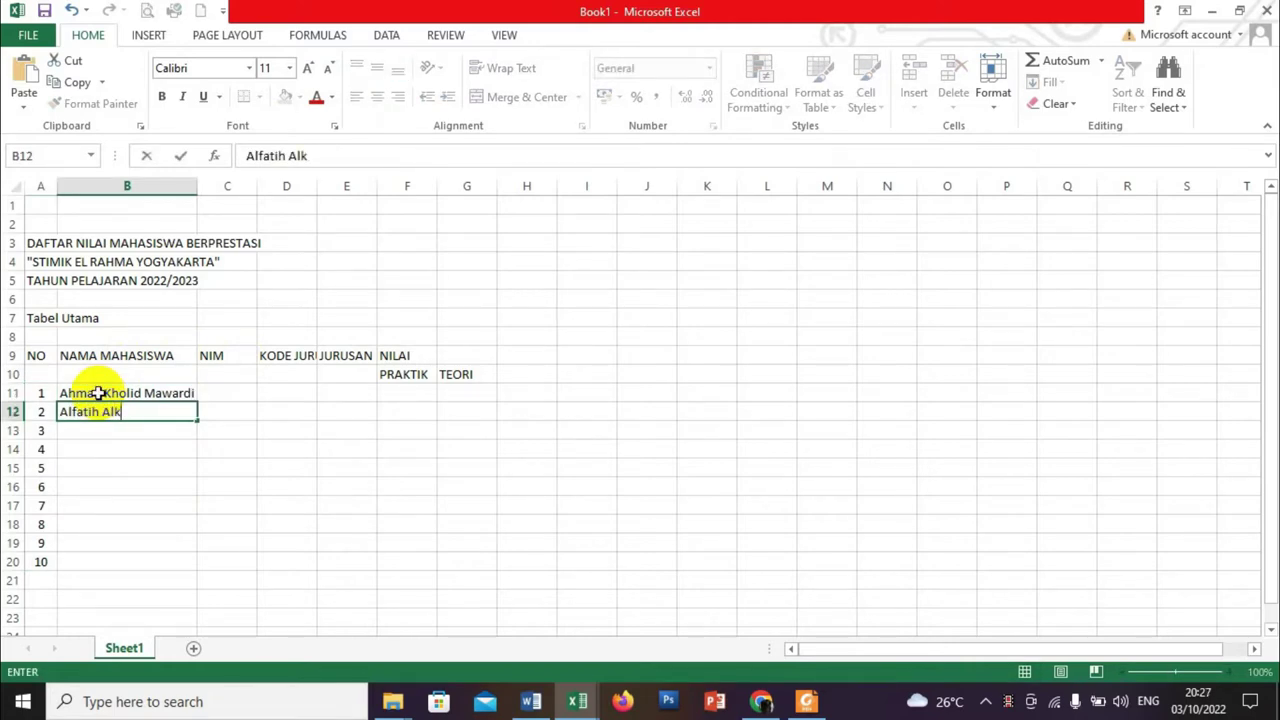
type("hawarizmi")
key("Return")
type("Avichiena")
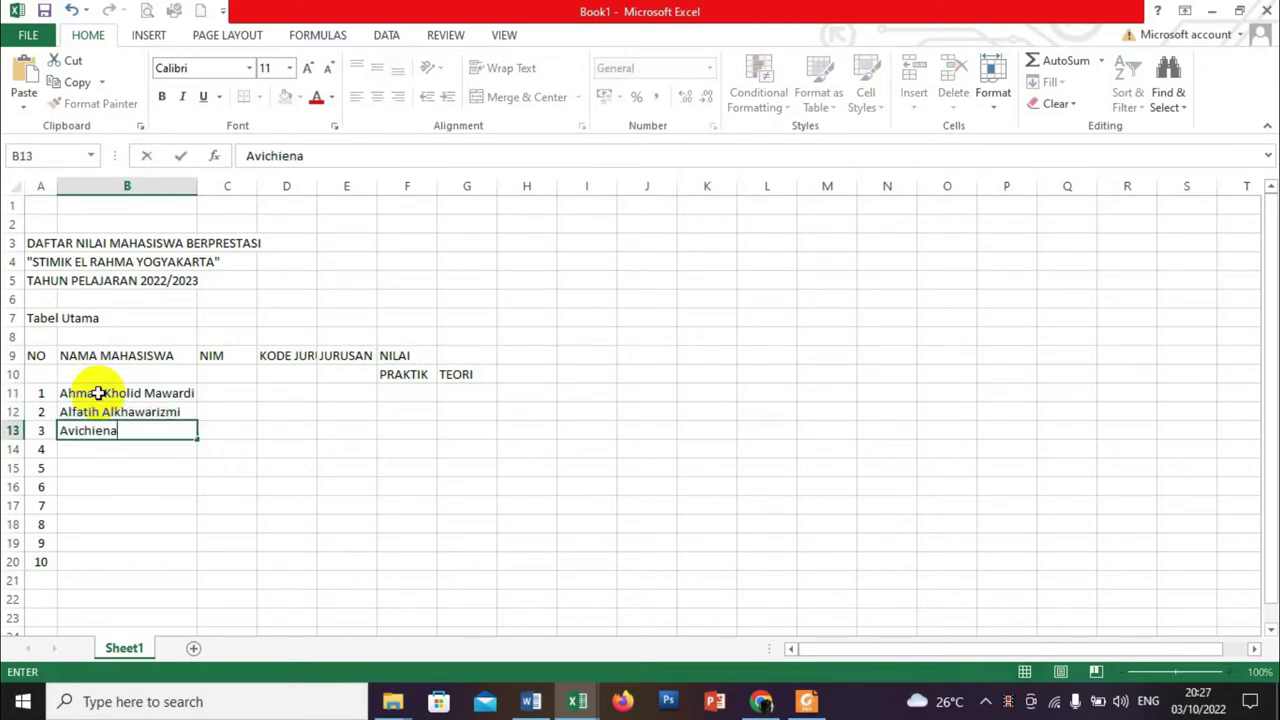
type(" Zahrotul Isnaeni")
key("Return")
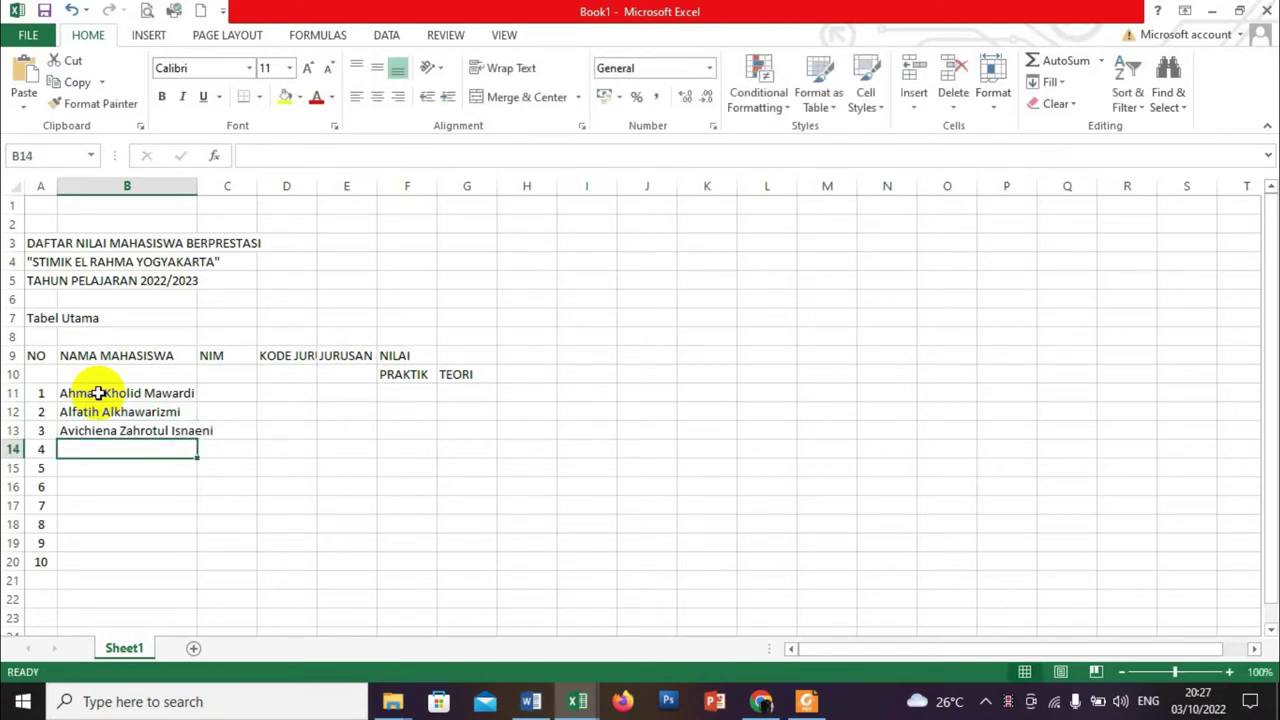
type("Roni Gunawan")
key("Return")
type("Tr")
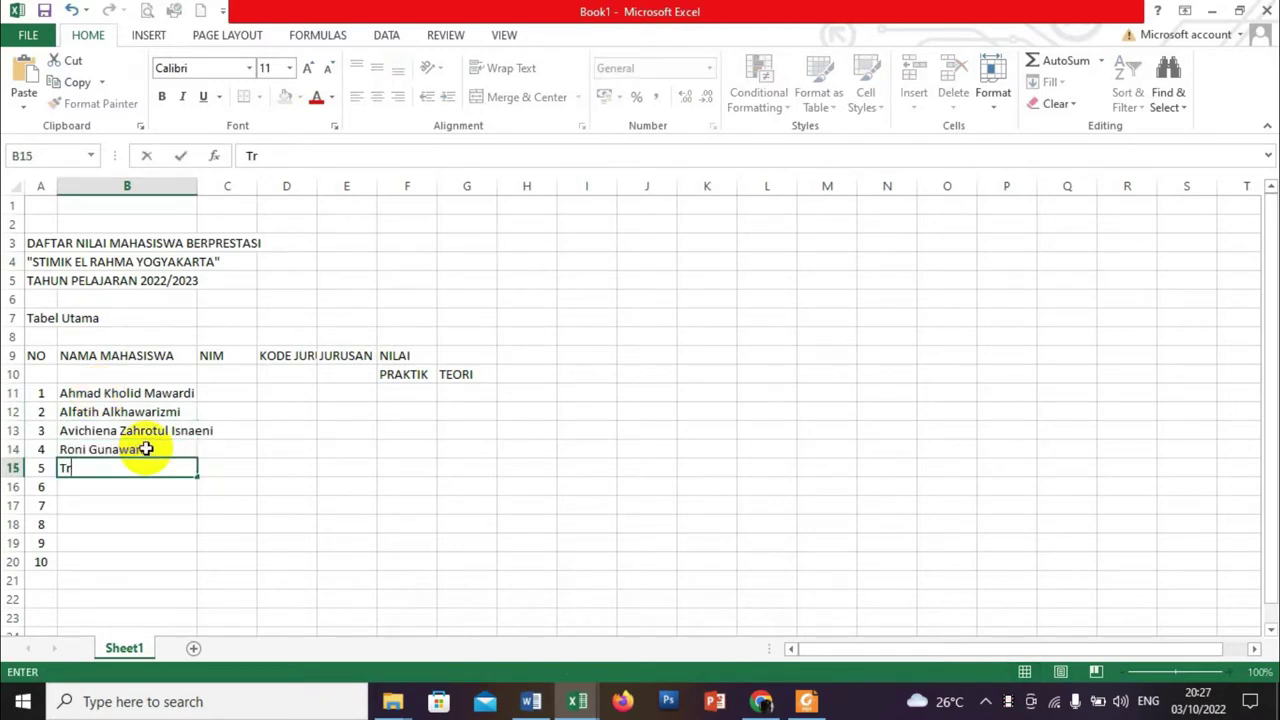
type("i Yunita")
key("Return")
Enter the remaining five names in B16:B20, fixing the misspelled name in B16
type("Utn Salmi")
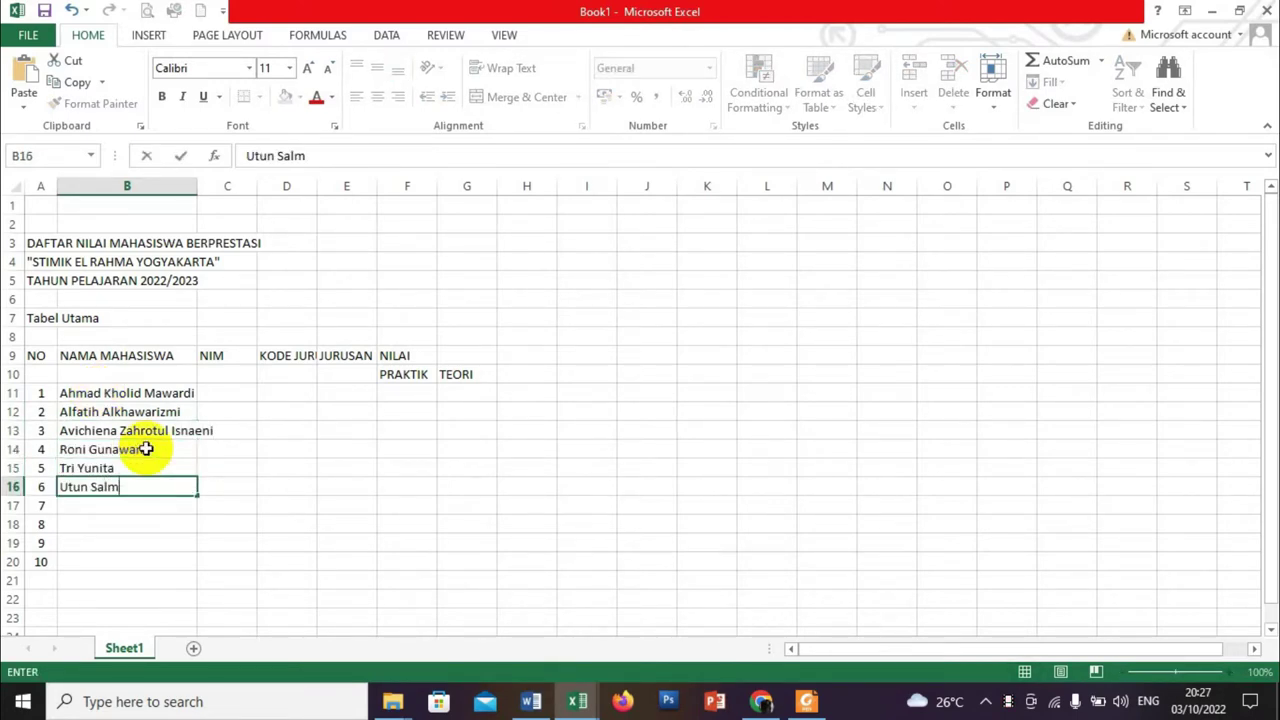
type("wati")
key("Return")
double_click(83, 488)
type("i")
left_click(82, 507)
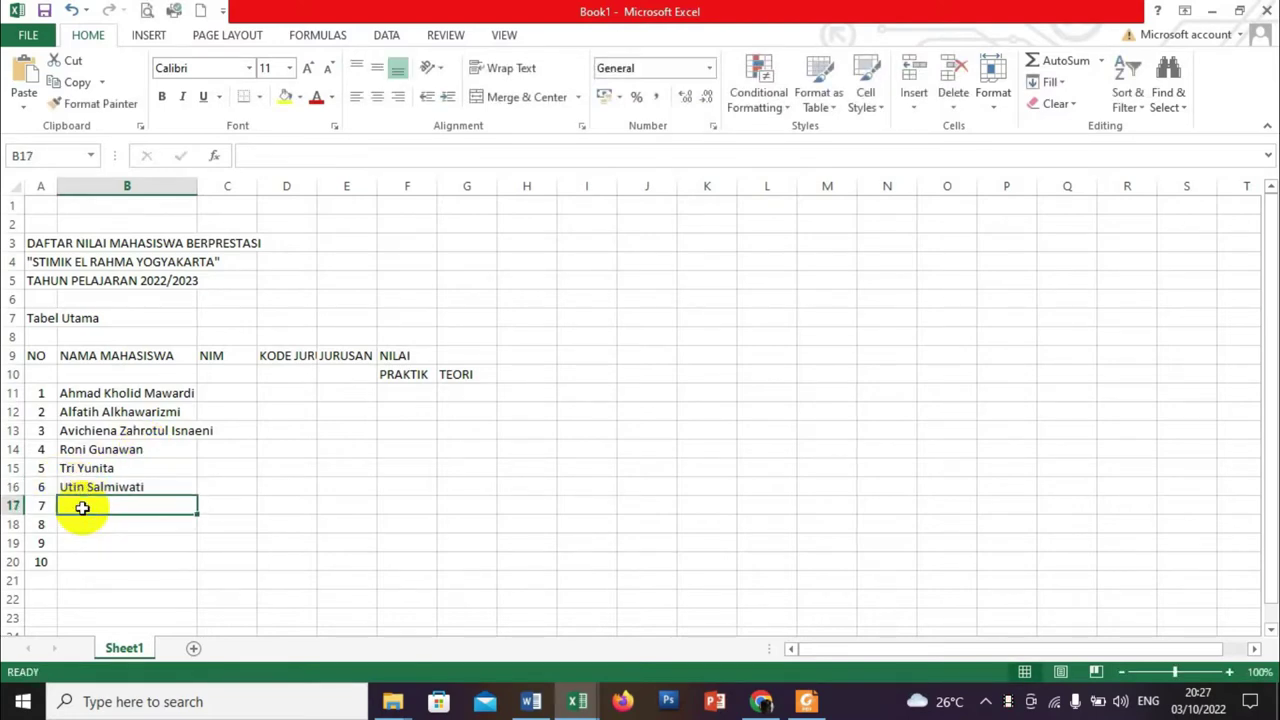
type("Muhammad masruchan")
key("Return")
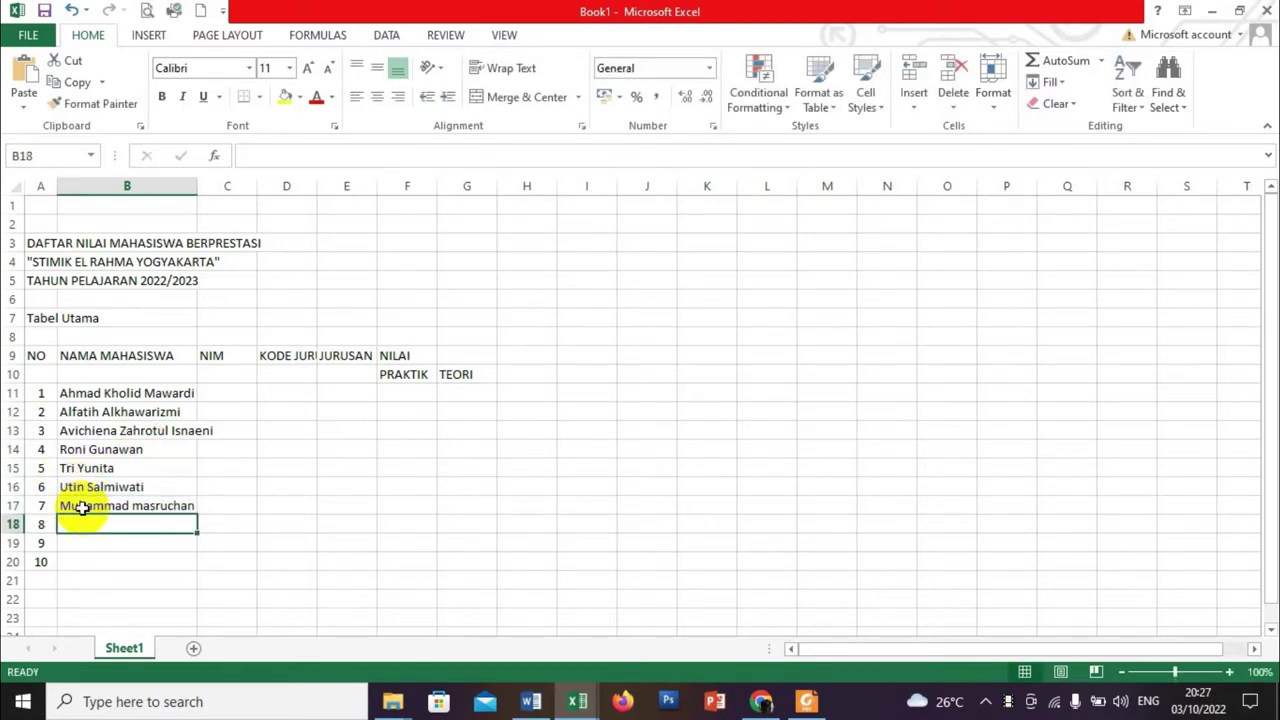
type("Suyud Suhada")
key("Return")
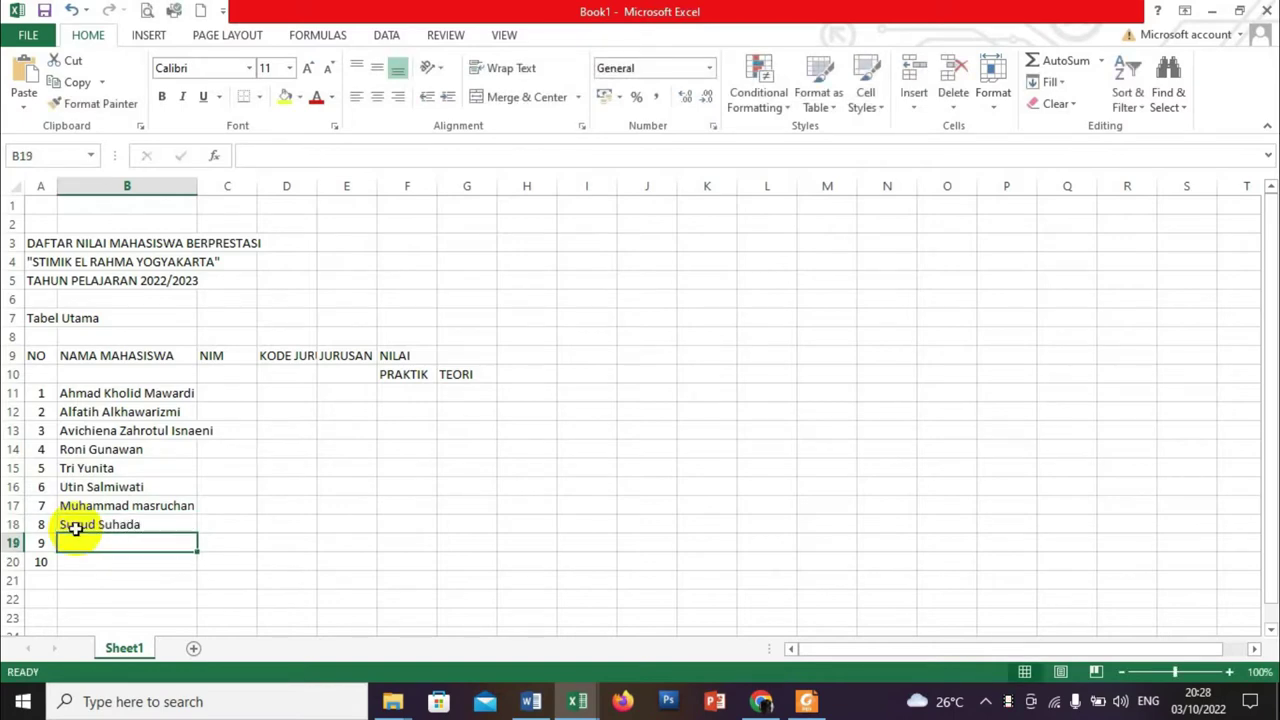
type("Wartono")
key("Return")
type("Yayan Aminud")
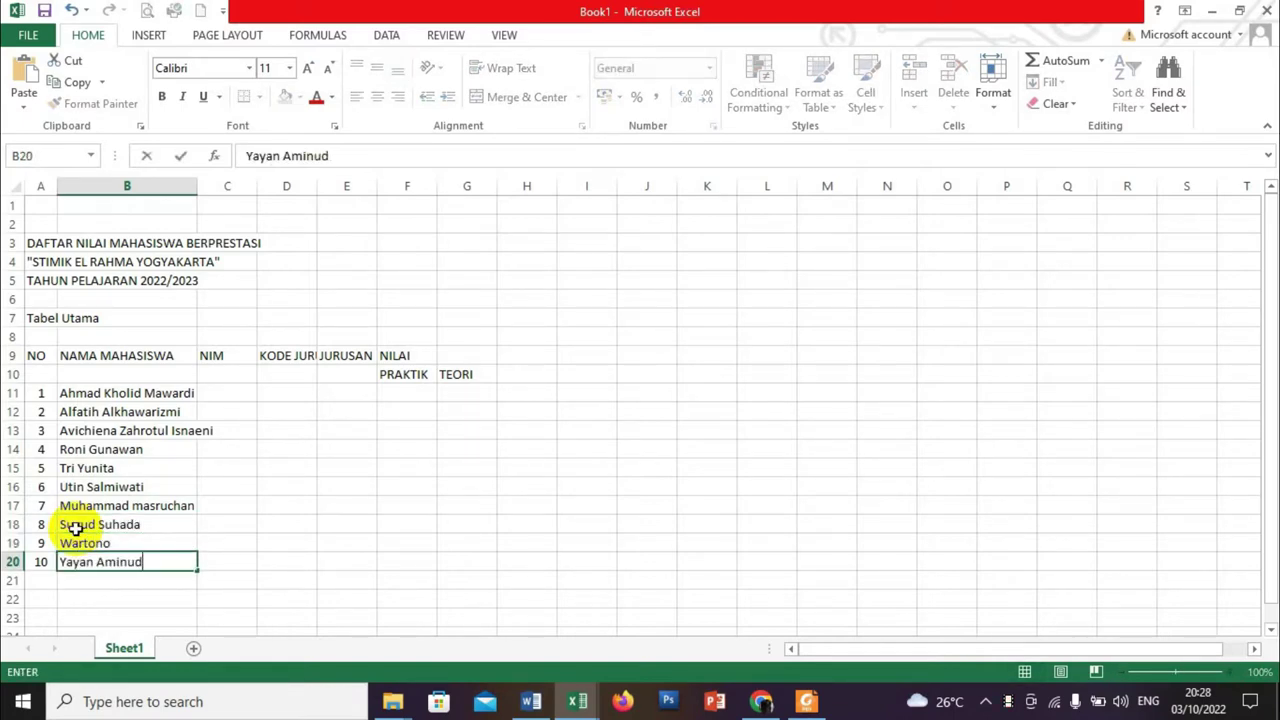
type("in")
left_click(180, 430)
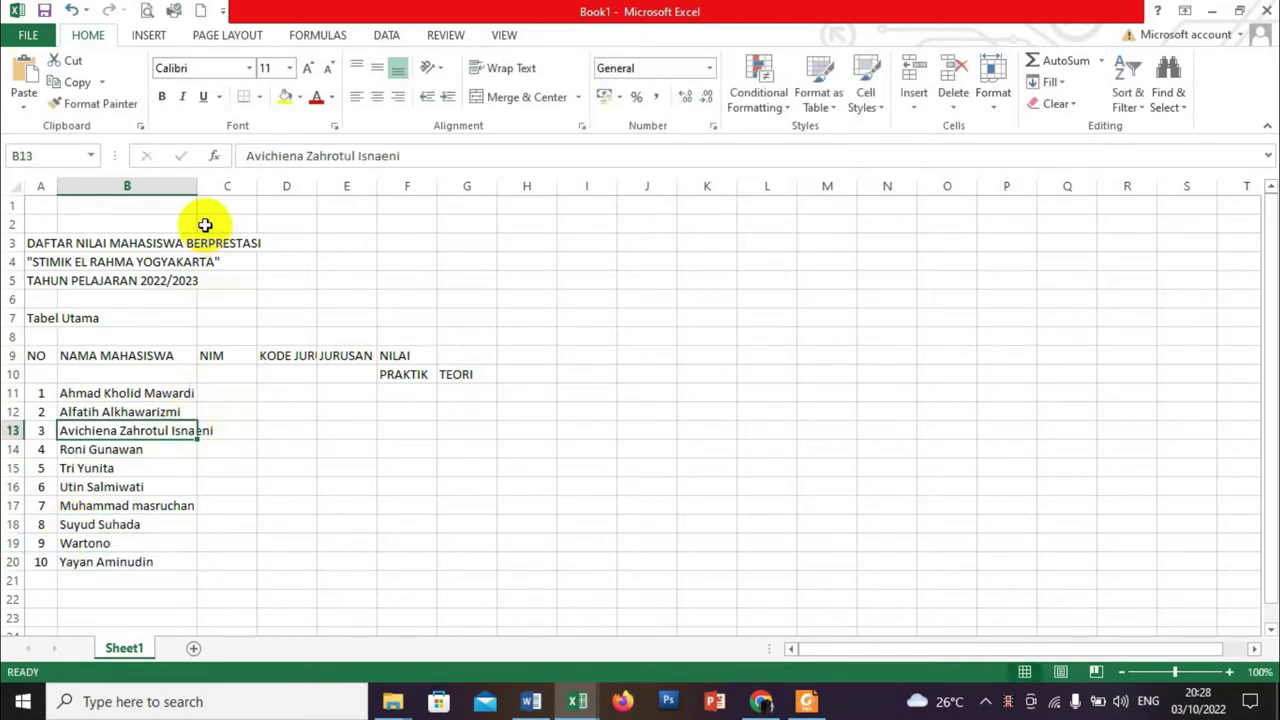
Widen columns B and C and paste the NIM and KODE JURUSAN data starting at C11
left_click_drag(197, 190, 241, 196)
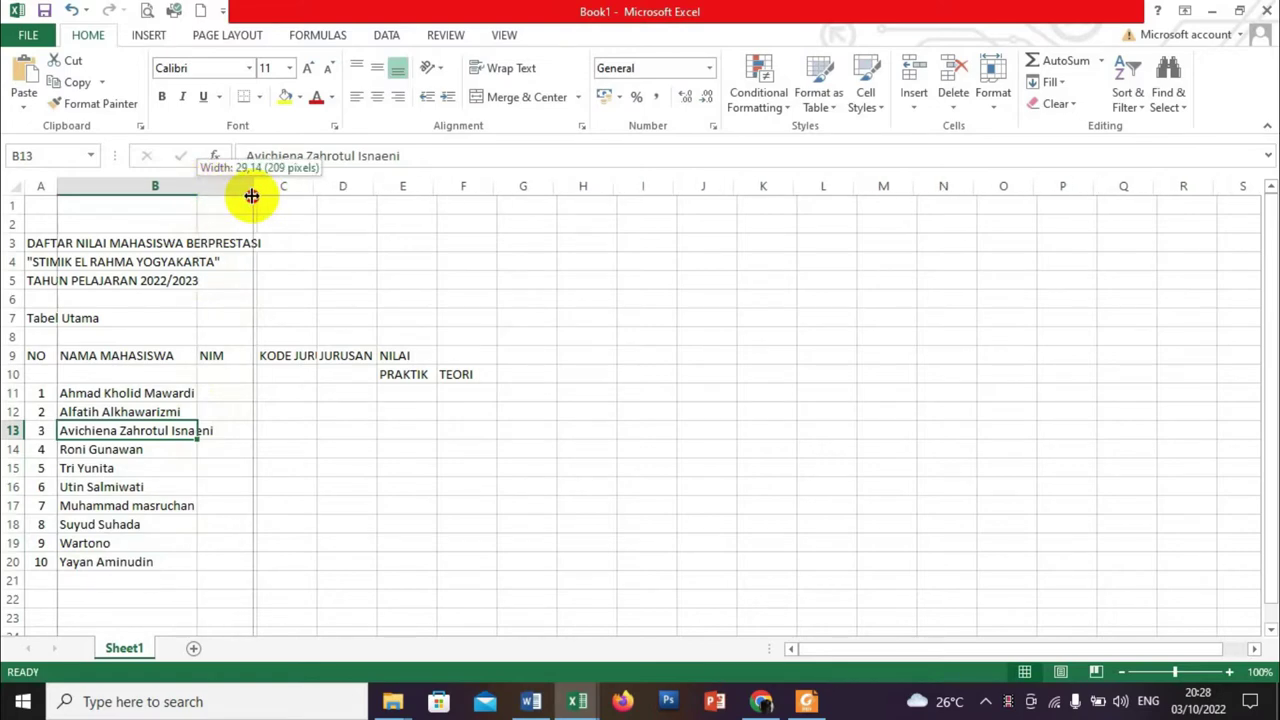
left_click_drag(301, 188, 350, 188)
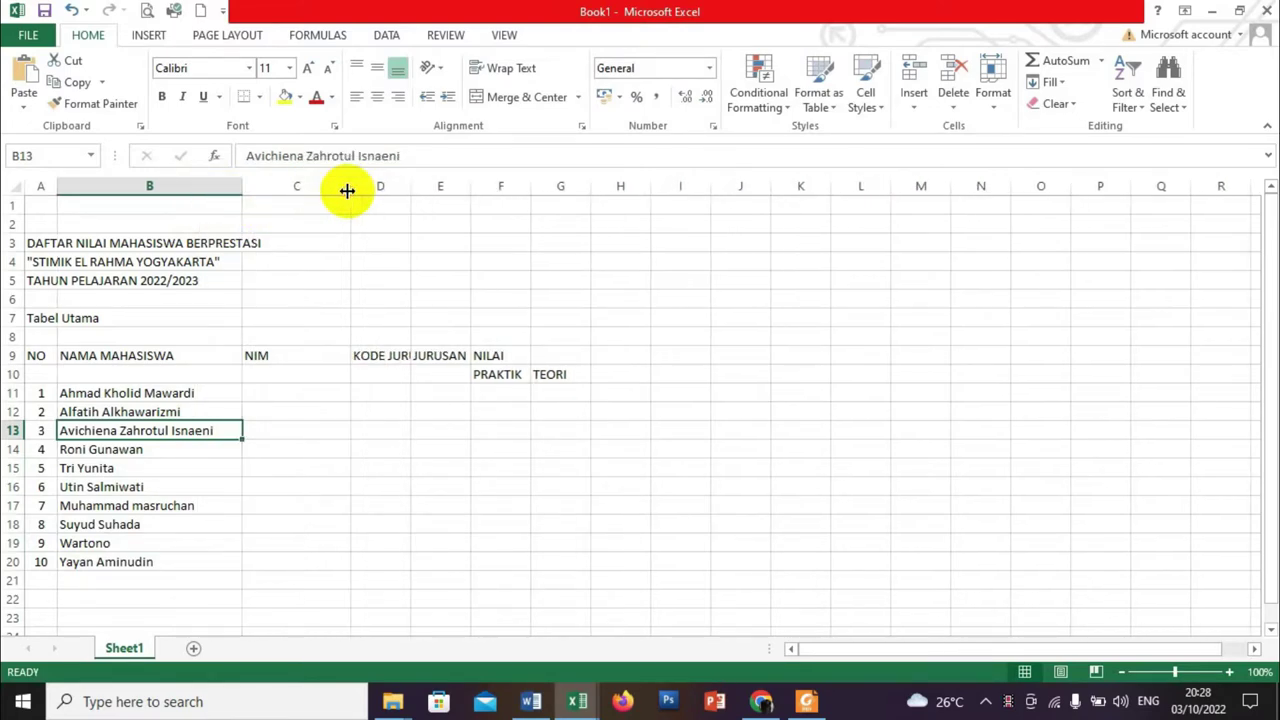
left_click(293, 389)
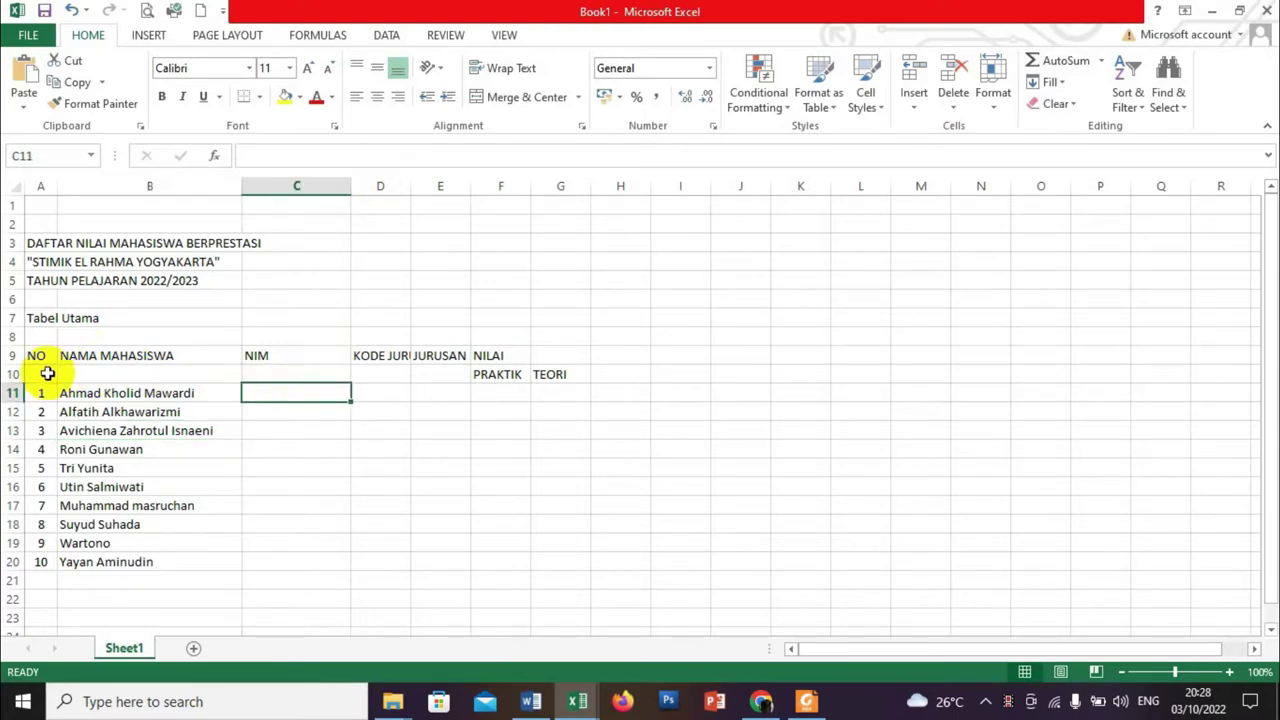
left_click_drag(49, 371, 443, 377)
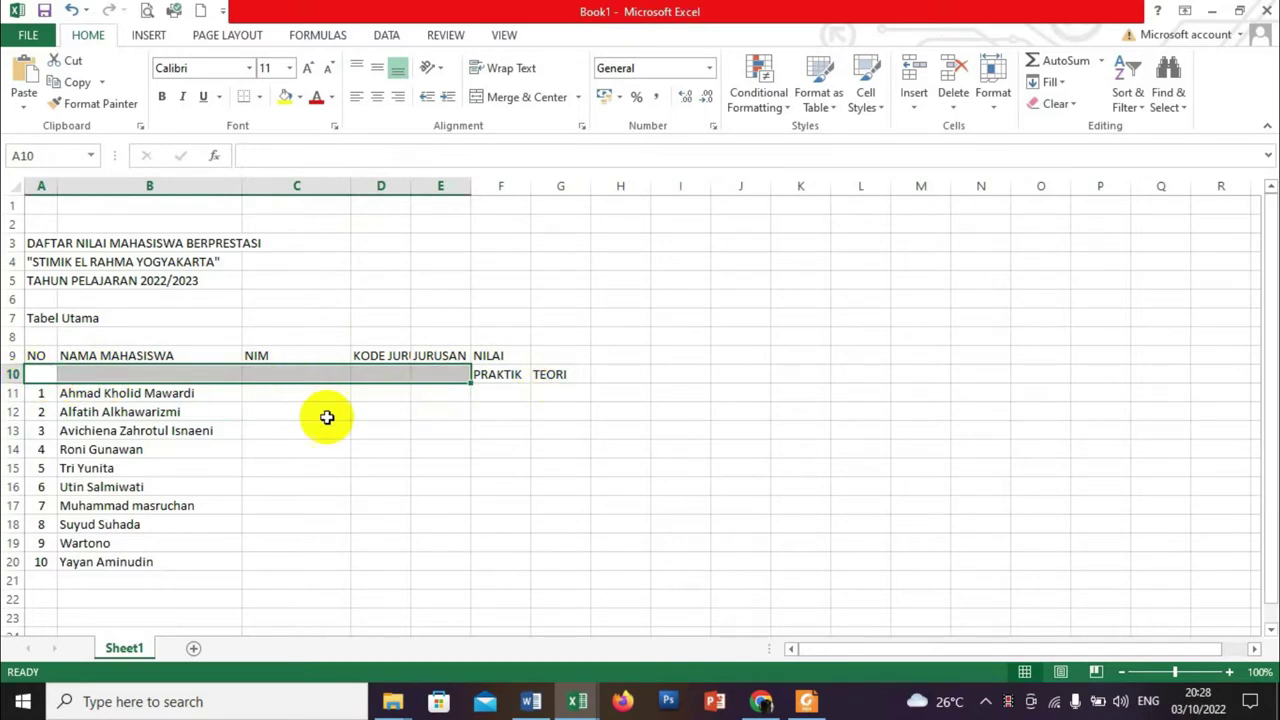
left_click(303, 389)
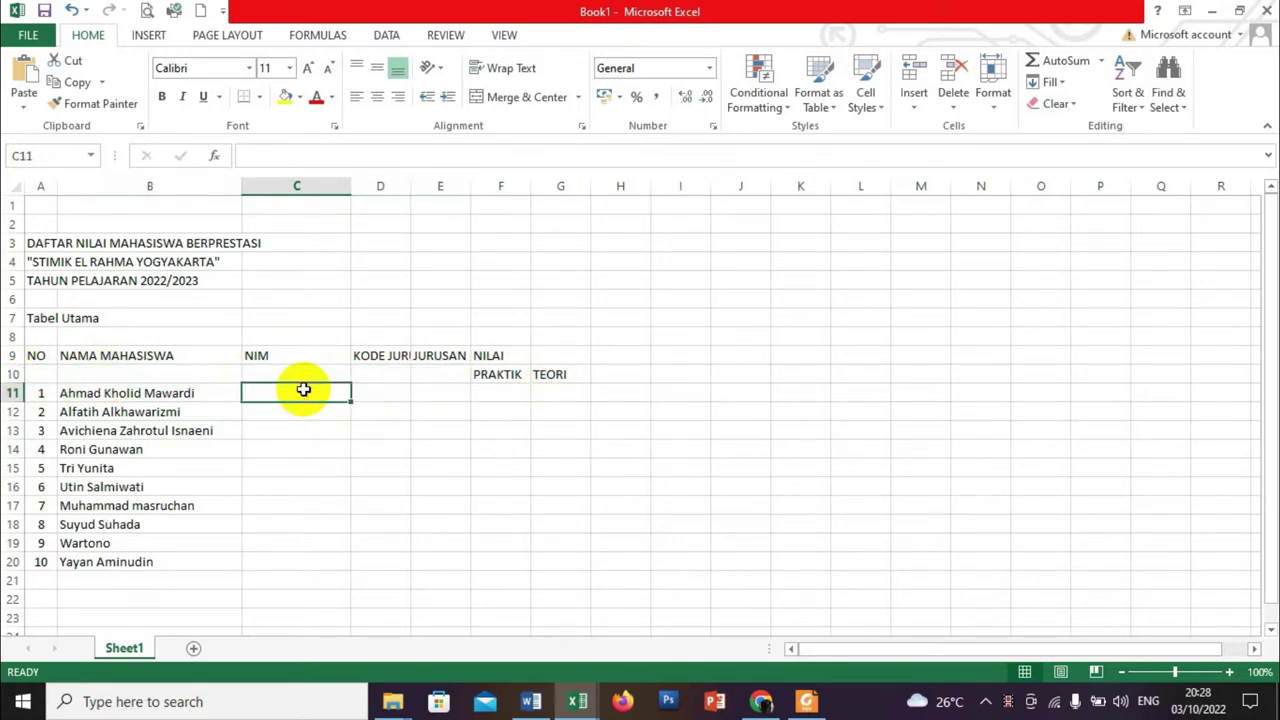
type("TI-002-2010\tTI TI-005-2010\tTI AK-001-2010\tAK SI-001-2010\tSI AK-010-2010\tAK MI-015-2010\tMI TI-020-2010\tTI TK-028-2010\tTK TK-030-2010\tTK SI-035-2010\tSI")
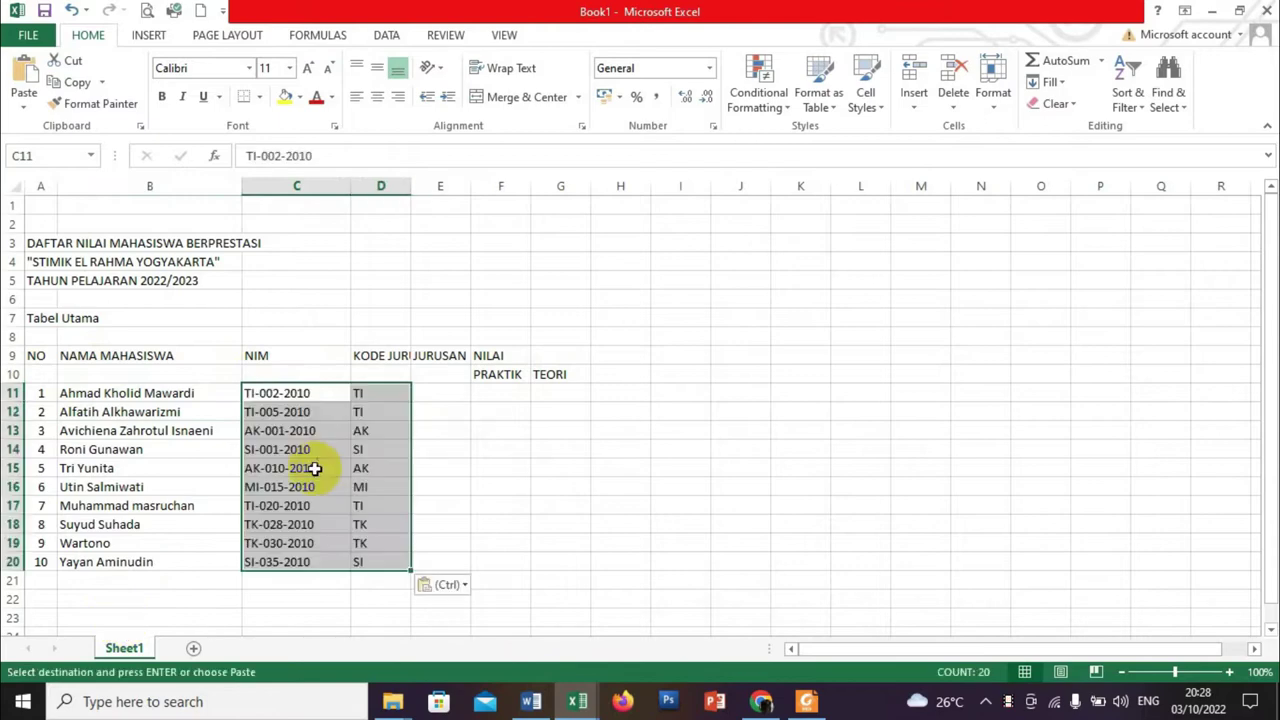
Centre the pasted NIM and department codes in C11:D20
left_click(492, 466)
left_click_drag(296, 395, 380, 558)
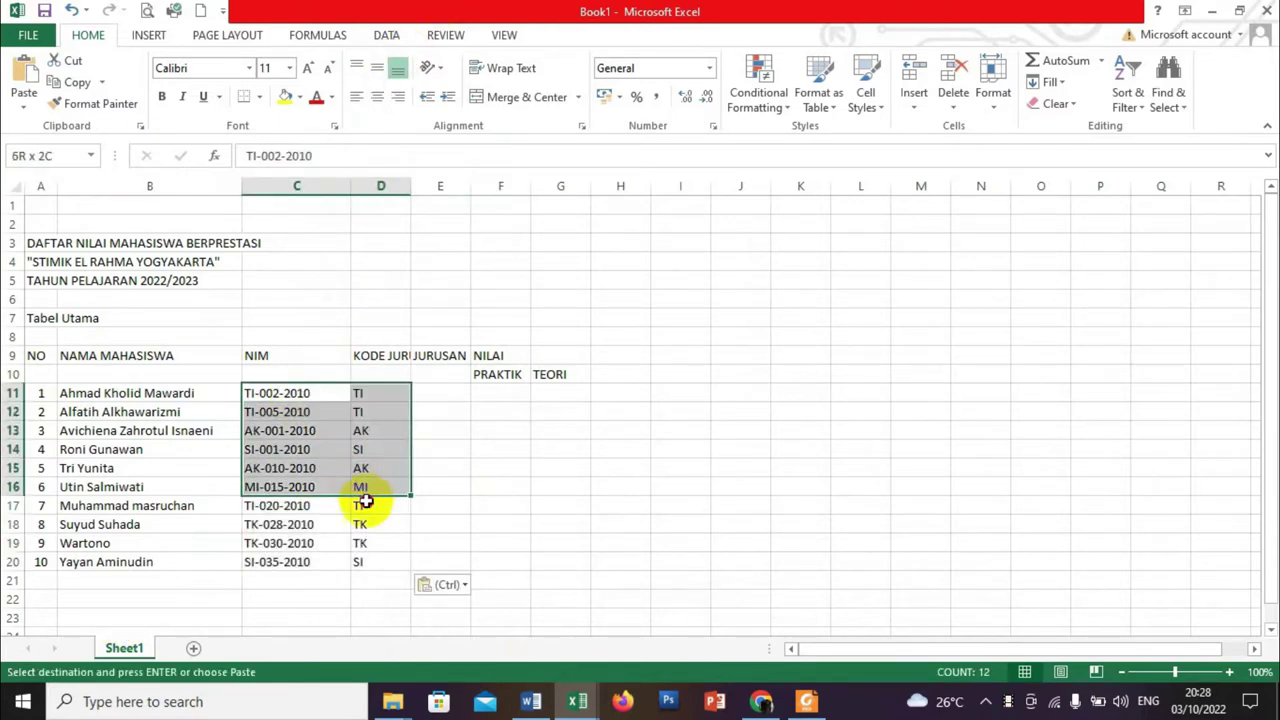
left_click(377, 96)
Type the label Jumlah in B21, below the last student name
left_click(448, 464)
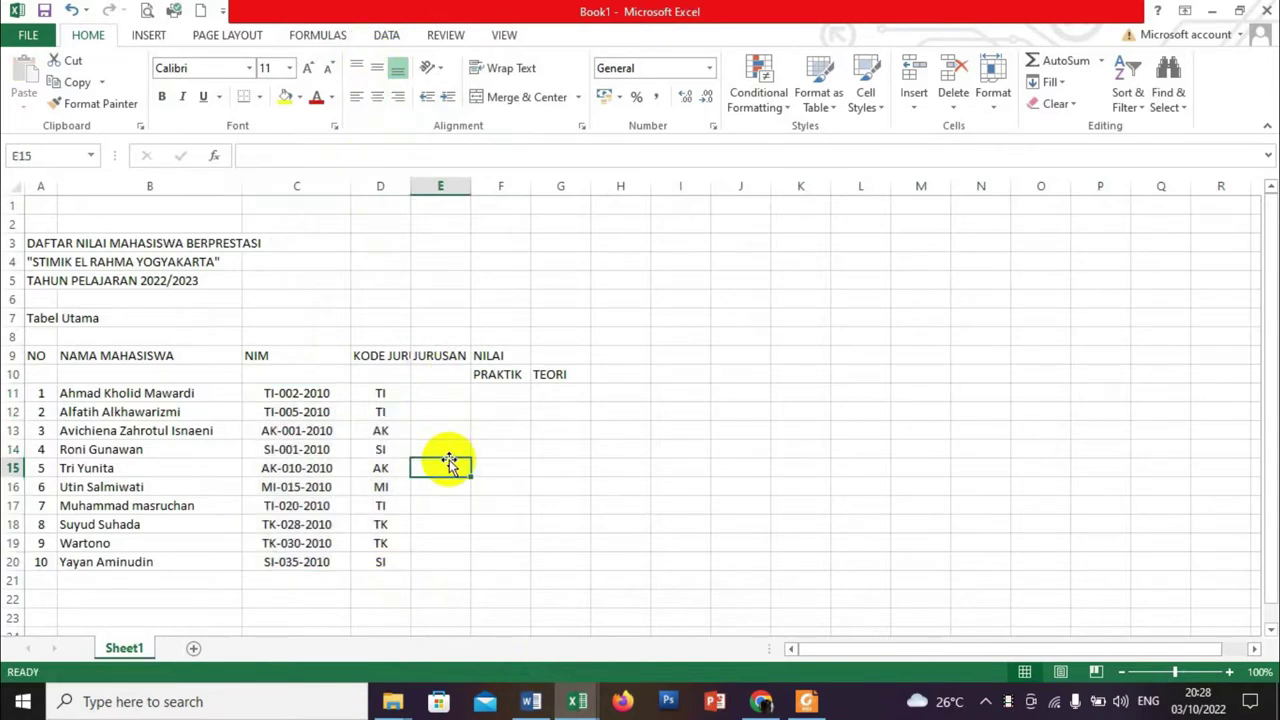
left_click(164, 583)
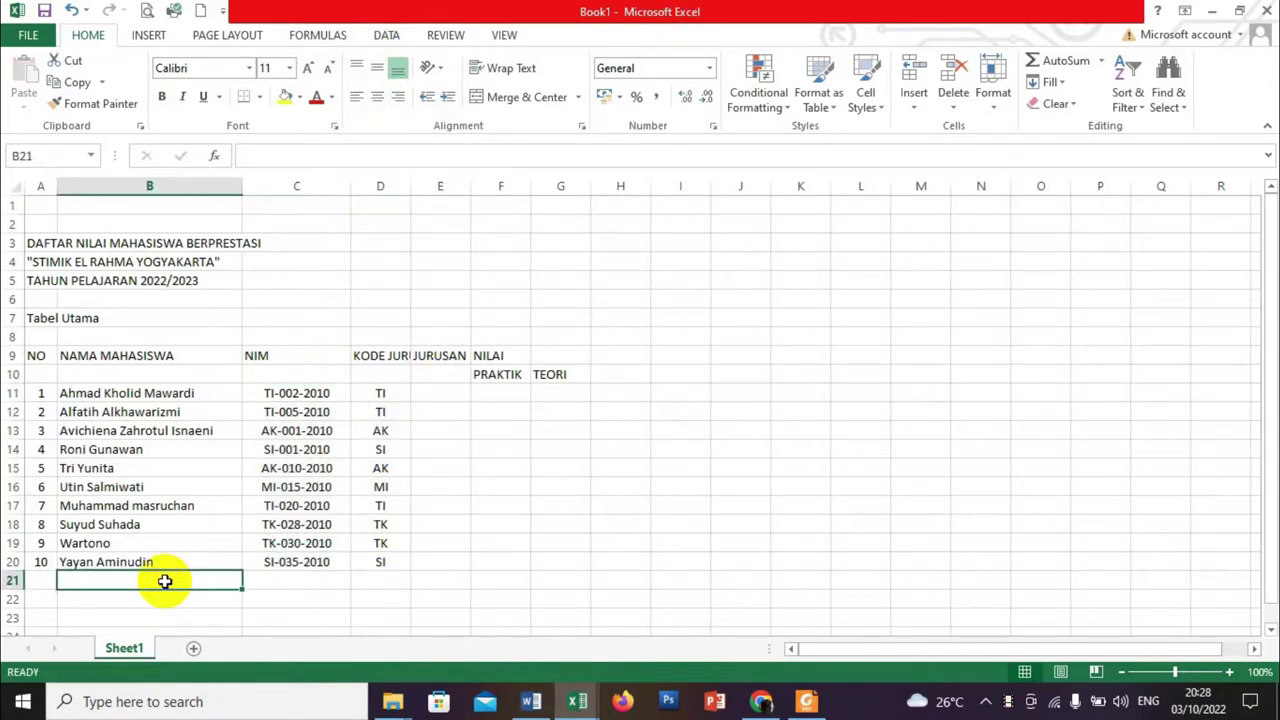
type("Juml")
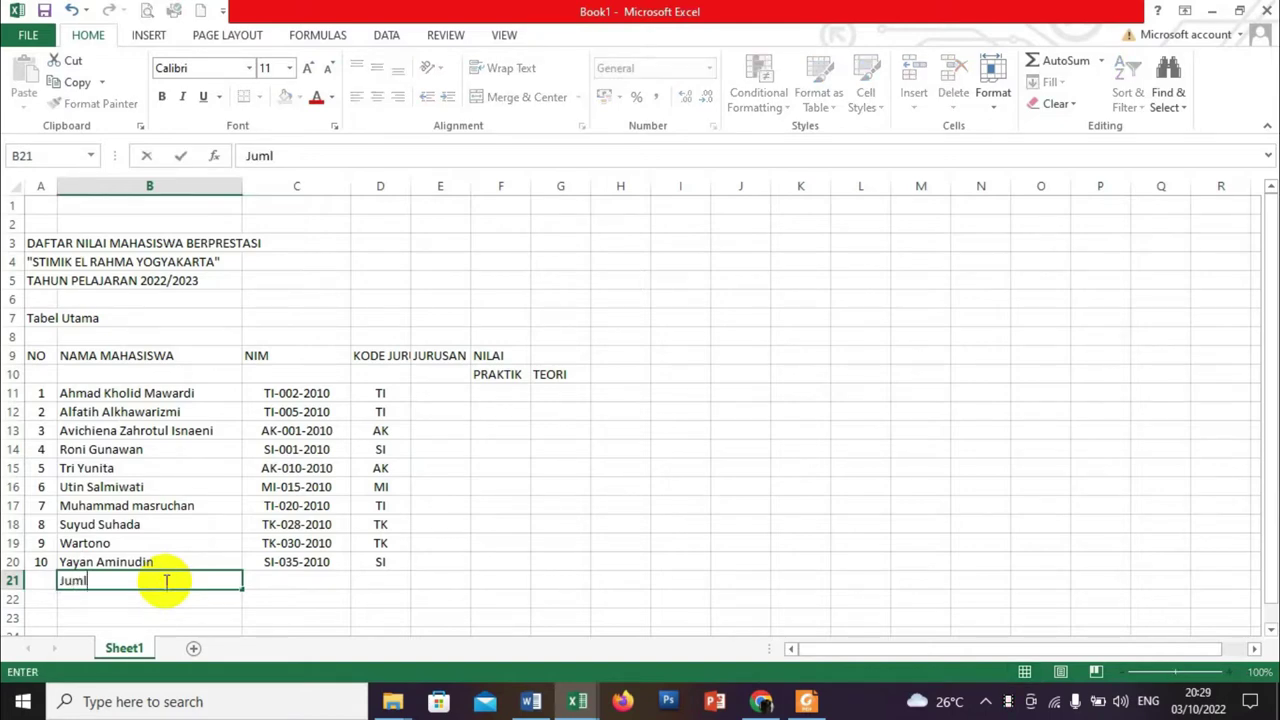
type("af")
key("BackSpace")
type("h")
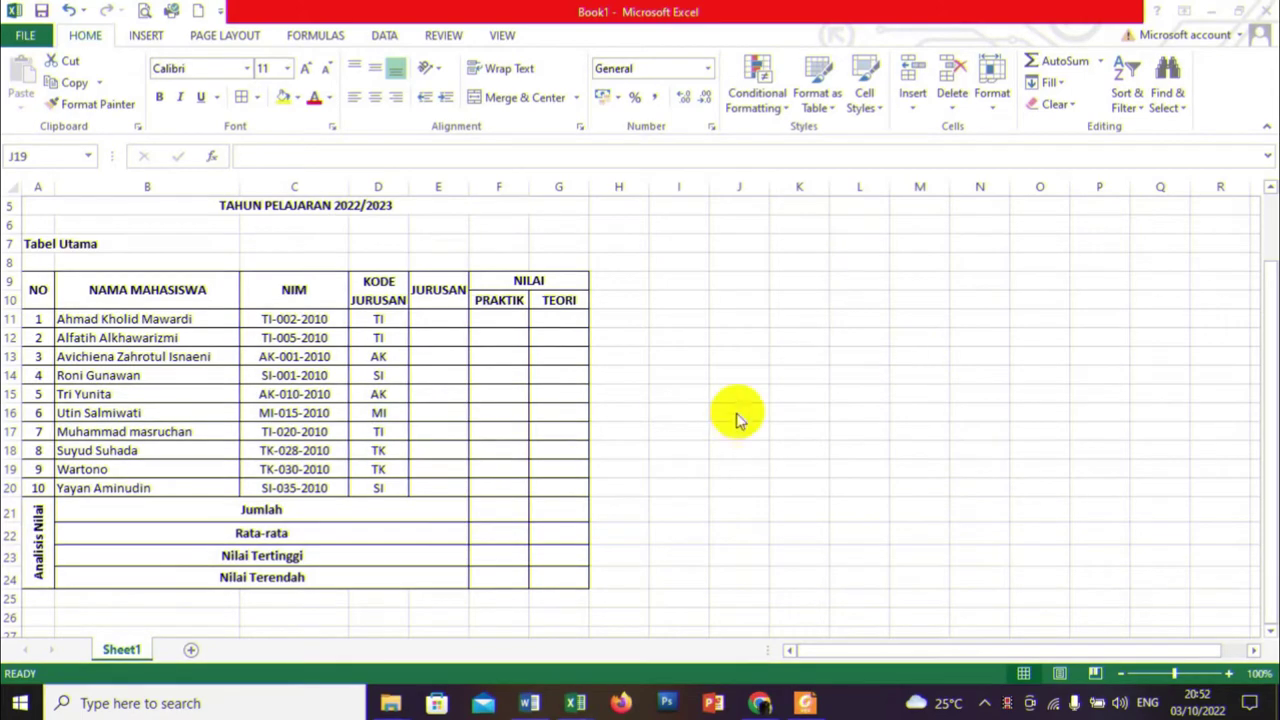
left_click(576, 703)
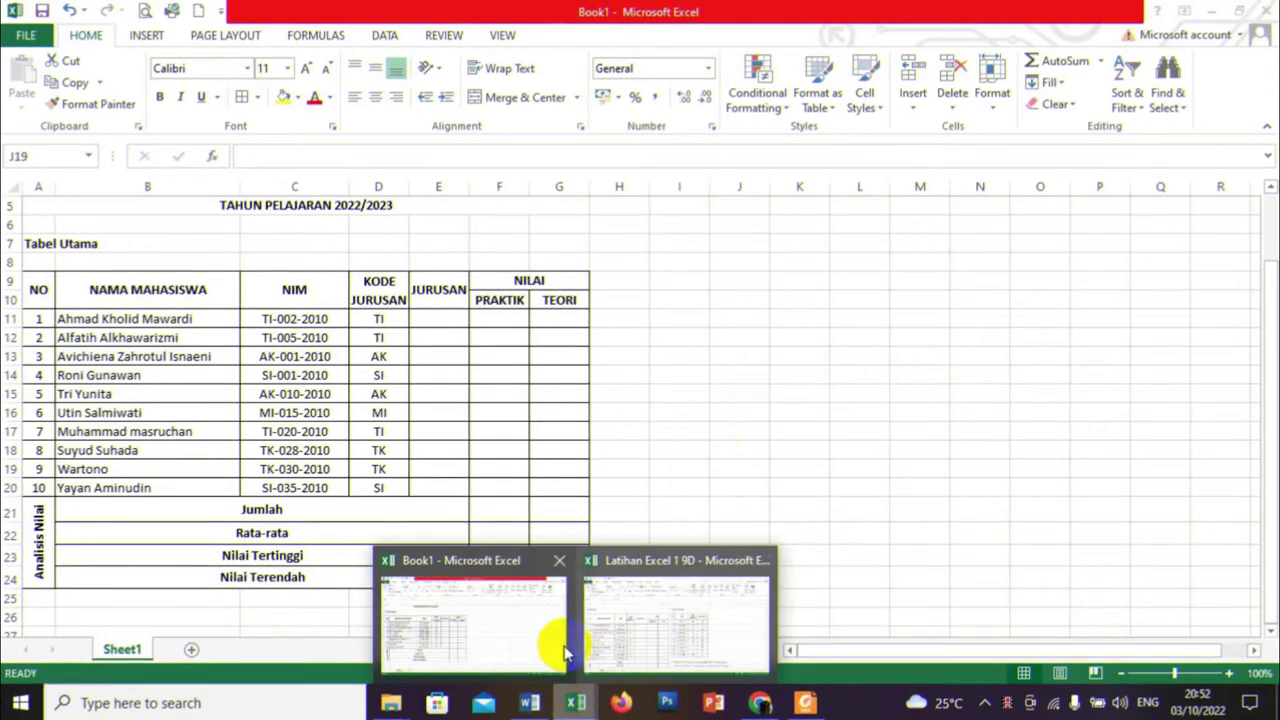
left_click(655, 625)
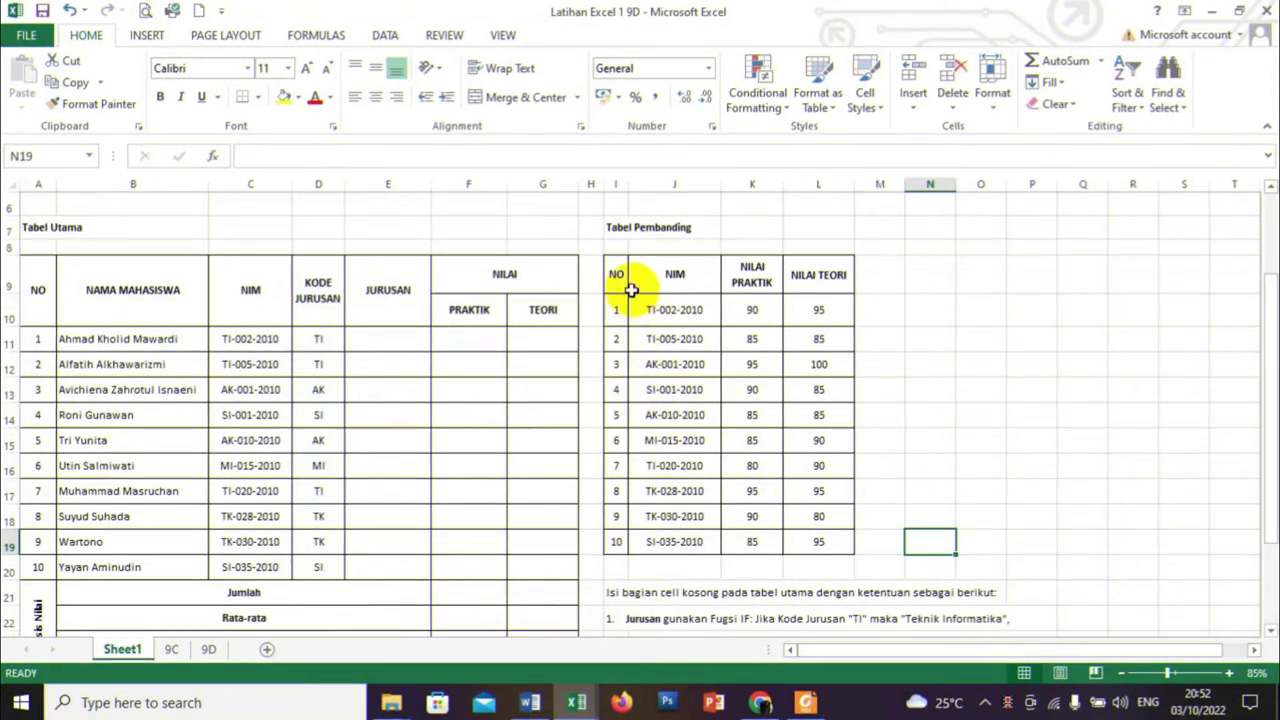
mouse_move(618, 278)
left_mouse_down()
mouse_move(831, 521)
mouse_move(829, 542)
left_mouse_up()
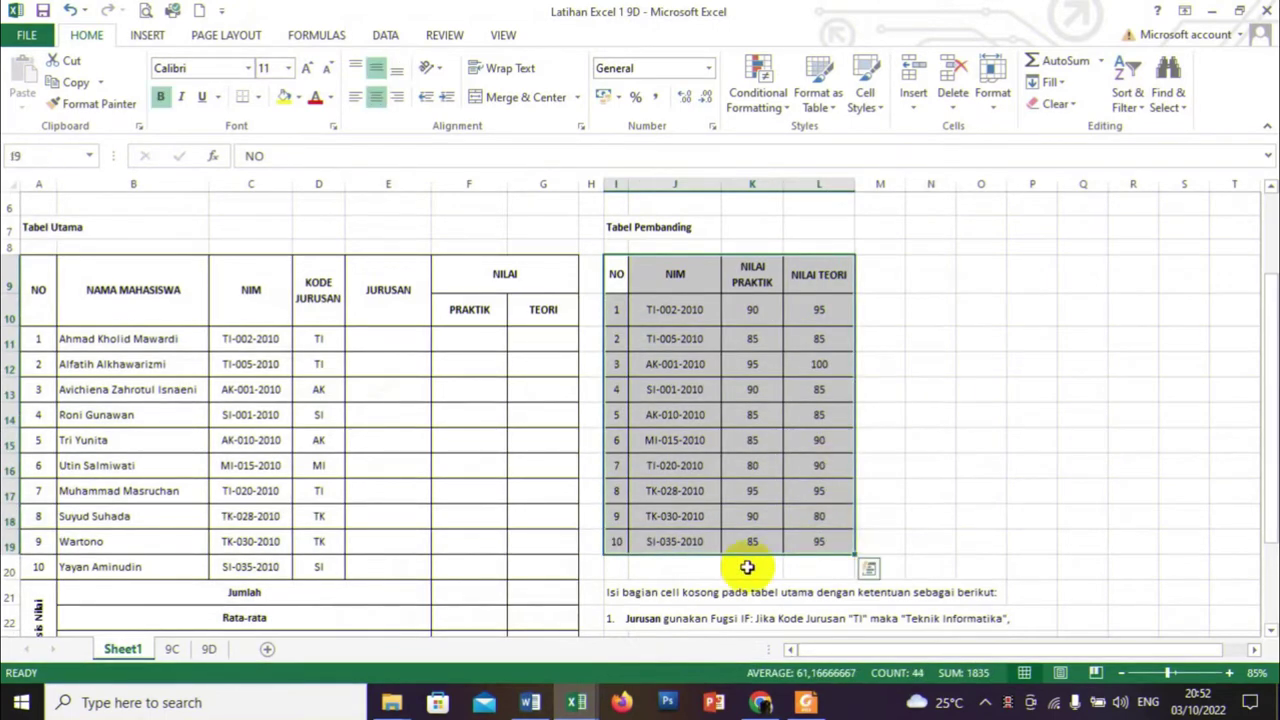
left_click(582, 701)
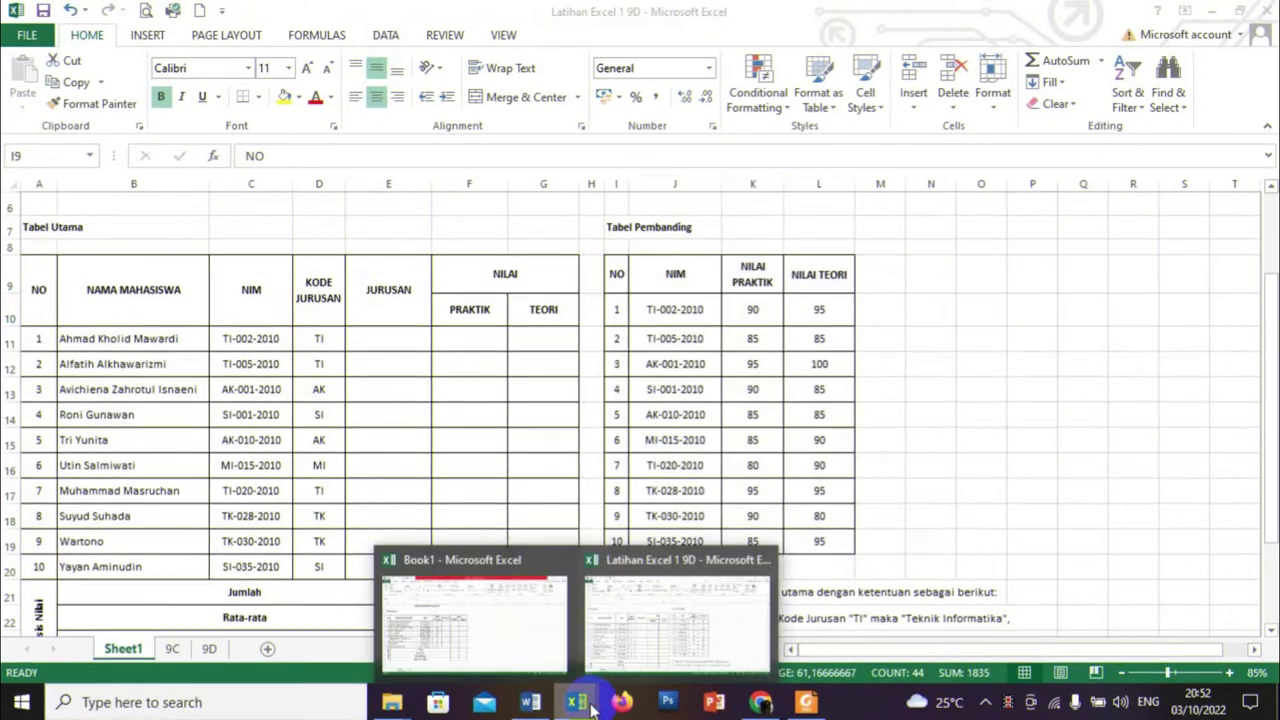
left_click(490, 645)
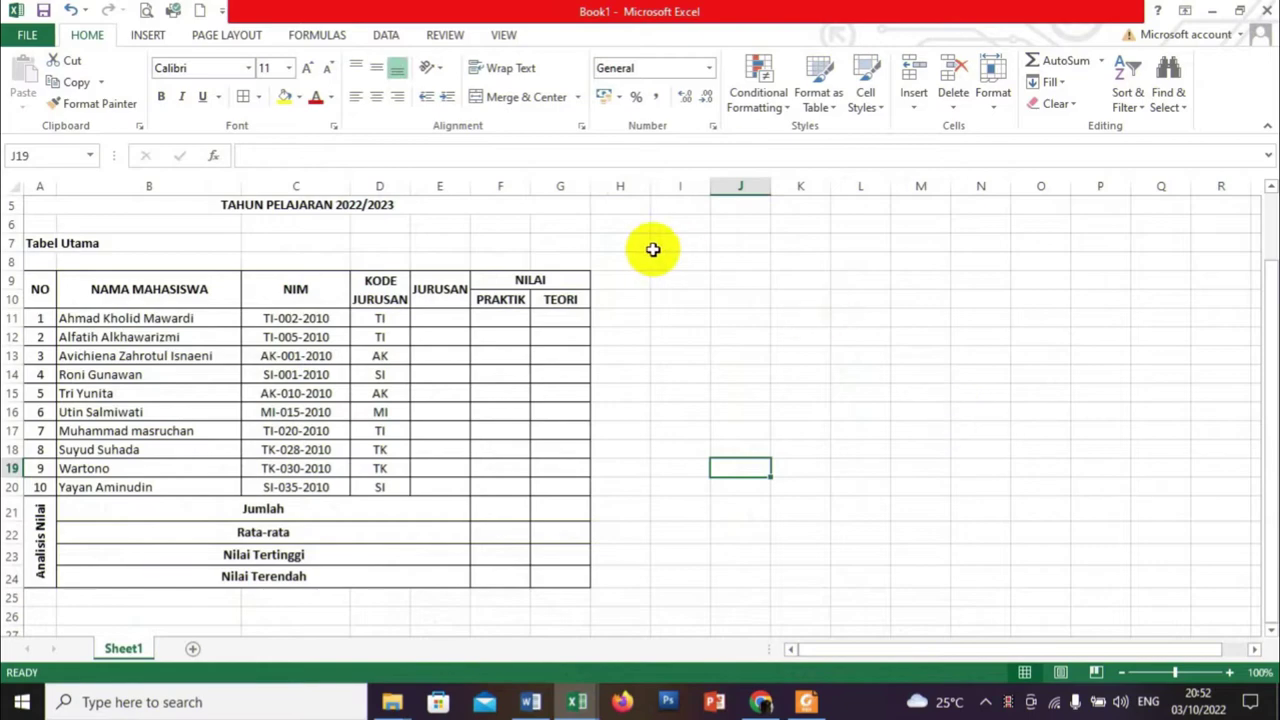
Enter the title 'Tabel Pembanding' in cell I7
left_click(630, 243)
left_click(678, 240)
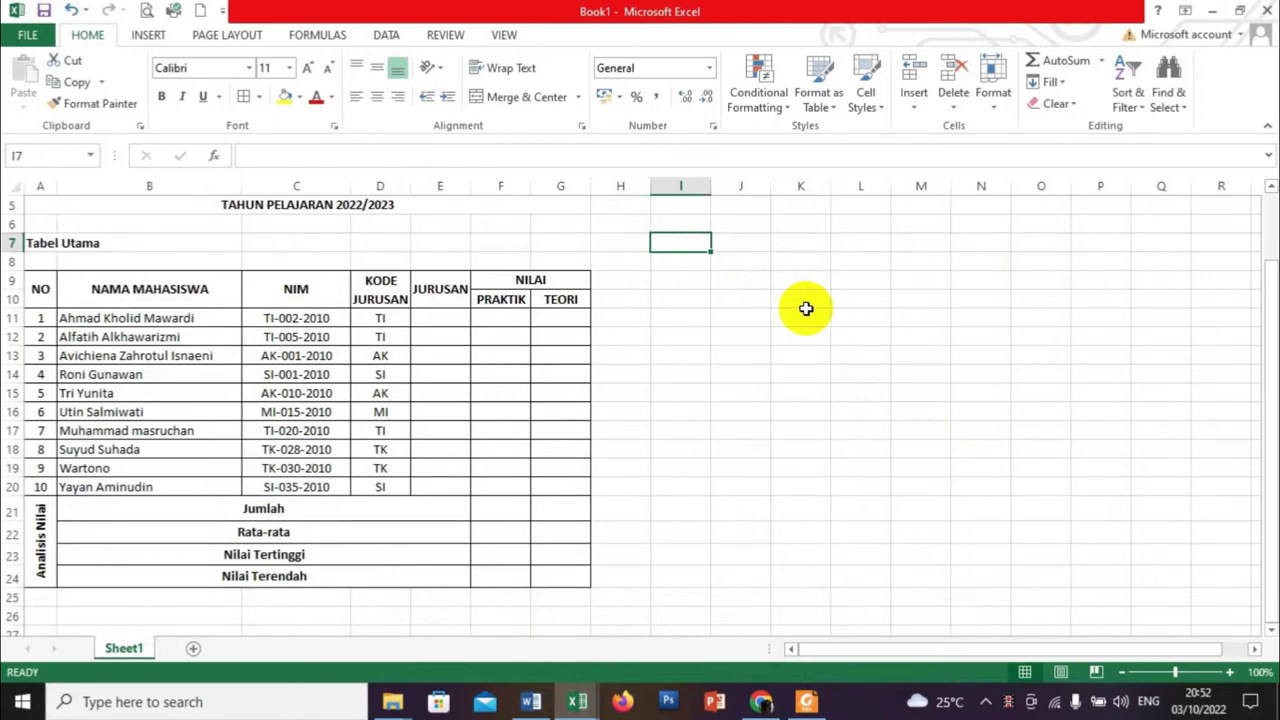
type("Tabel pembanding")
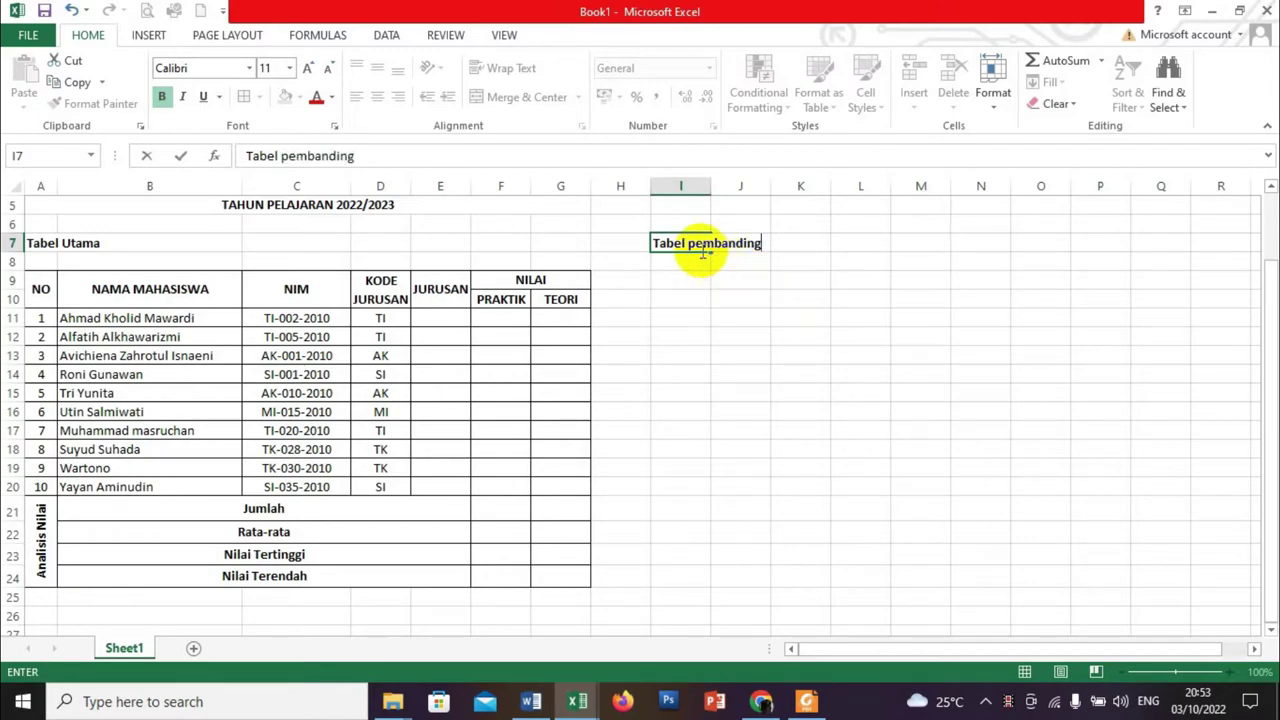
key("Delete")
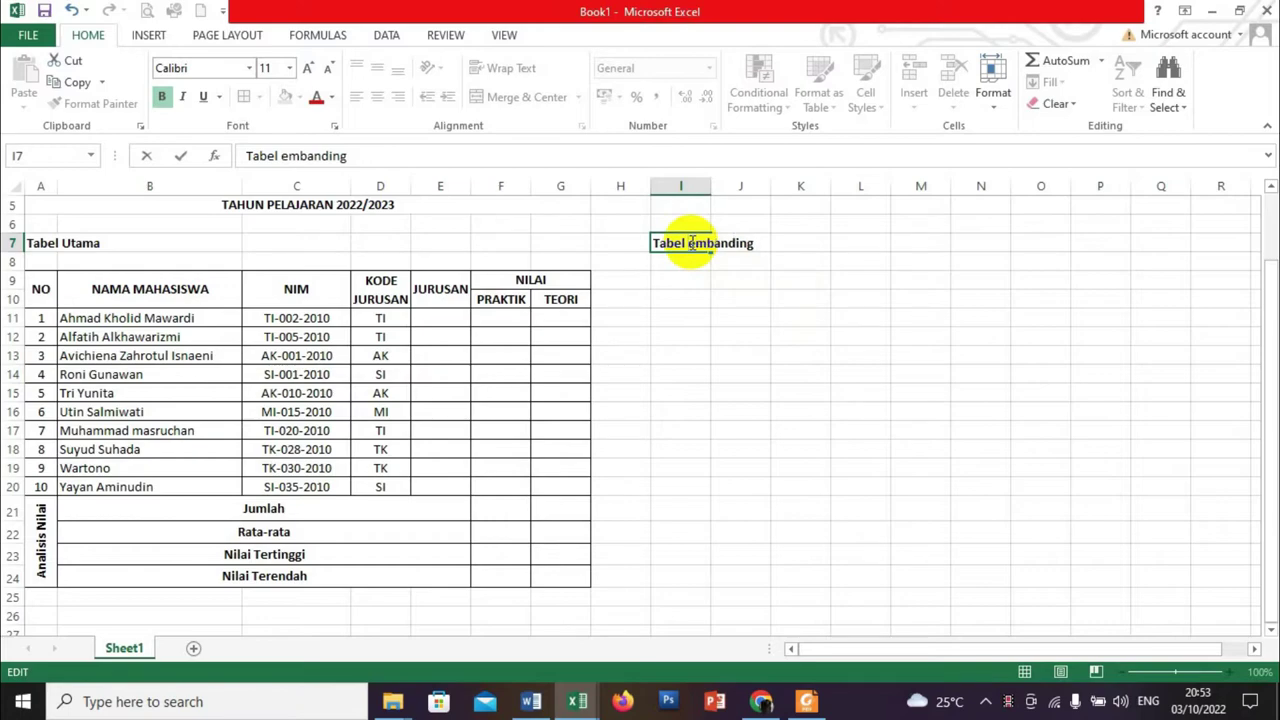
type("l")
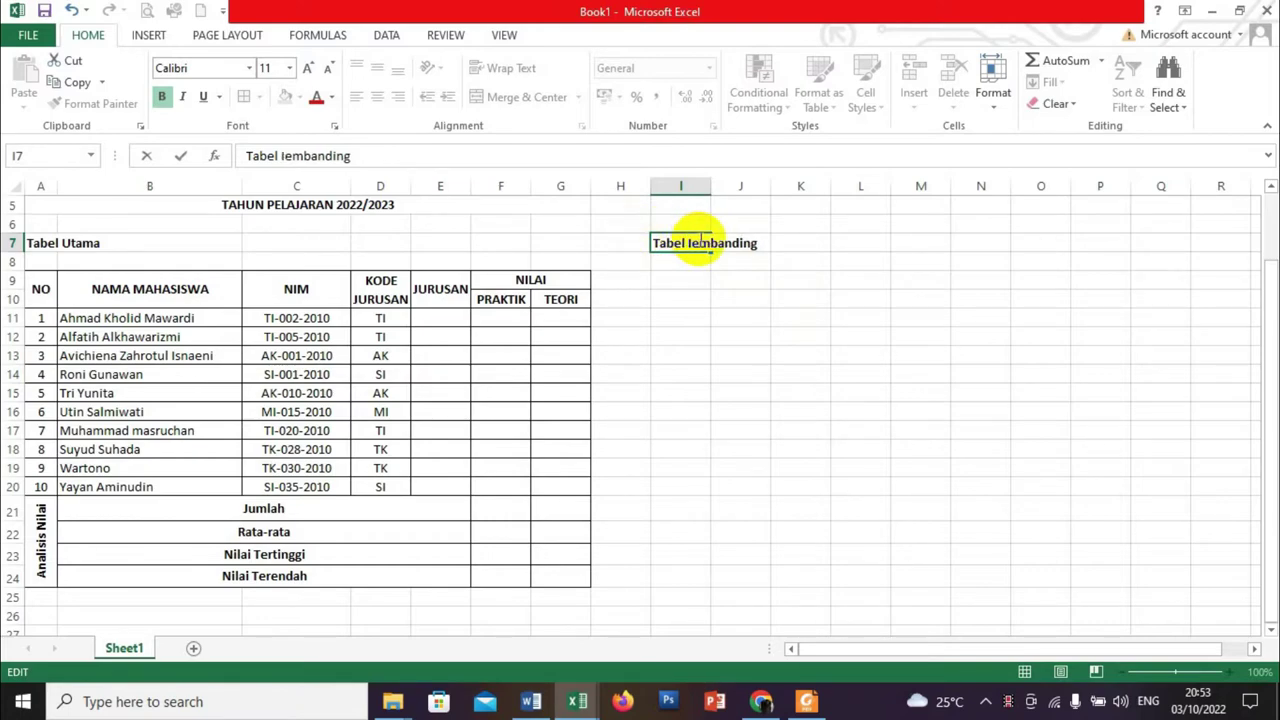
key("BackSpace")
type("P")
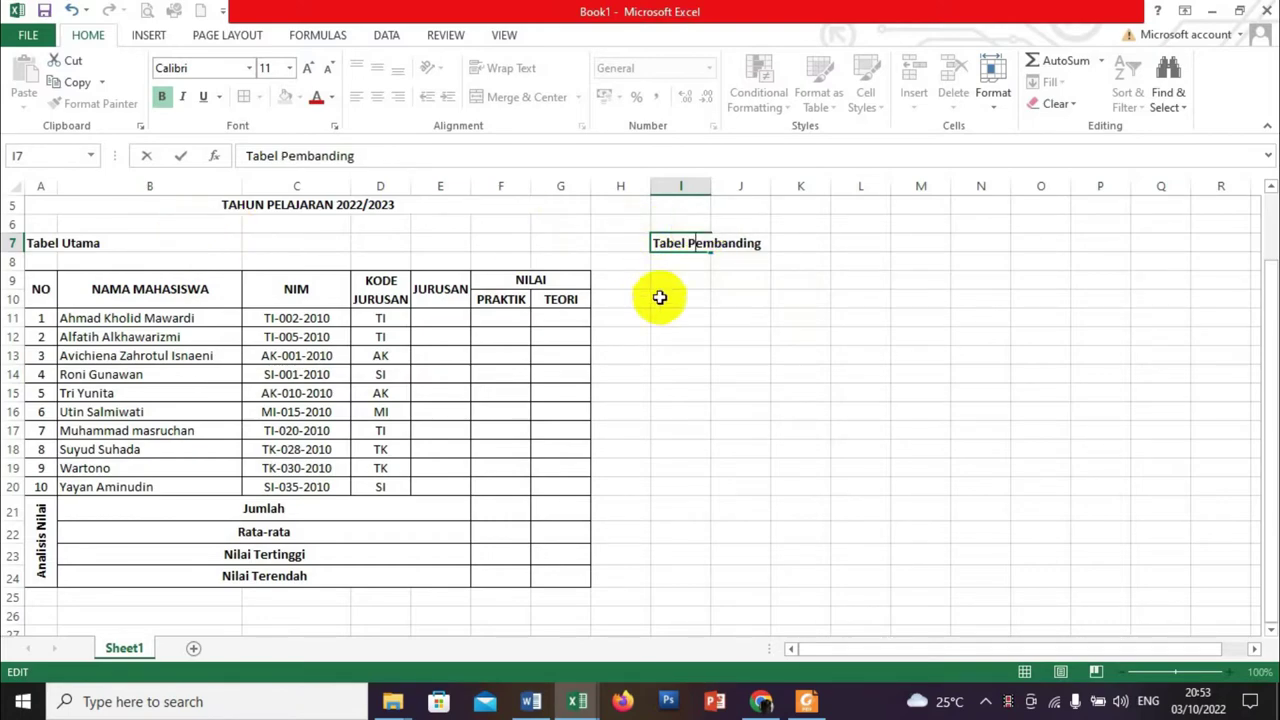
key("Return")
key("Return")
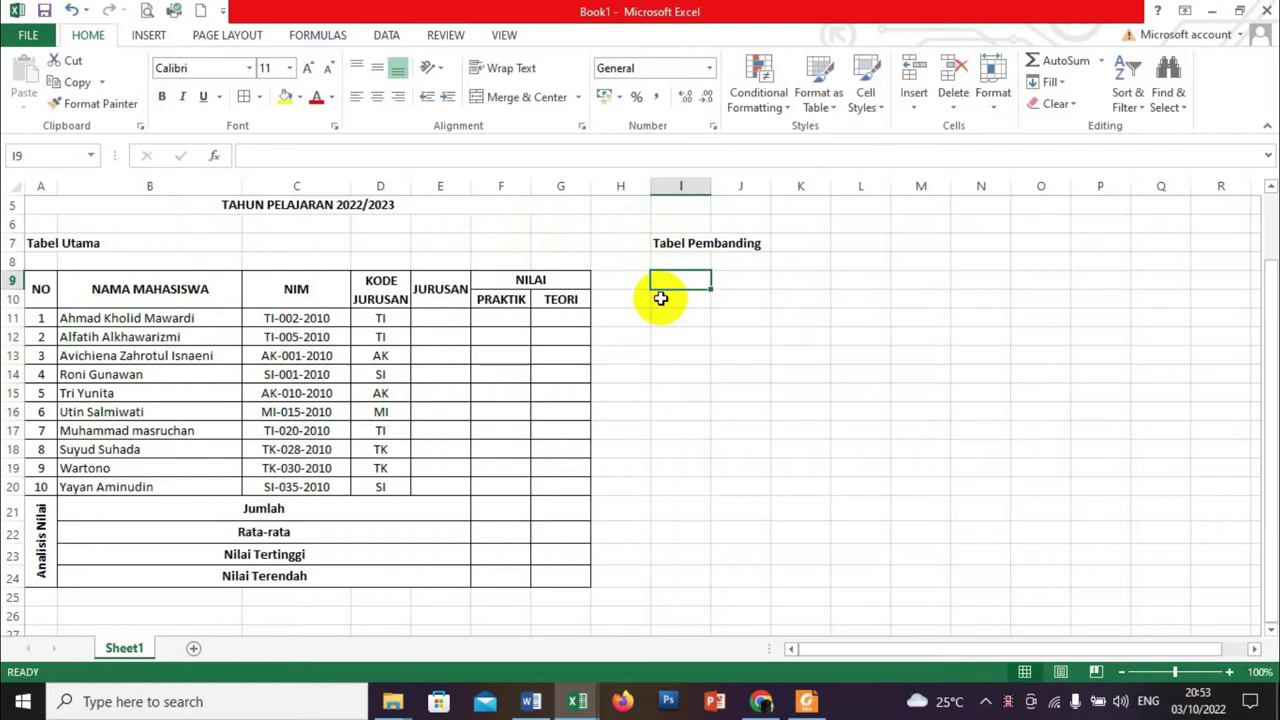
Type the headers NO, NIM, NILAI PRAKTIK and NILAI TEORI across I9:L9
type("NO")
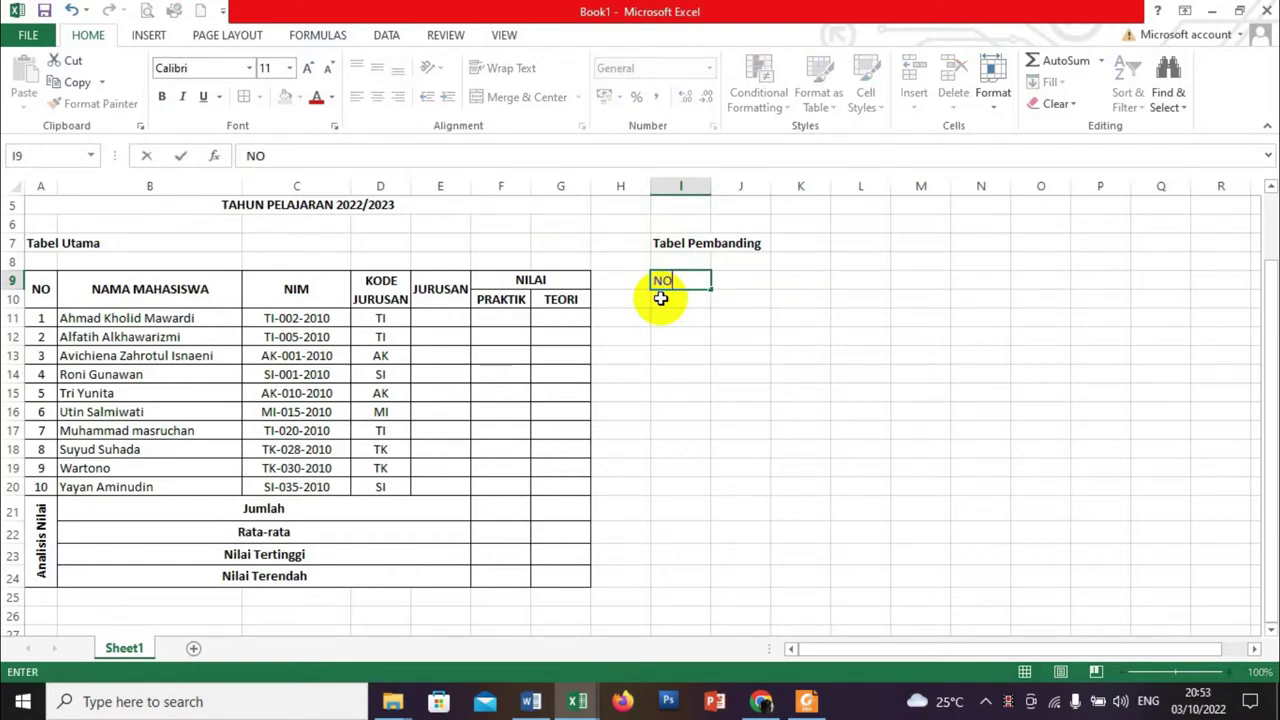
key("Tab")
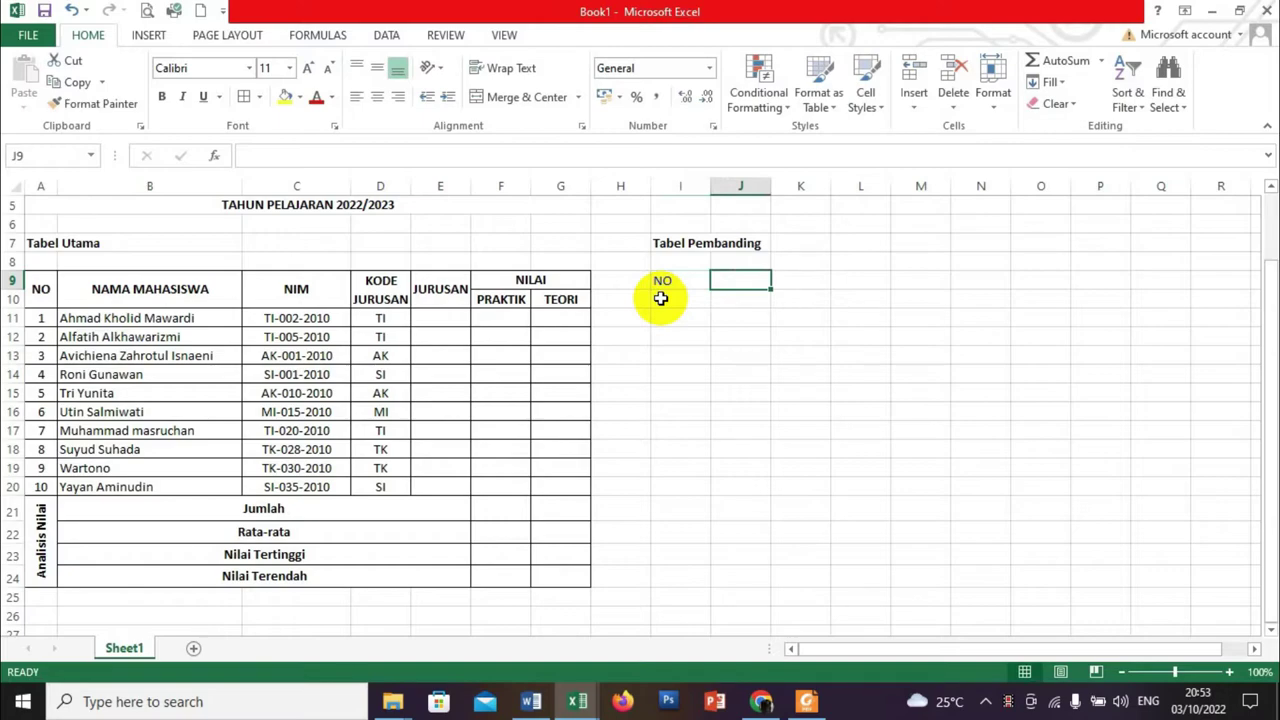
type("NIM")
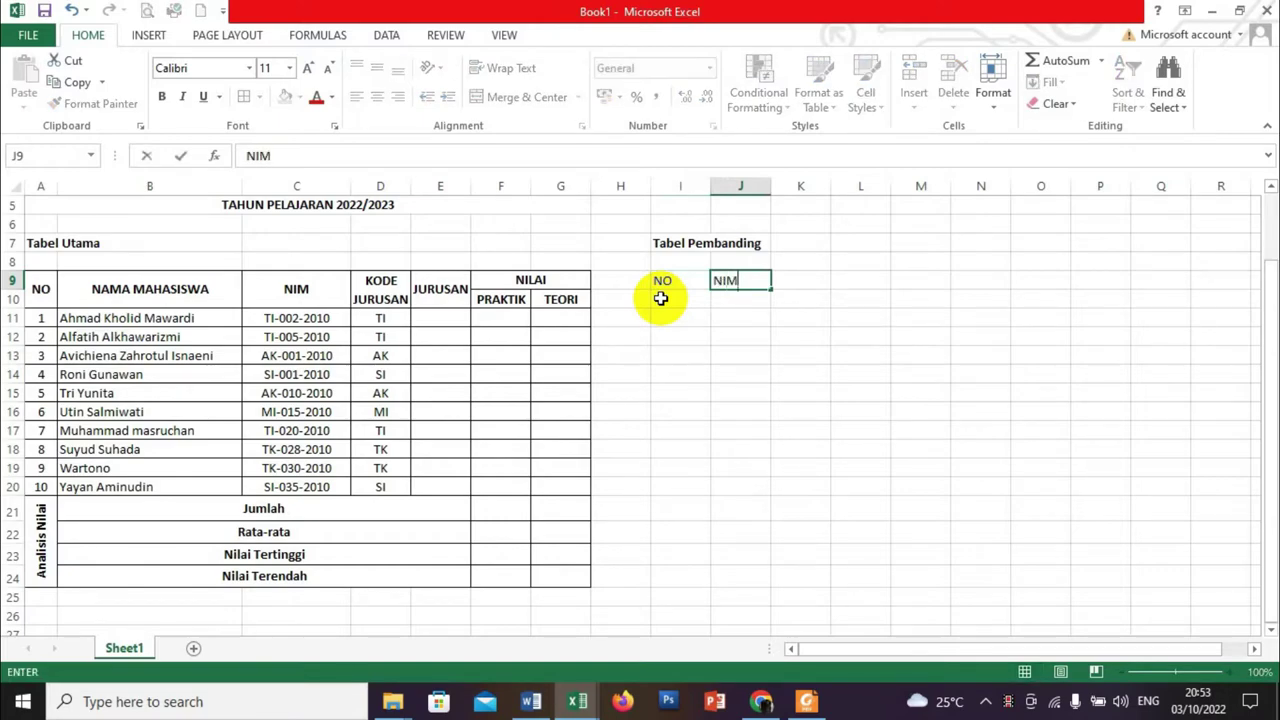
key("Tab")
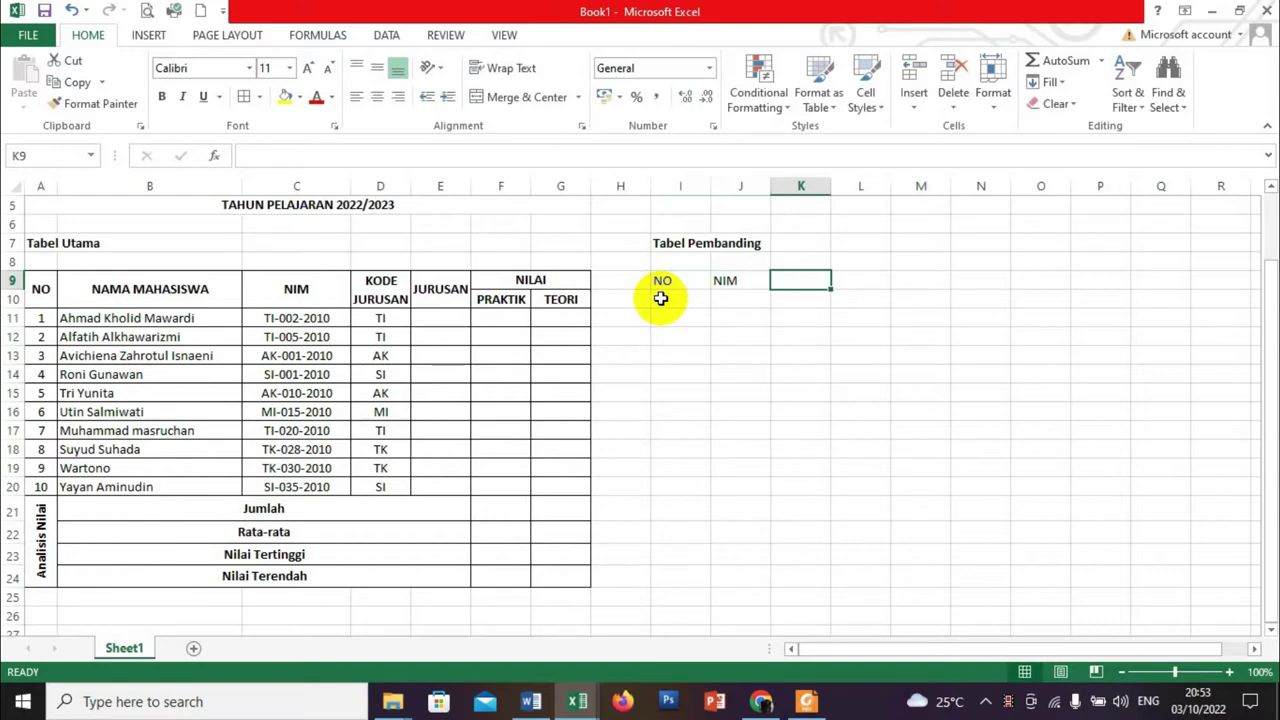
type("NILAI PRAKTIK")
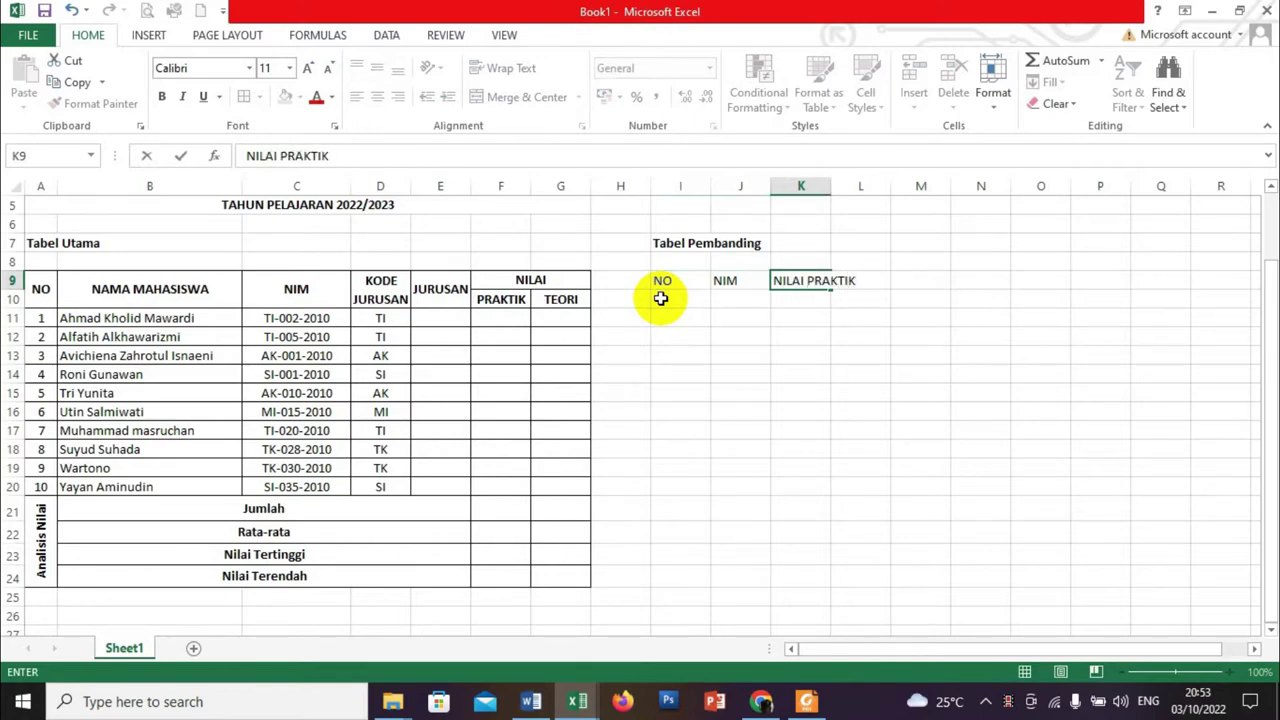
key("Tab")
type("NIL")
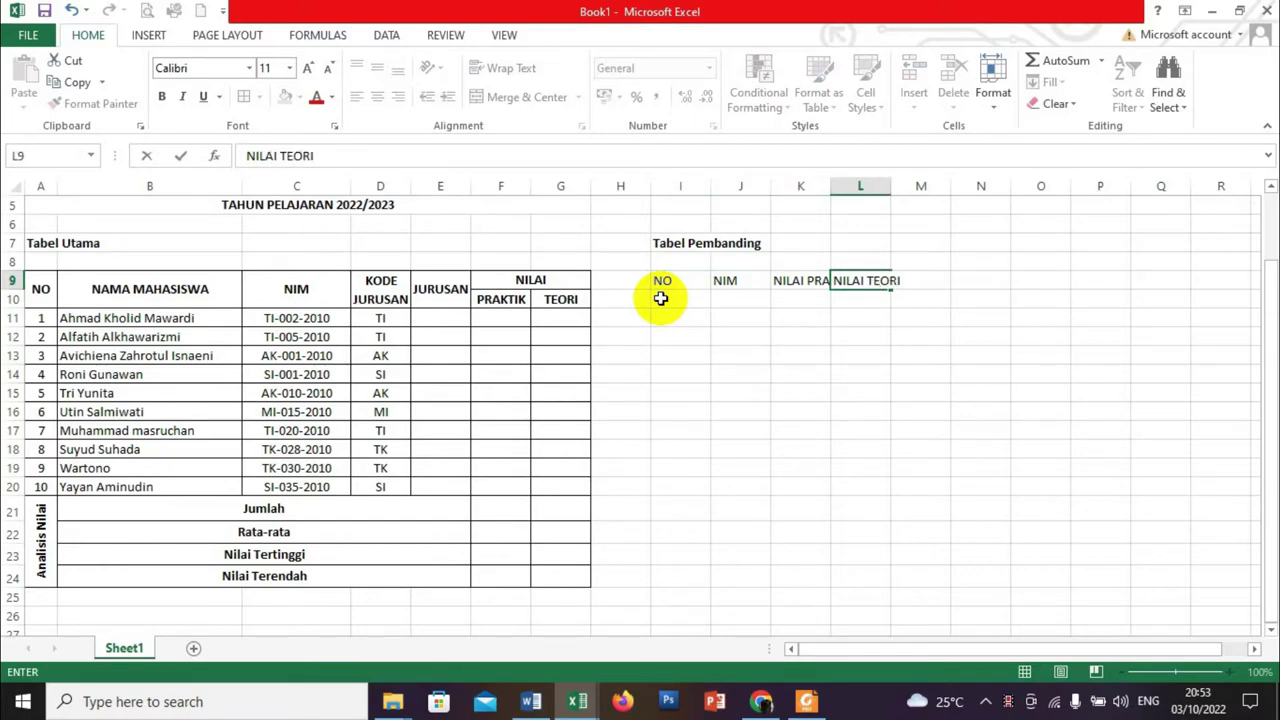
left_click(833, 338)
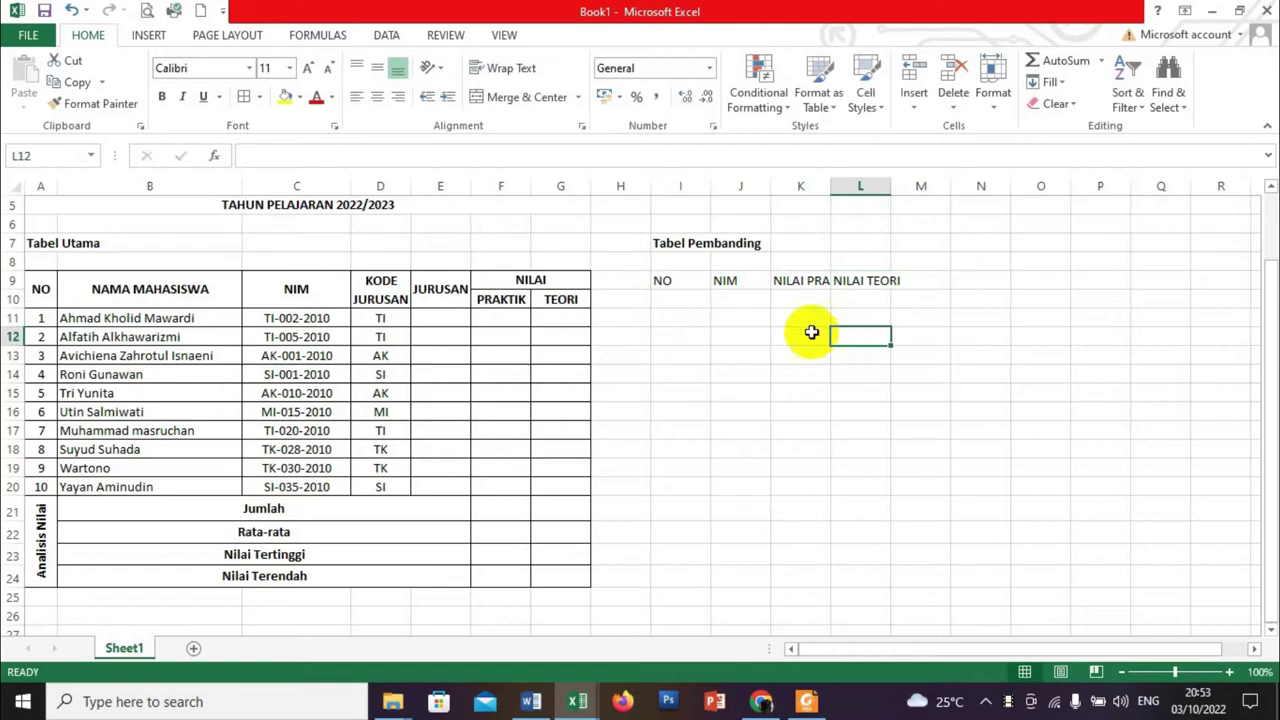
left_click(679, 281)
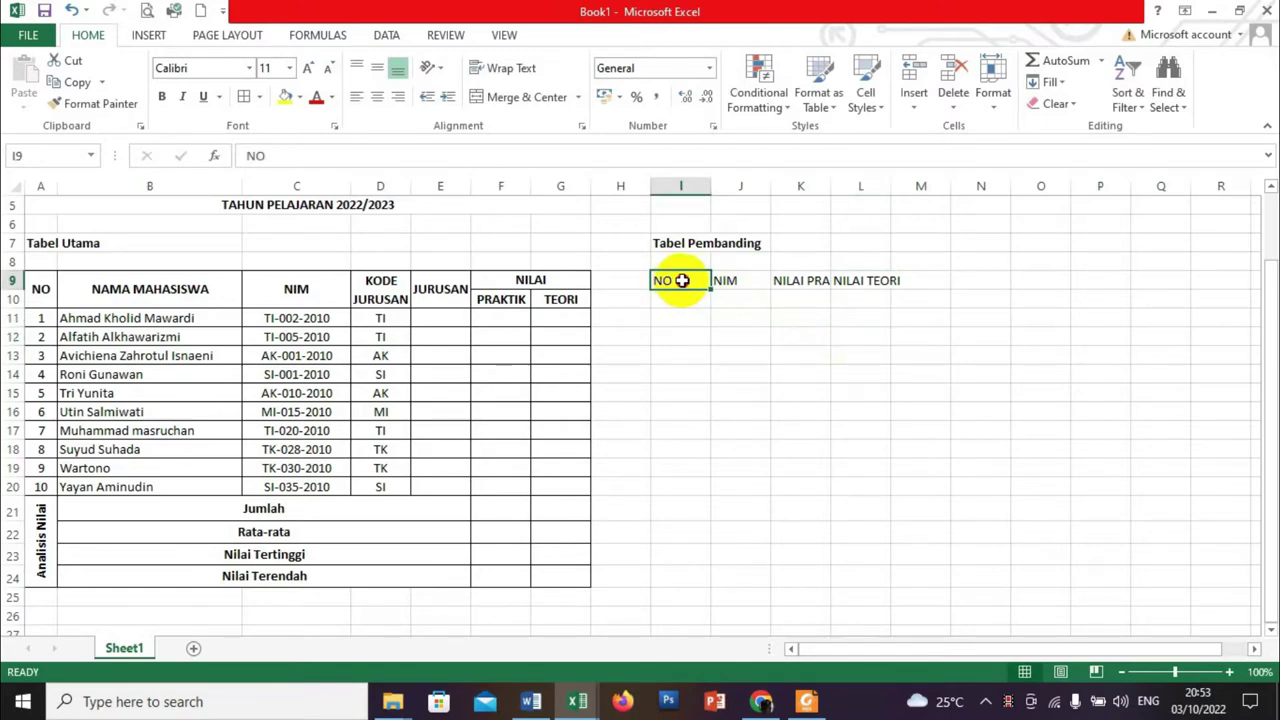
Centre and bold the new table's headers in I9:L9
mouse_move(681, 281)
left_mouse_down()
mouse_move(878, 324)
mouse_move(858, 356)
left_mouse_up()
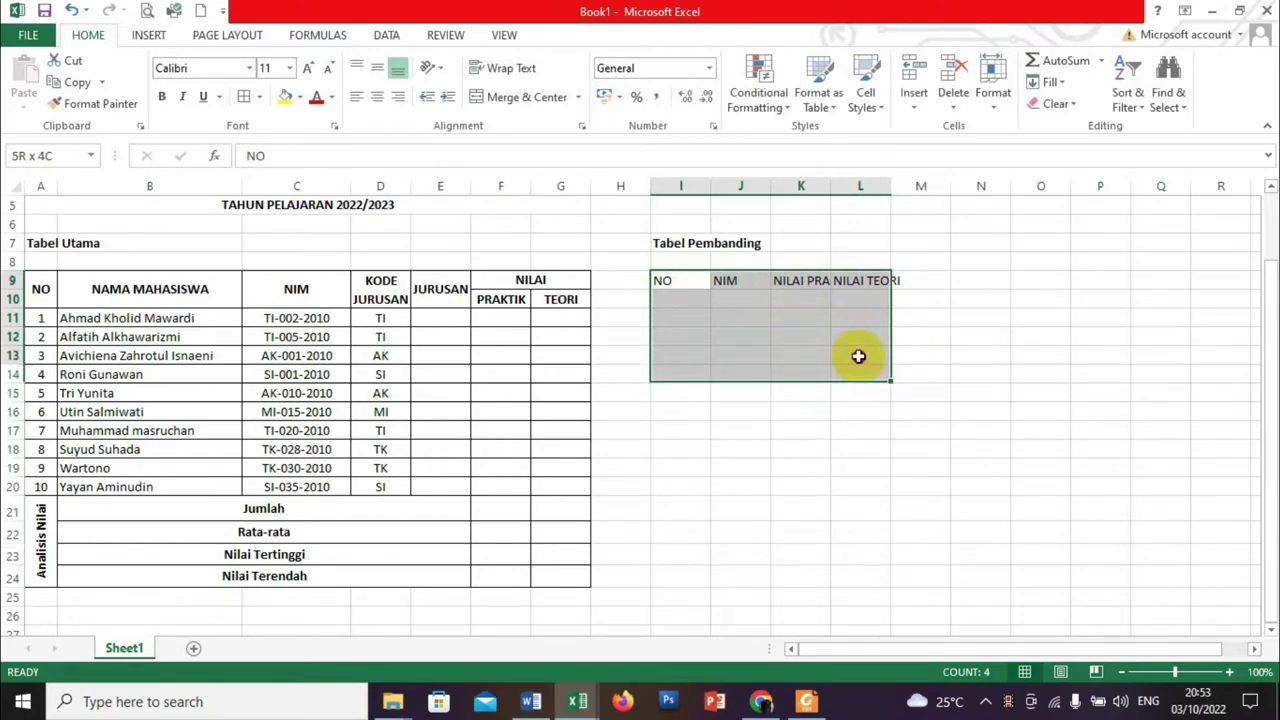
left_click_drag(858, 356, 857, 280)
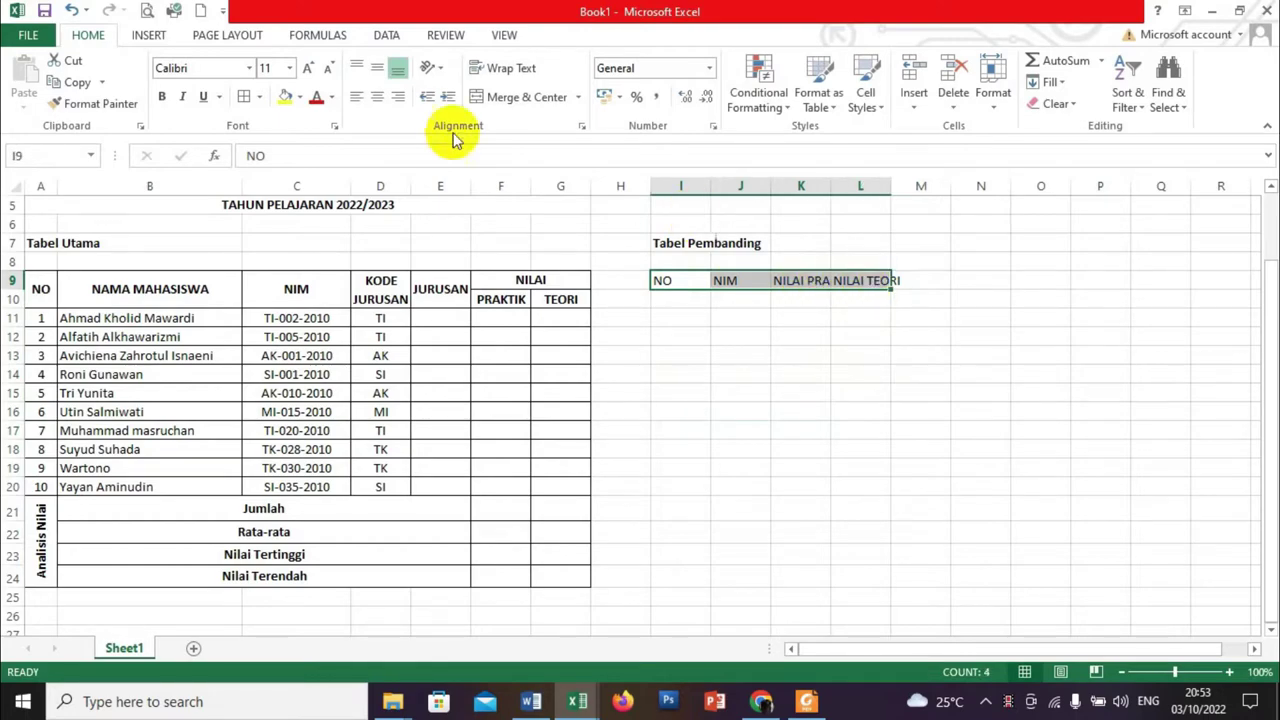
left_click(377, 97)
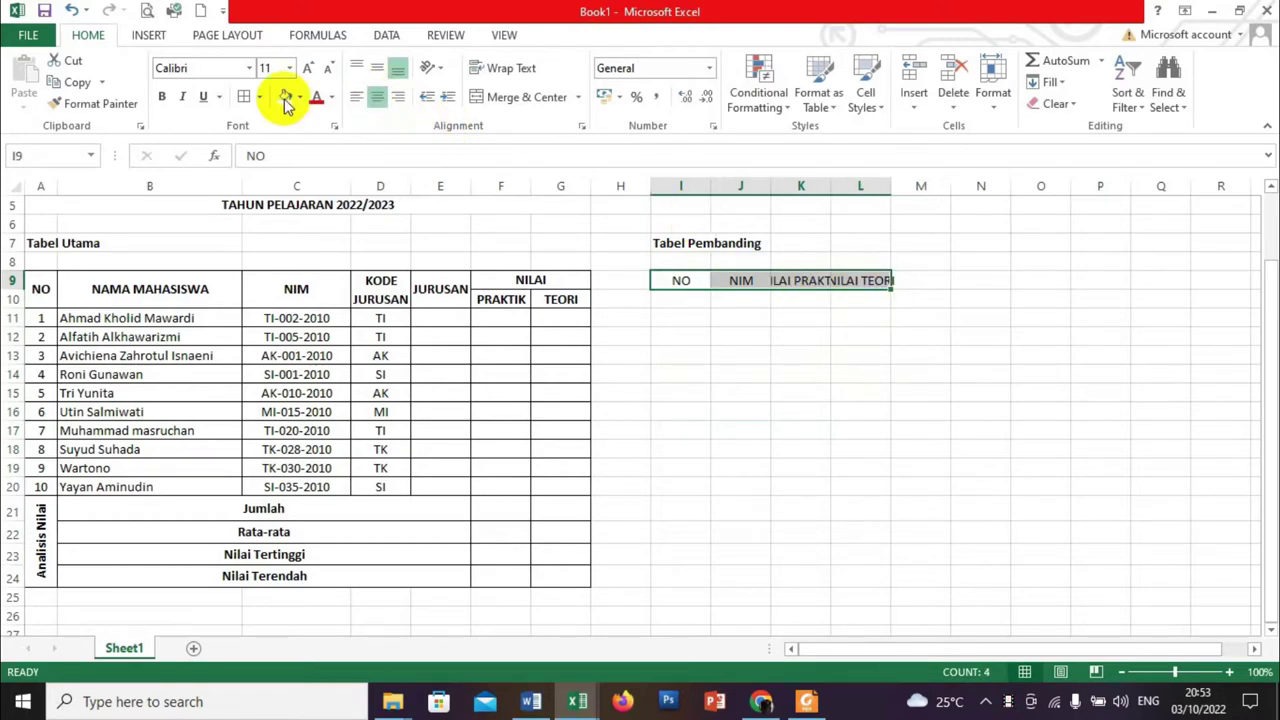
left_click(170, 97)
left_click(721, 387)
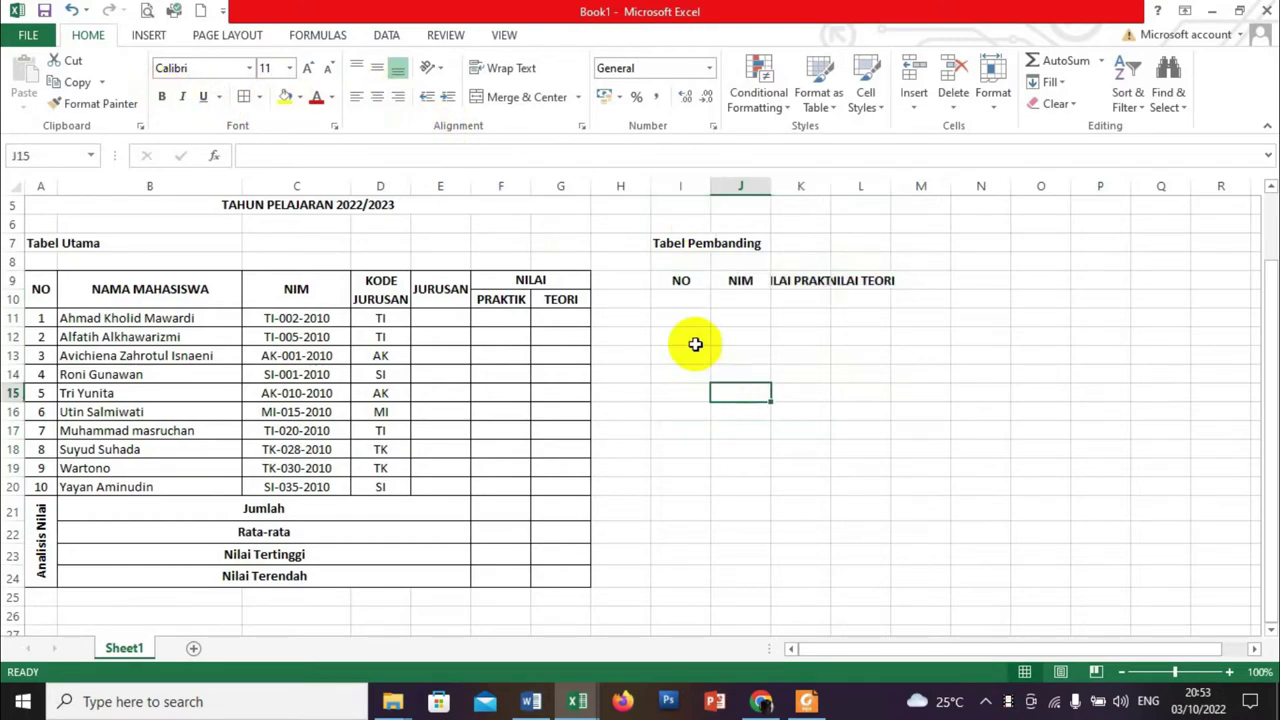
Number the NO column 1 to 10 down I10:I19, centre it, and widen column J
left_click(671, 296)
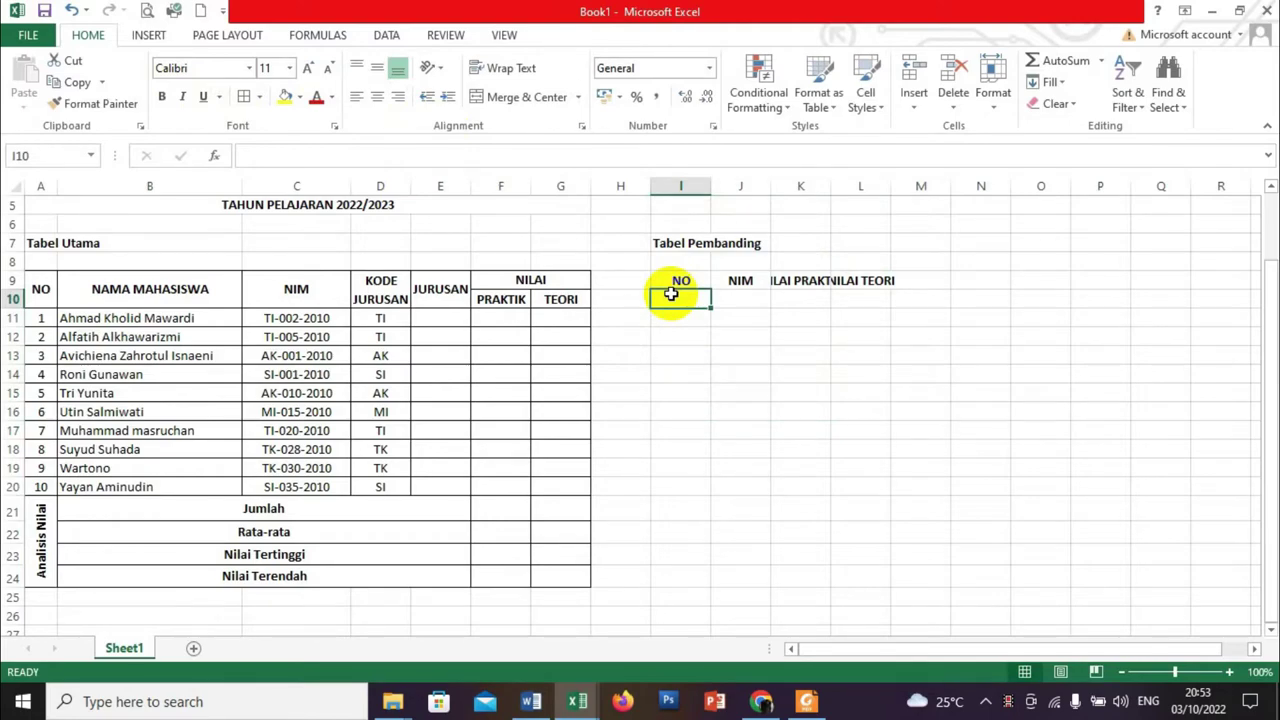
type("1")
key("Return")
type("2")
key("Return")
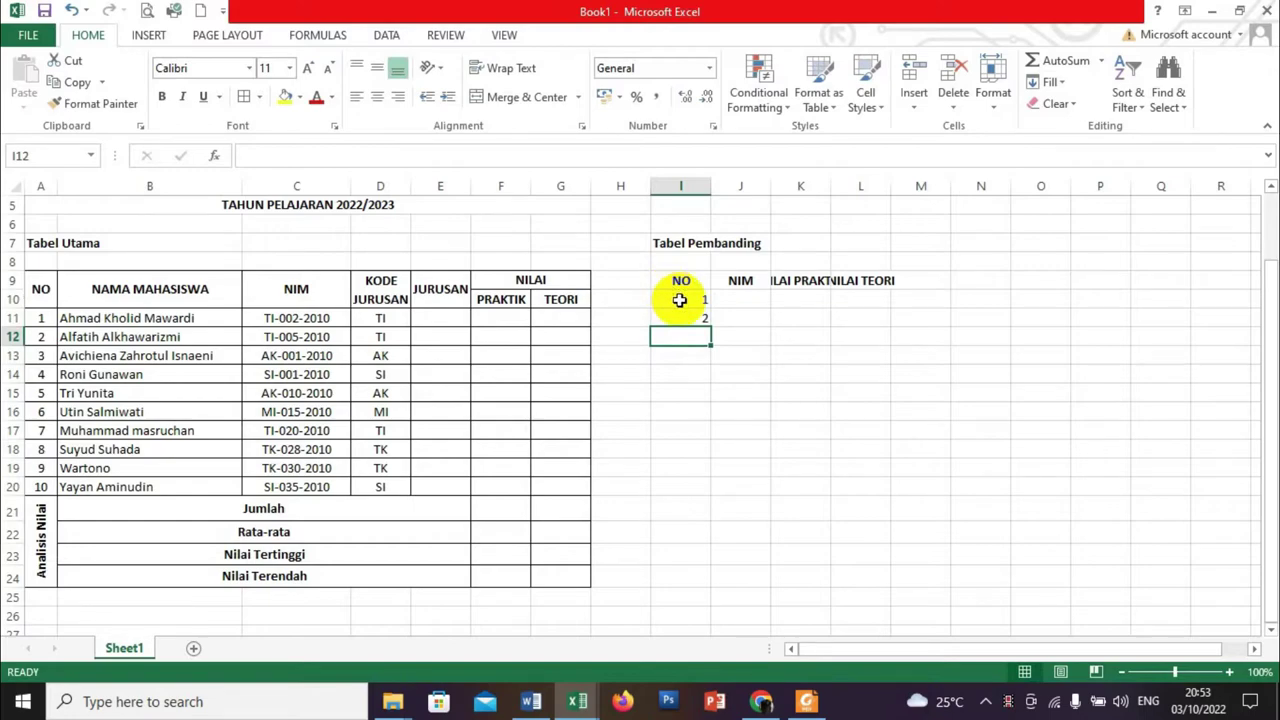
left_click_drag(679, 300, 690, 318)
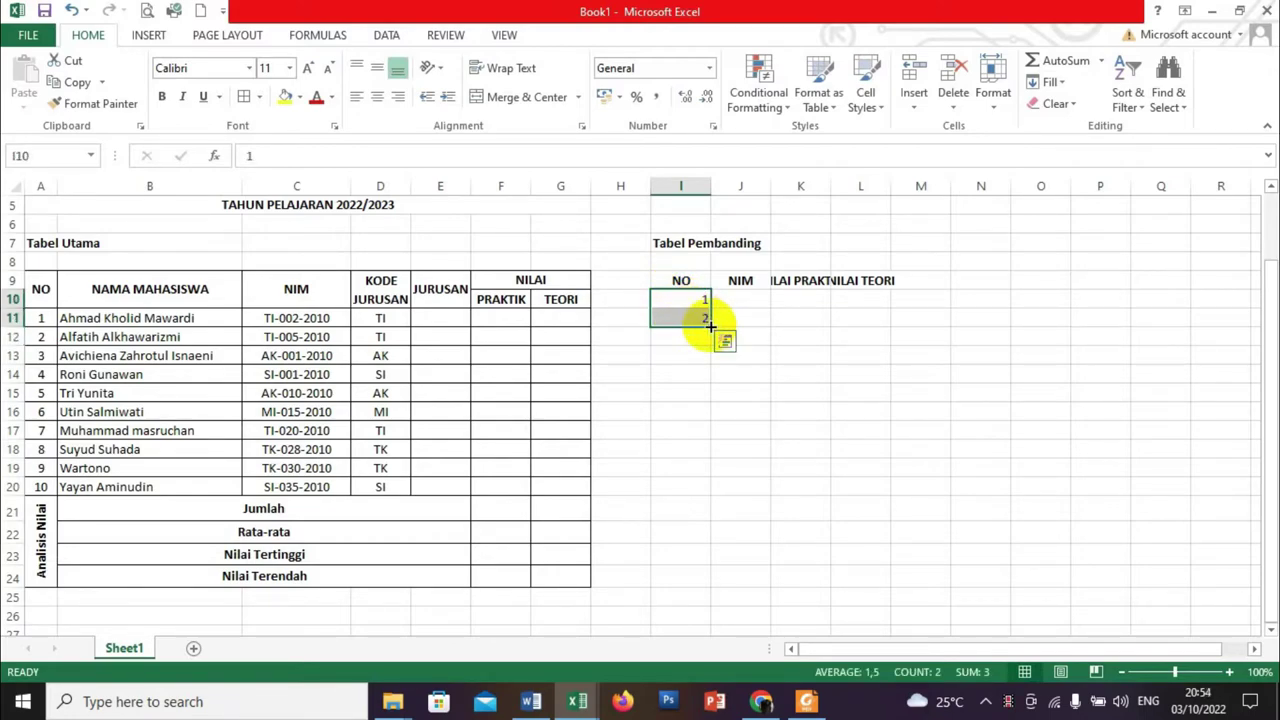
mouse_move(703, 321)
left_mouse_down()
mouse_move(704, 501)
mouse_move(704, 478)
left_mouse_up()
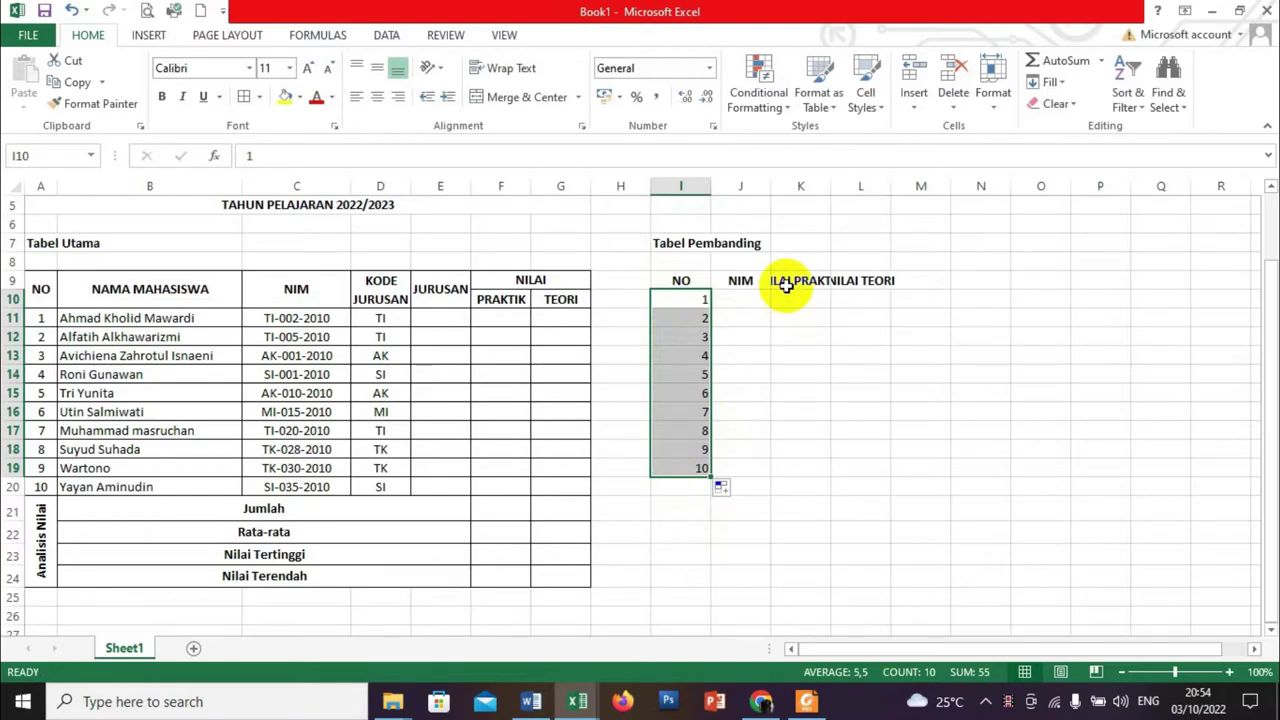
left_click(377, 97)
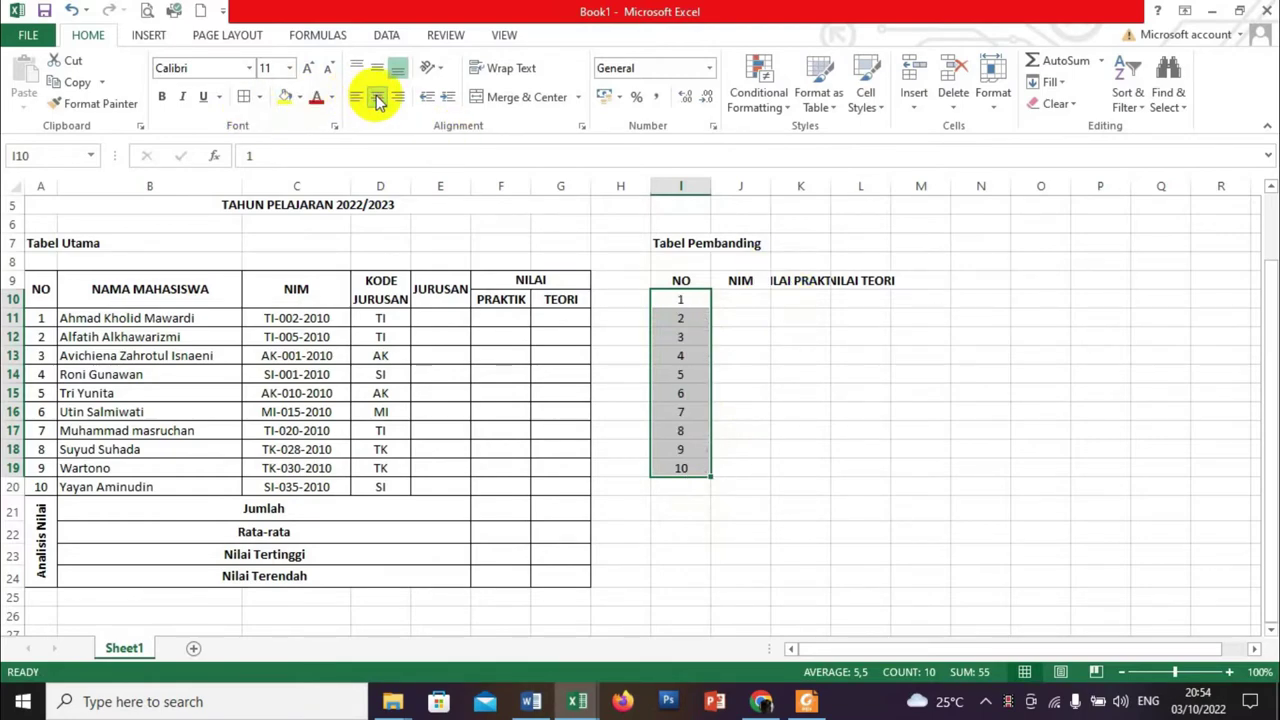
left_click_drag(771, 187, 1024, 194)
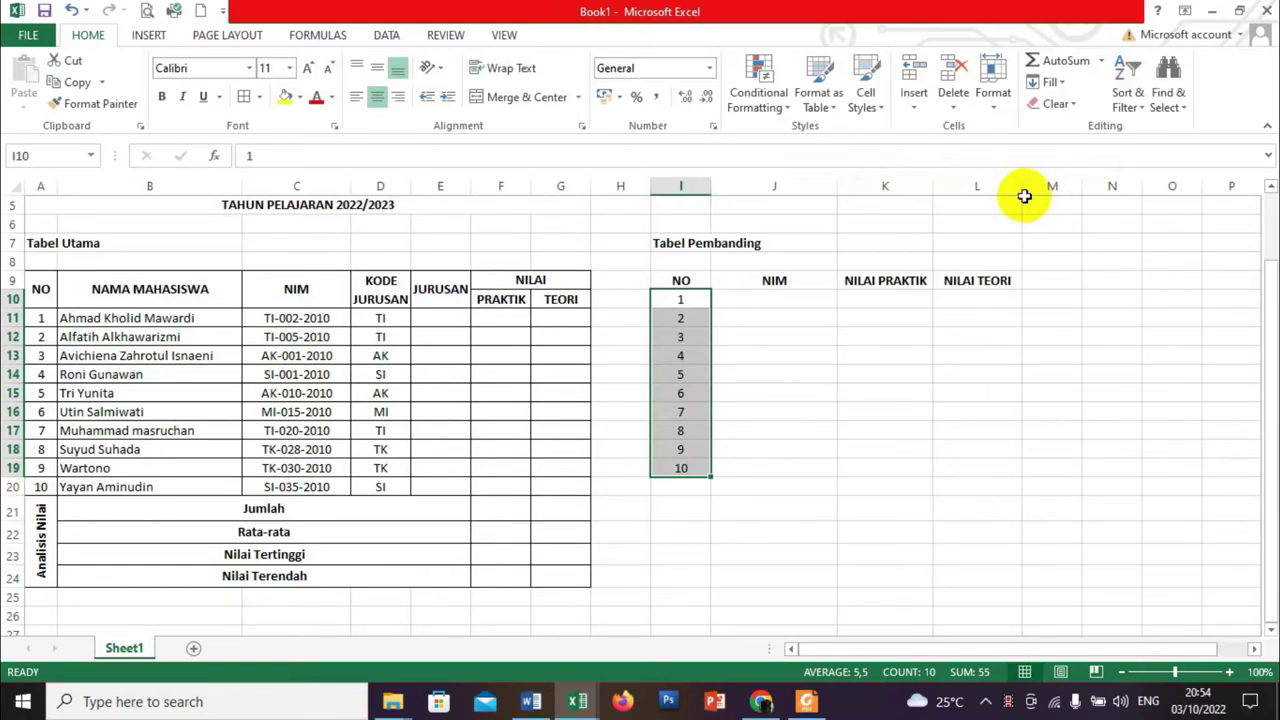
Copy the ten NIMs from C11:C20 into J10:J19
left_click_drag(311, 320, 310, 479)
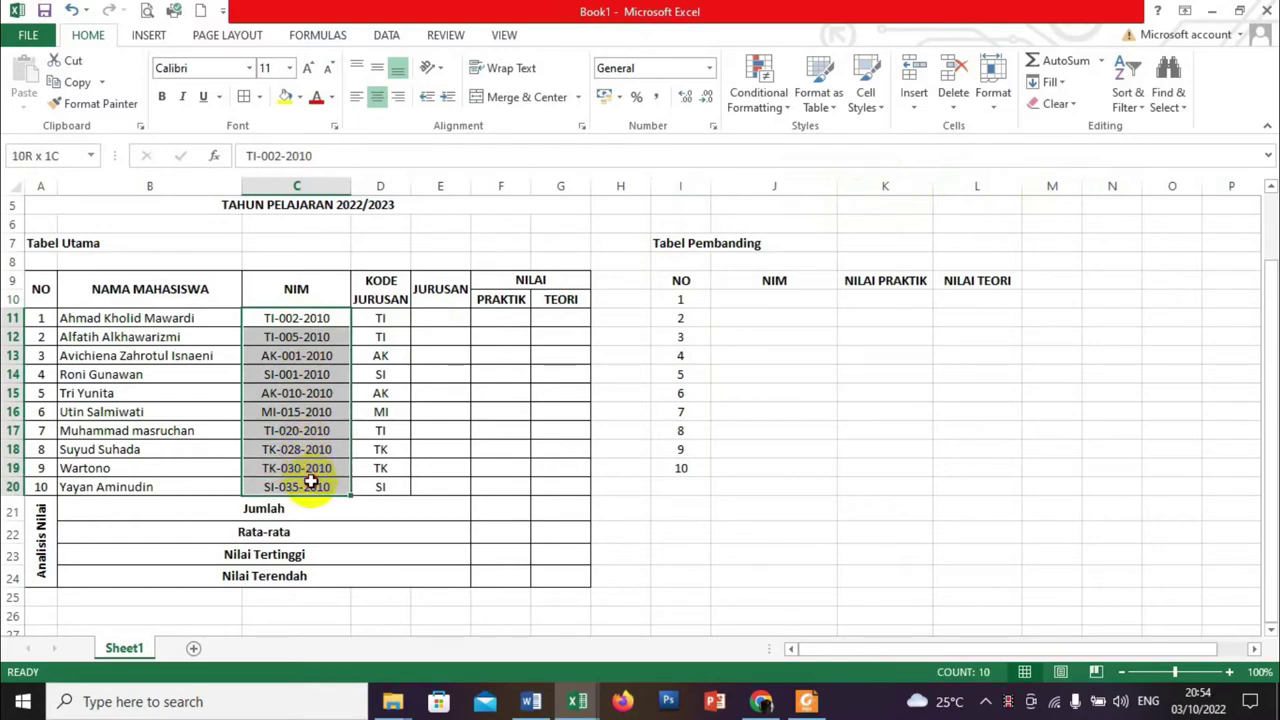
key("ctrl+c")
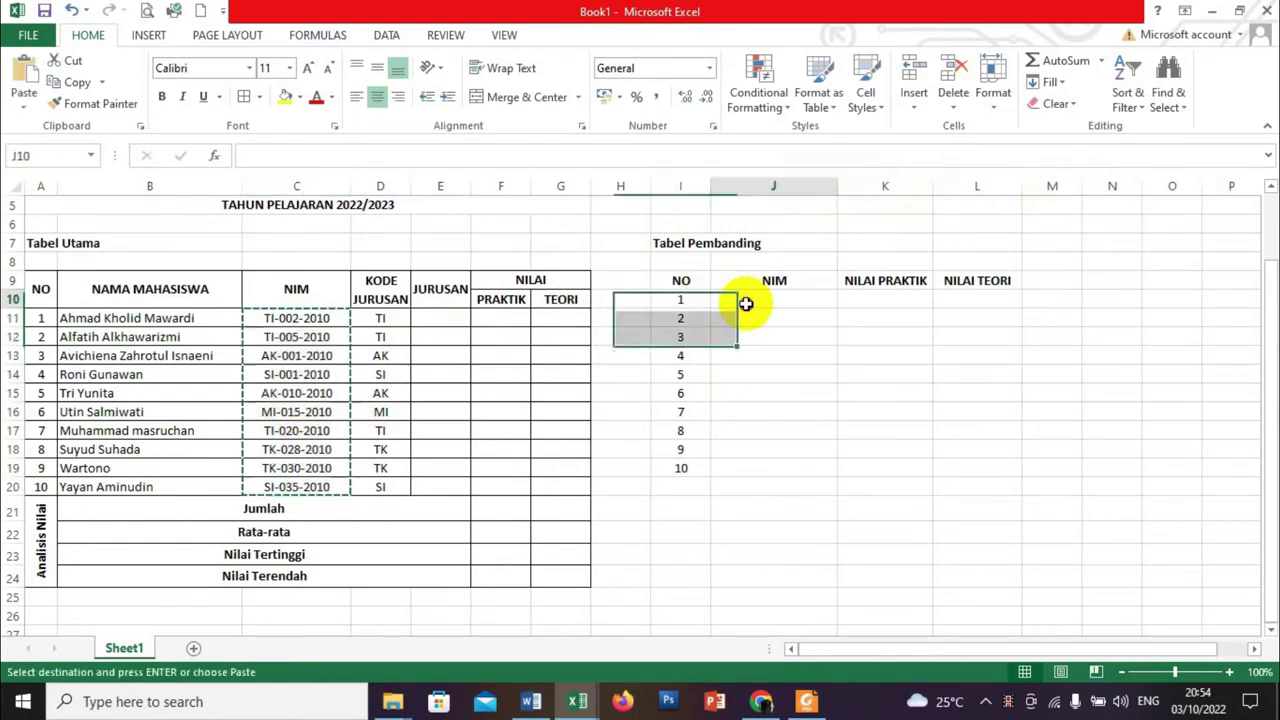
left_click(745, 303)
key("ctrl+v")
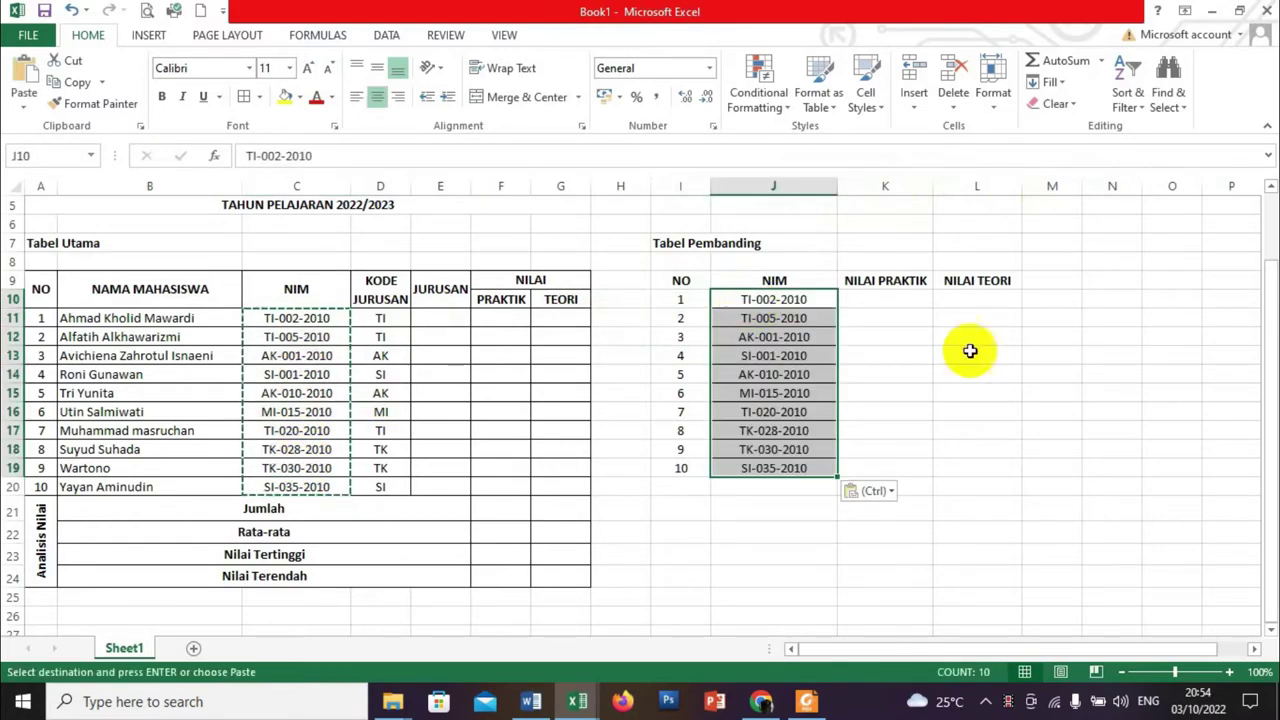
Type scores for the first two students, starting with 90 and 95 in K10:L10
left_click(889, 306)
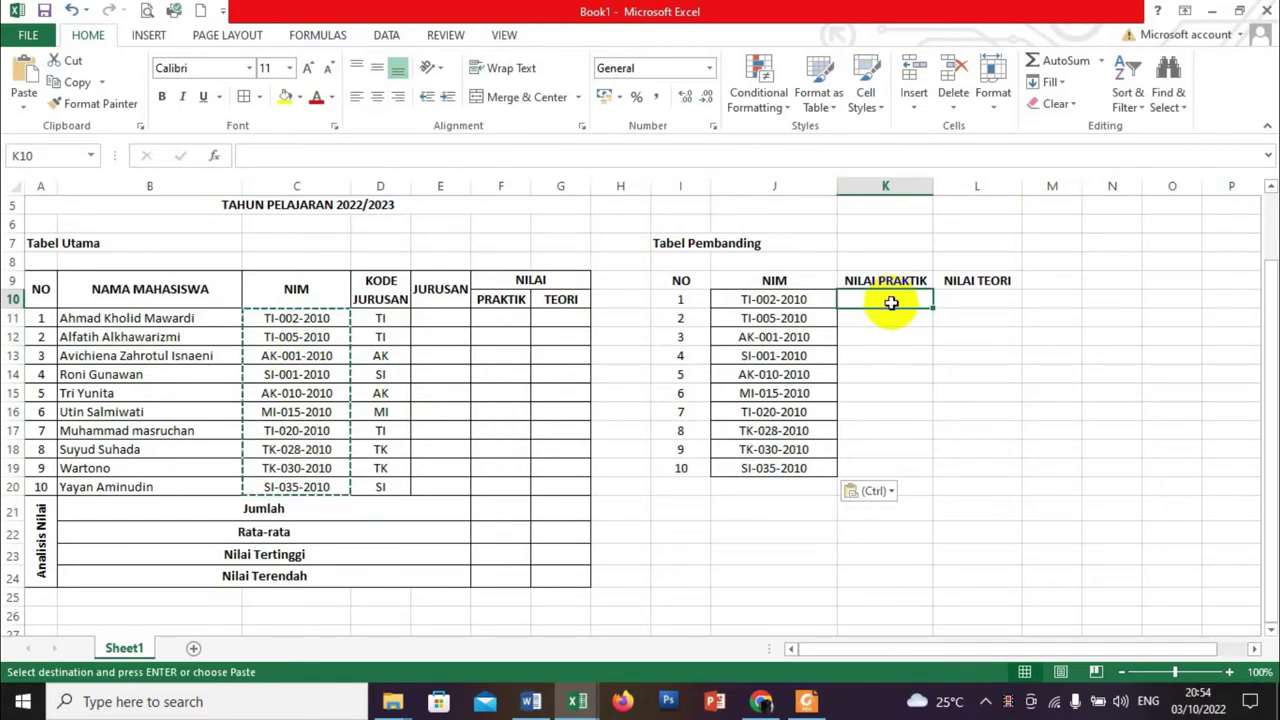
type("90")
key("Tab")
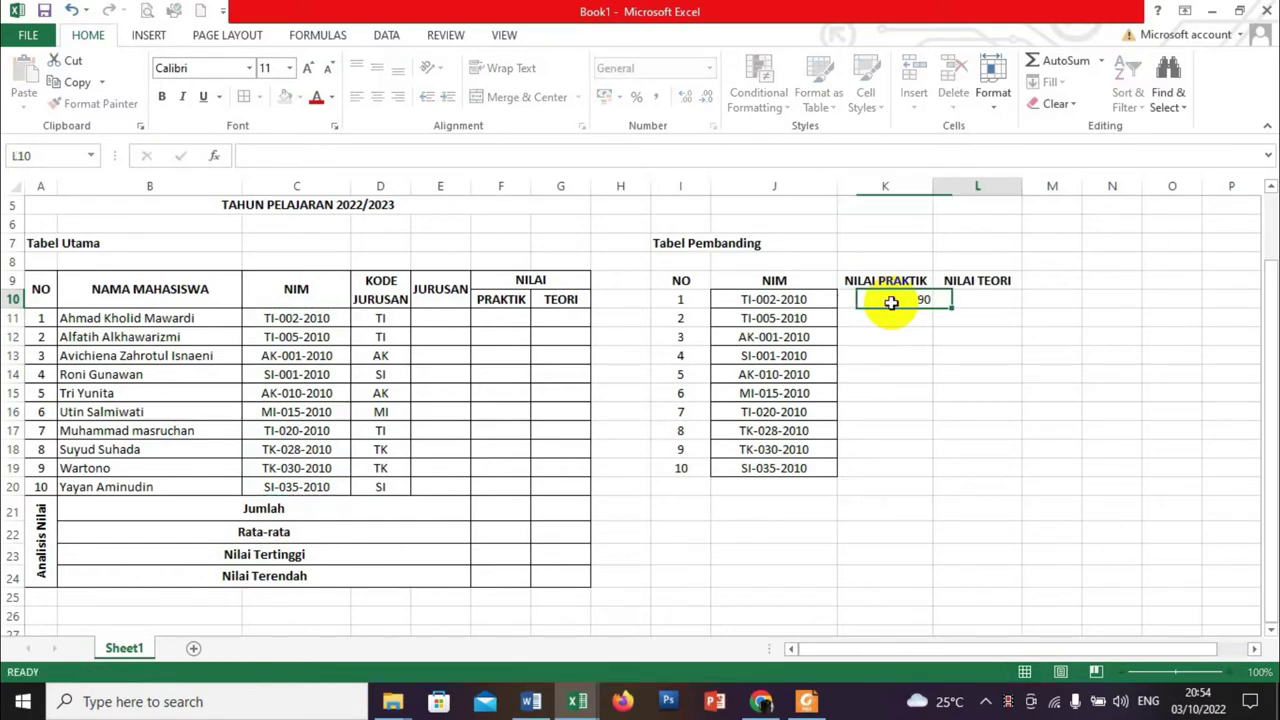
type("95")
key("Return")
key("Left")
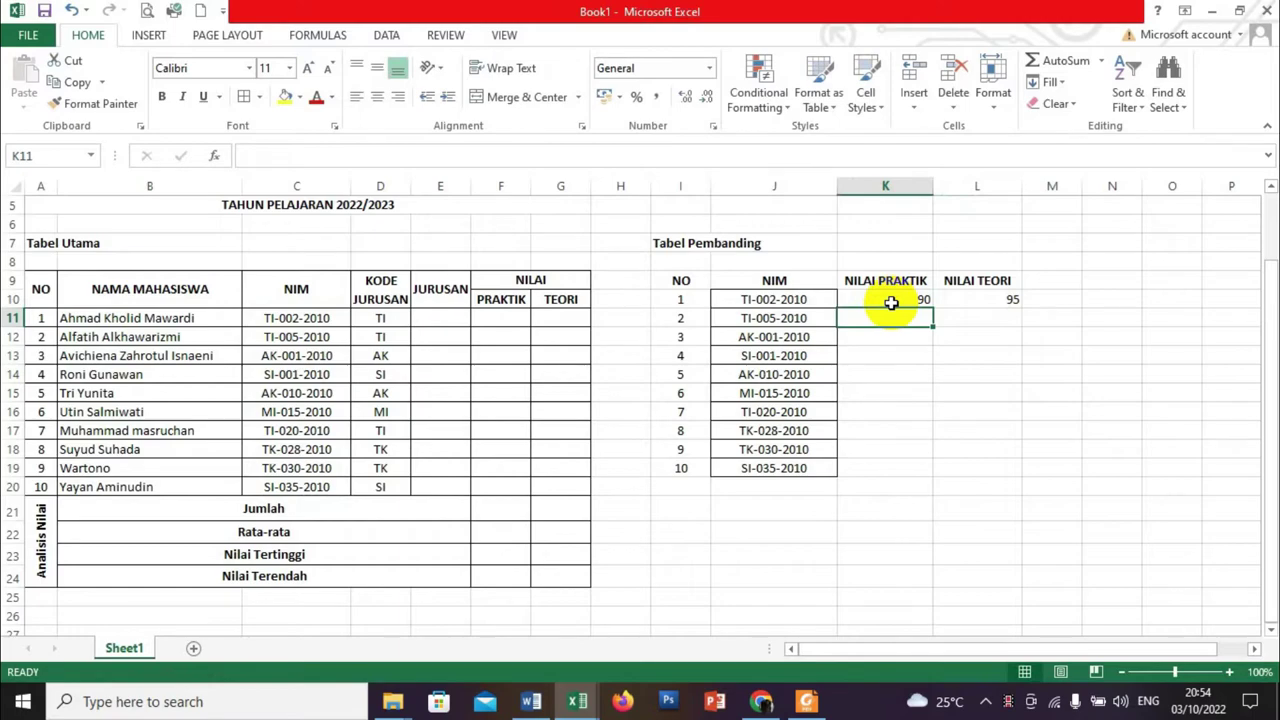
type("85")
key("Tab")
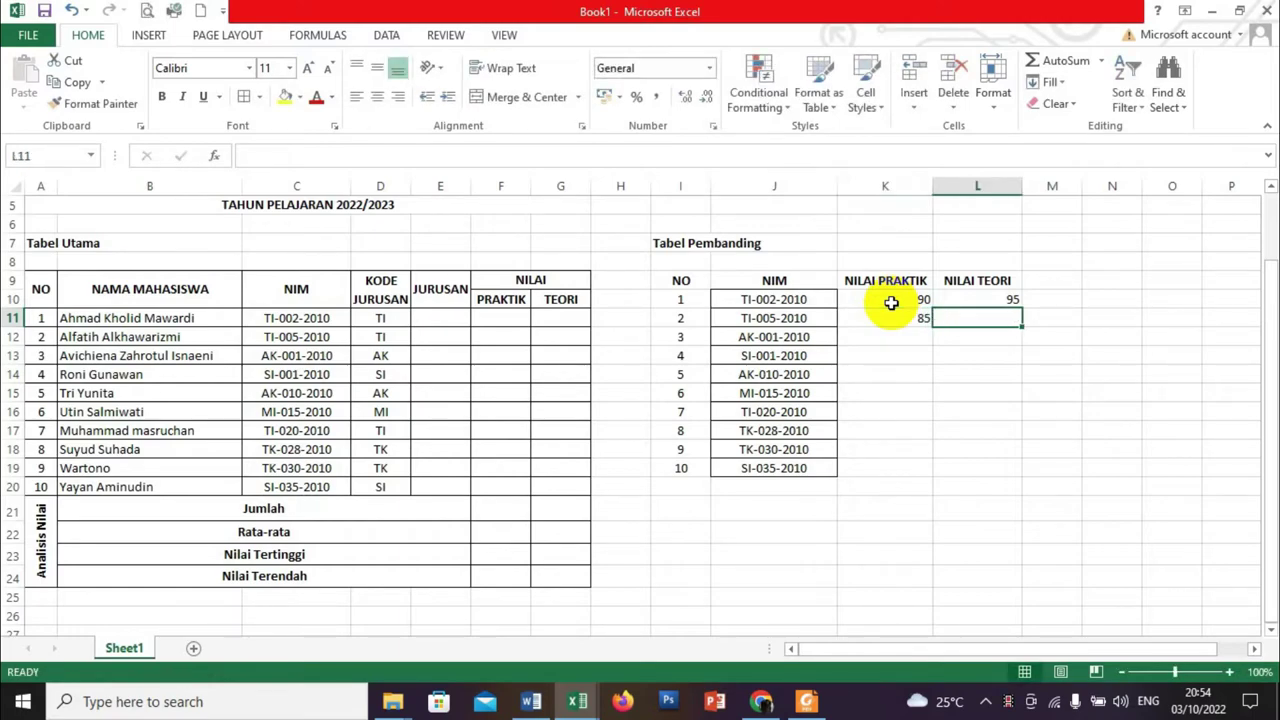
type("85")
key("Return")
Type the next scores (95, 100, 90), then paste the full score list into K10
key("Left")
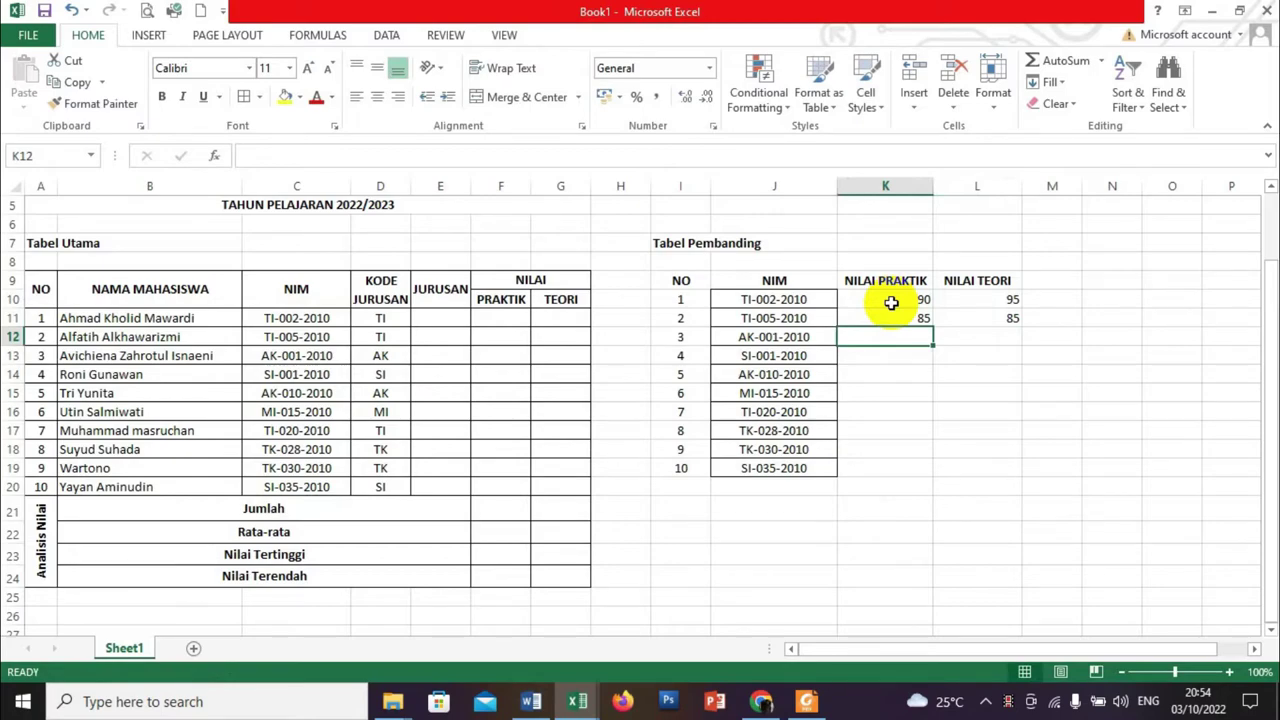
type("95")
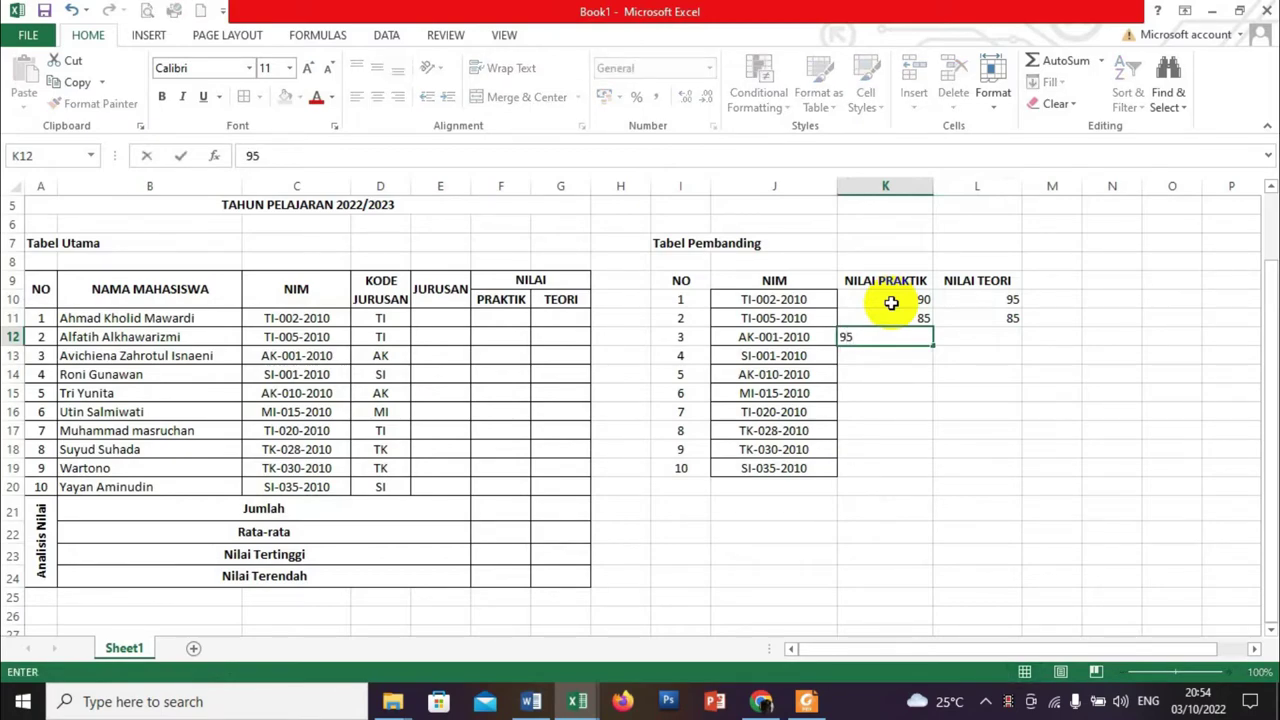
key("Tab")
type("0")
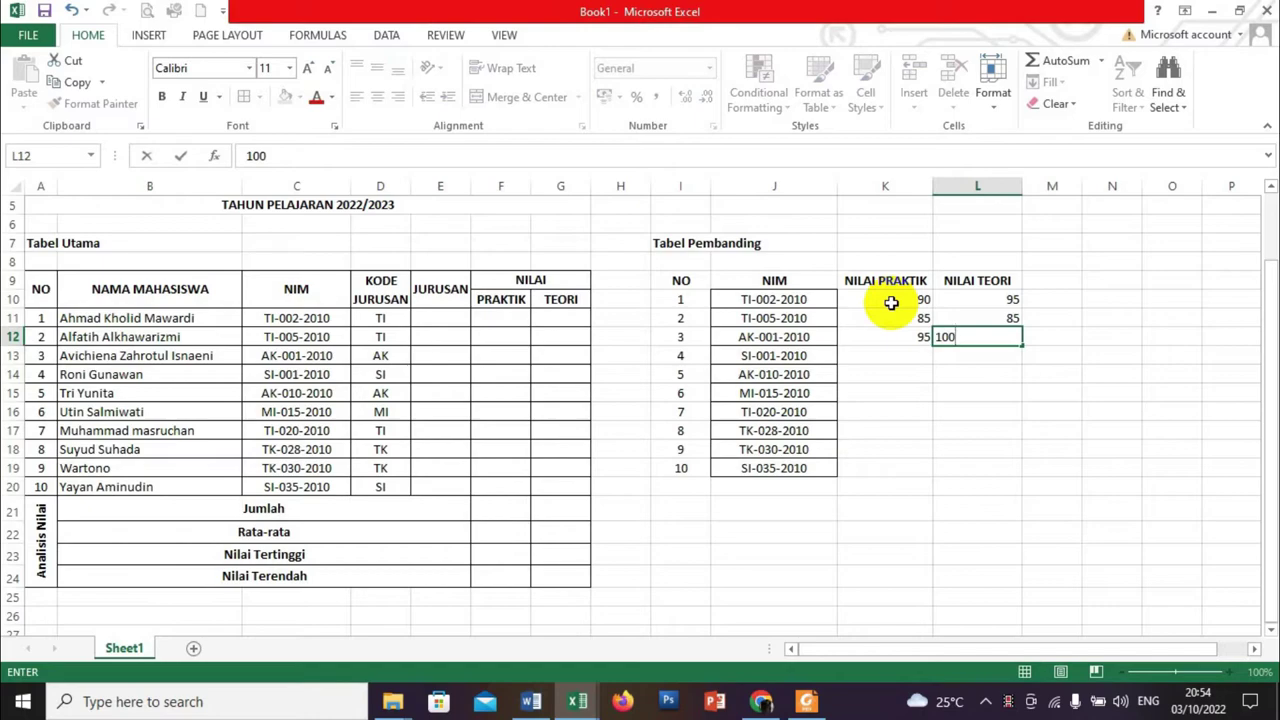
key("Return")
key("Left")
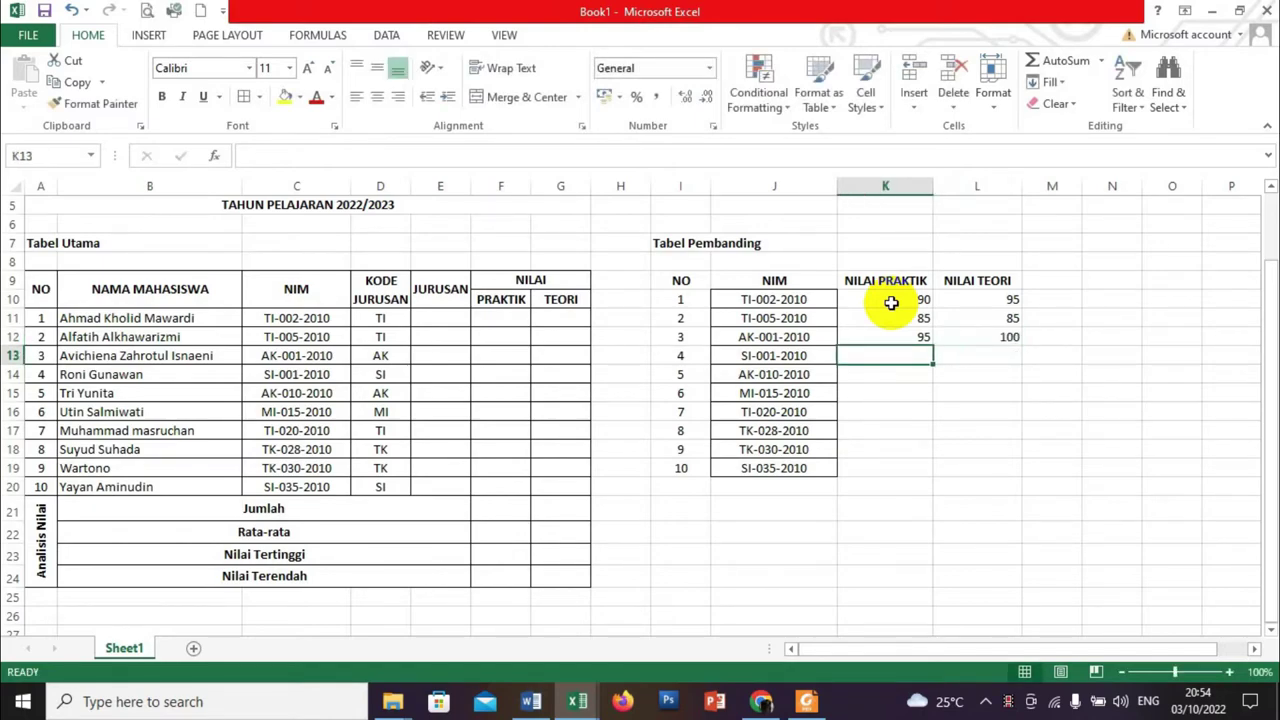
type("90")
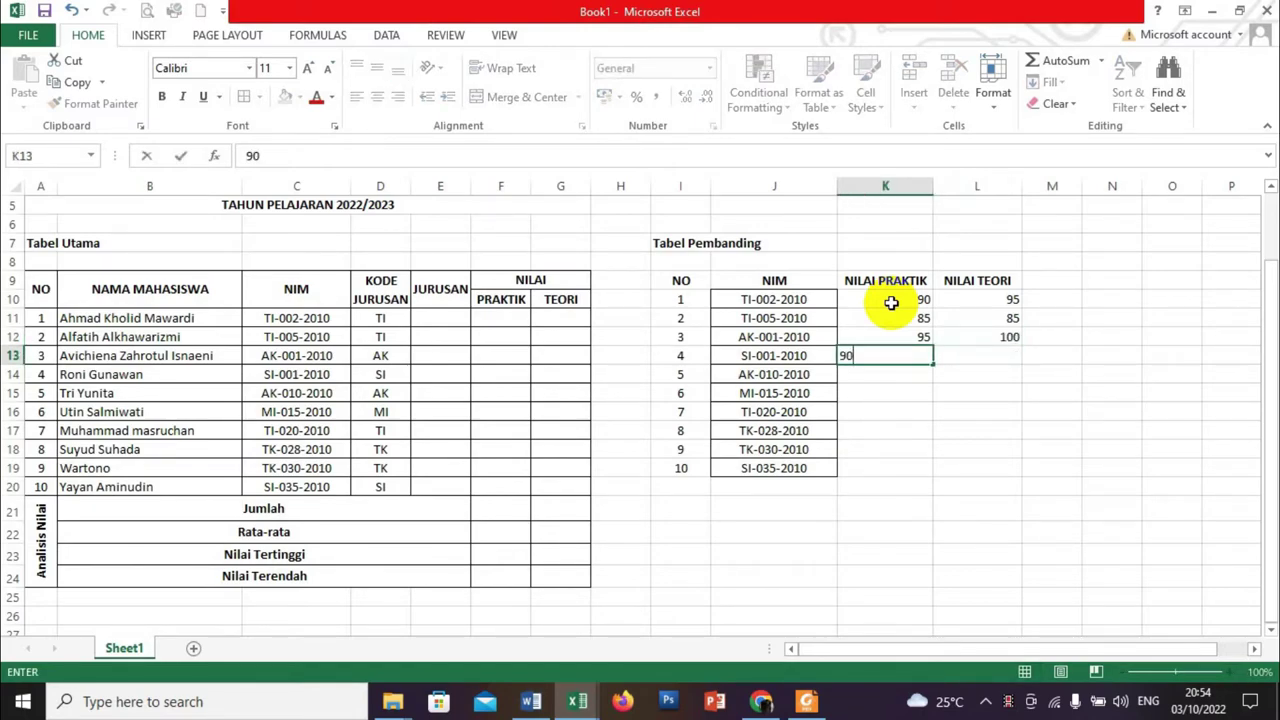
key("Right")
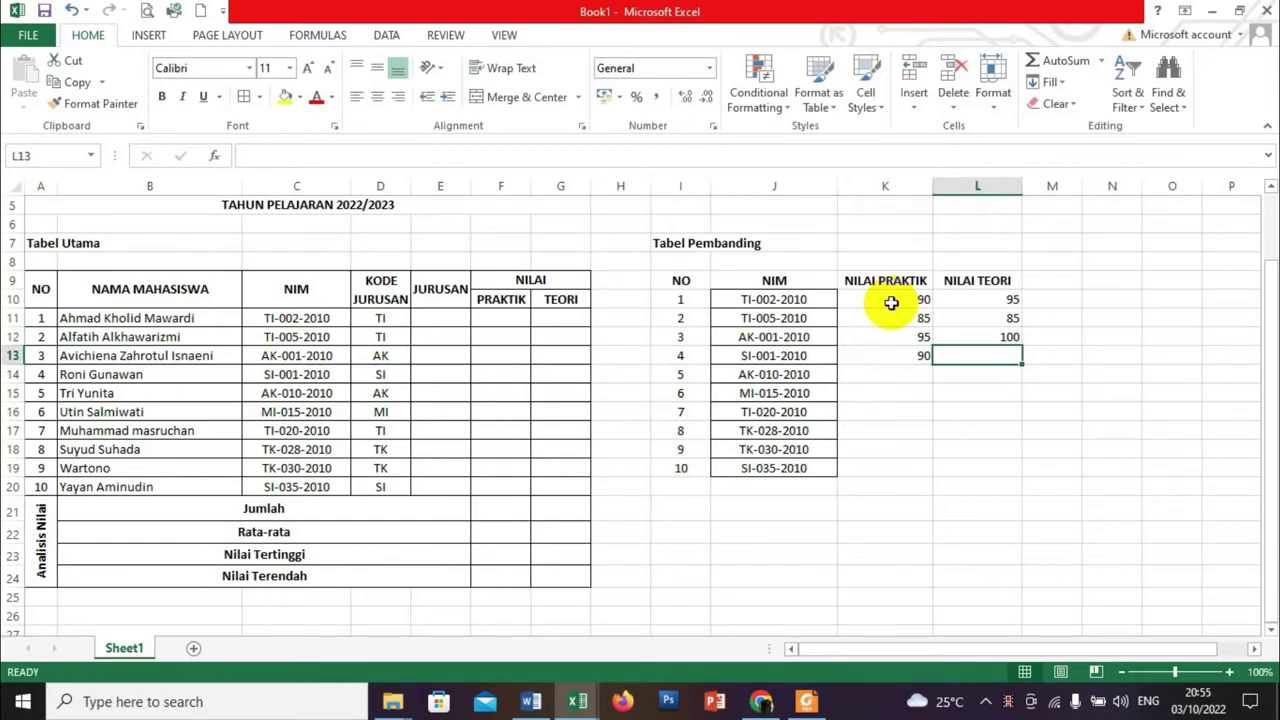
type("8")
left_click(891, 303)
key("ctrl+v")
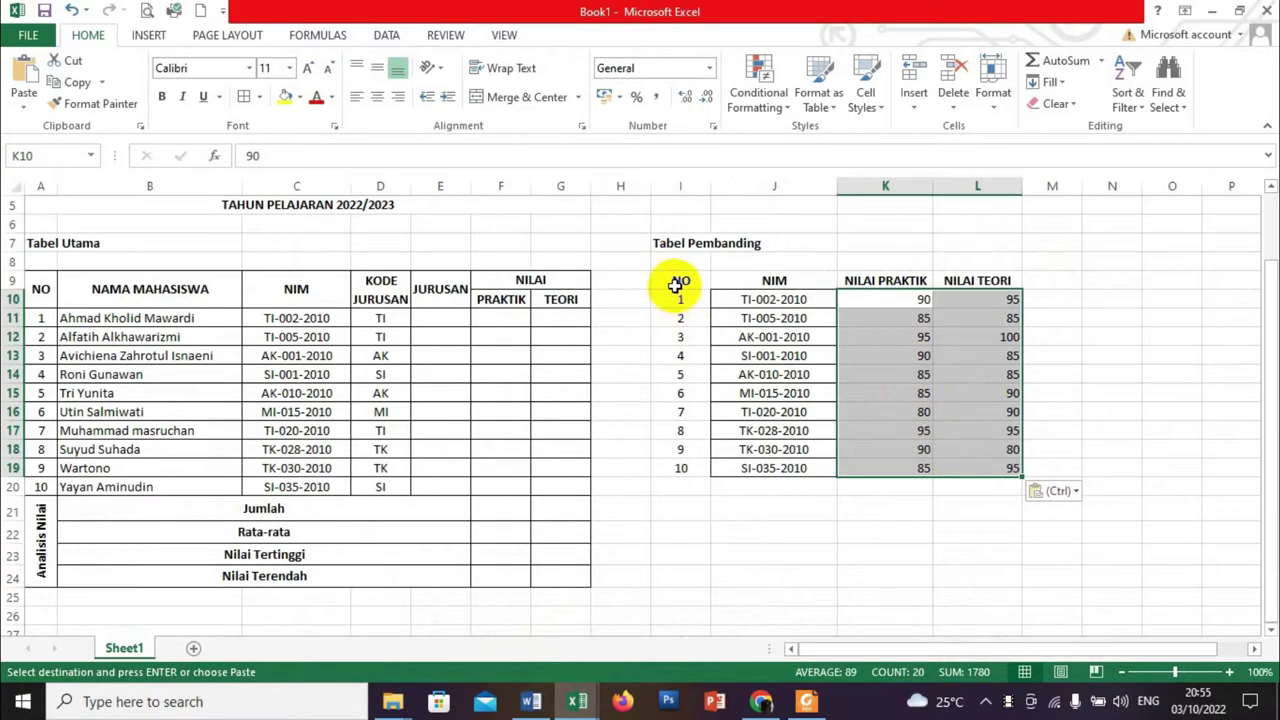
Apply All Borders to the Tabel Pembanding range I9:L19
mouse_move(679, 282)
left_mouse_down()
mouse_move(944, 336)
mouse_move(996, 469)
left_mouse_up()
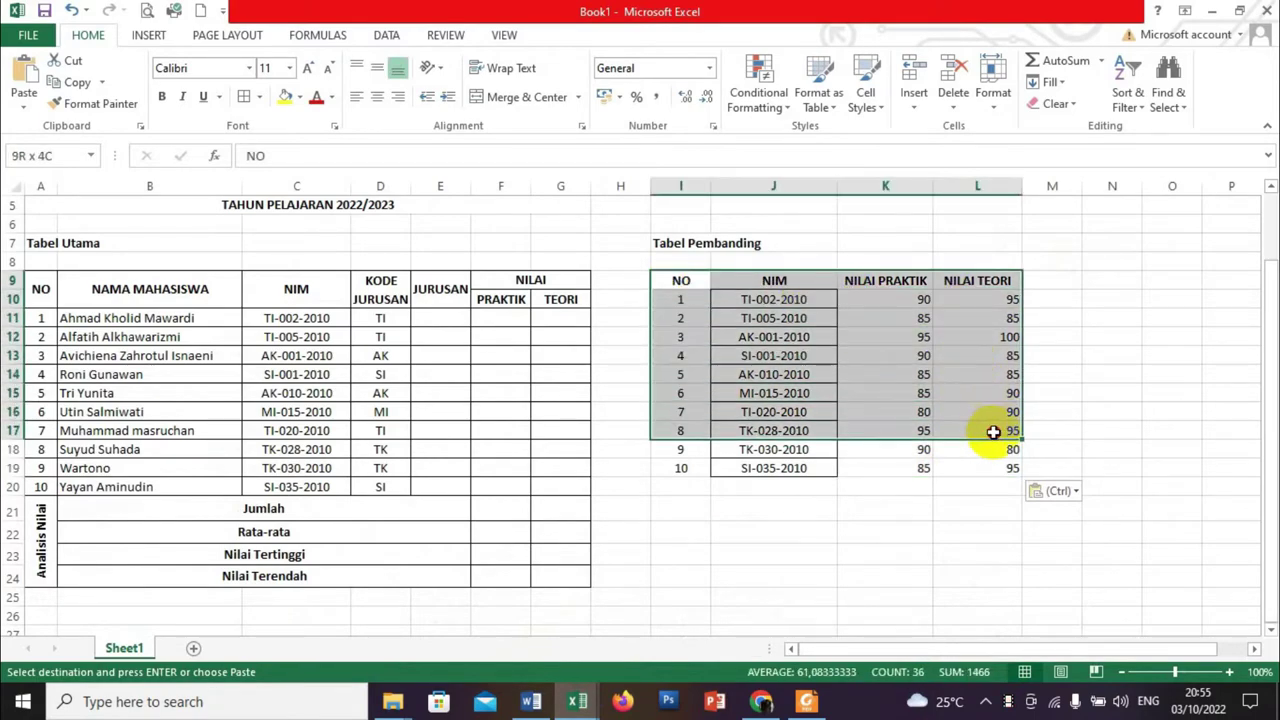
left_click(259, 97)
left_click(292, 256)
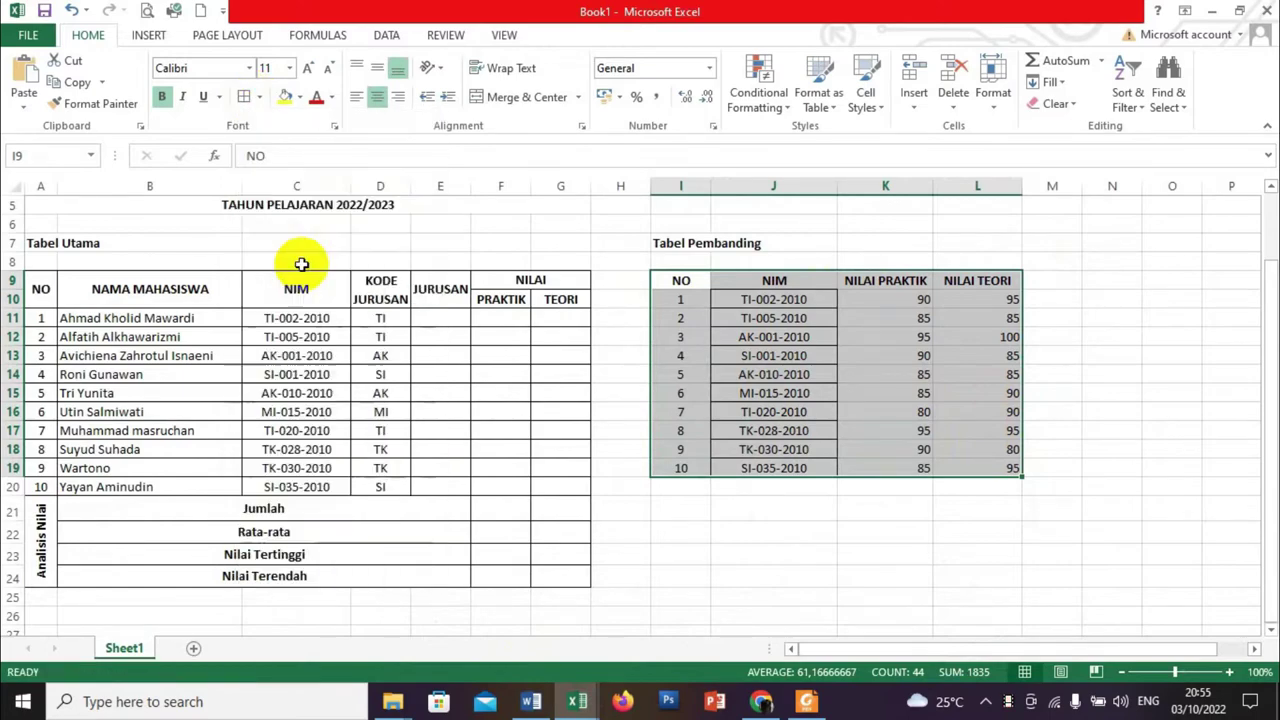
Centre the scores in K10:L19 and select the score headings K9:L9
left_click_drag(920, 302, 974, 472)
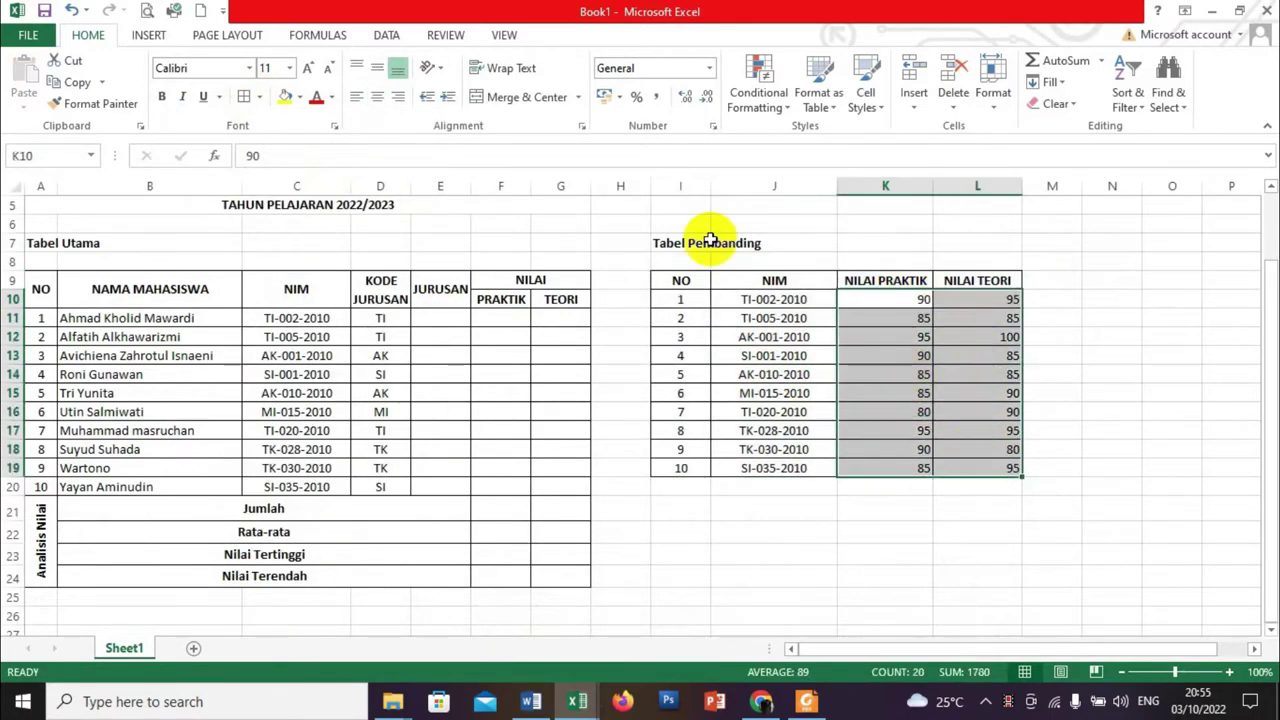
left_click(378, 100)
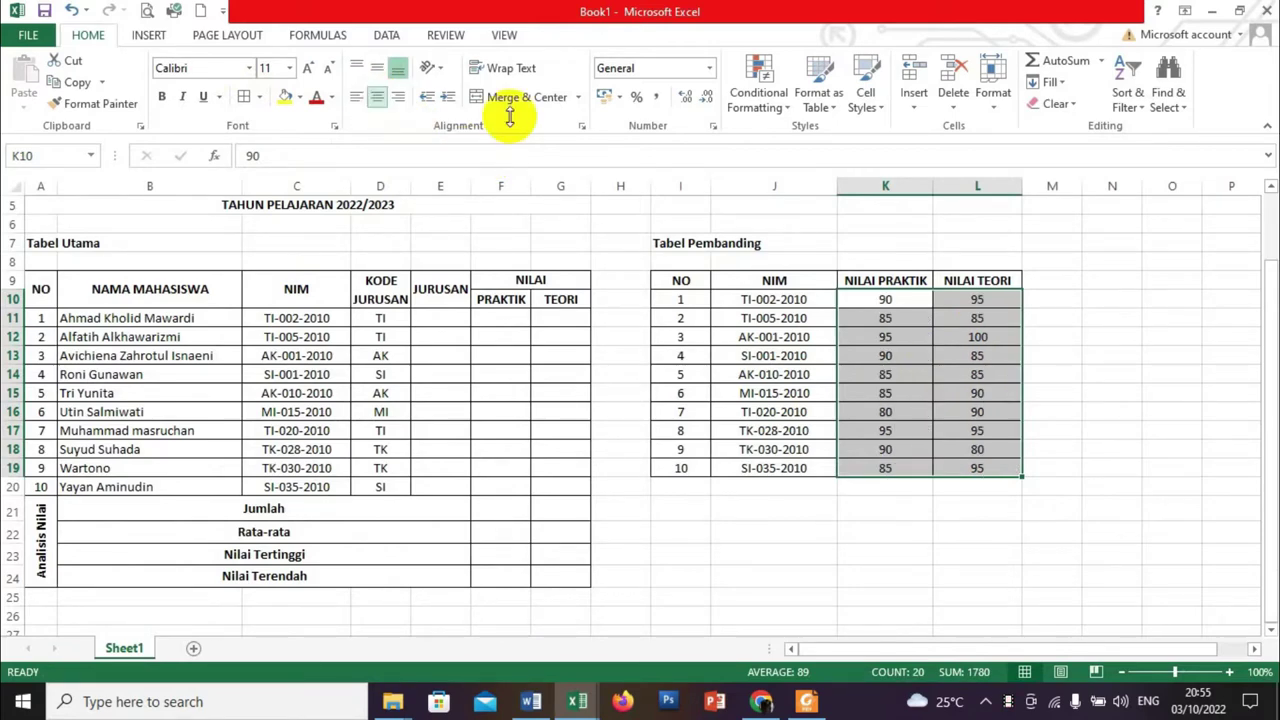
left_click(903, 283)
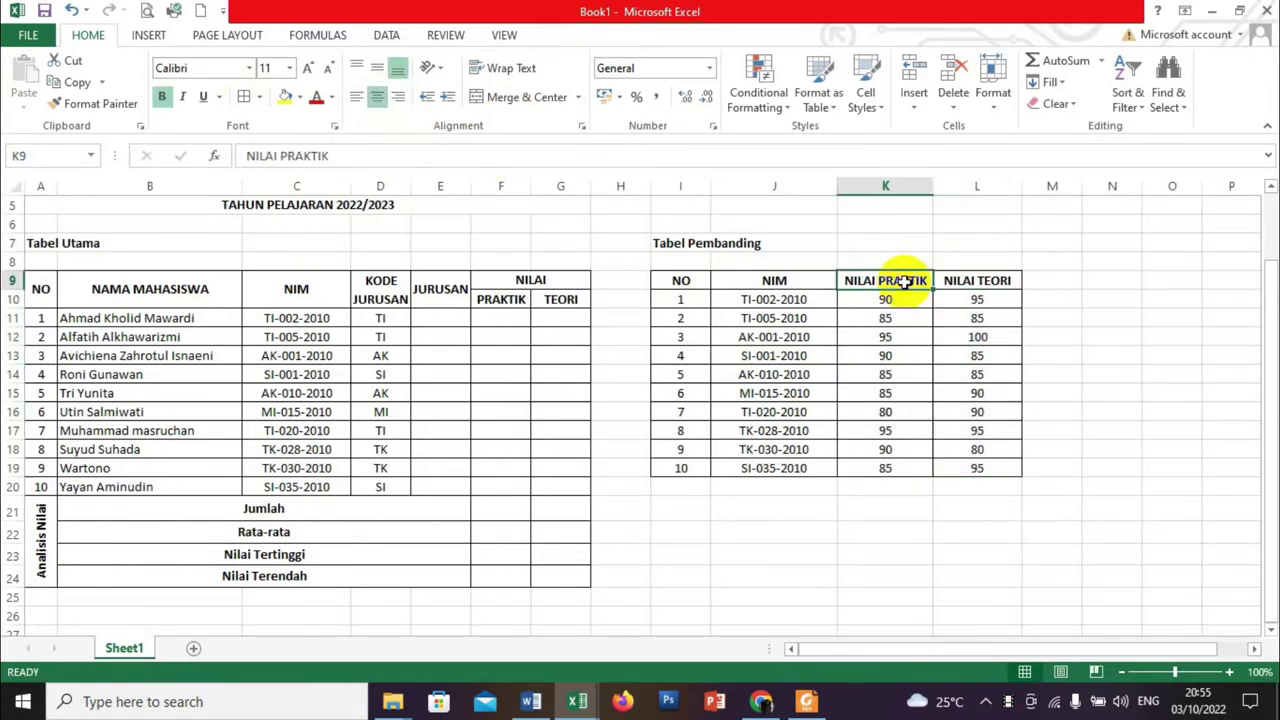
left_click_drag(913, 282, 934, 282)
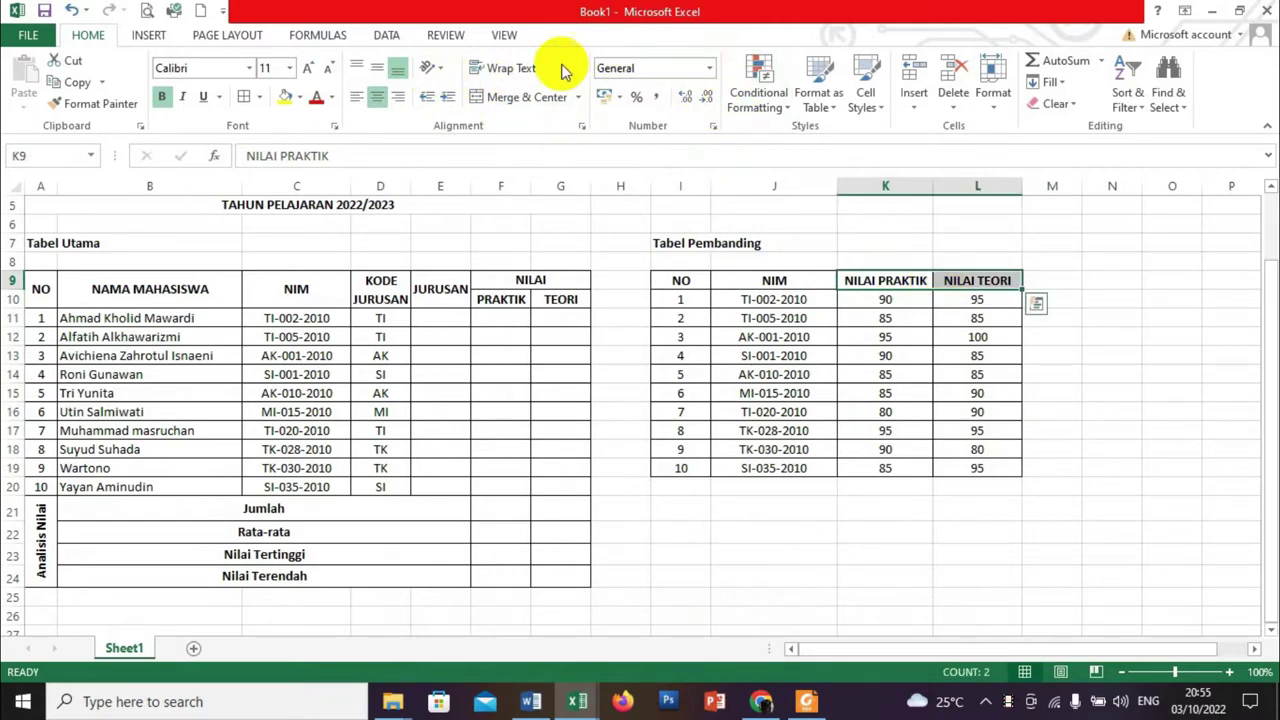
Wrap the score headings onto two lines, narrow columns K and L, and heighten row 9
left_click(522, 75)
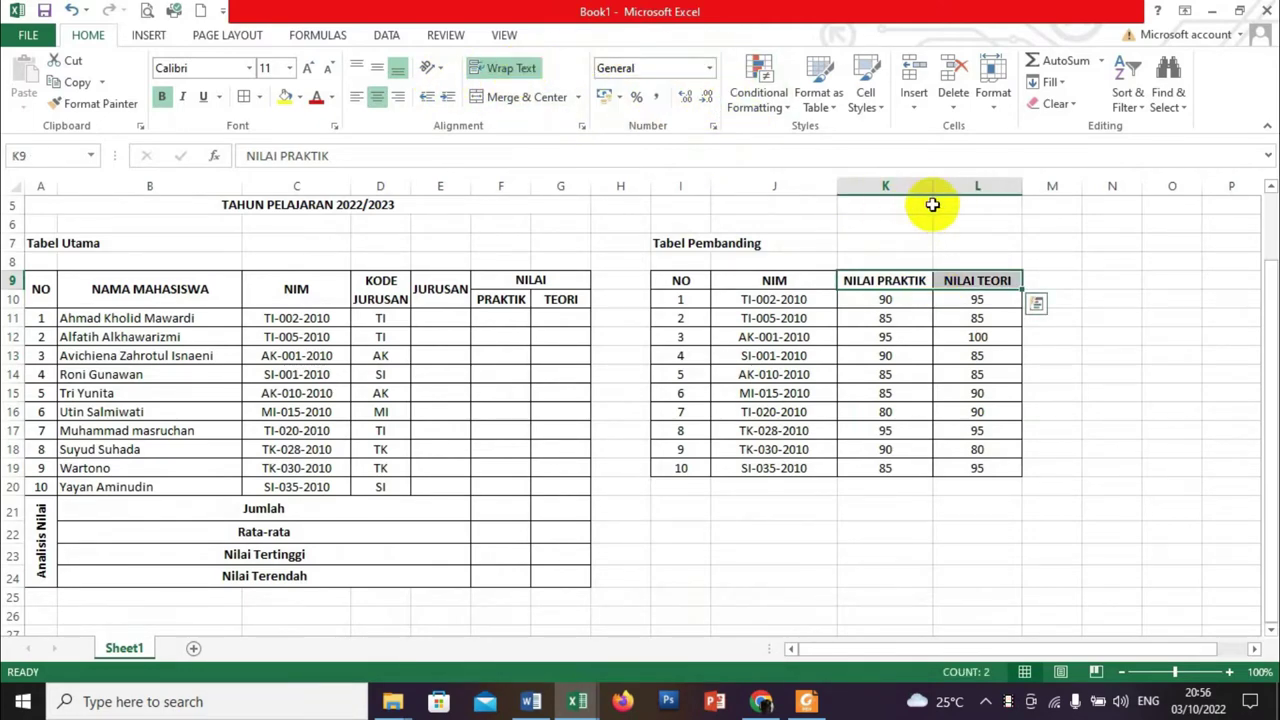
left_click_drag(931, 192, 913, 192)
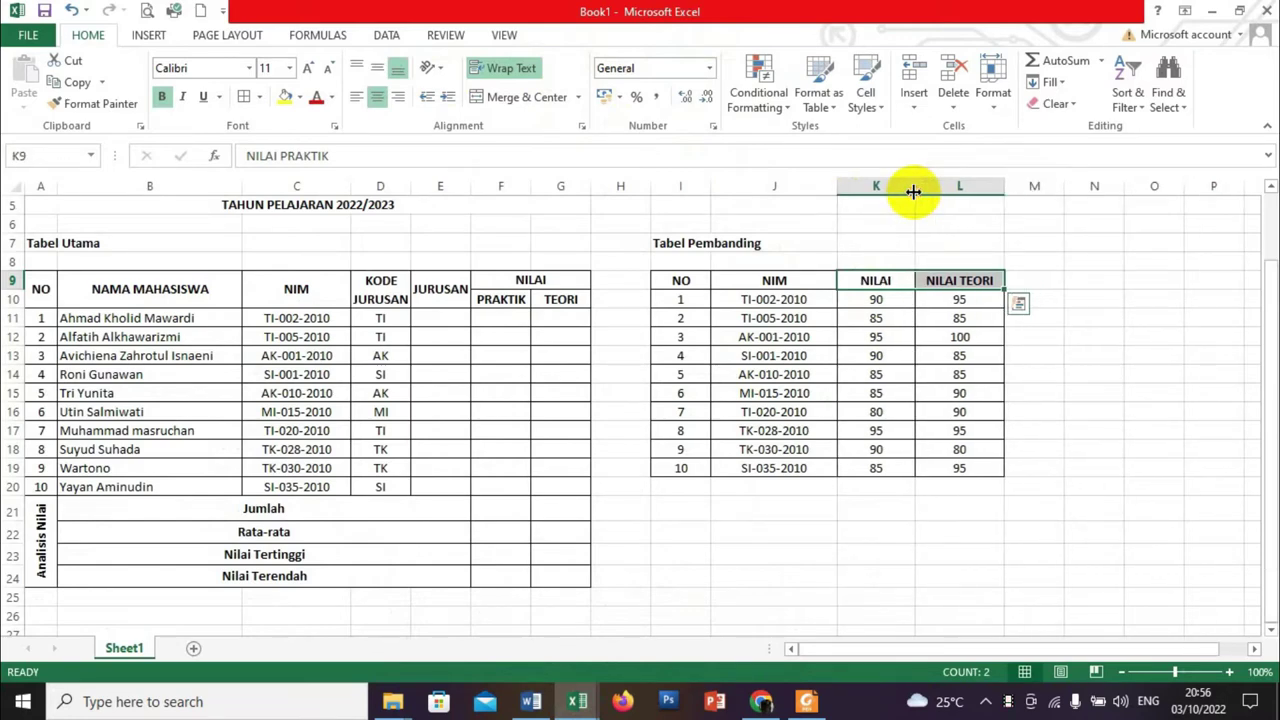
left_click_drag(1004, 192, 977, 193)
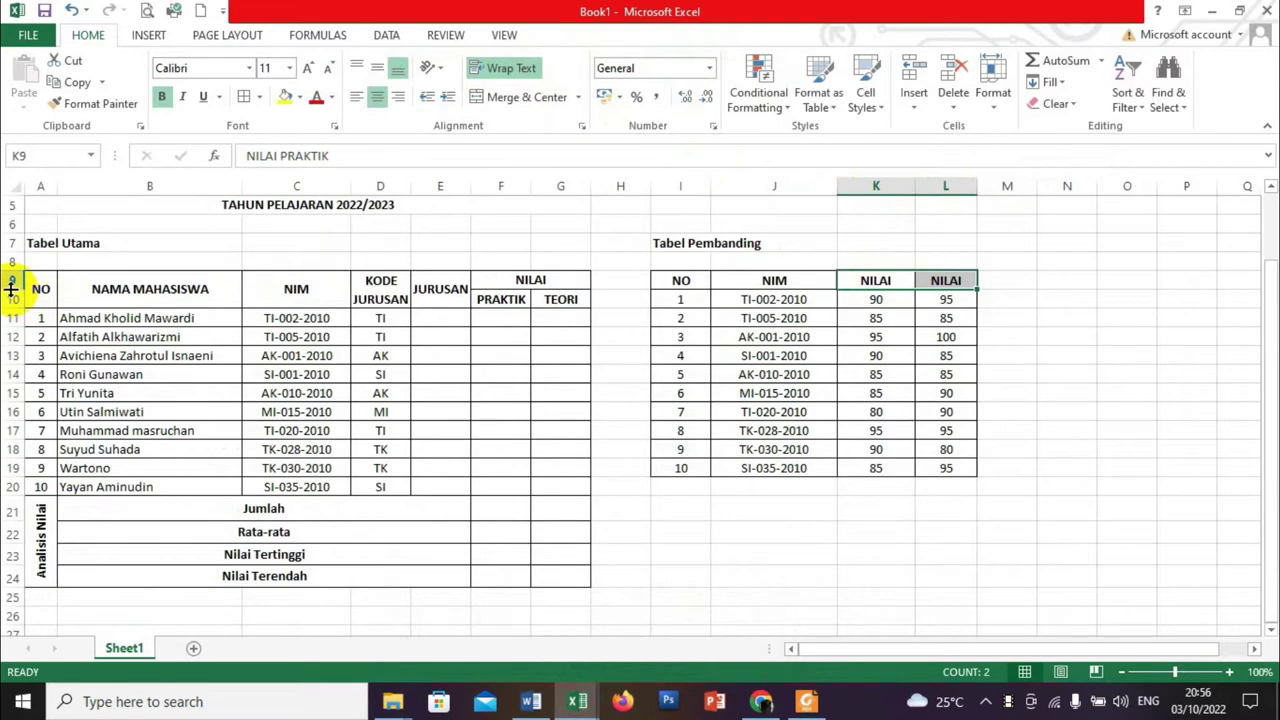
left_click_drag(11, 289, 10, 314)
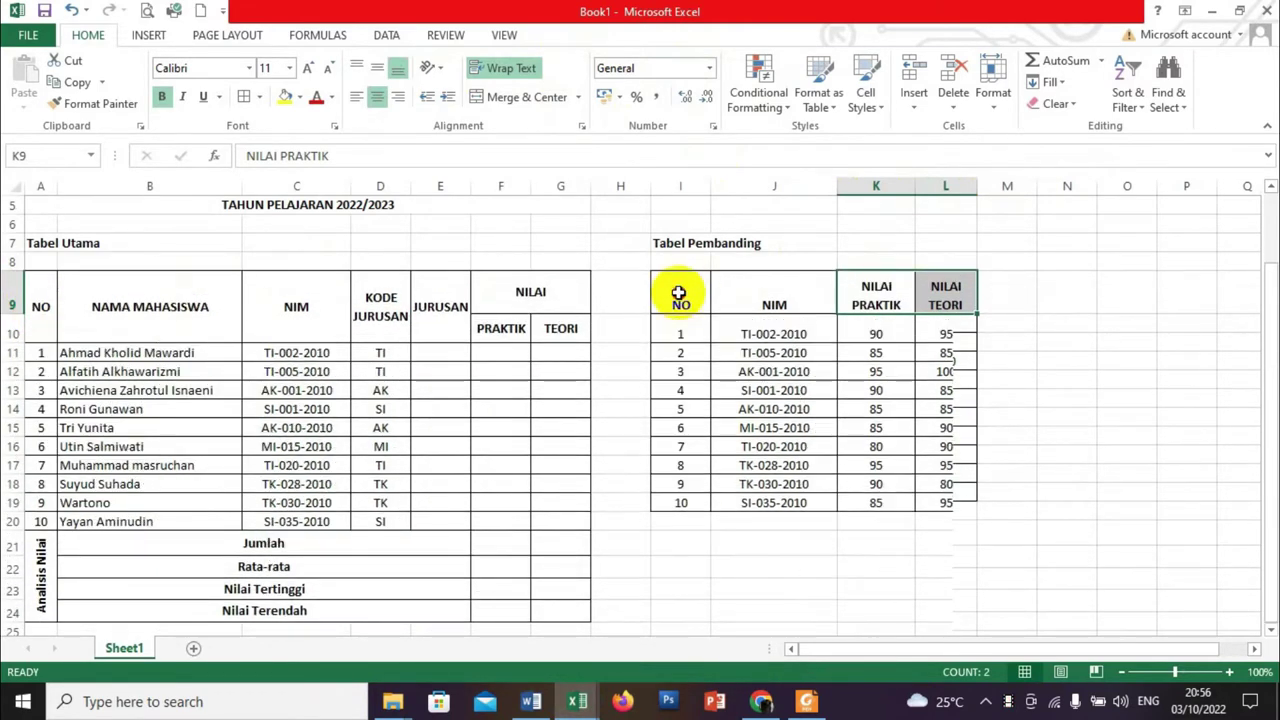
Vertically centre the comparison table's contents and shorten row 10
mouse_move(679, 291)
left_mouse_down()
mouse_move(946, 290)
mouse_move(940, 505)
left_mouse_up()
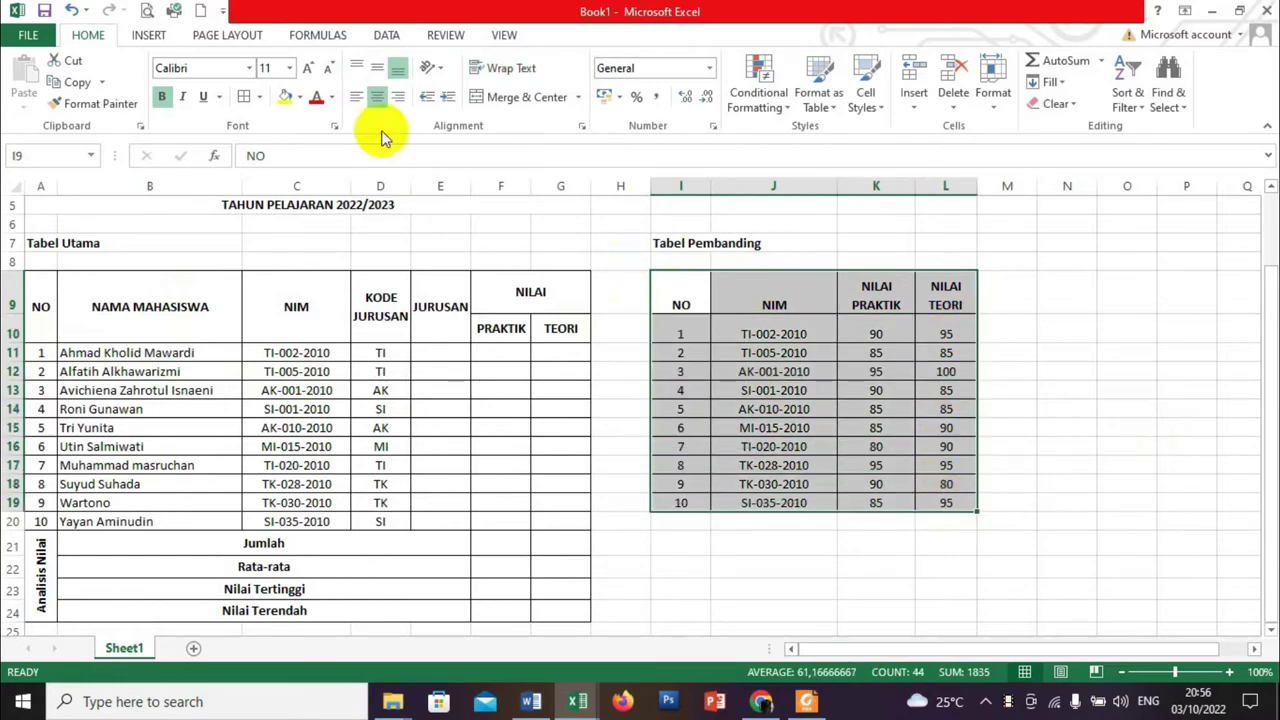
left_click(376, 67)
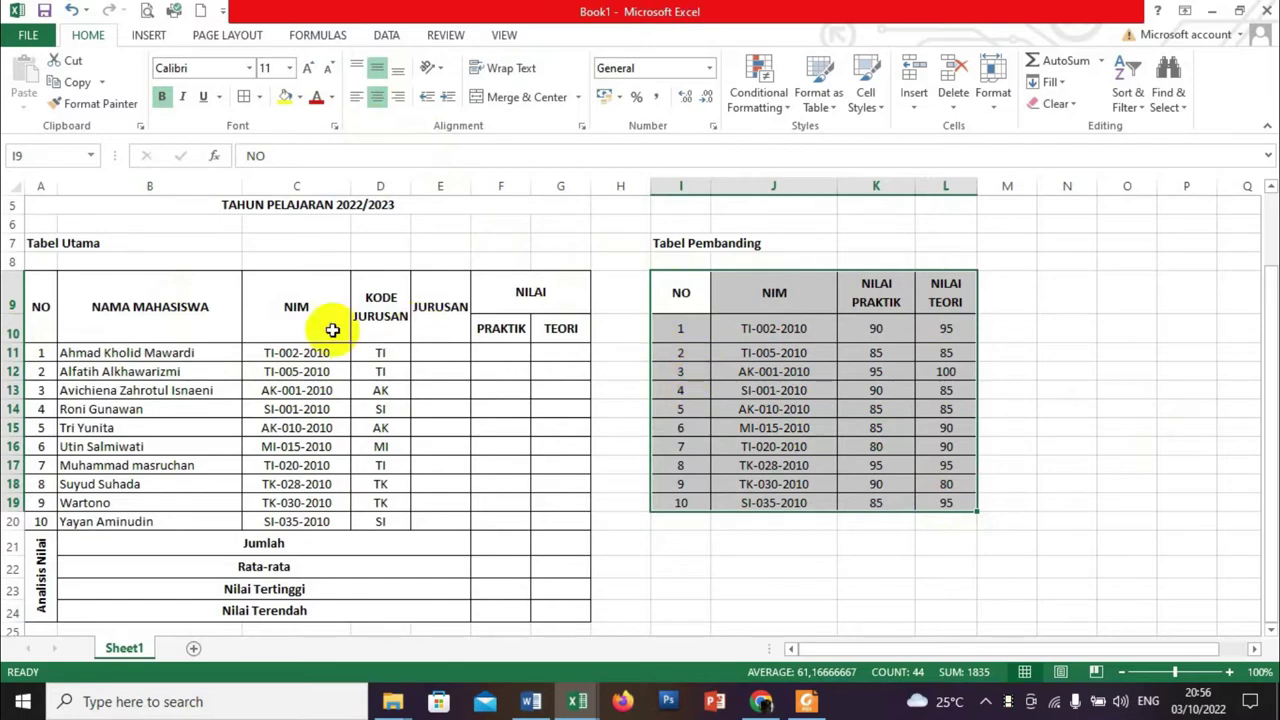
left_click_drag(17, 342, 17, 333)
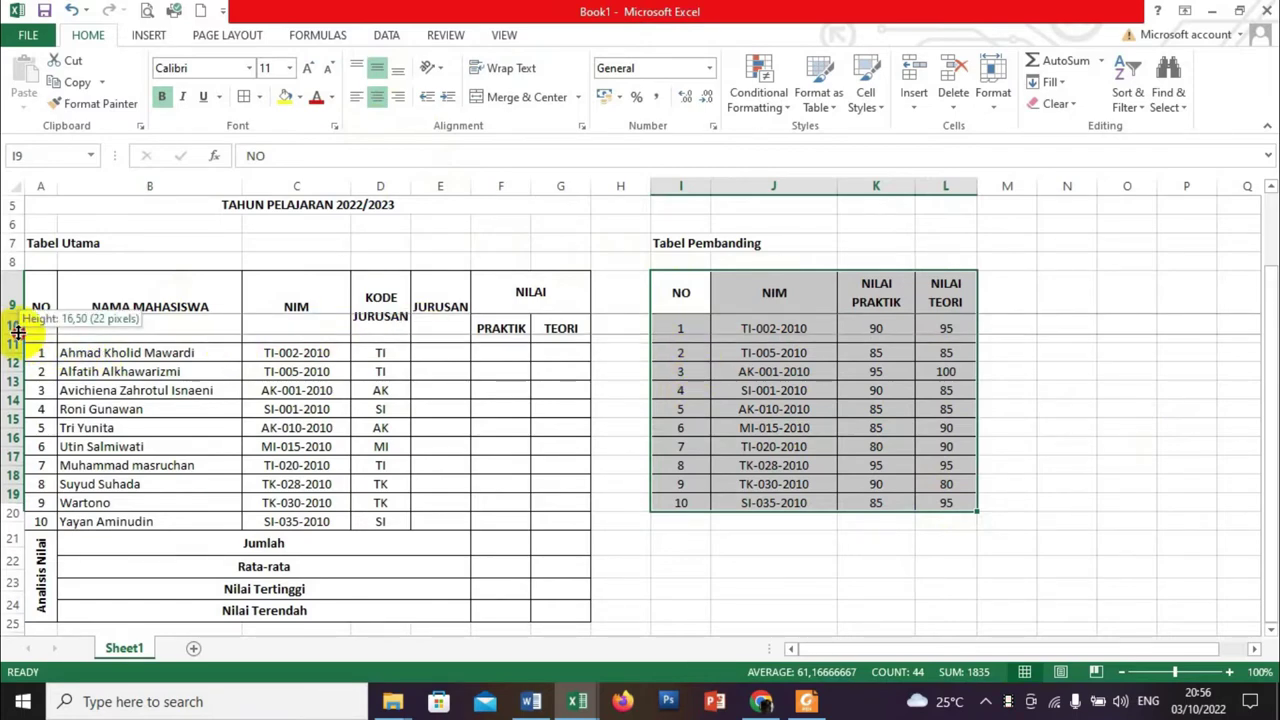
left_click(894, 557)
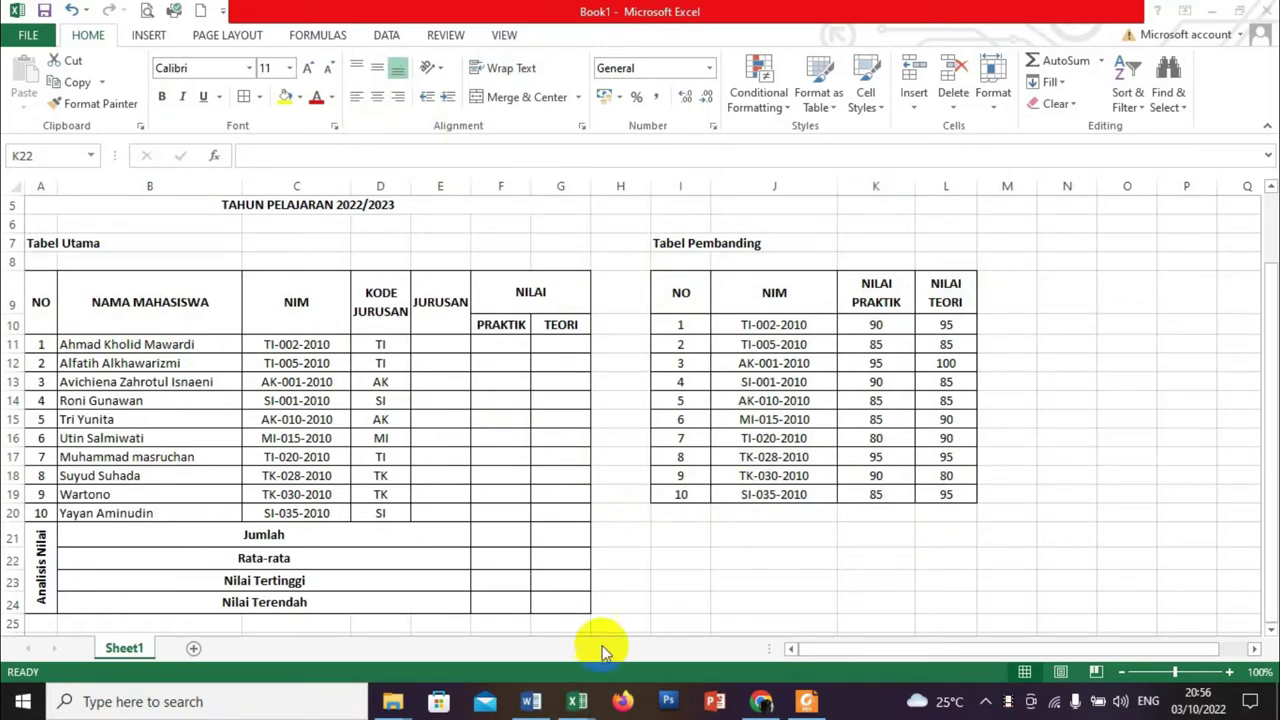
left_click(440, 346)
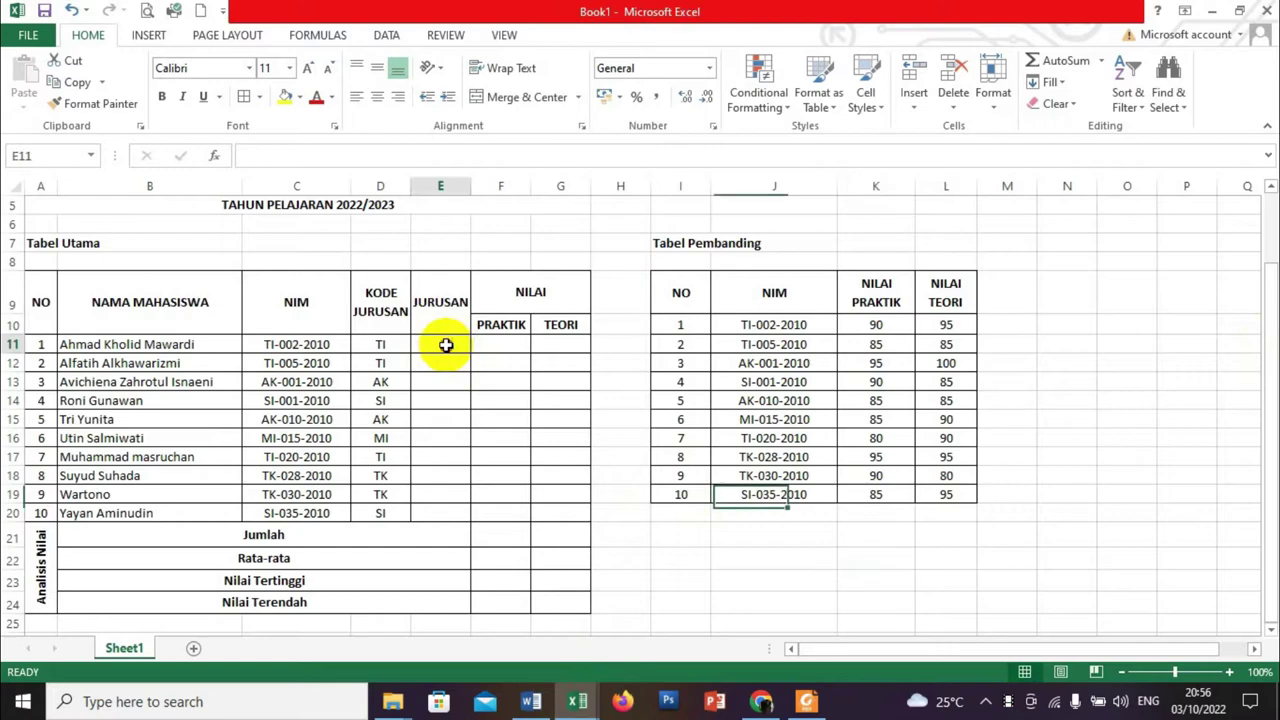
left_click(450, 400)
left_click(457, 478)
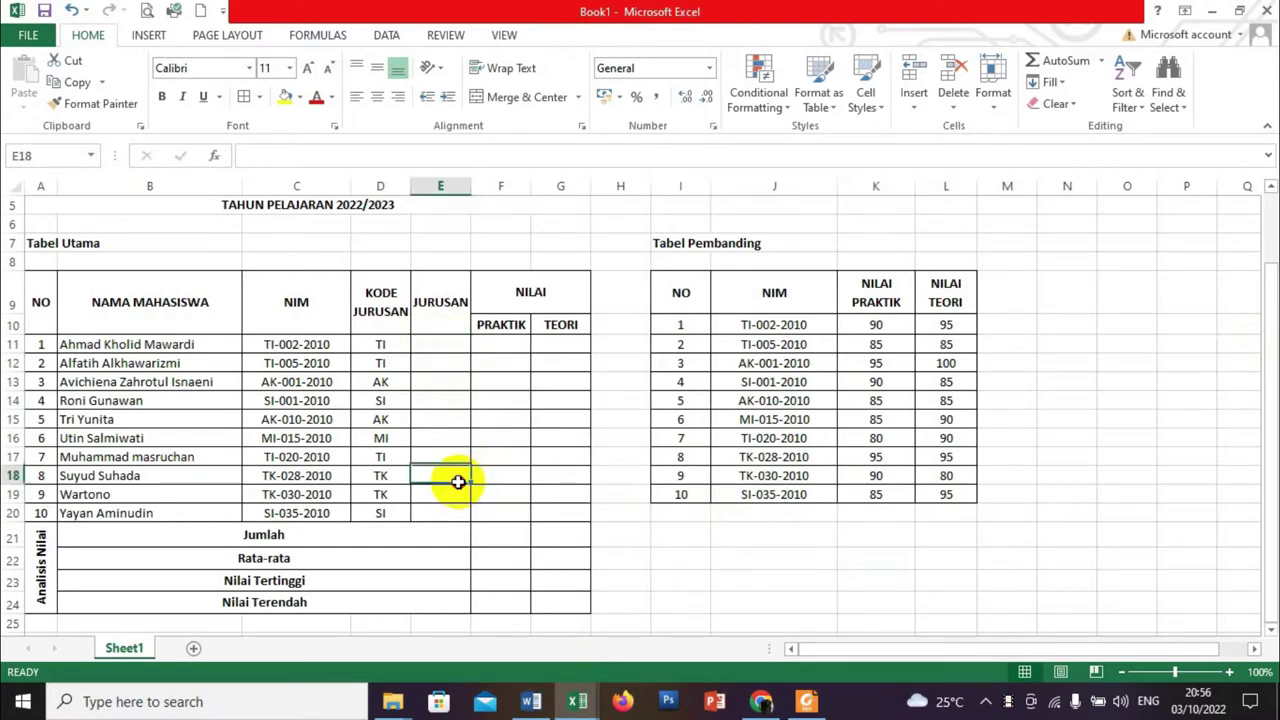
left_click(456, 514)
left_click(672, 539)
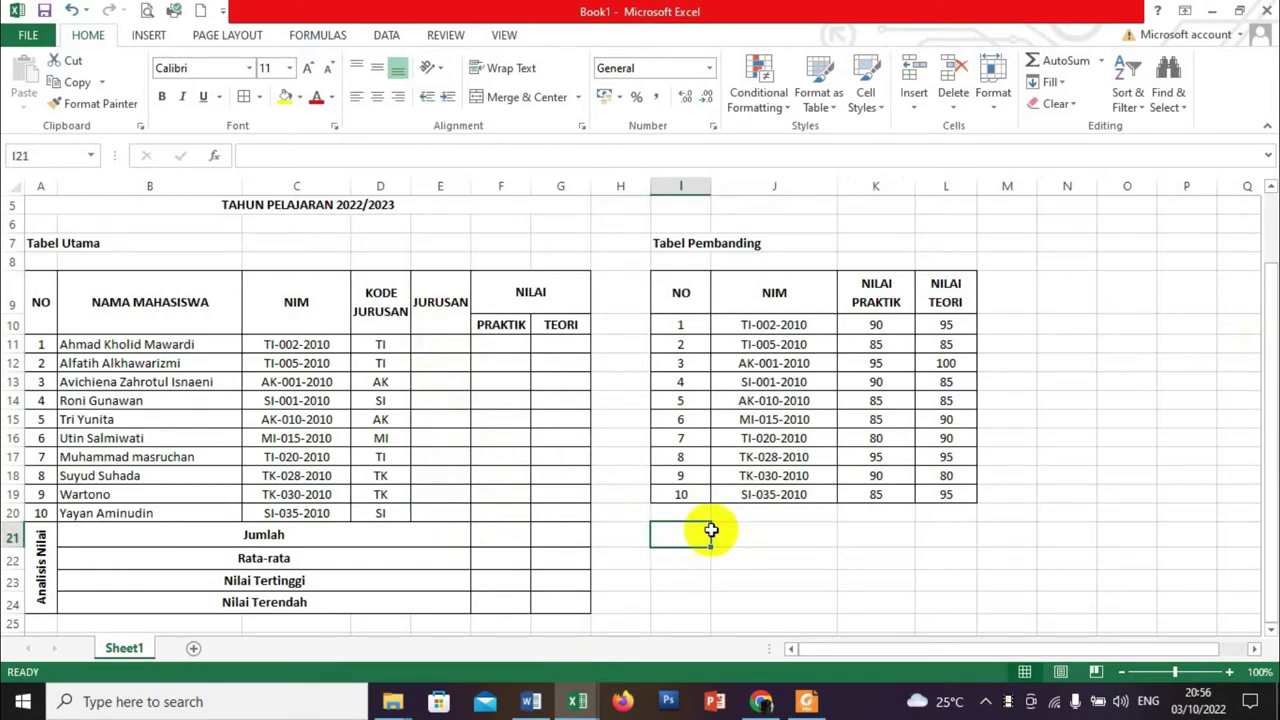
Type the instruction sentence ending 'dengan ketentuan sebagai berikut:' in I21
left_click_drag(672, 539, 661, 529)
type("Isi bagian")
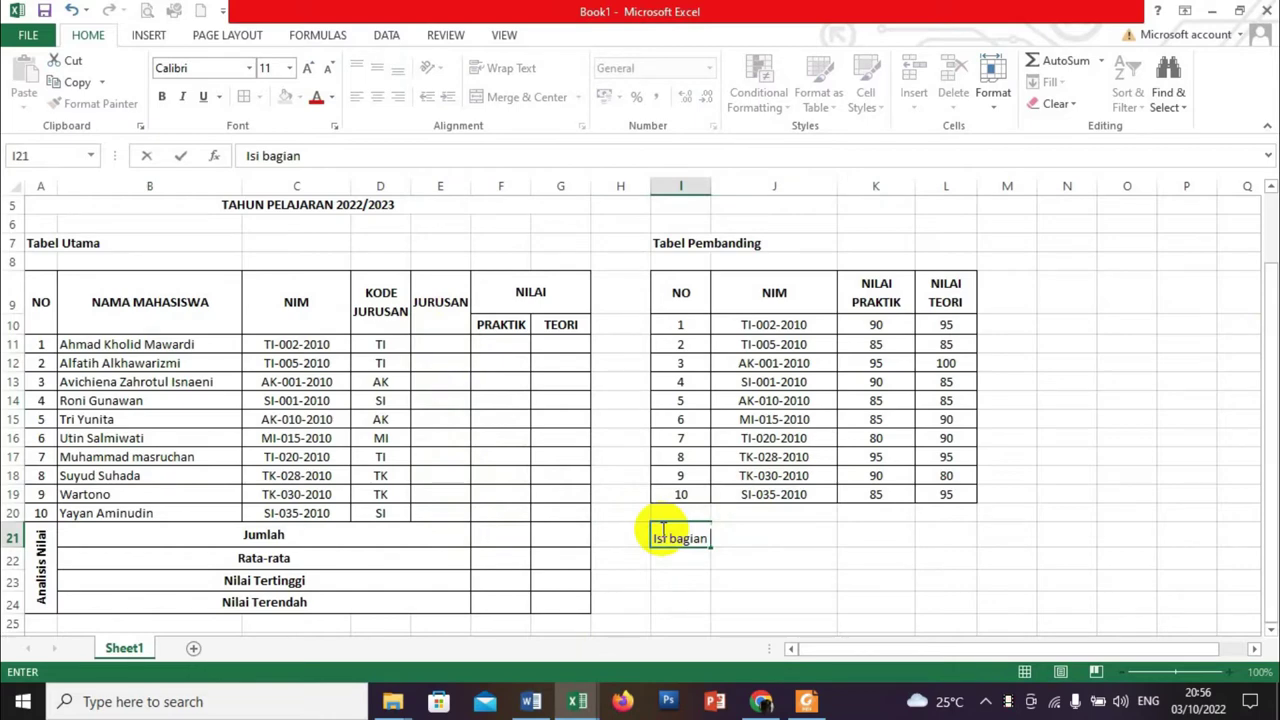
type("dengan ketent")
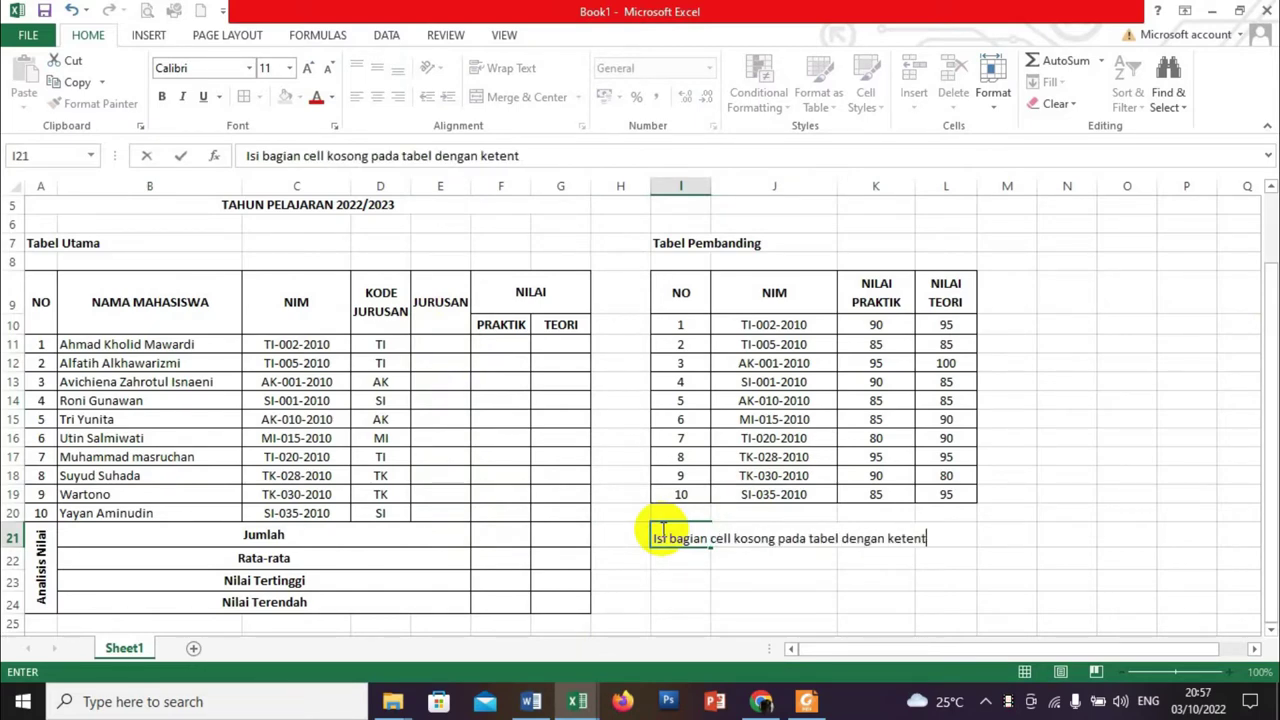
type("uan sebagai berikut:")
key("Return")
Paste the three-point criteria list into I22 and open its second line for editing
type("1")
key("Escape")
type("J")
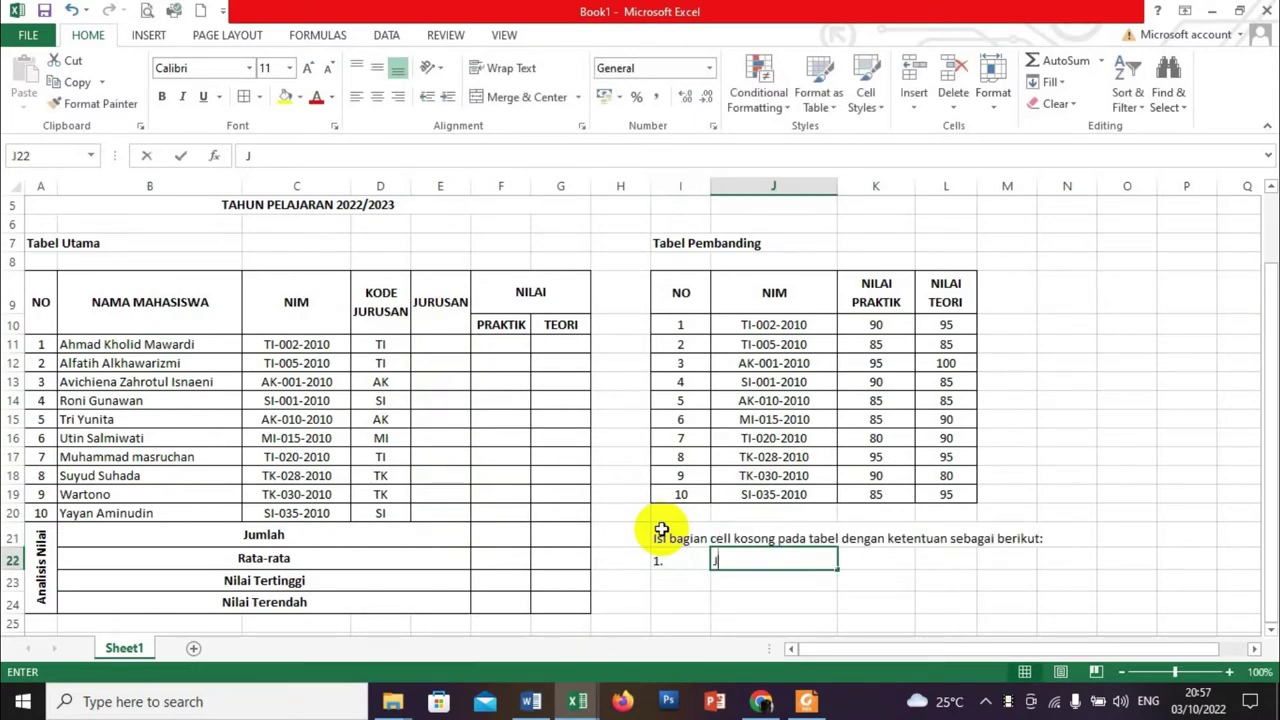
key("ctrl+v")
scroll(1275, 453, "down", 1)
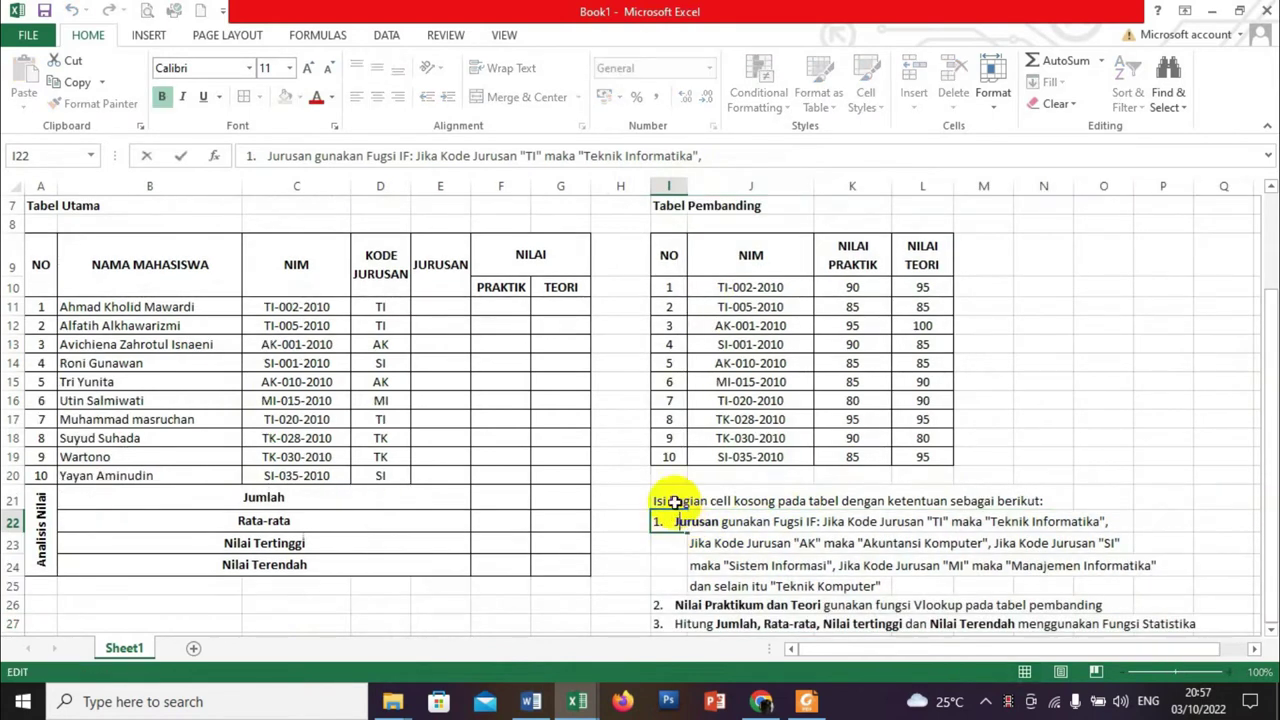
left_click(660, 521)
left_click(668, 606)
double_click(668, 606)
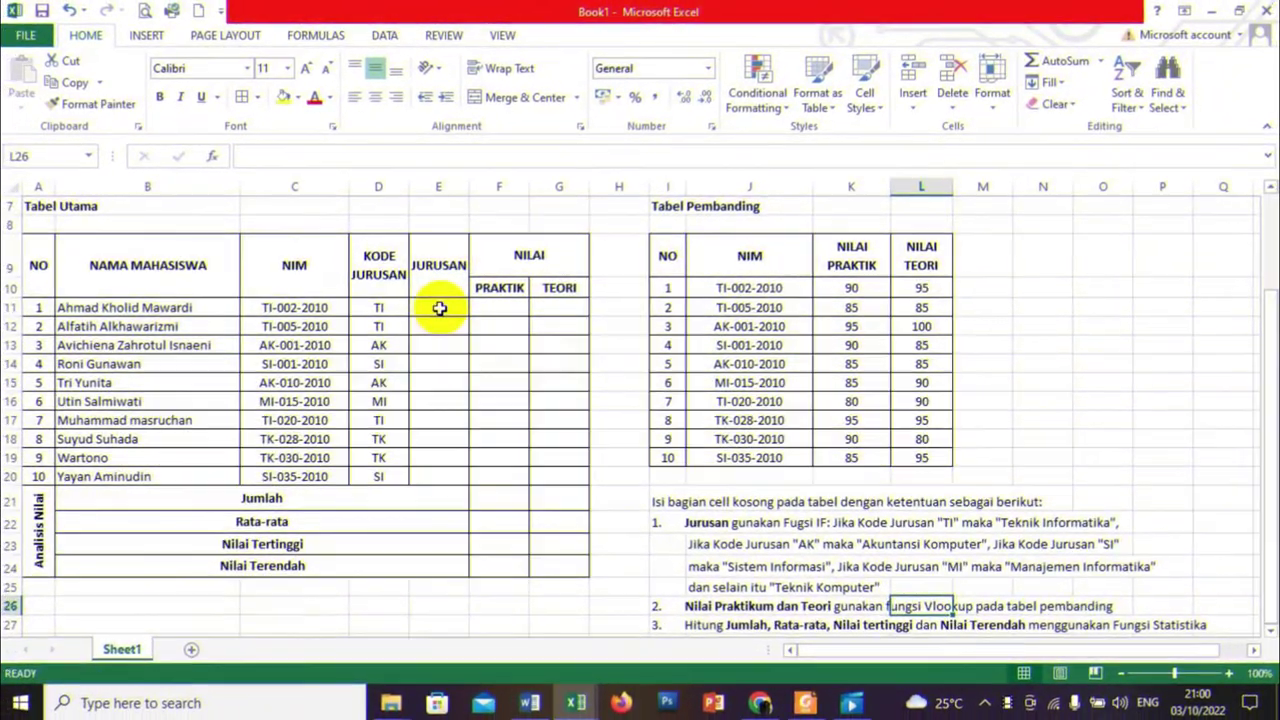
left_click(439, 308)
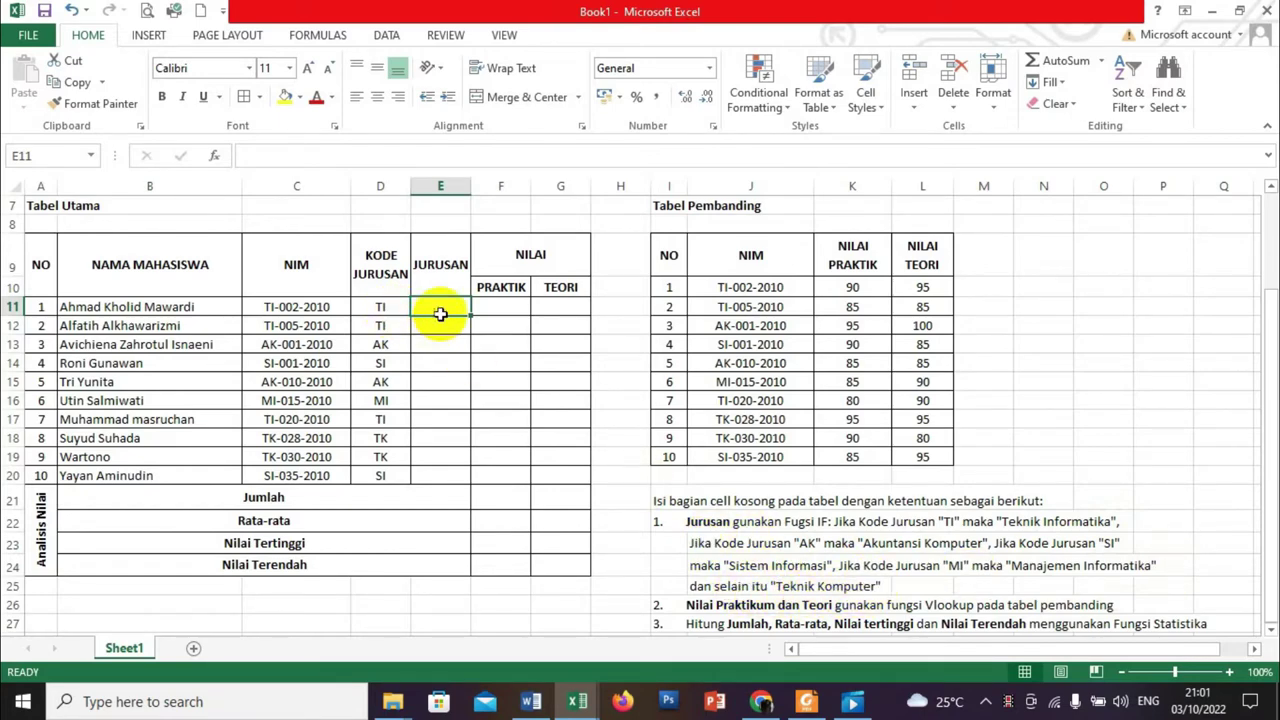
Widen column E and begin the formula =IF( in cell E11
left_click_drag(468, 189, 503, 189)
type("=")
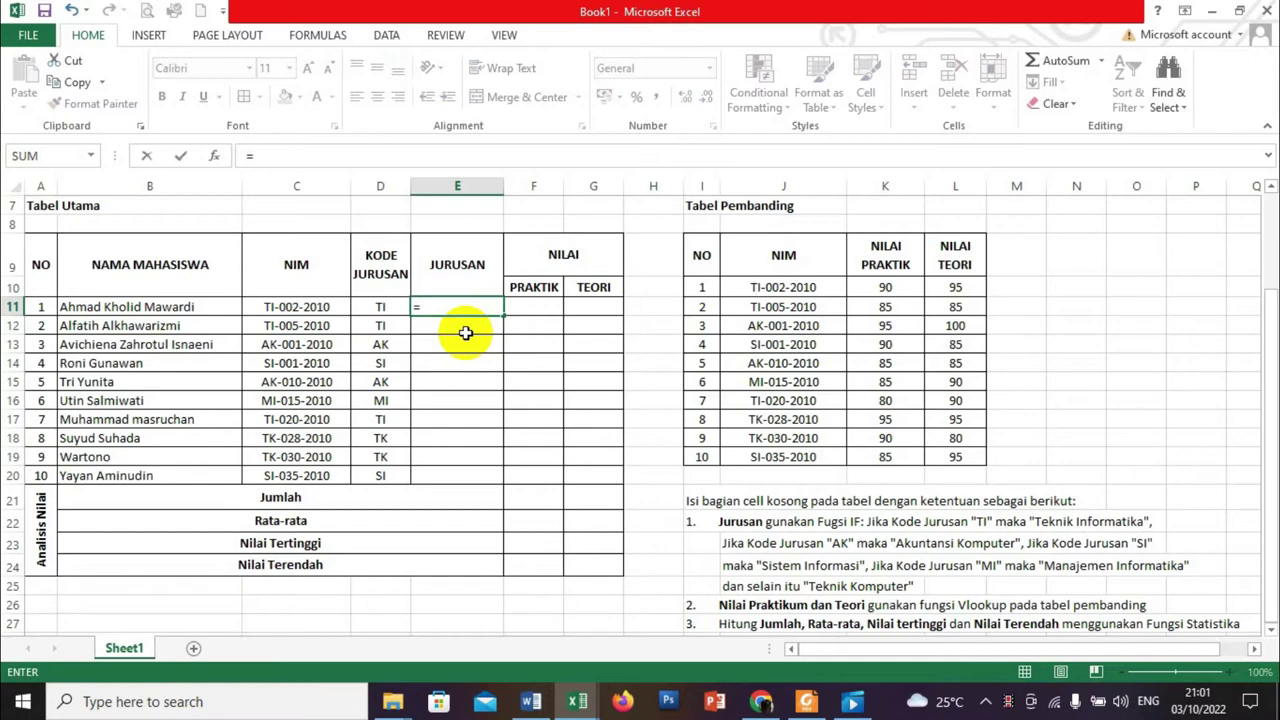
type("IF")
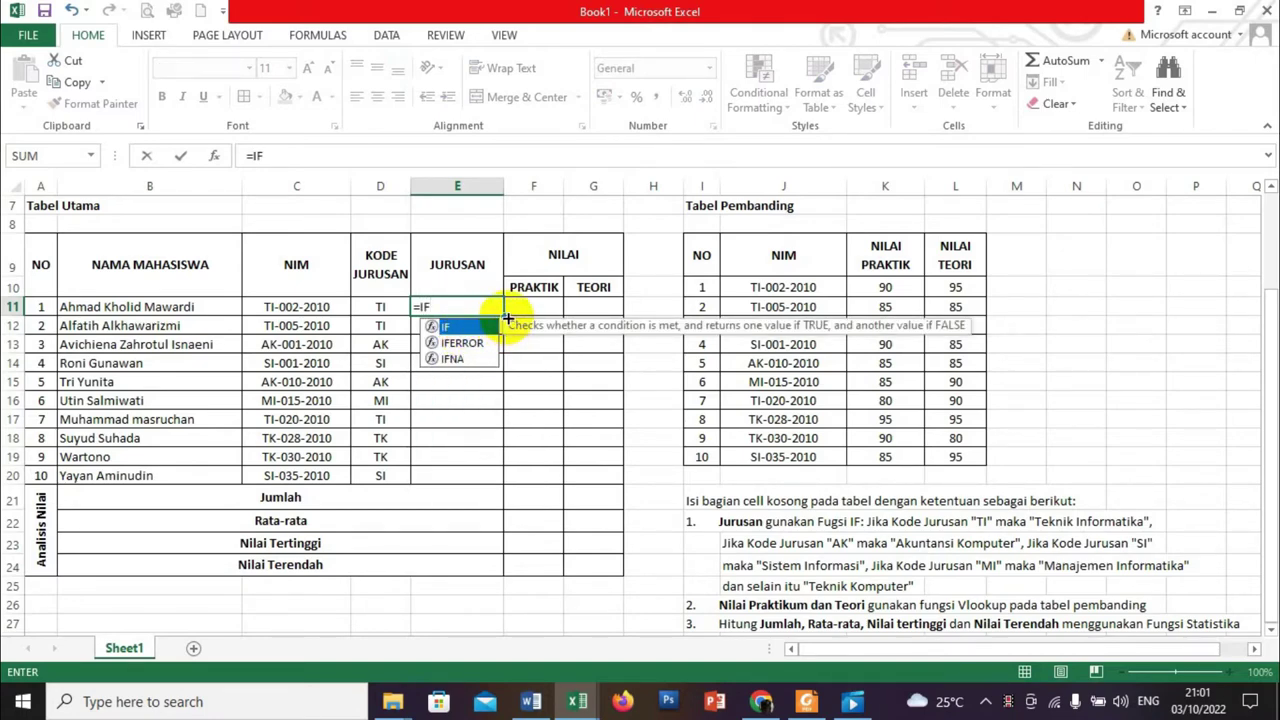
type("(")
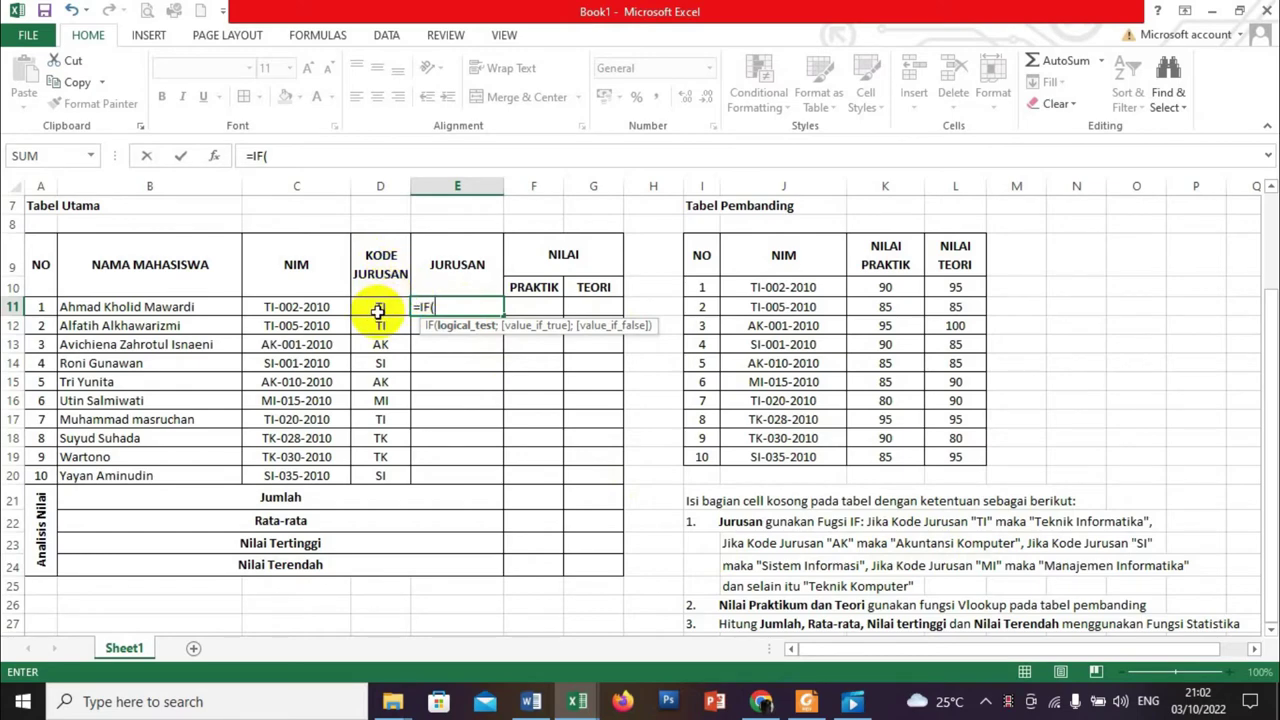
Write =IF(D11="TI";"Teknik Informatika"; in E11 and start a nested IF
left_click(378, 309)
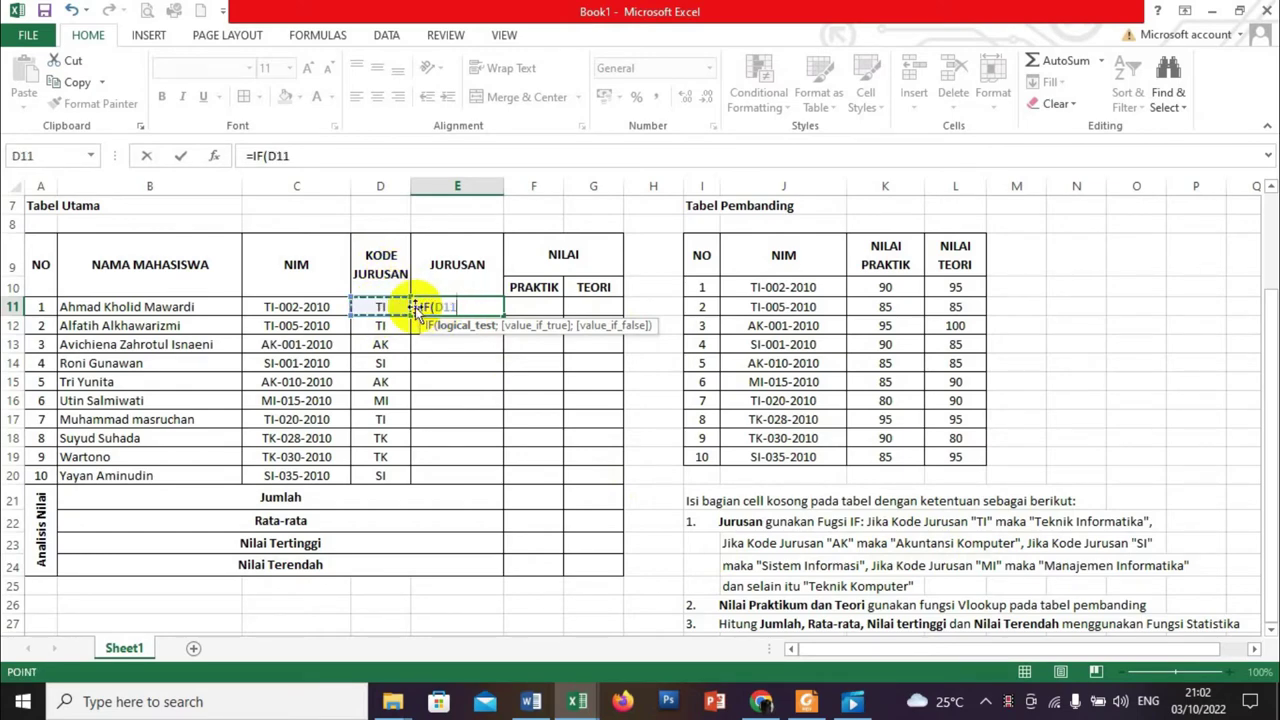
type("=\"")
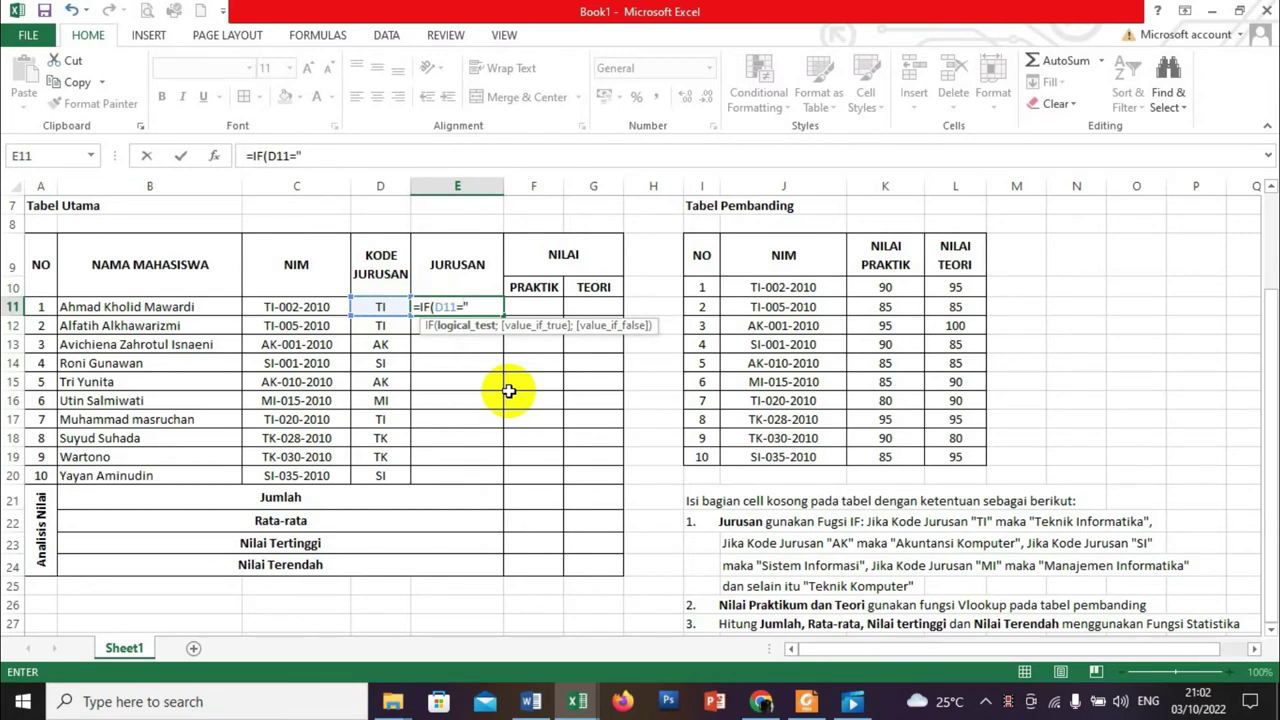
type("T")
type(";")
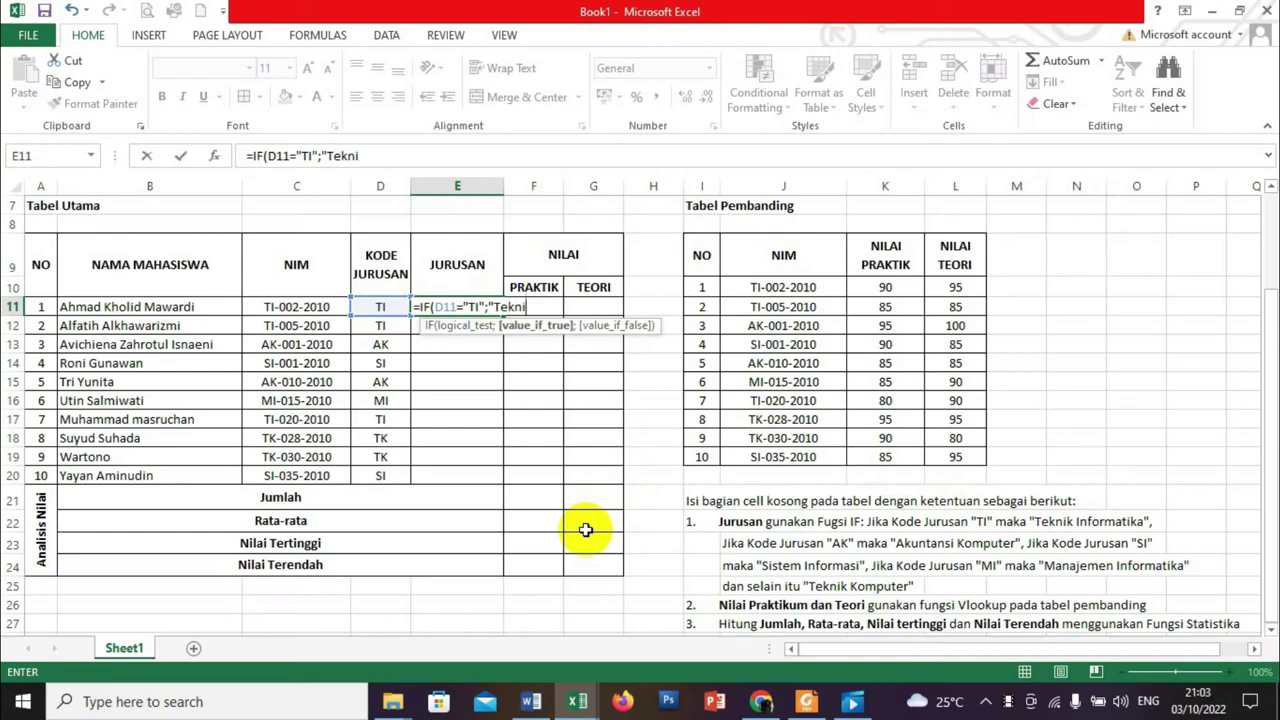
type("k Inf")
type("ormatika\";")
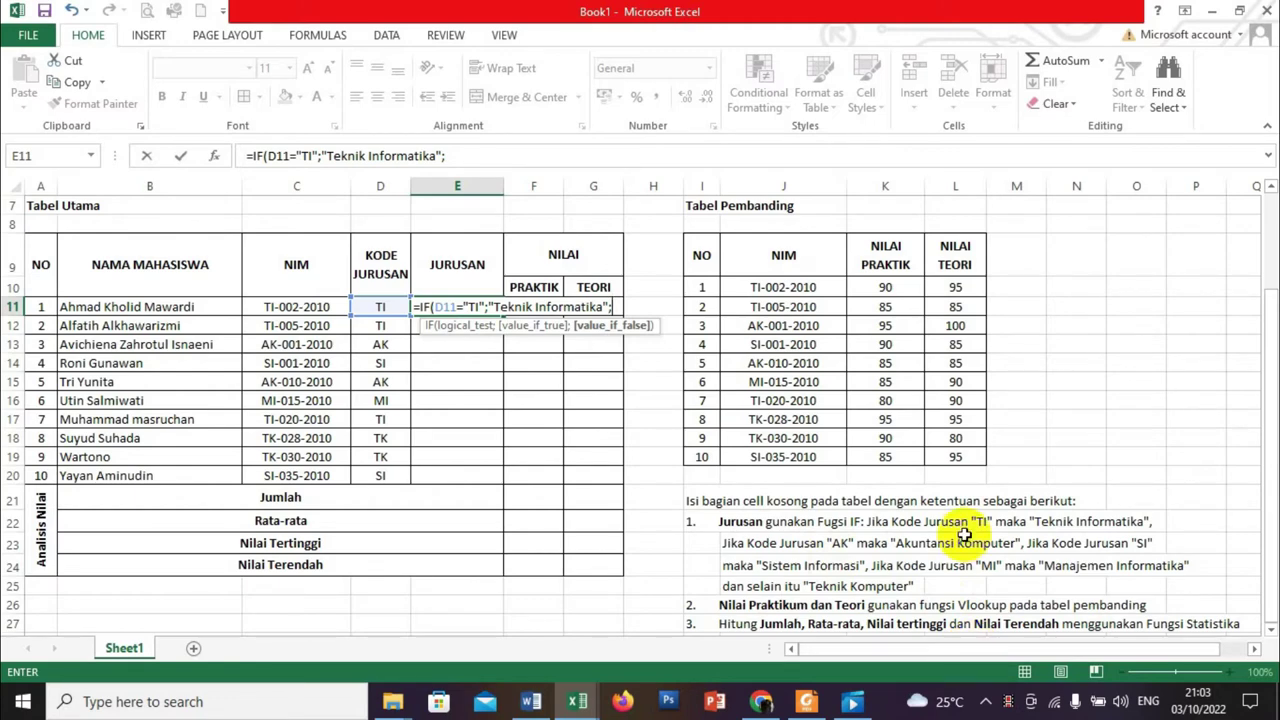
type("IF")
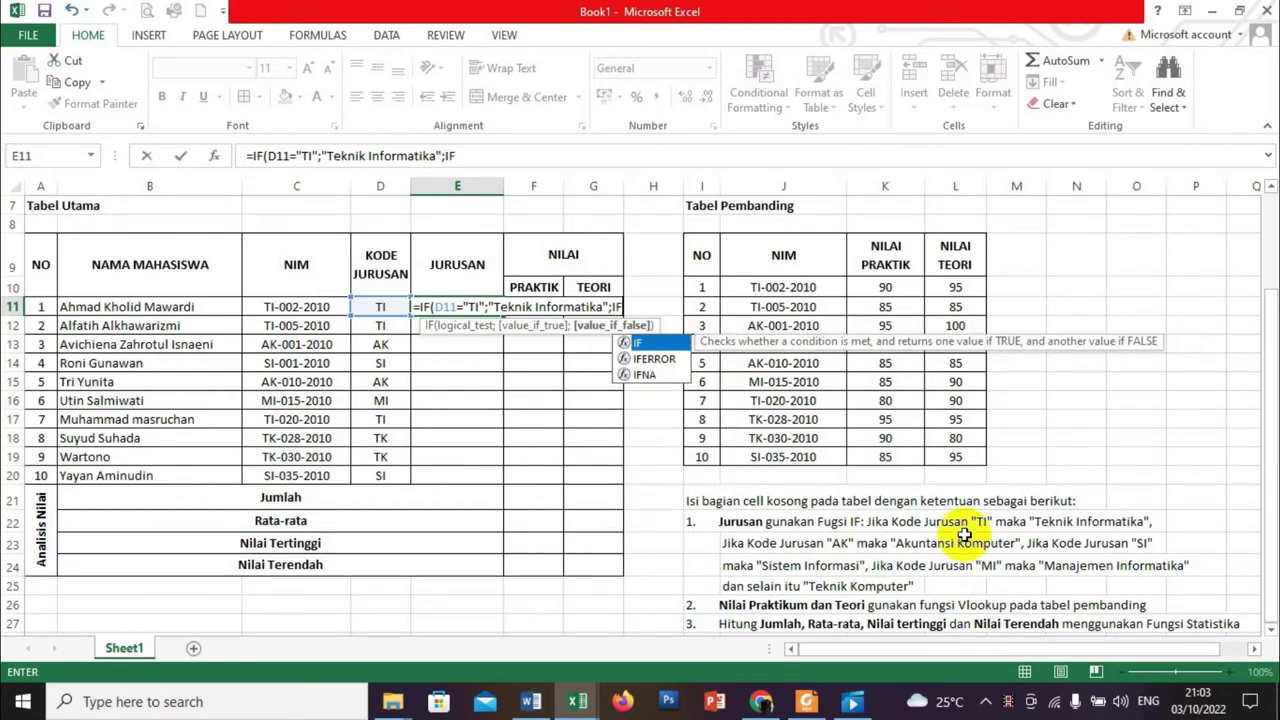
type("(")
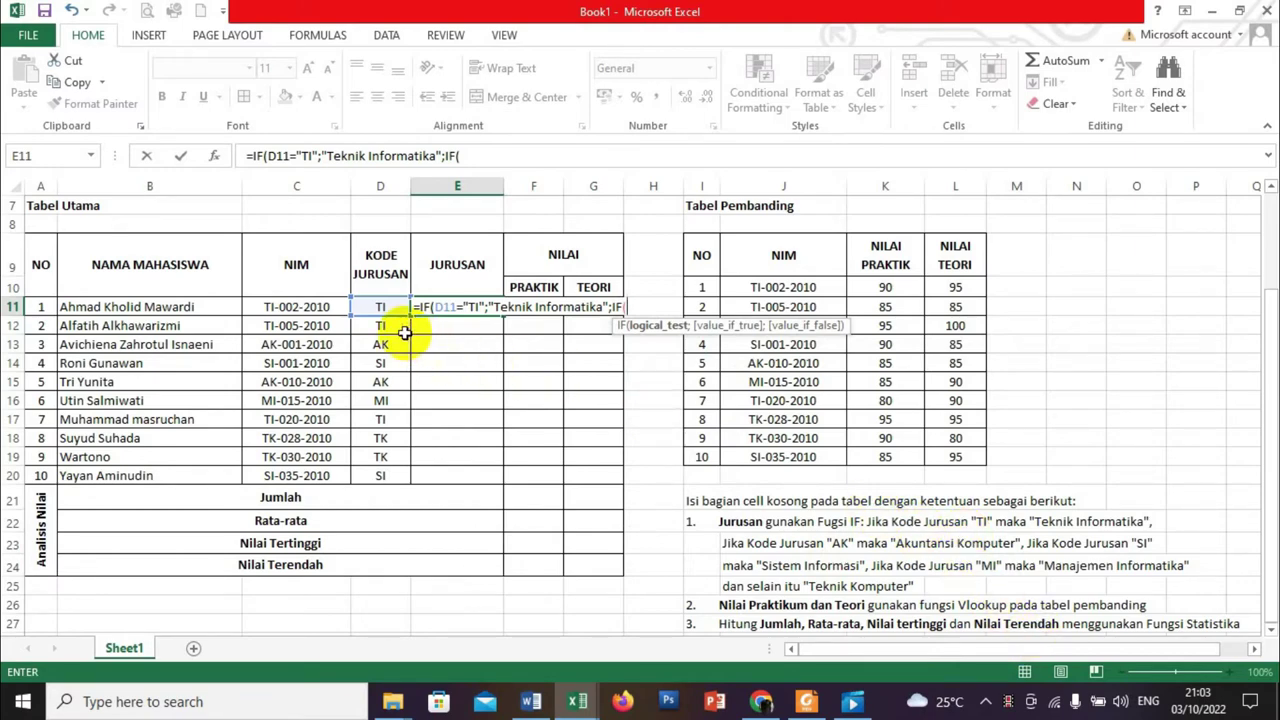
Add the branch D11="AK" returning "Akuntansi Komputer" to E11's formula, then open a third IF
left_click(386, 309)
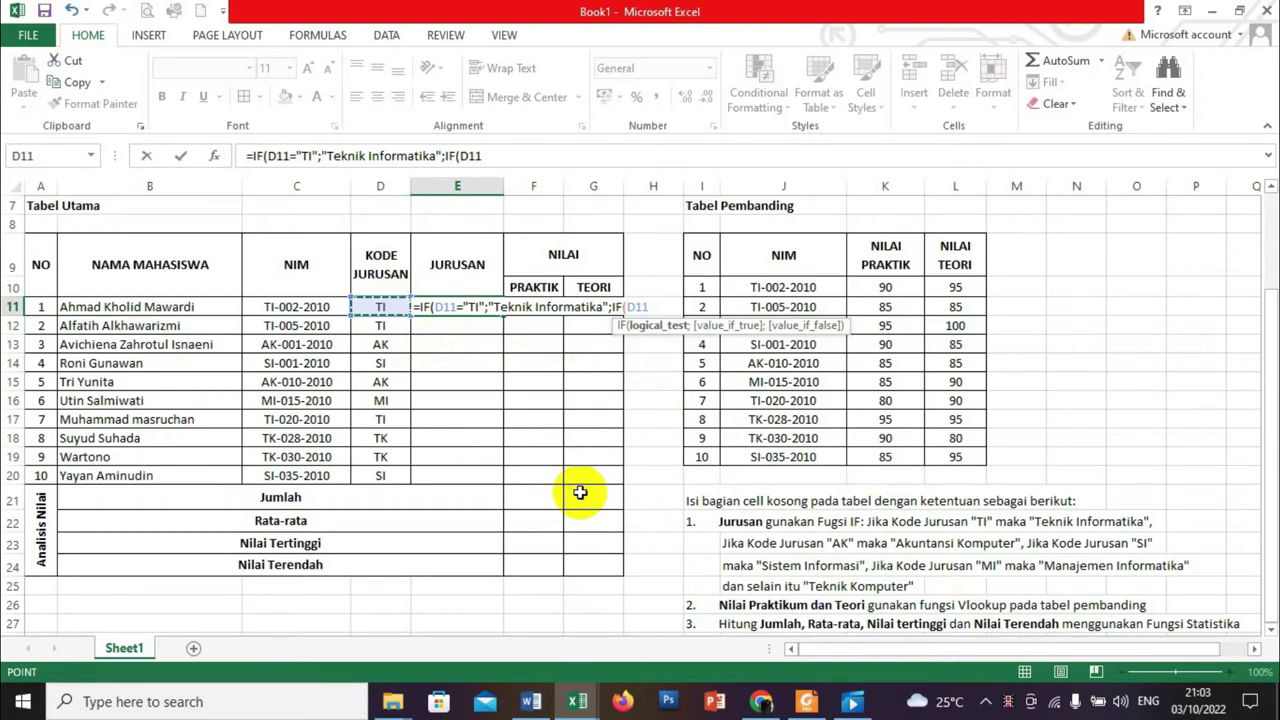
type(";")
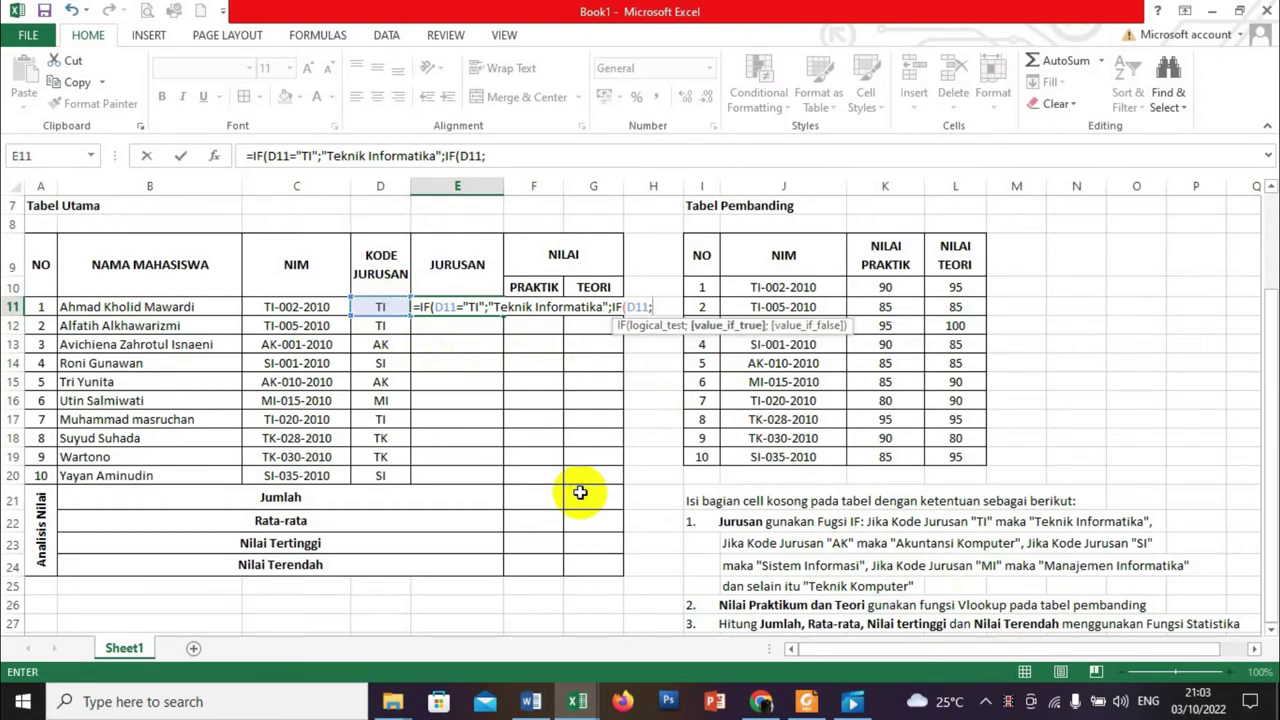
key("BackSpace")
type("=\"")
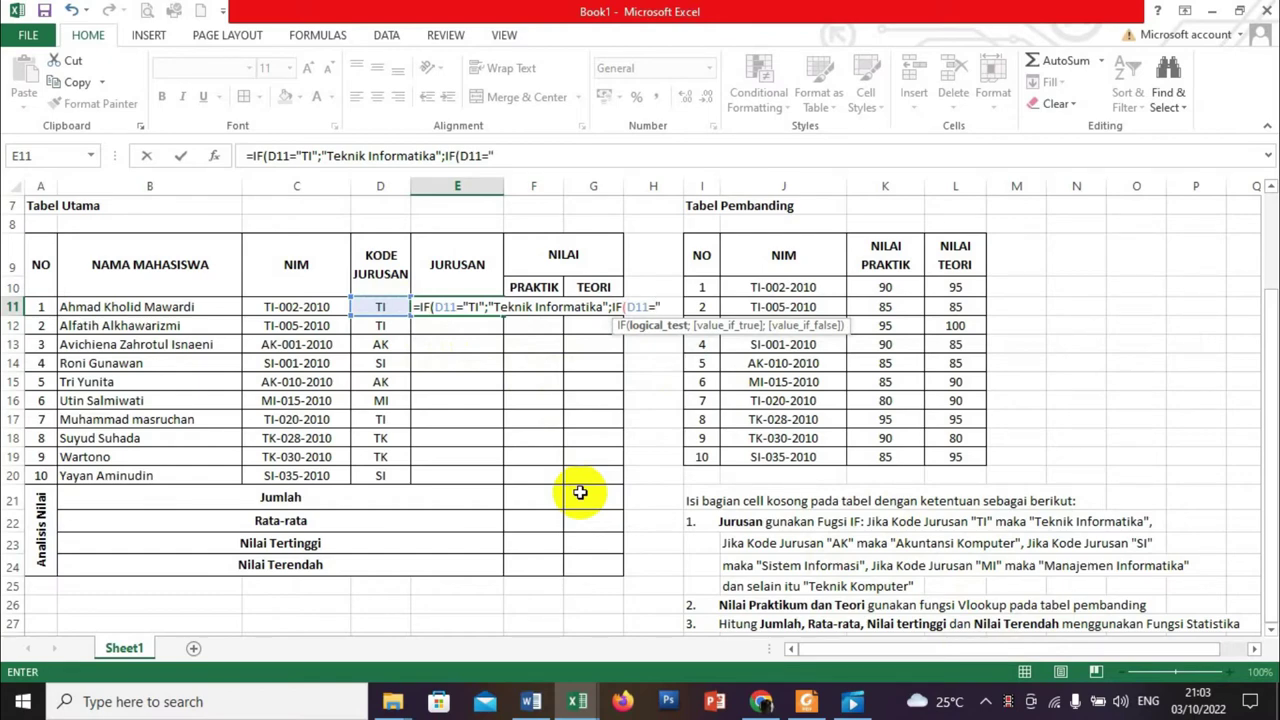
type("AK")
type(";")
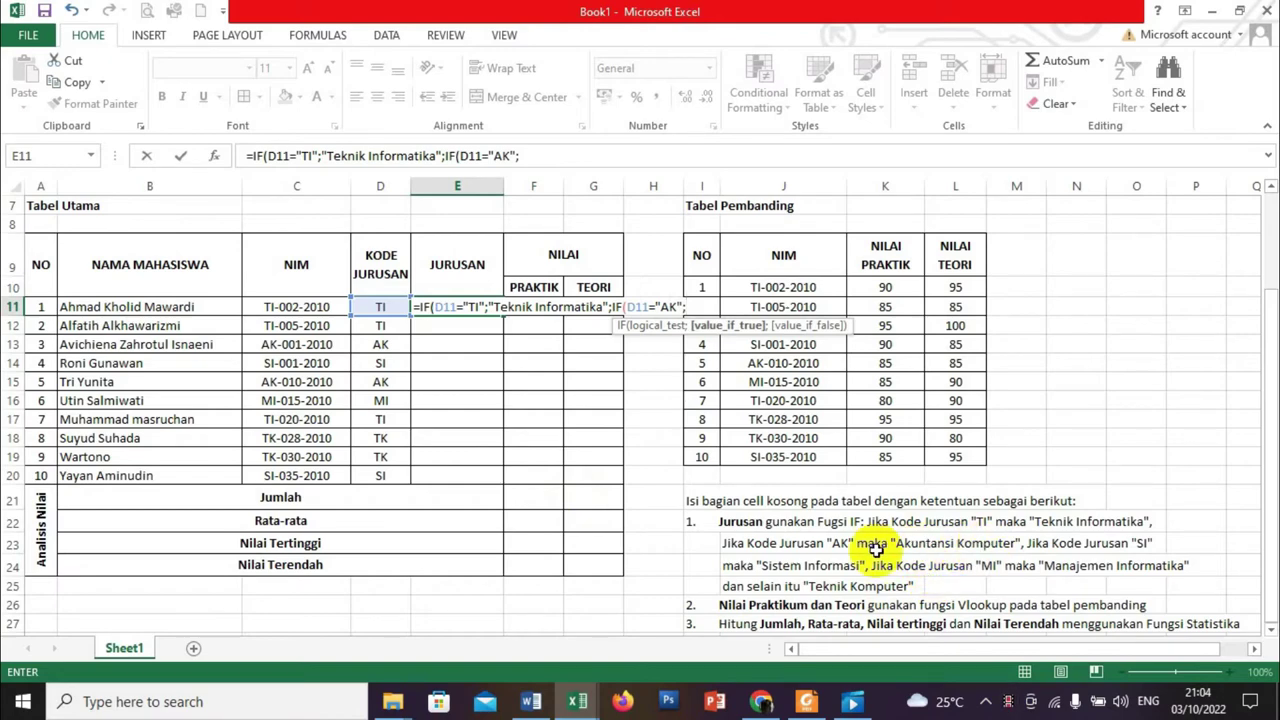
type("\"")
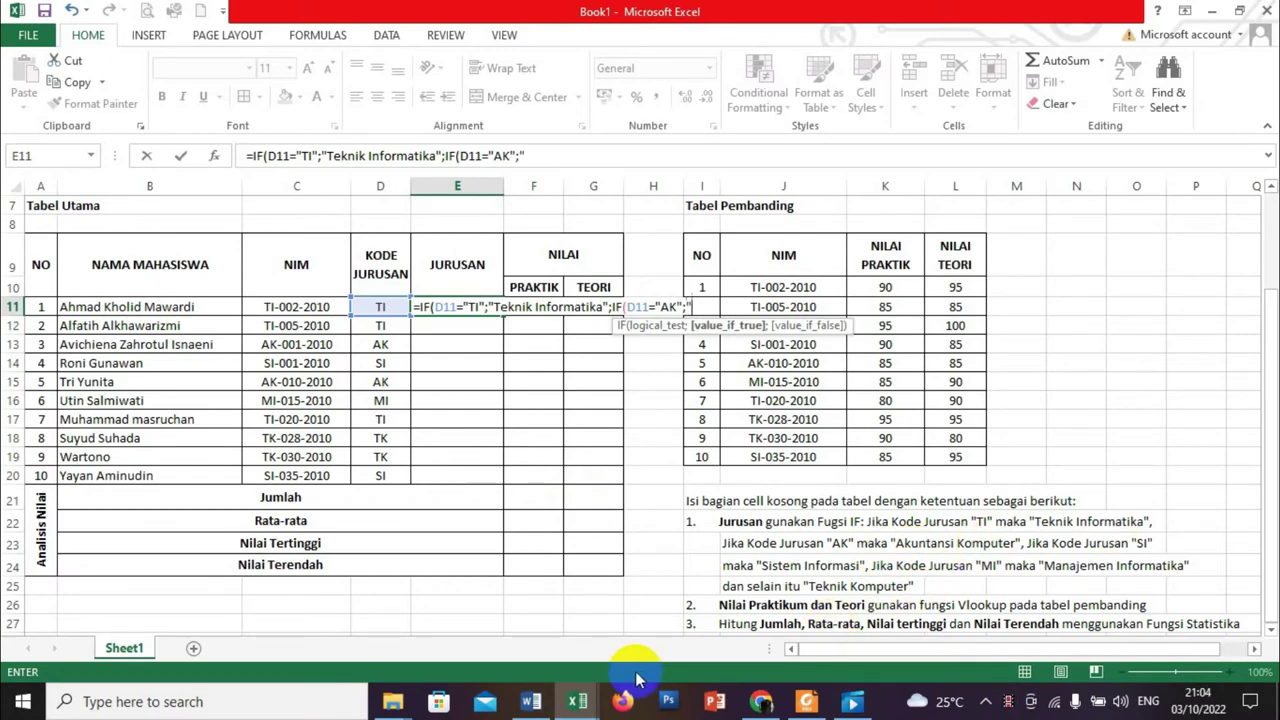
type("Akuntansi Komputer\"")
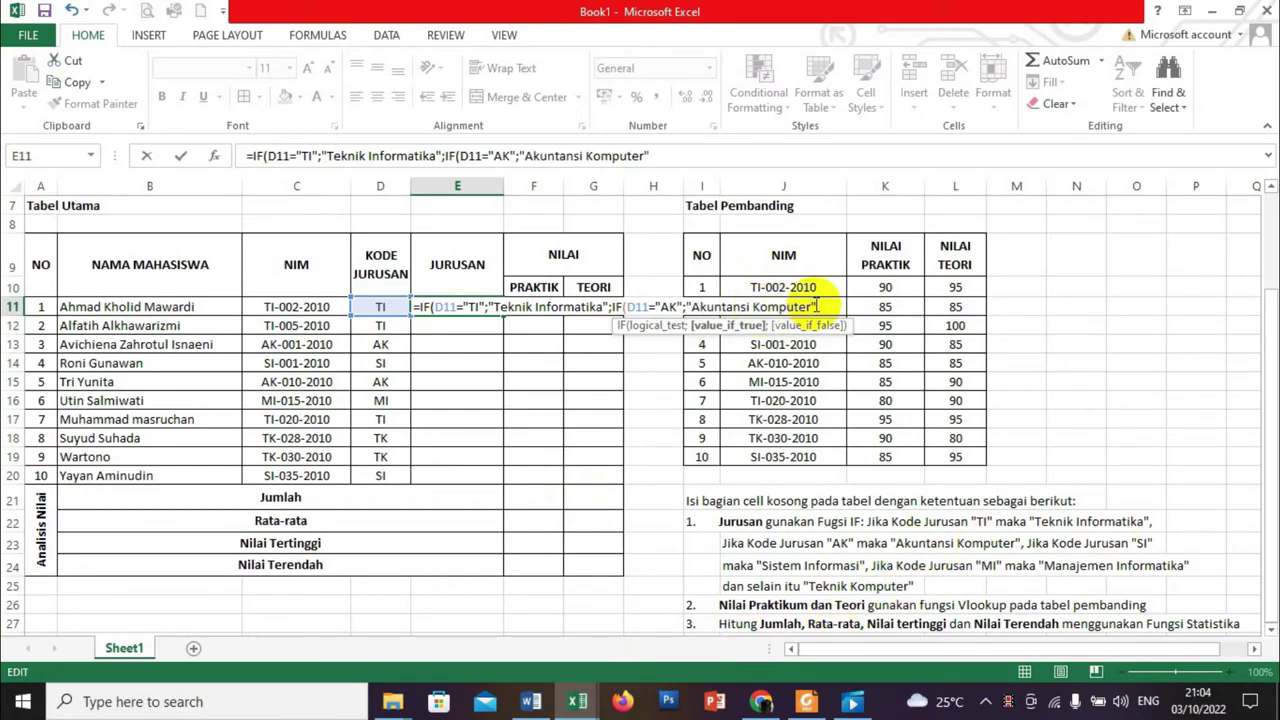
type(";")
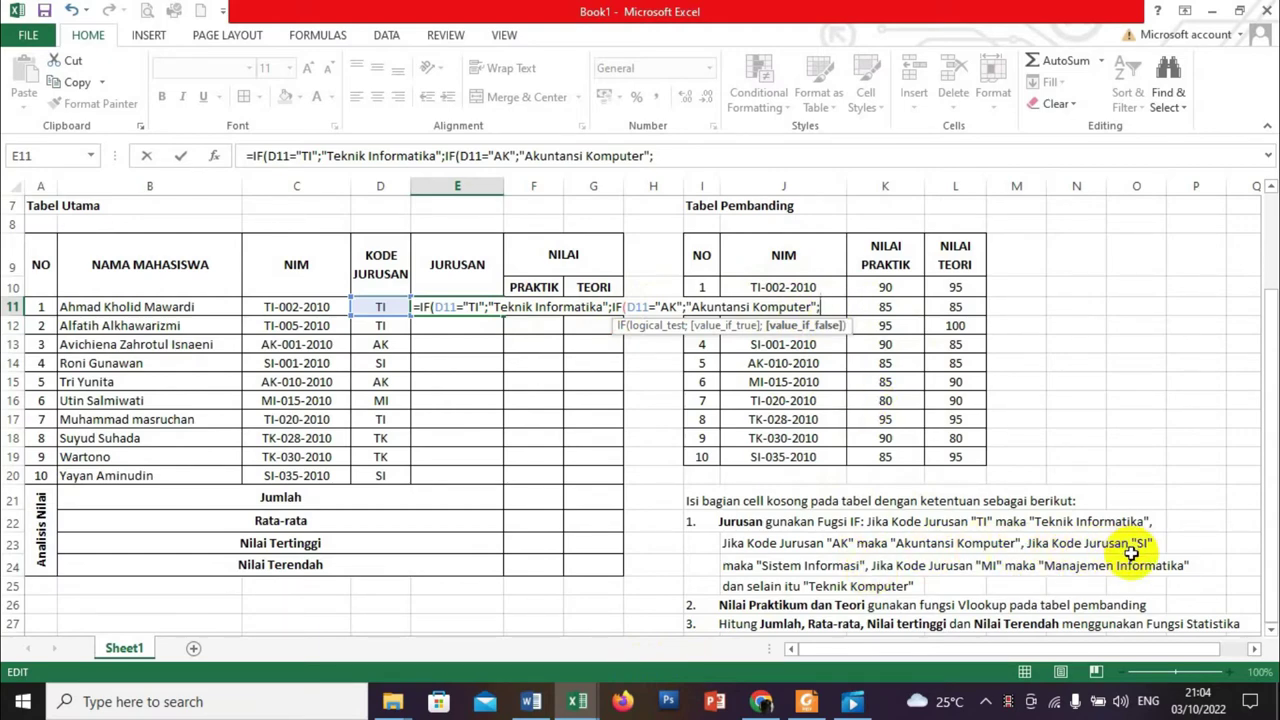
type("IF(")
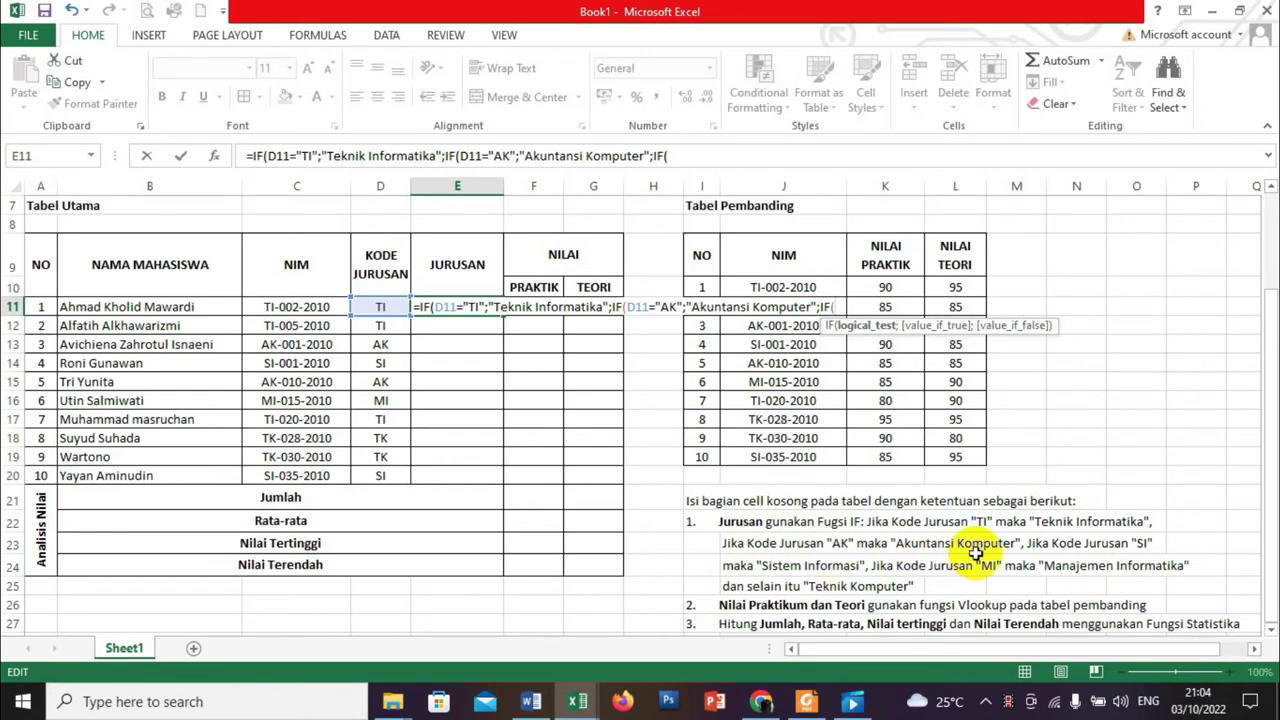
Add D11="SI" returning "Sistem Informasi" to the nested IF and open a fourth IF
left_click(385, 307)
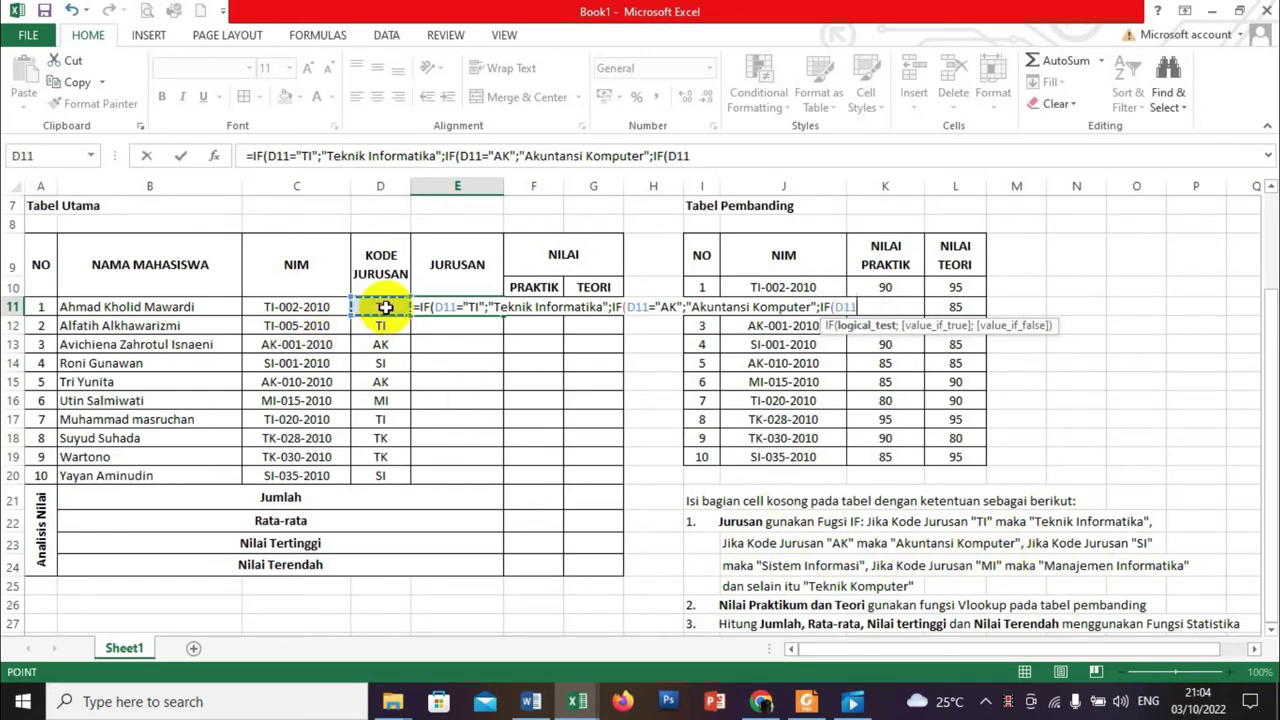
type("=\"")
type("SI")
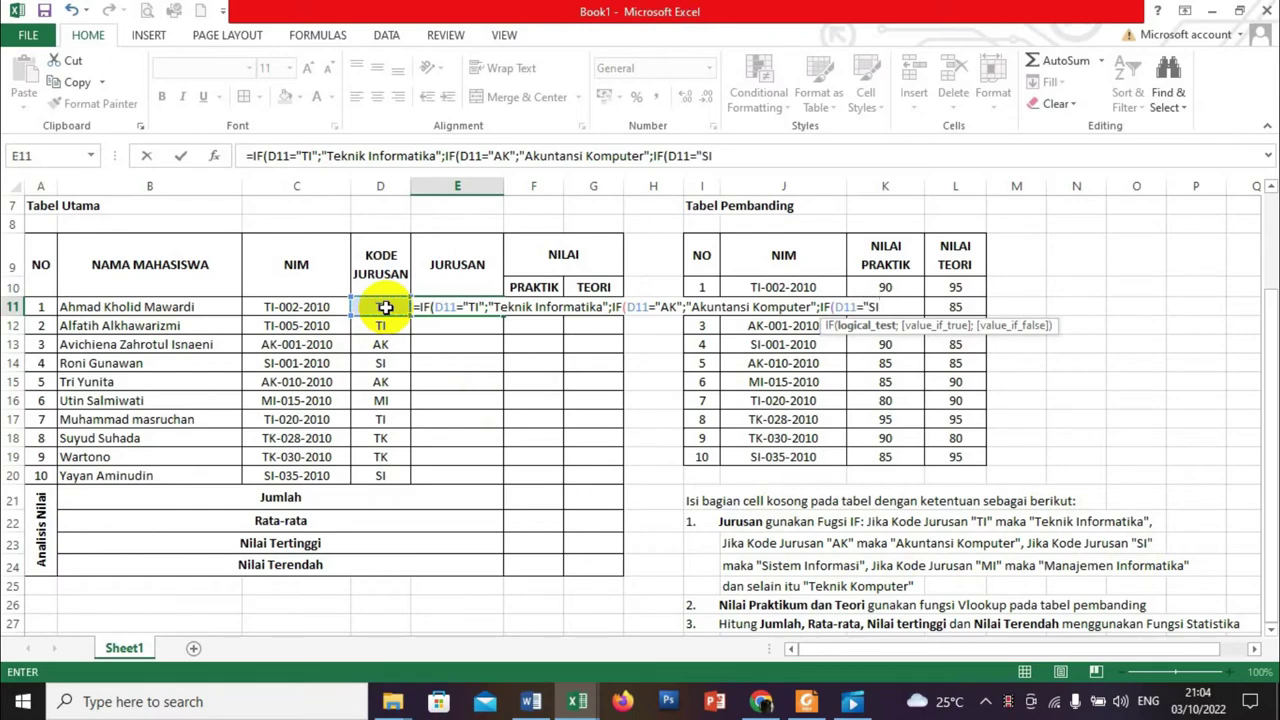
type("\"")
type(";\"")
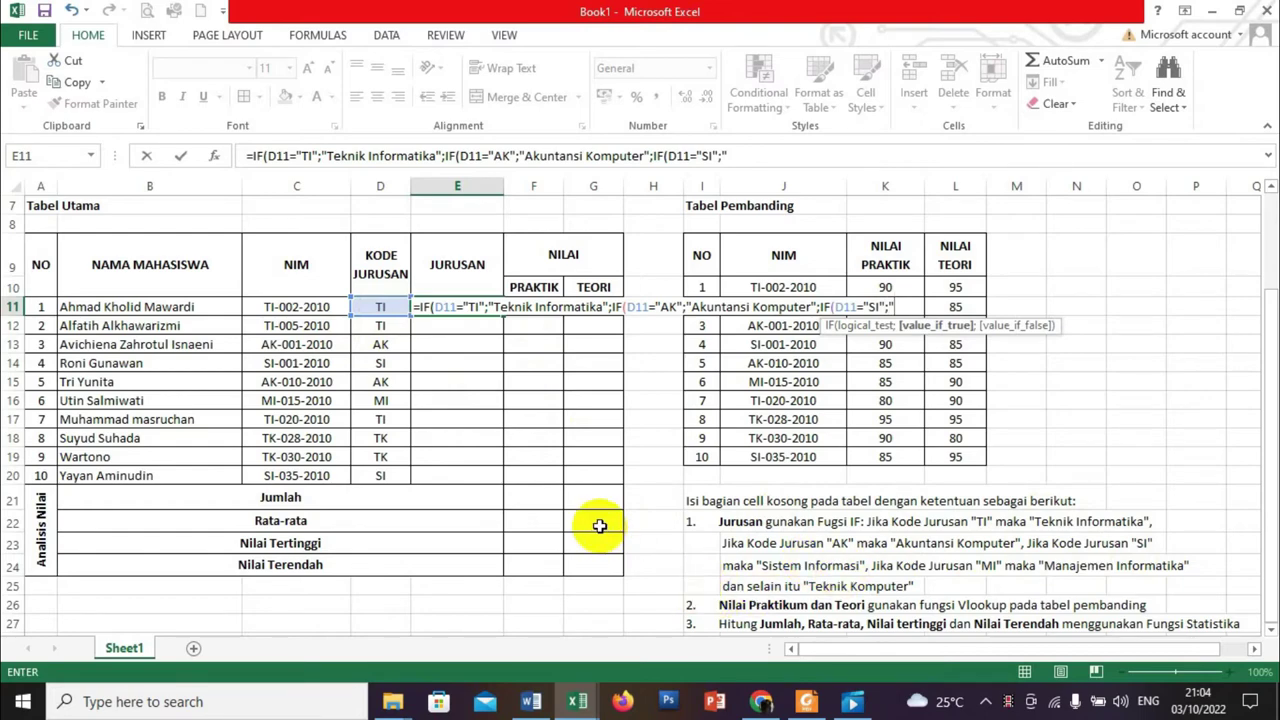
type("Sistem Informasi")
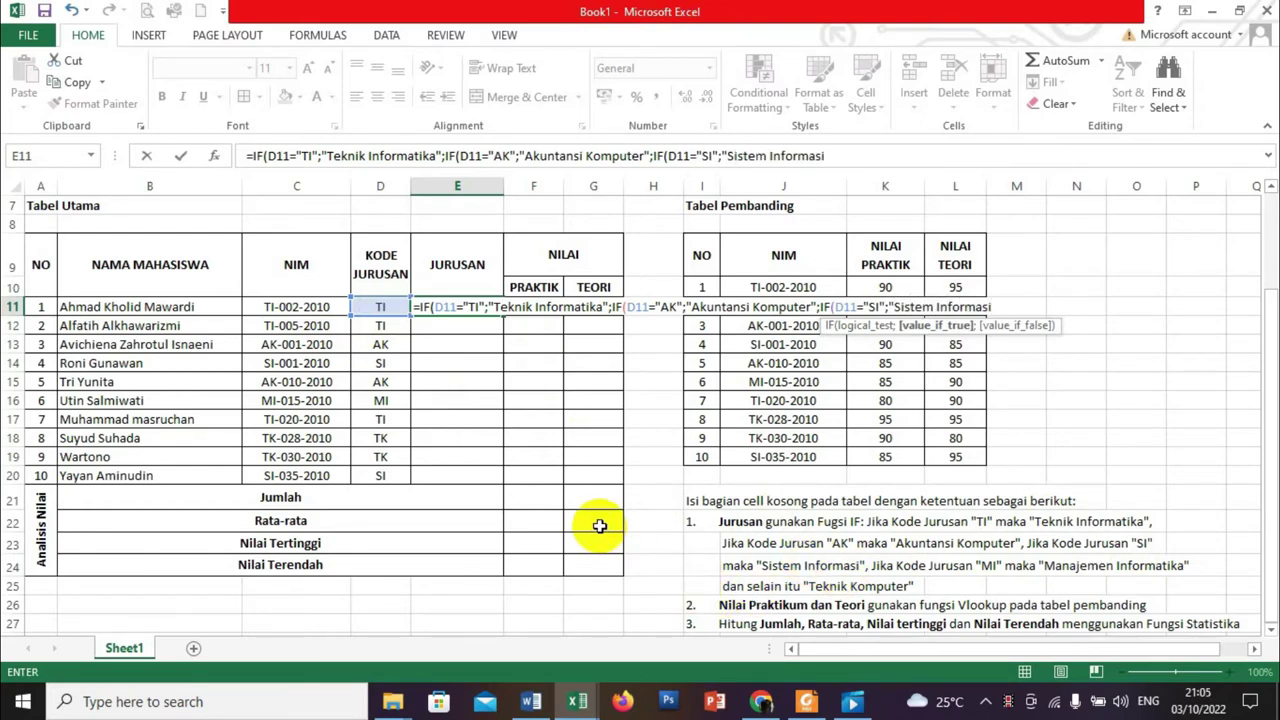
type("\";")
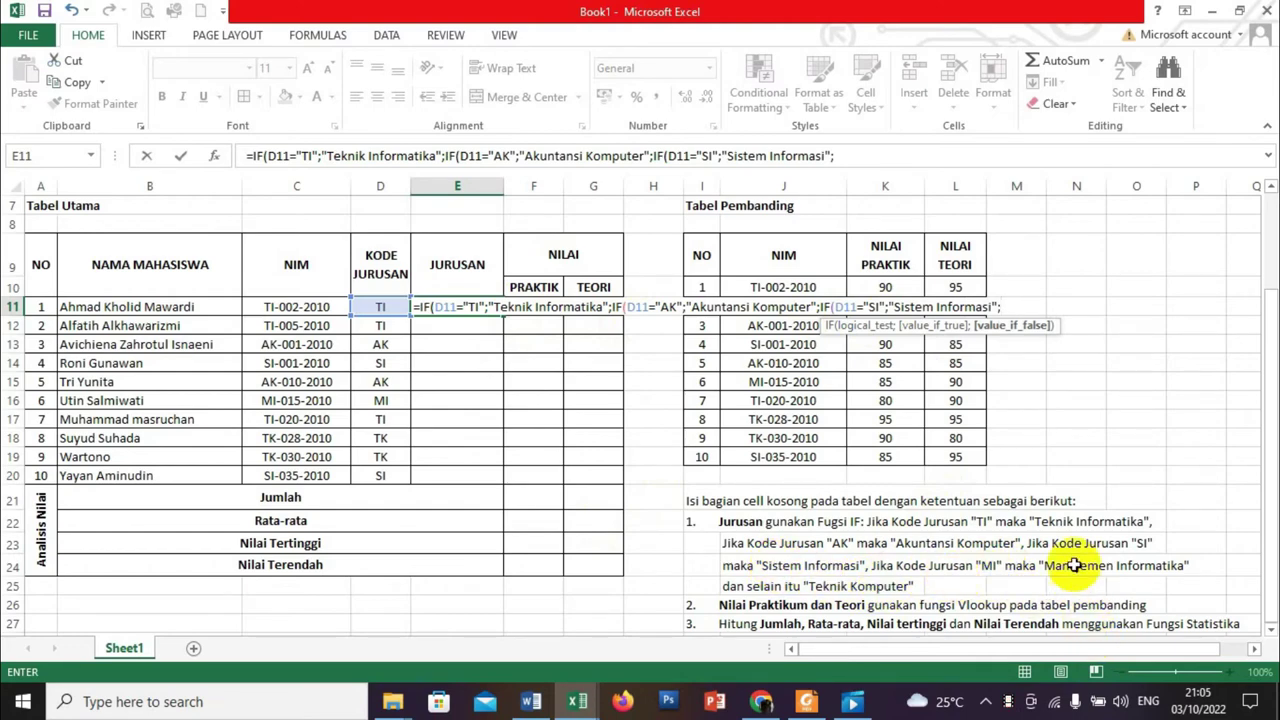
type("IF")
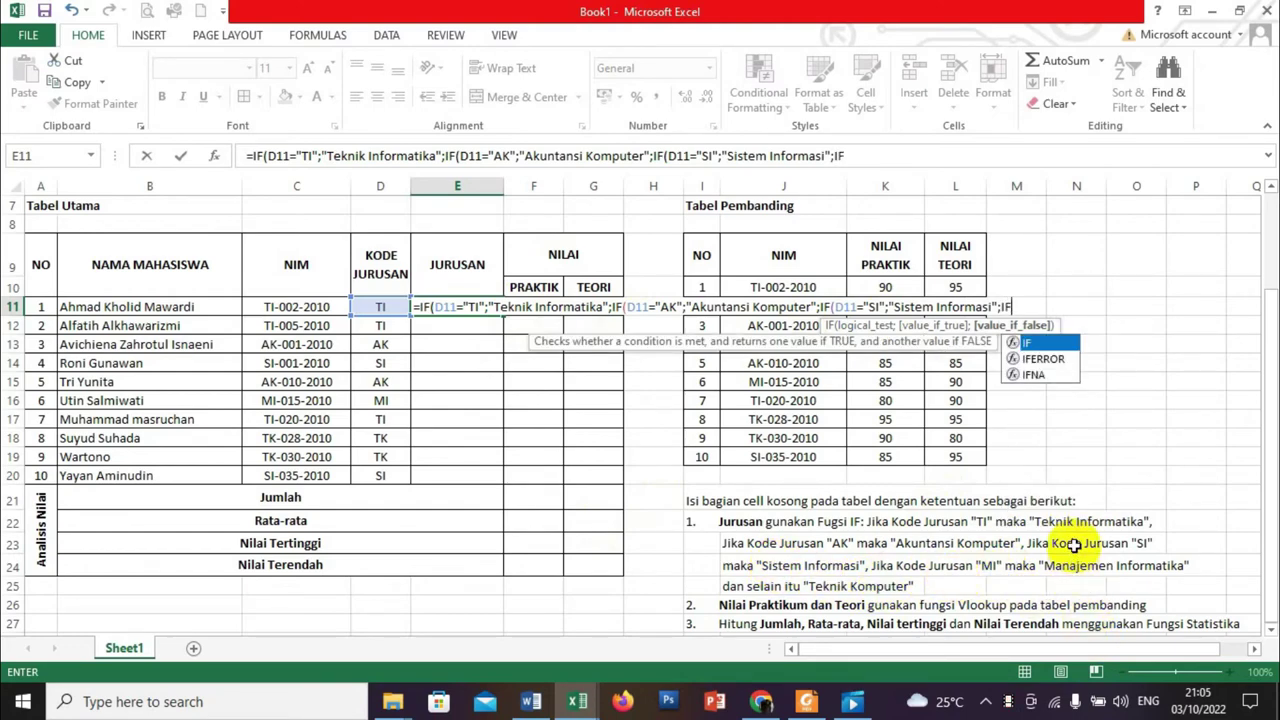
type("(")
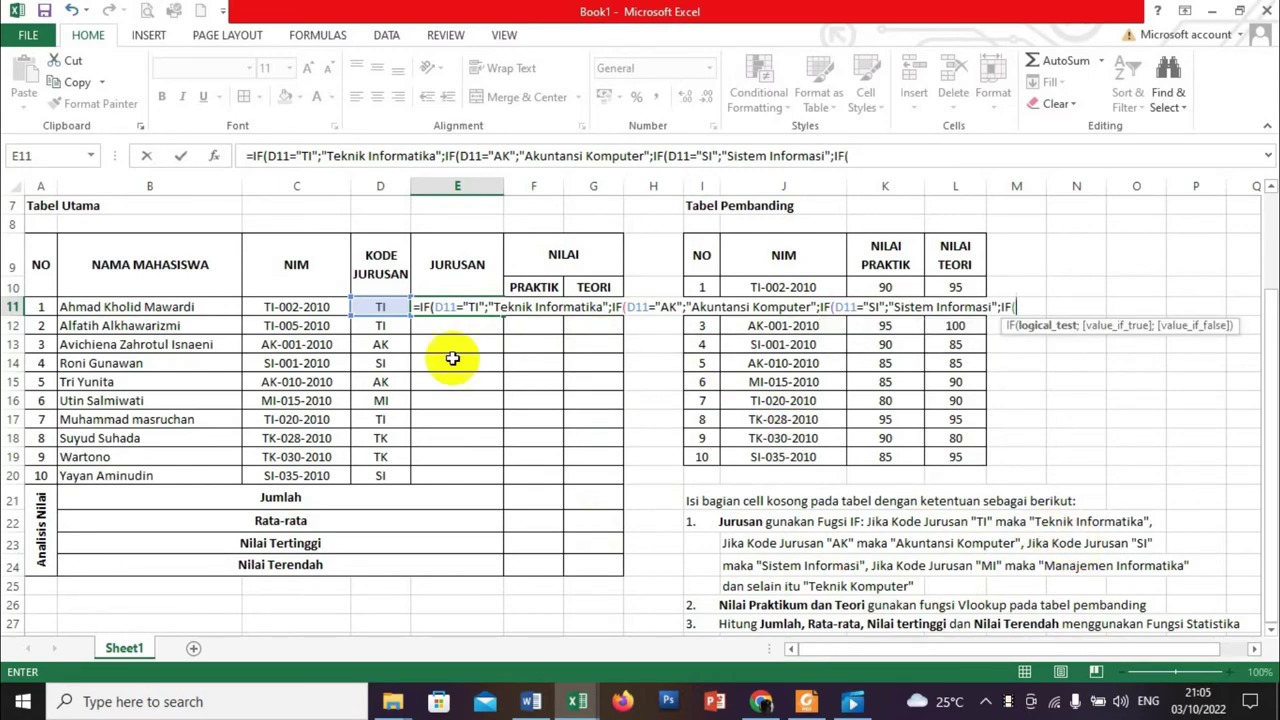
Add the test D11="MI" returning "Manajemen Informatika" to E11's nested IF
left_click(372, 306)
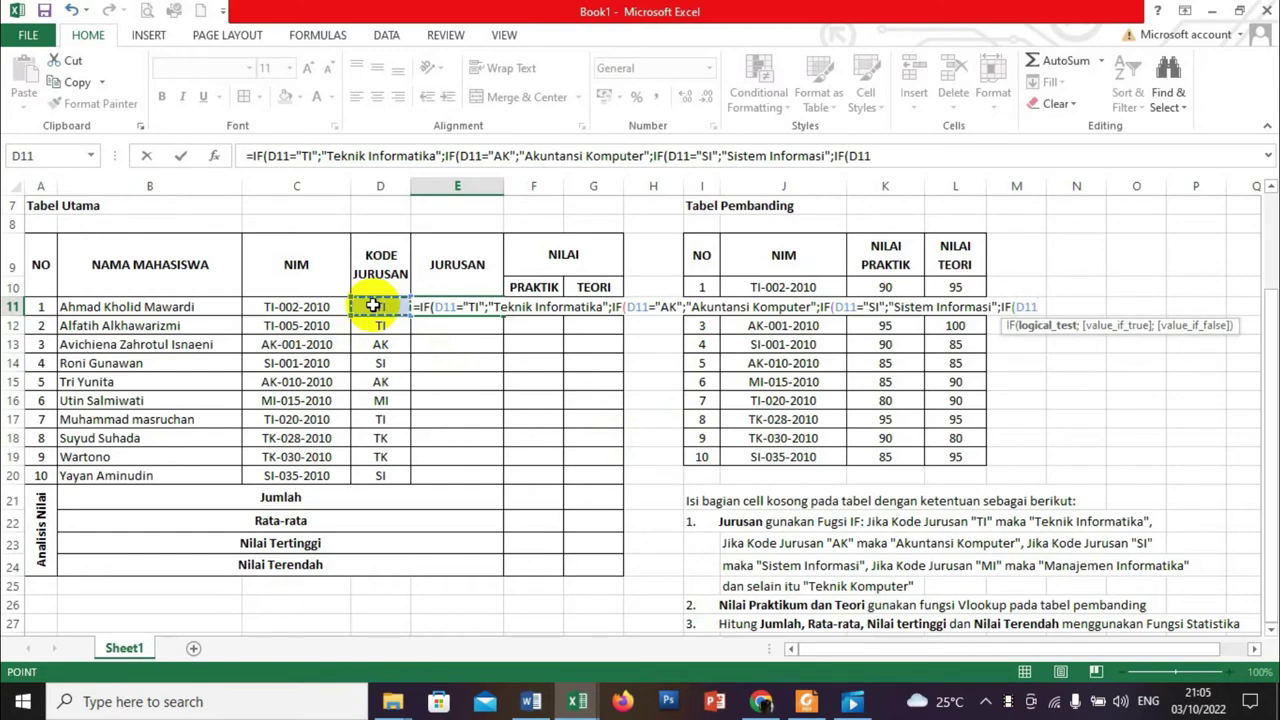
type("=\"")
type("MI\"")
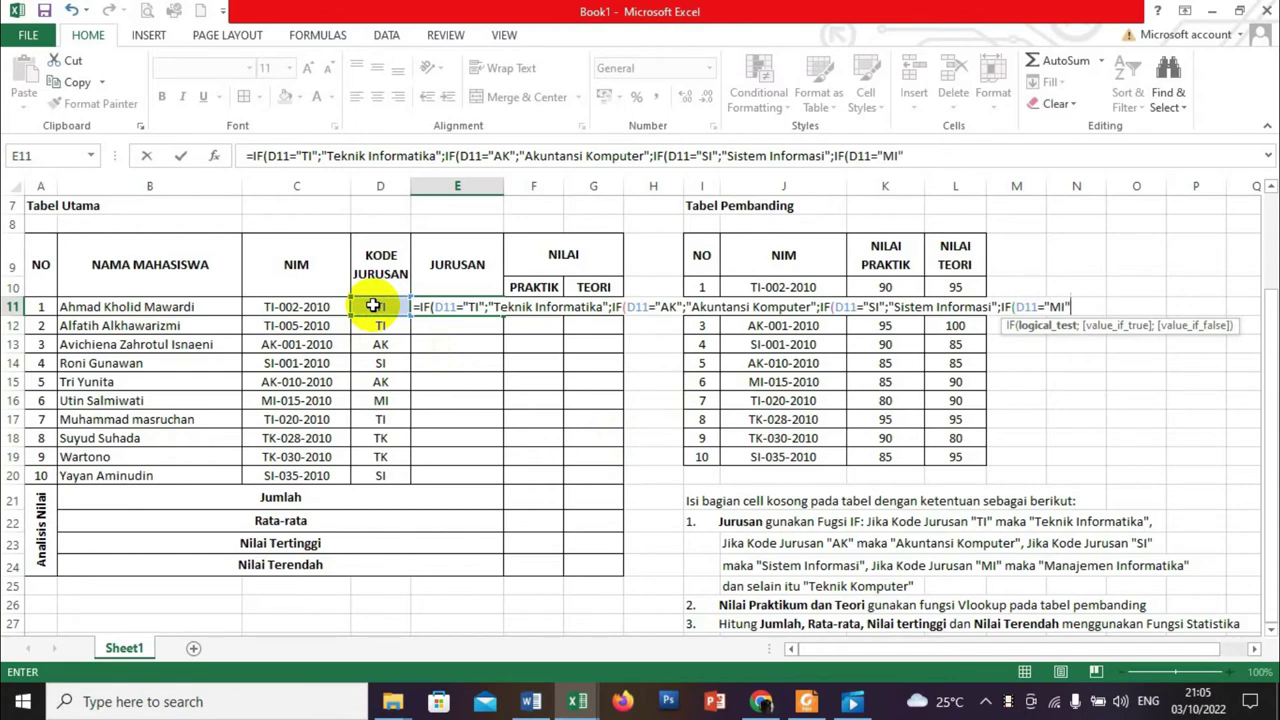
type(";")
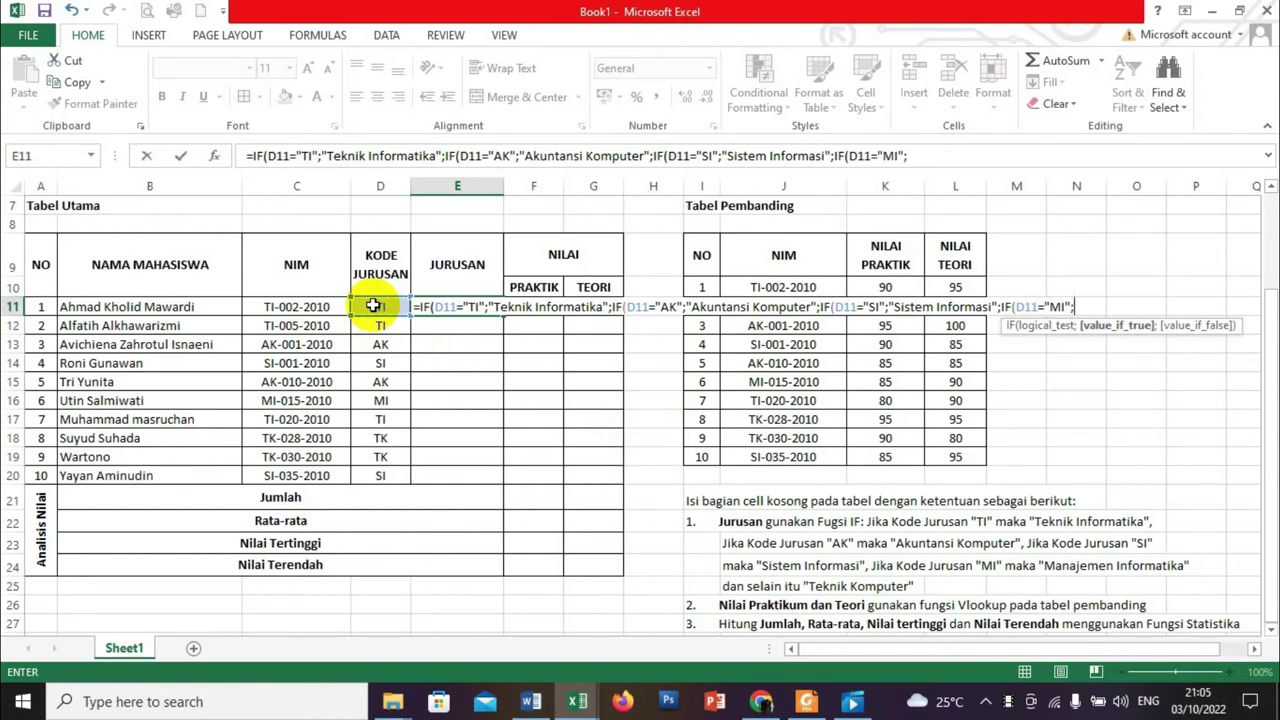
type("\"Manajemen Informatika\"")
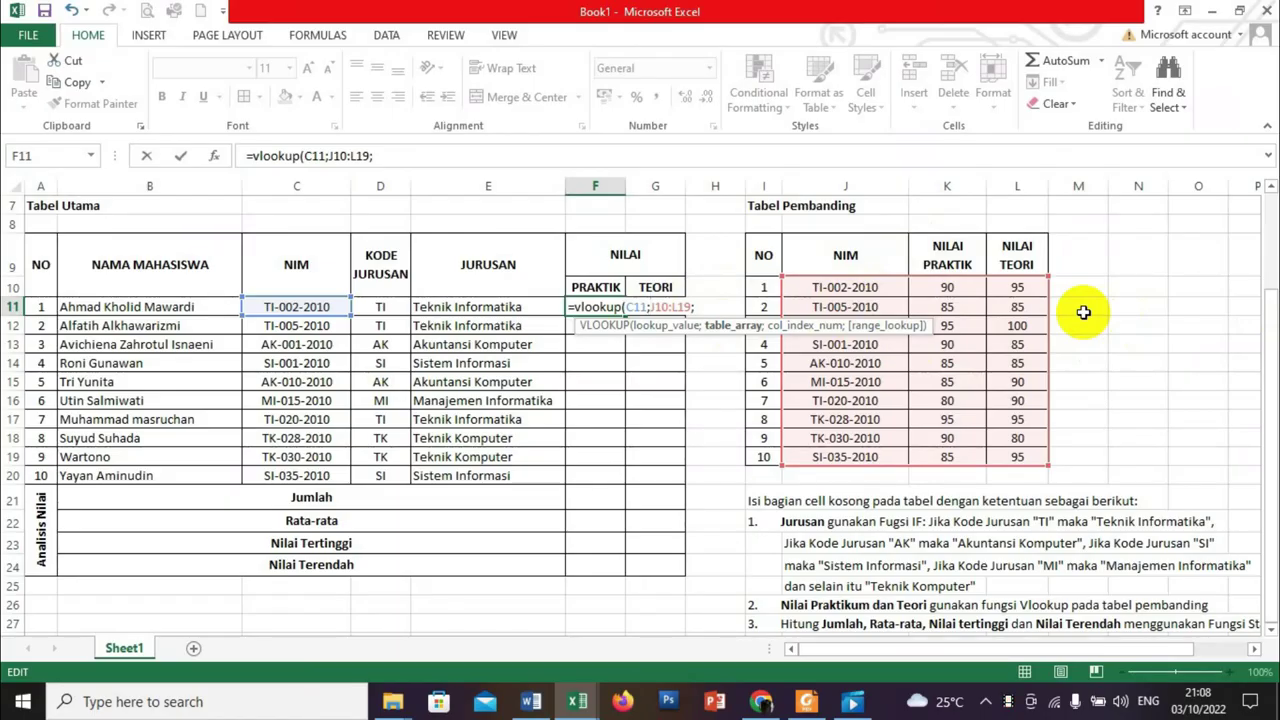
Finish F11's VLOOKUP with an absolute range, column 2 and FALSE, then fill it to F20
type("$")
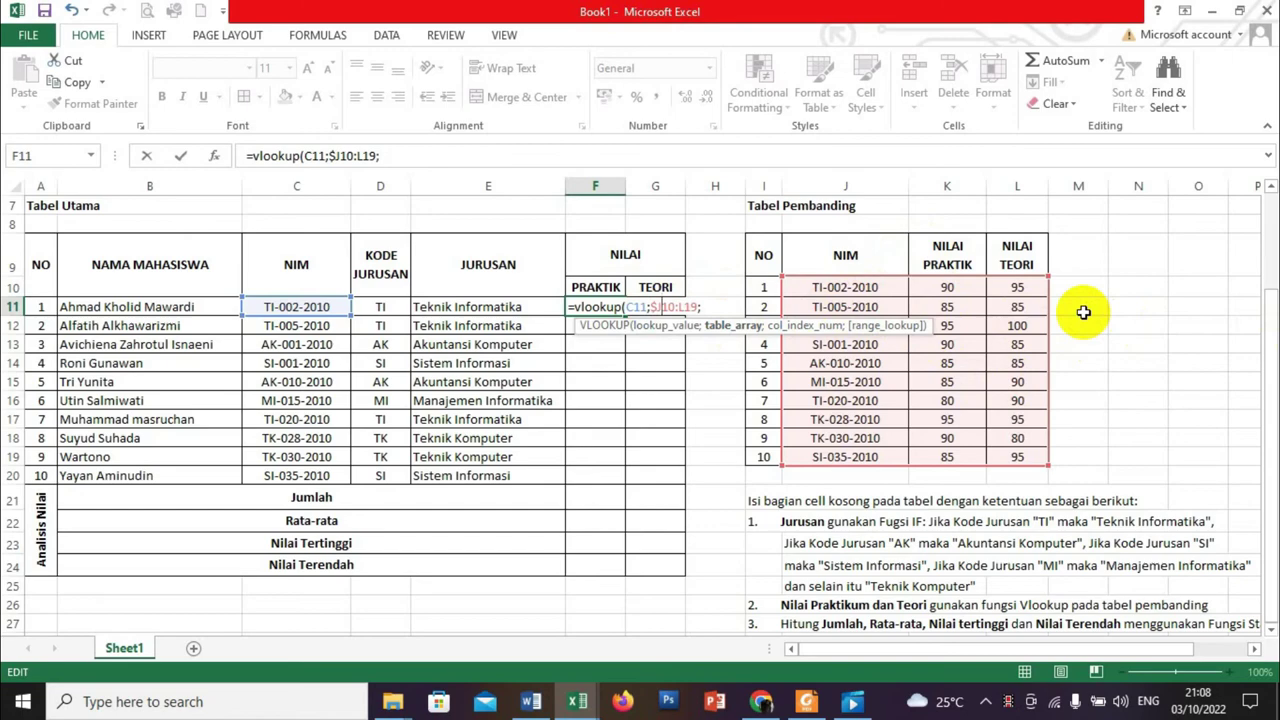
type("$")
type("$")
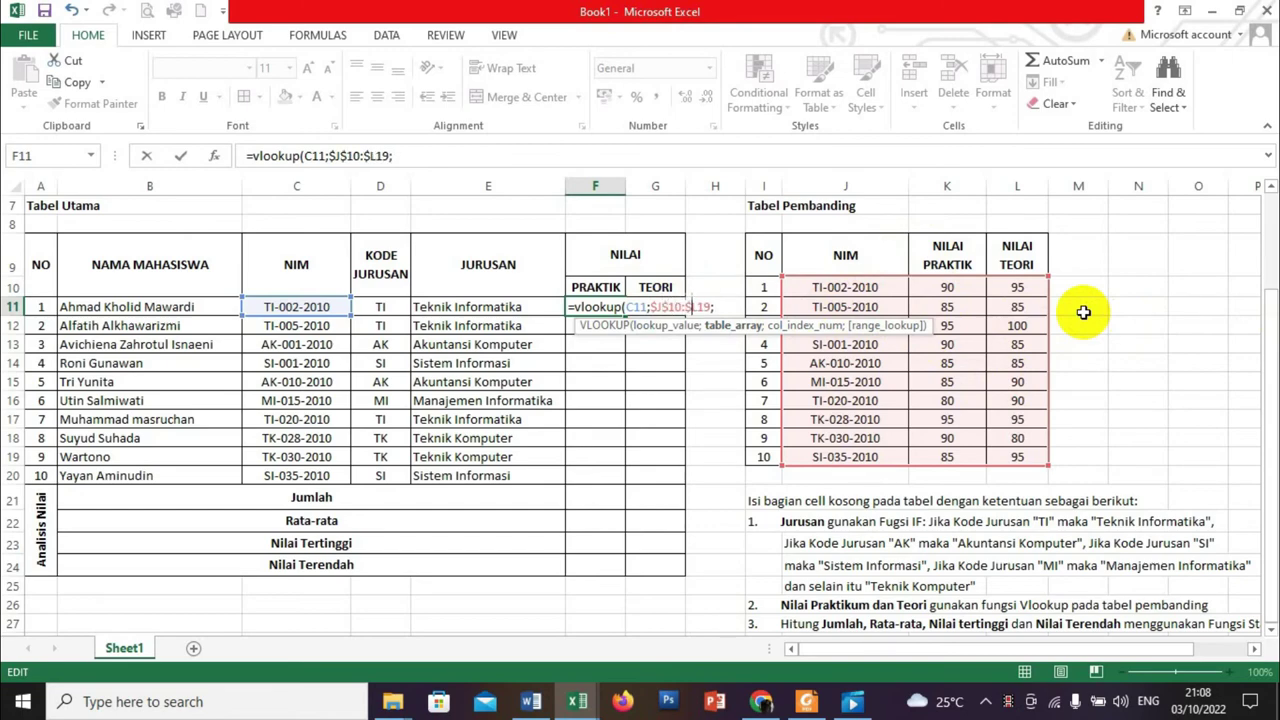
type("$")
key("Right")
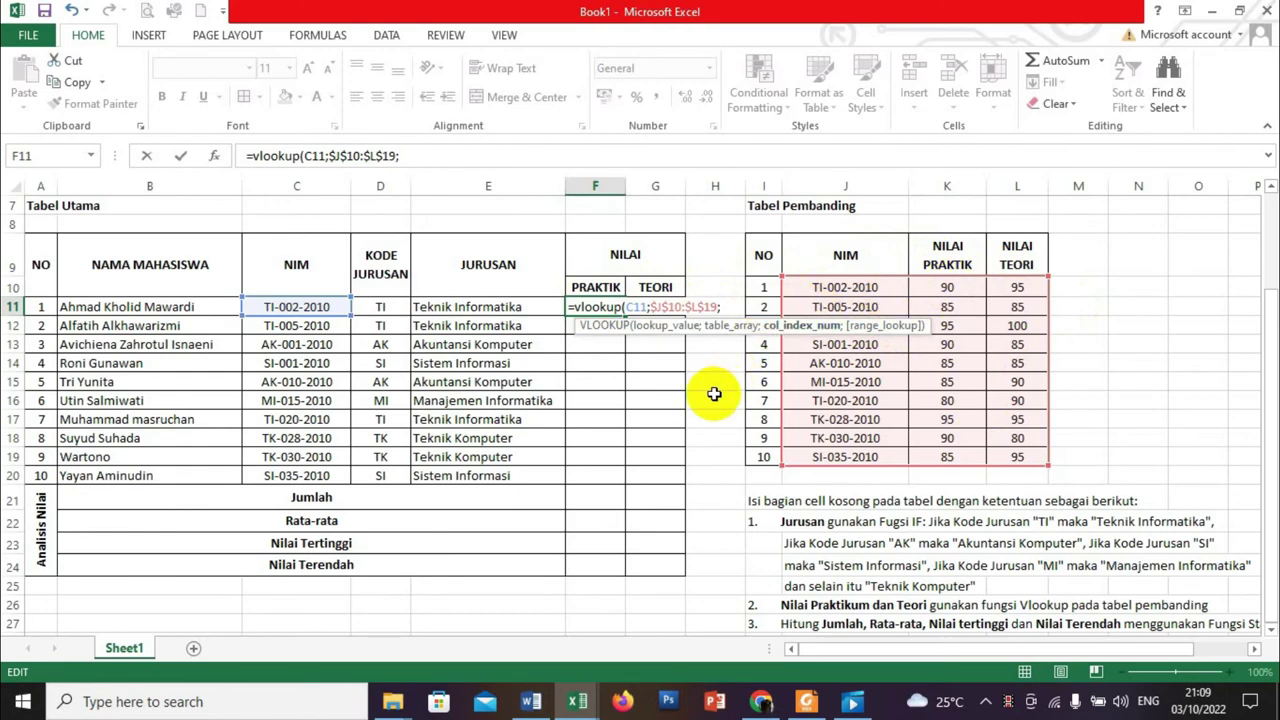
type("2")
type(";")
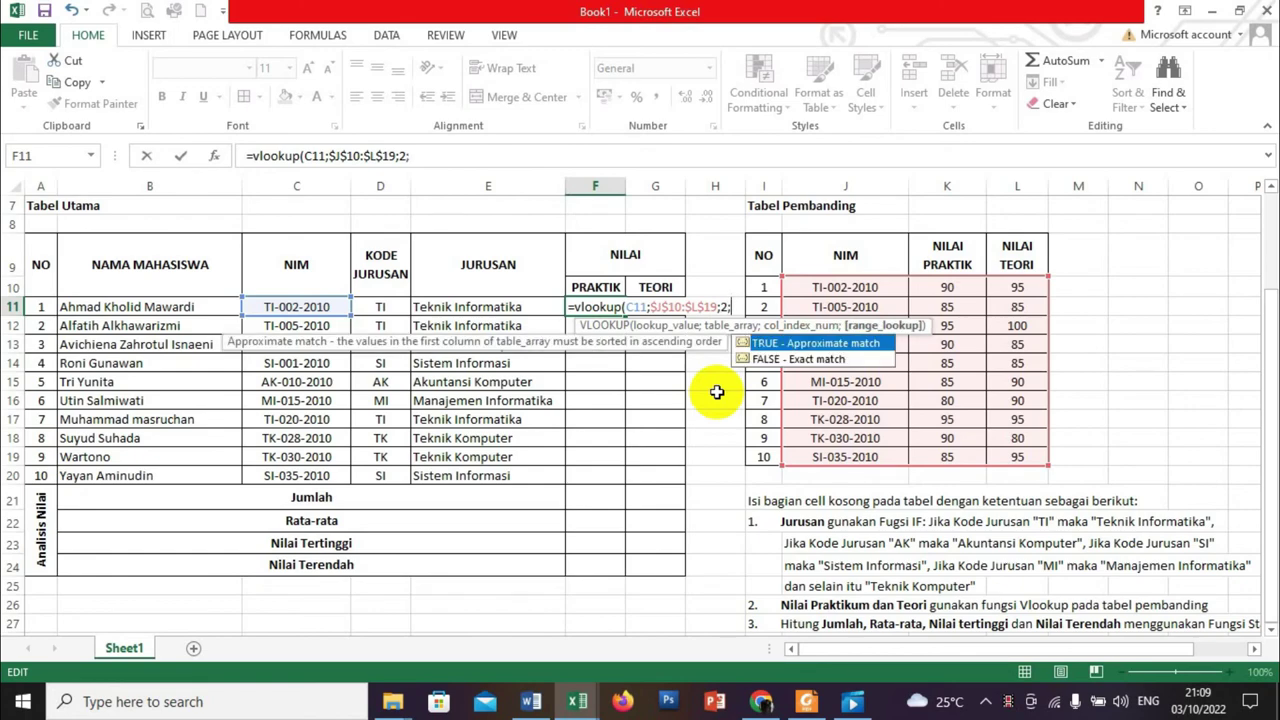
type("false)")
key("Return")
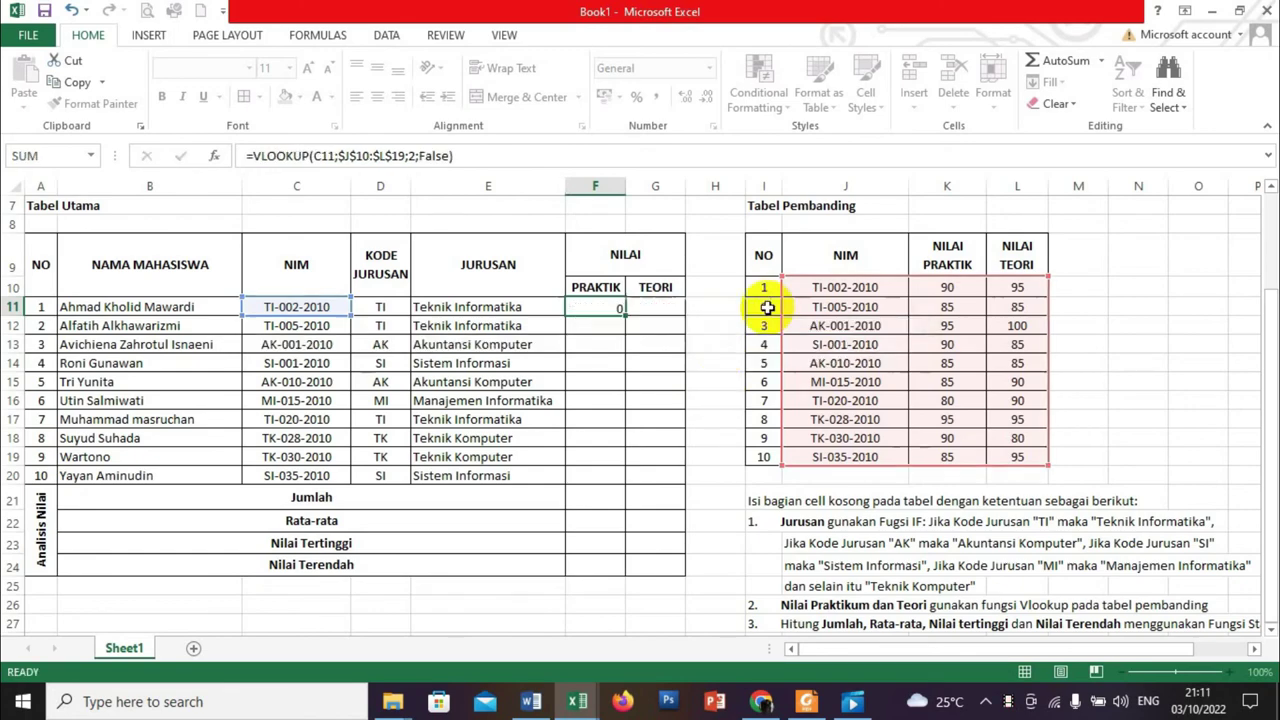
left_click(613, 305)
left_click_drag(625, 314, 629, 477)
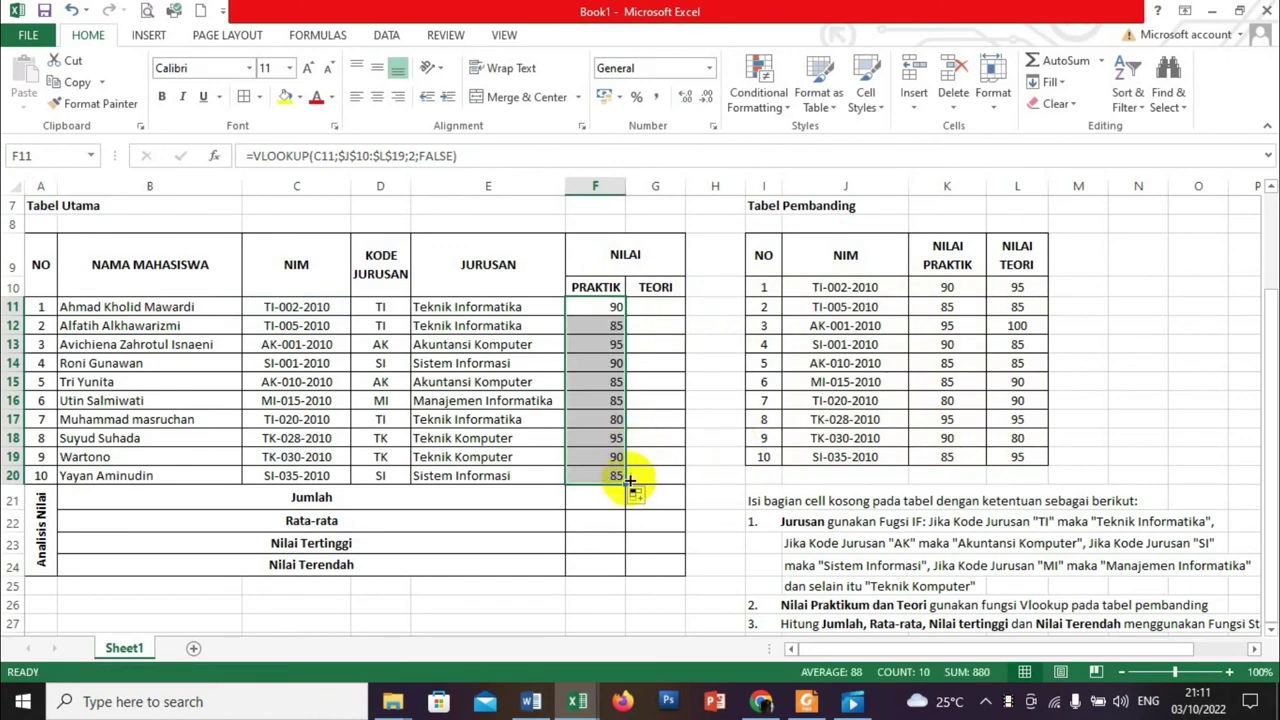
Compare the TEORI column with the NILAI PRAKTIK and NILAI TEORI lookup columns, ending at G11
left_click(655, 287)
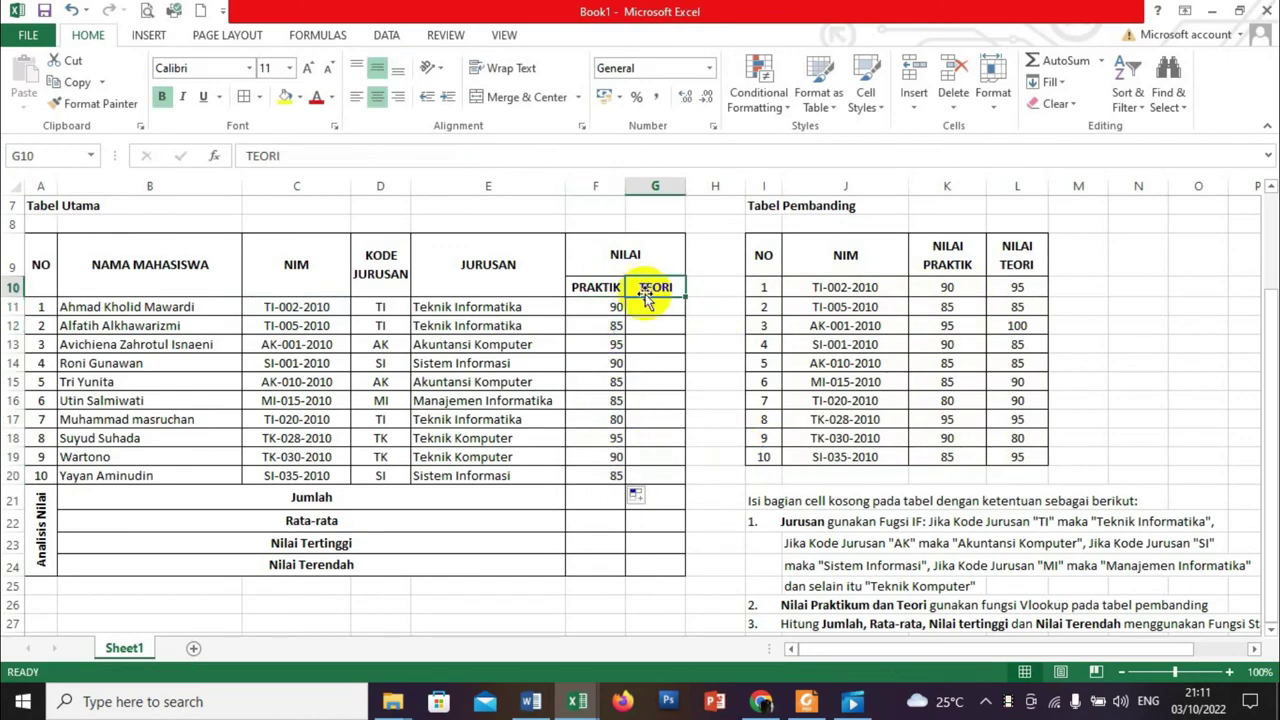
left_click(621, 306)
left_click(655, 307)
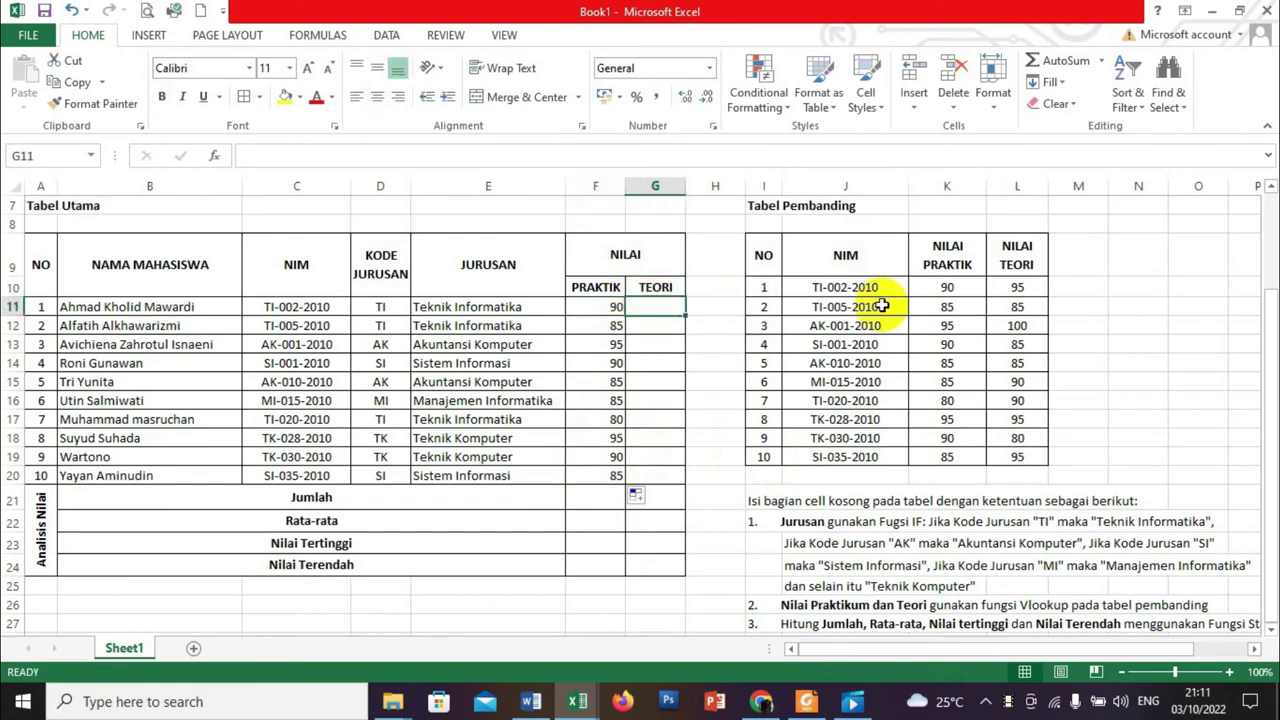
left_click(935, 285)
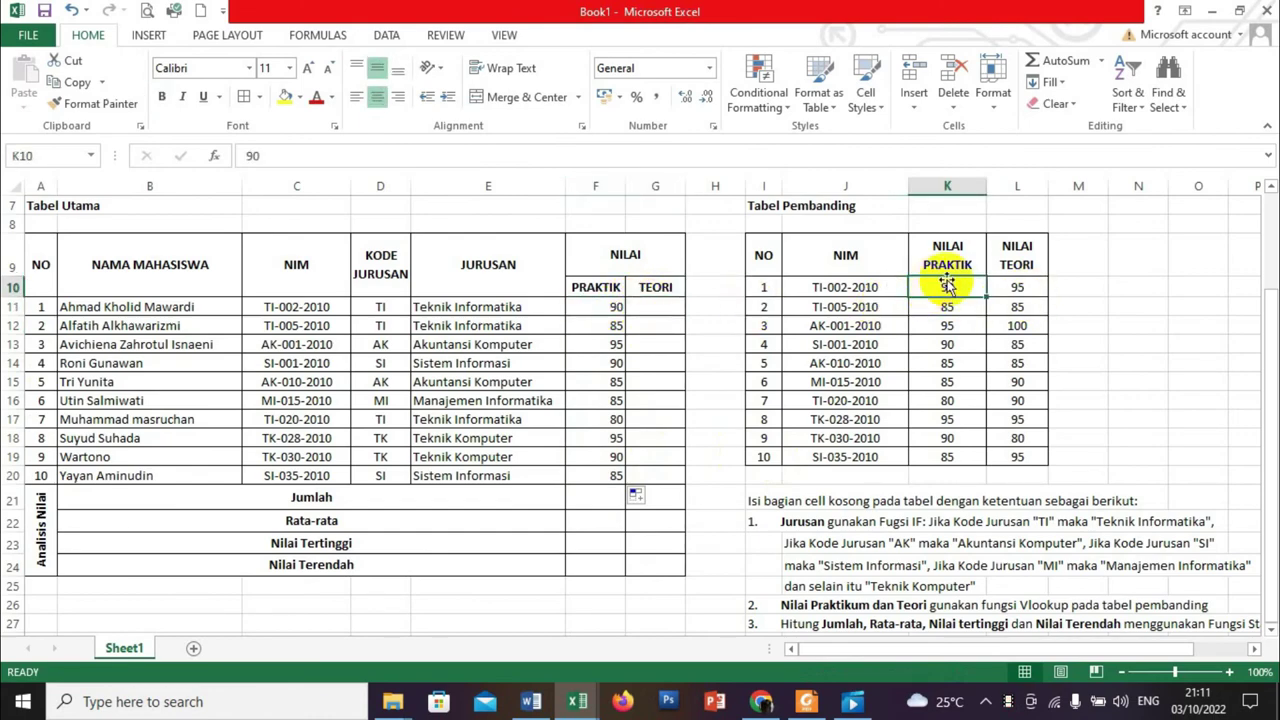
left_click(1013, 289)
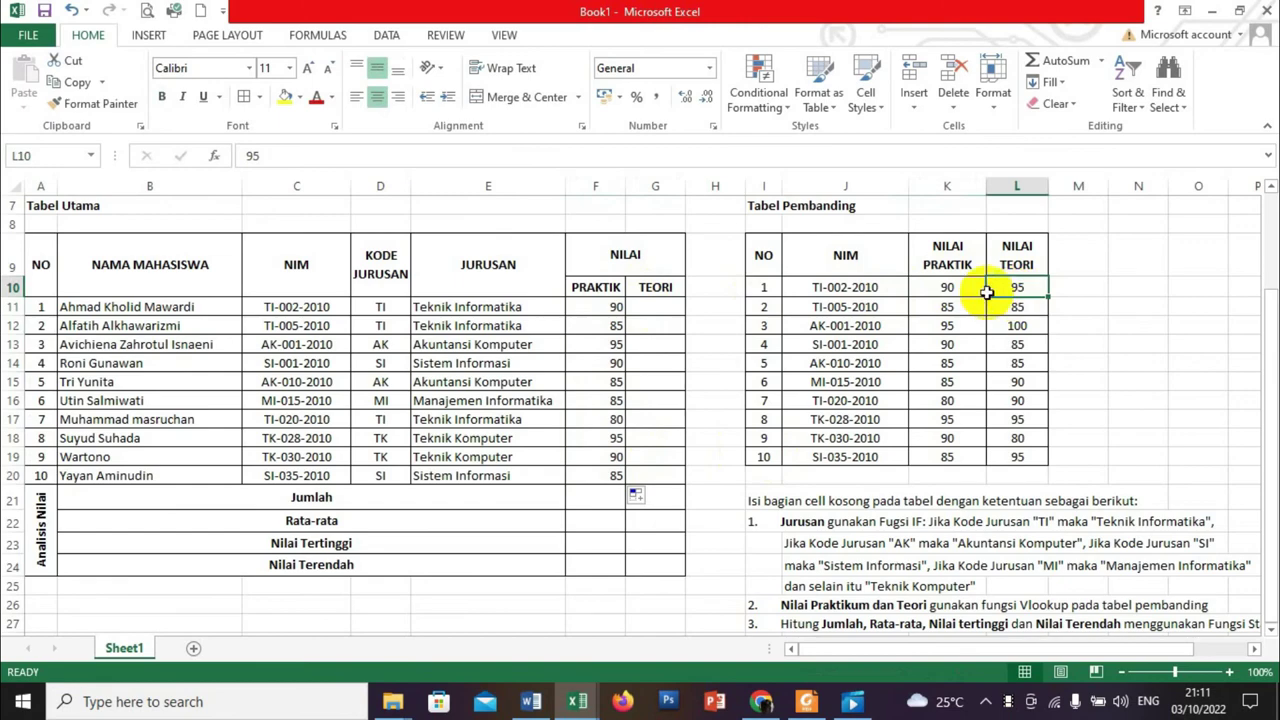
left_click(658, 307)
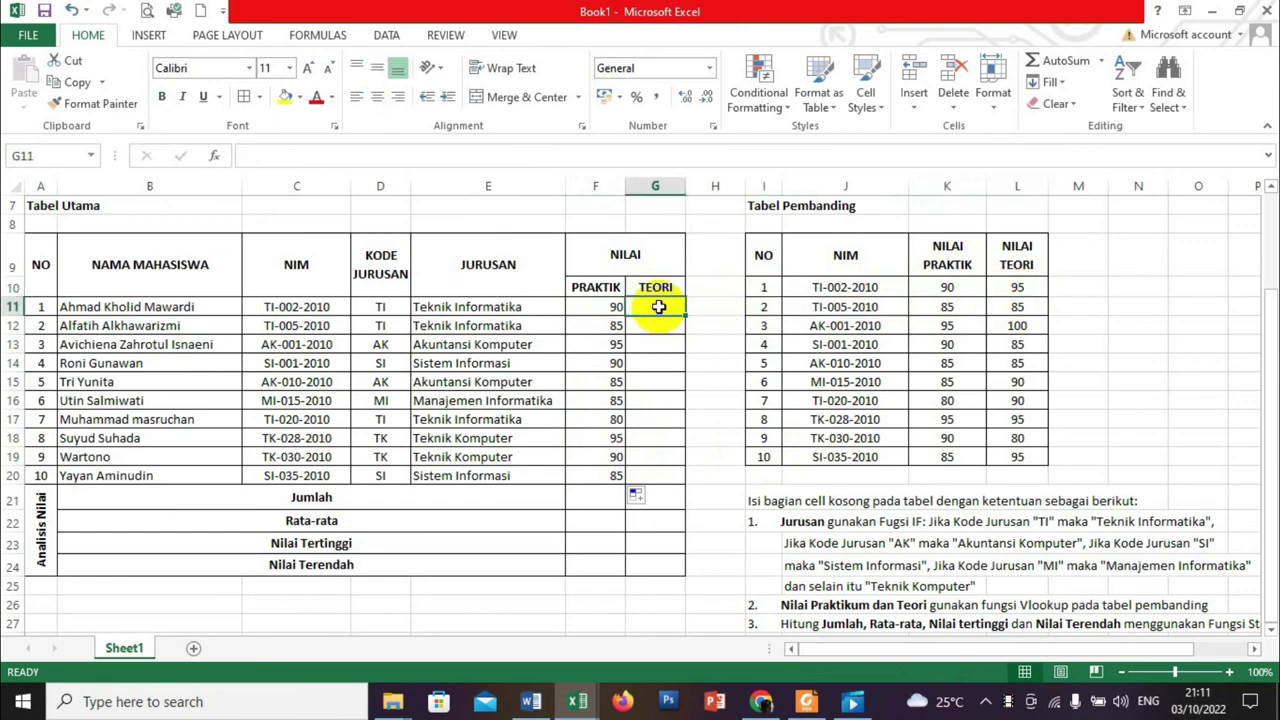
Enter a VLOOKUP in G11 that looks up C11 in J10:L19 and returns column 3
type("=vlookup(")
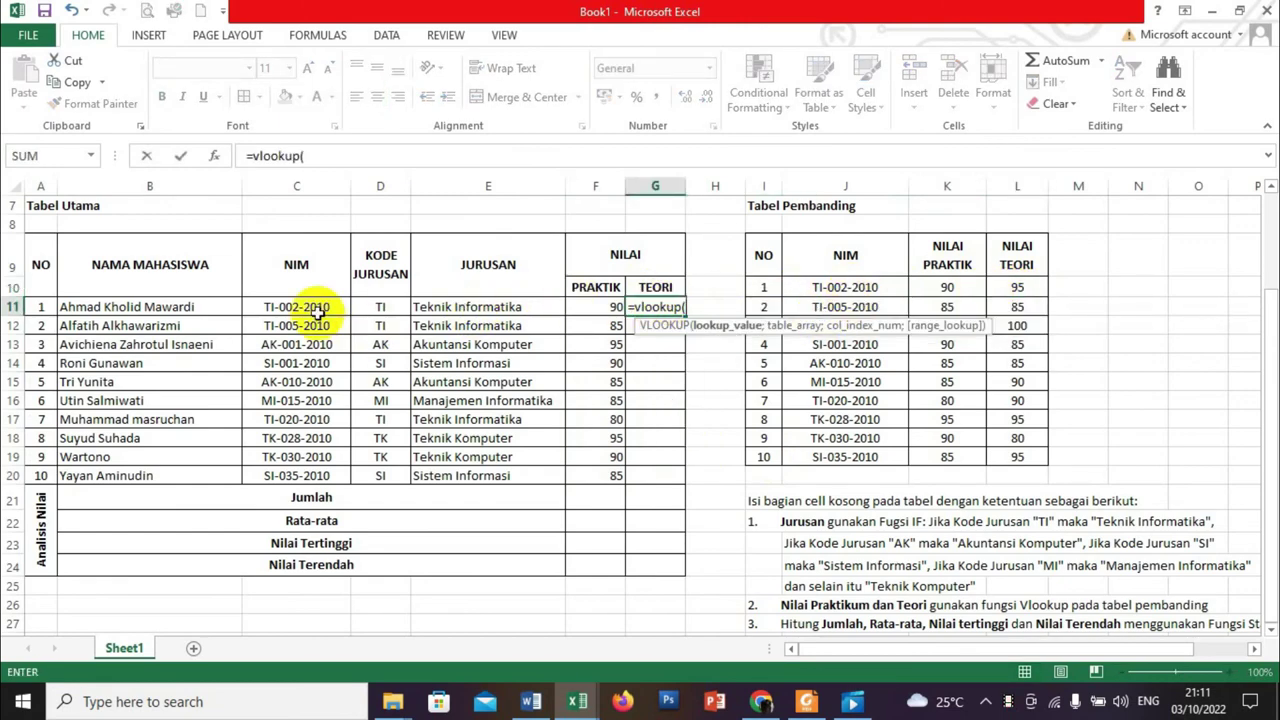
left_click(296, 307)
type(";")
left_click(834, 288)
left_click_drag(834, 288, 1017, 457)
left_click(710, 307)
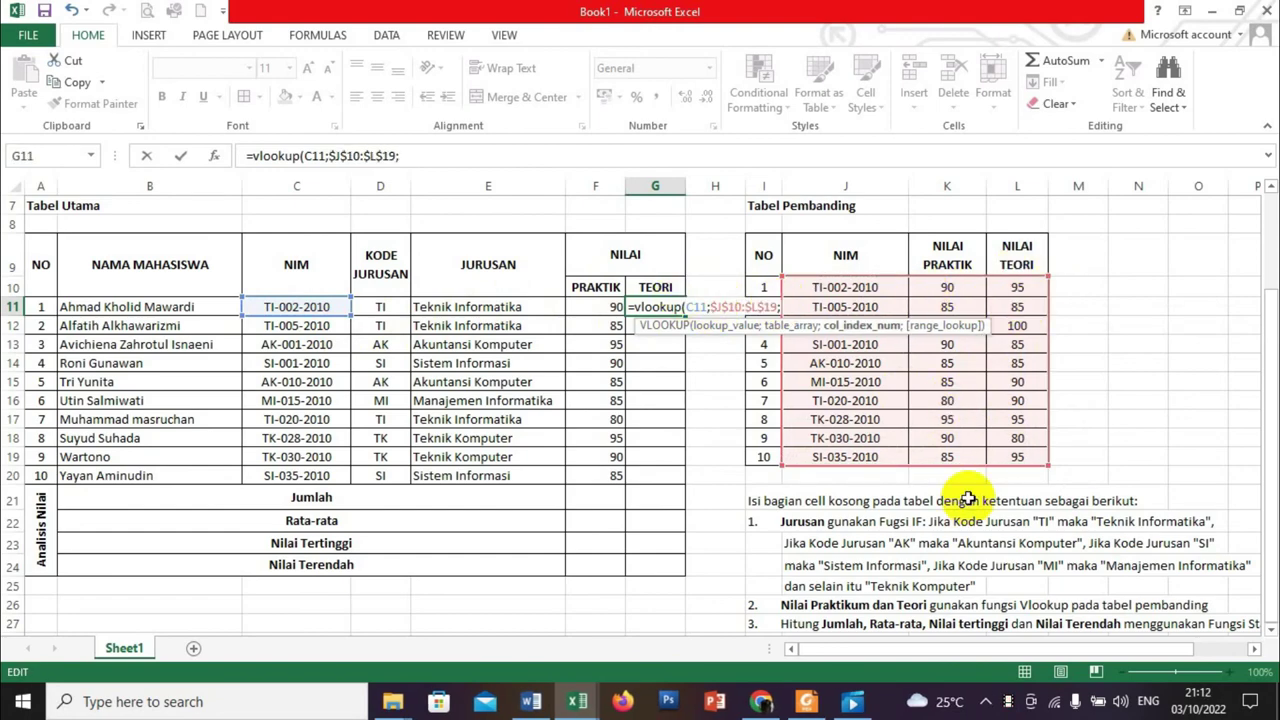
type(";3;False")
key("Return")
Fill the TEORI formula down to G20 and centre the scores in F11:G20
left_click(655, 307)
double_click(686, 316)
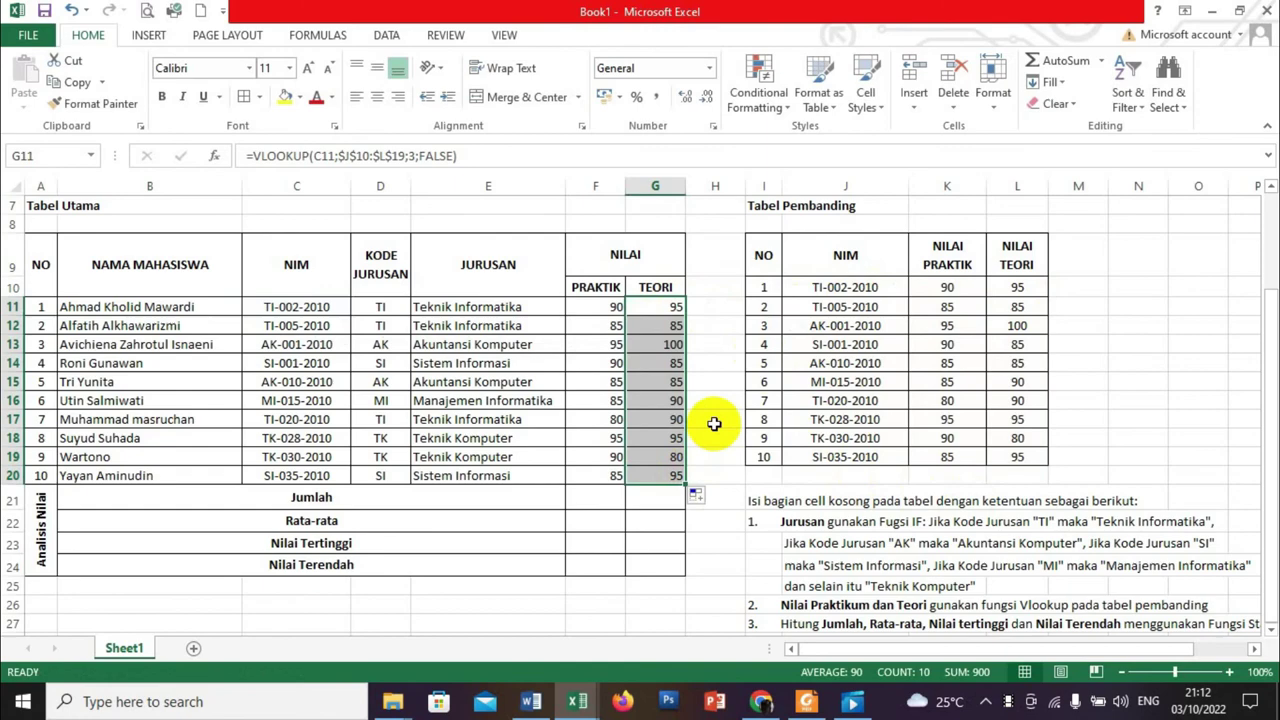
left_click_drag(600, 309, 647, 477)
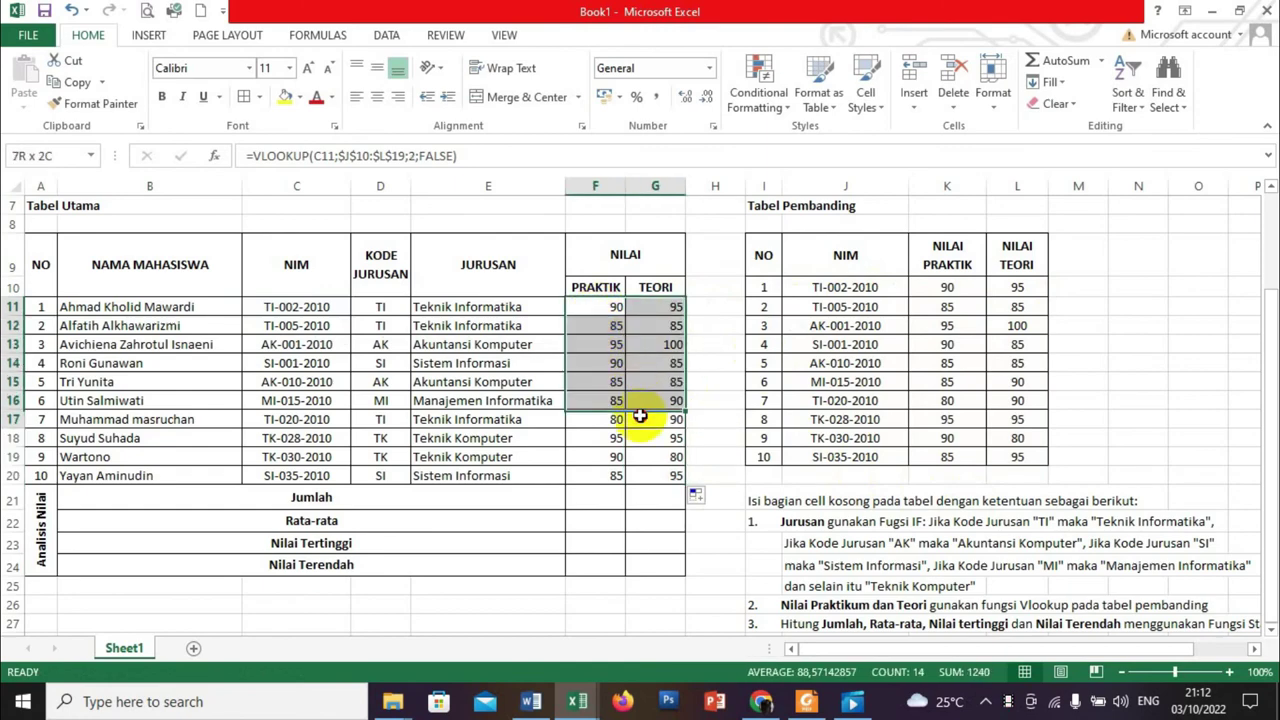
left_click(377, 96)
Review the Jumlah, Rata-rata, Nilai Tertinggi and Nilai Terendah rows, scroll back to column A, select F21
left_click(391, 497)
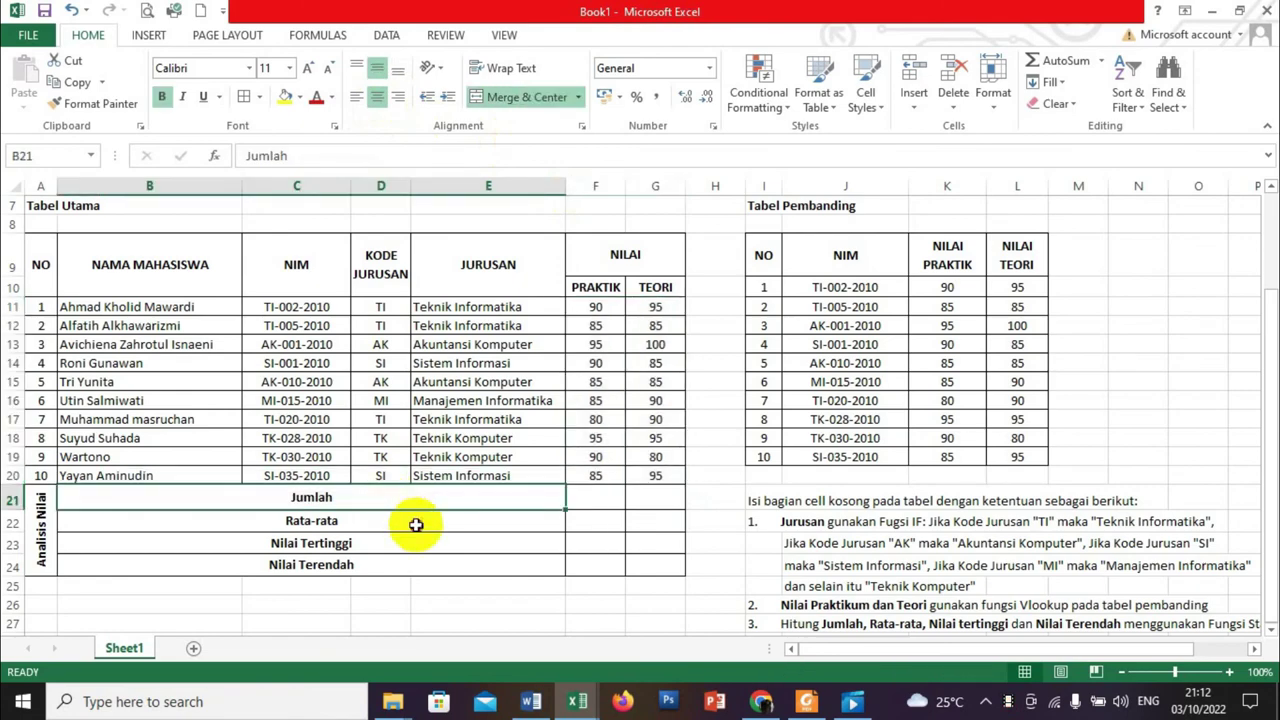
left_click(412, 522)
left_click(408, 545)
left_click(408, 566)
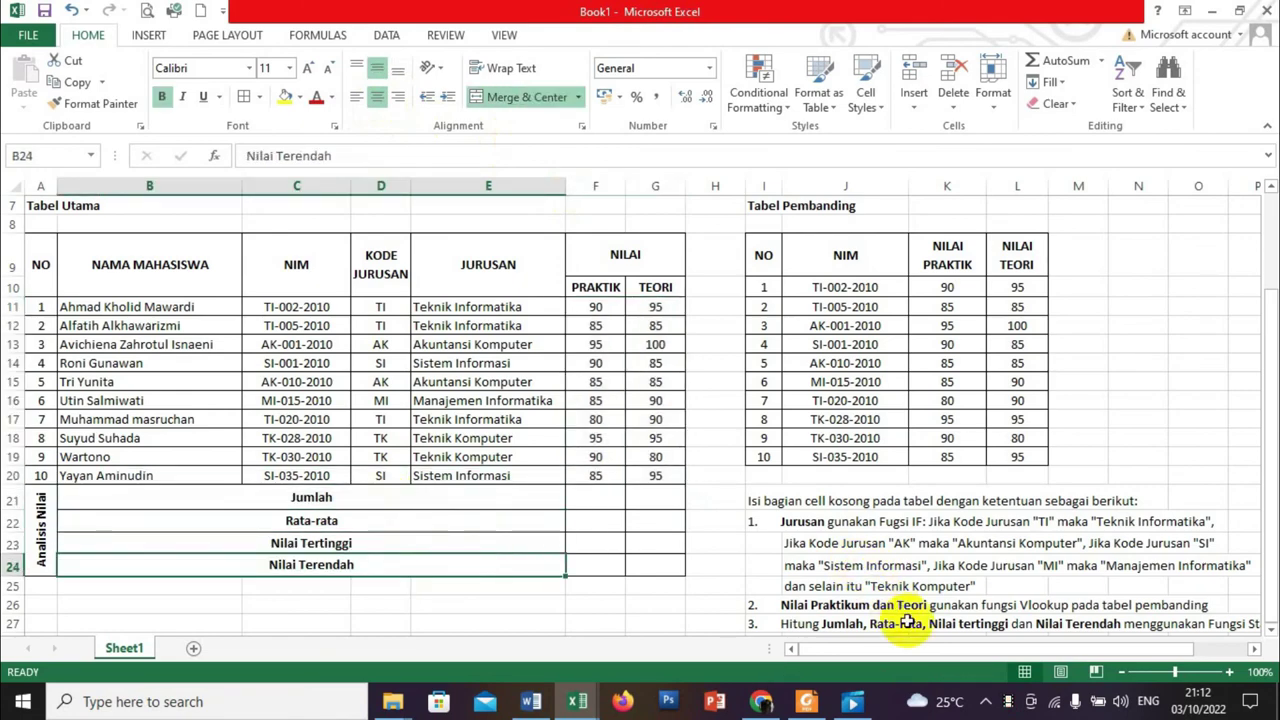
left_click_drag(1196, 648, 1236, 650)
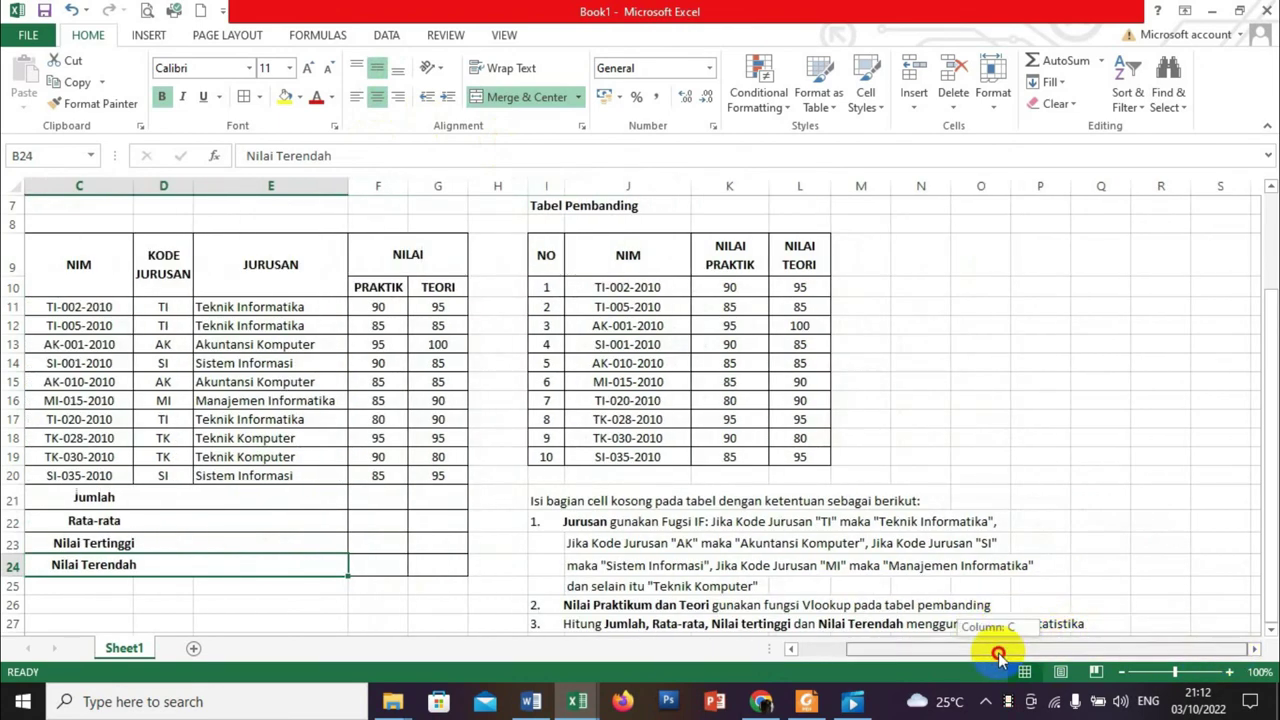
left_click_drag(998, 655, 945, 651)
left_click(584, 498)
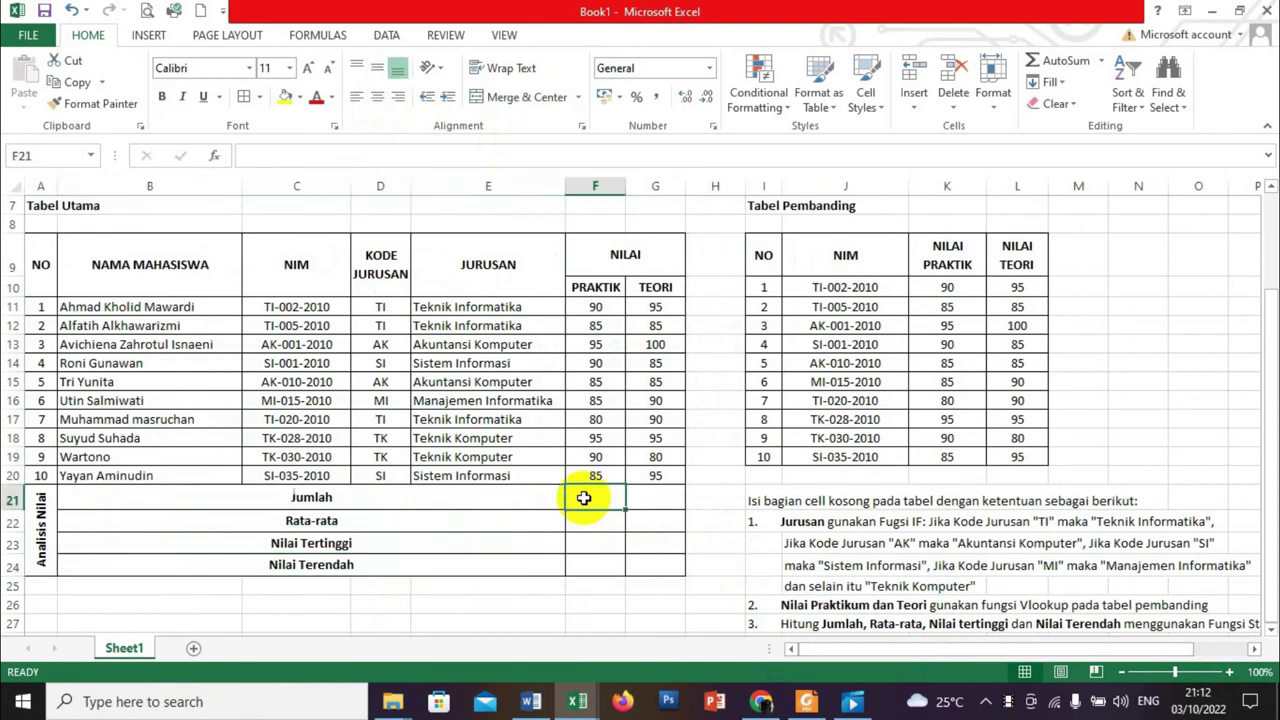
Add the Jumlah SUM (880) and Rata-rata AVERAGE (88) of F11:F20 with AutoSum
left_click(1101, 64)
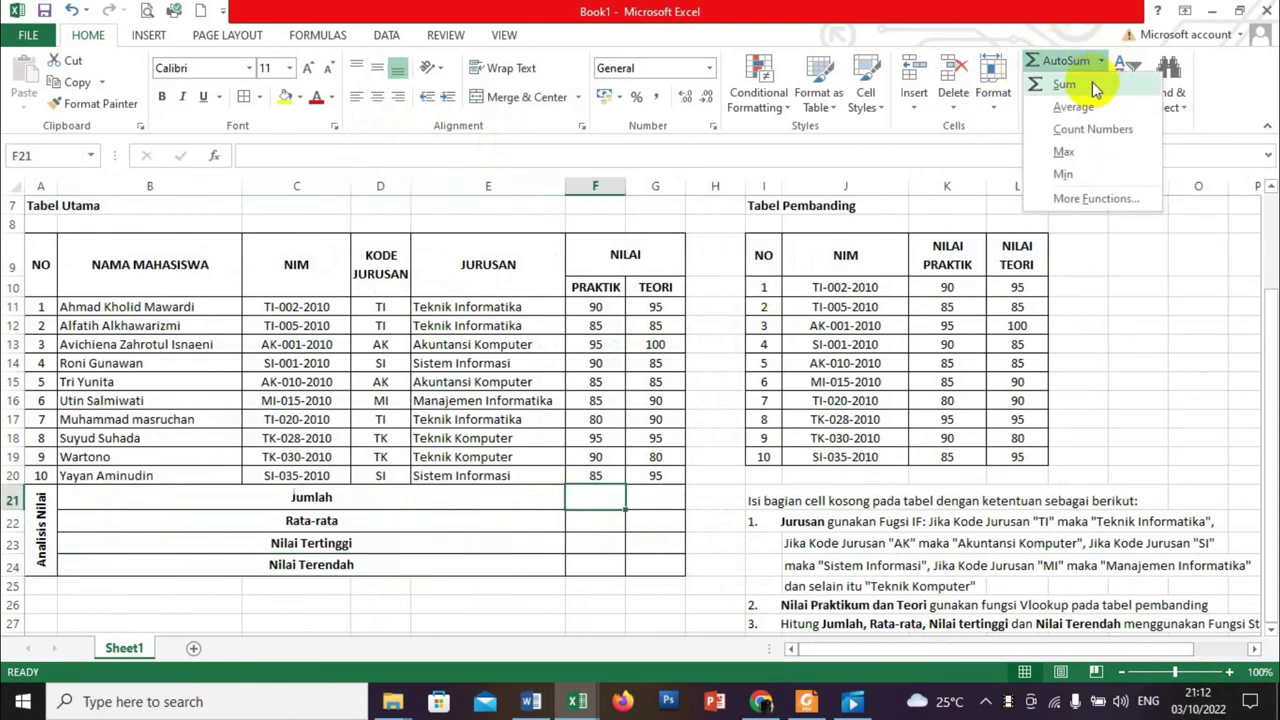
left_click(1095, 86)
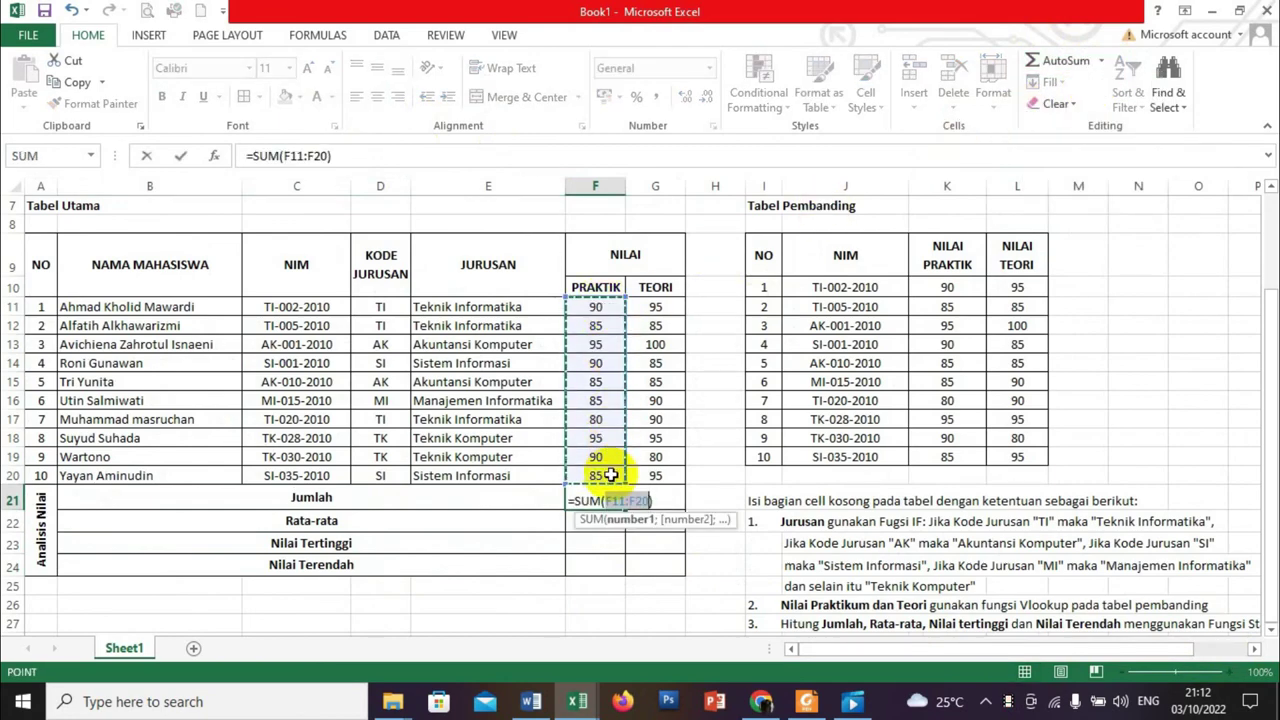
key("Return")
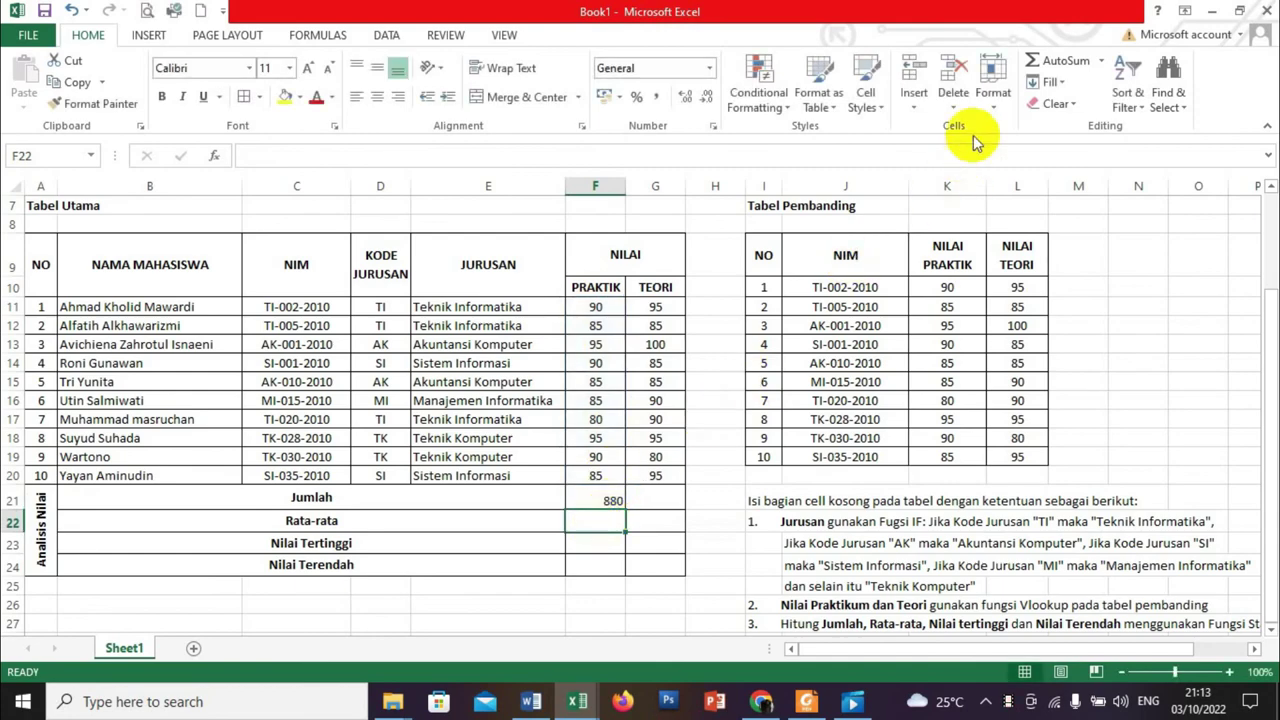
left_click(1101, 62)
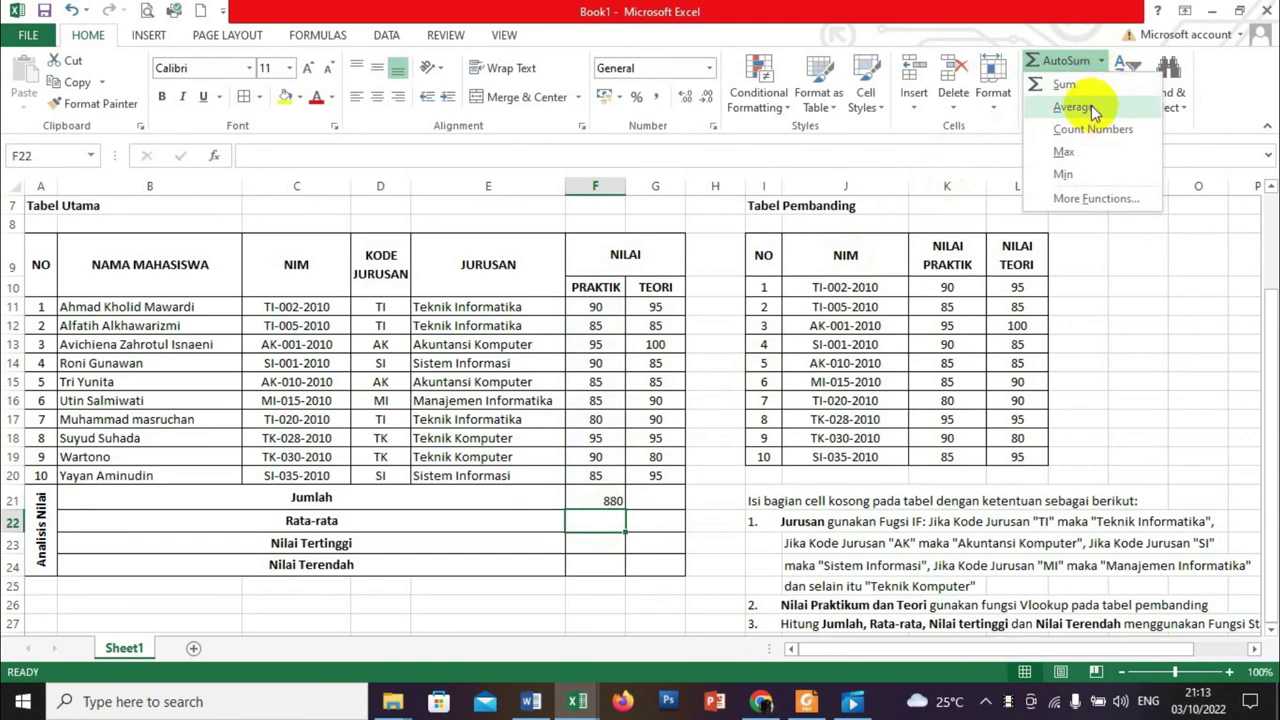
left_click(1089, 107)
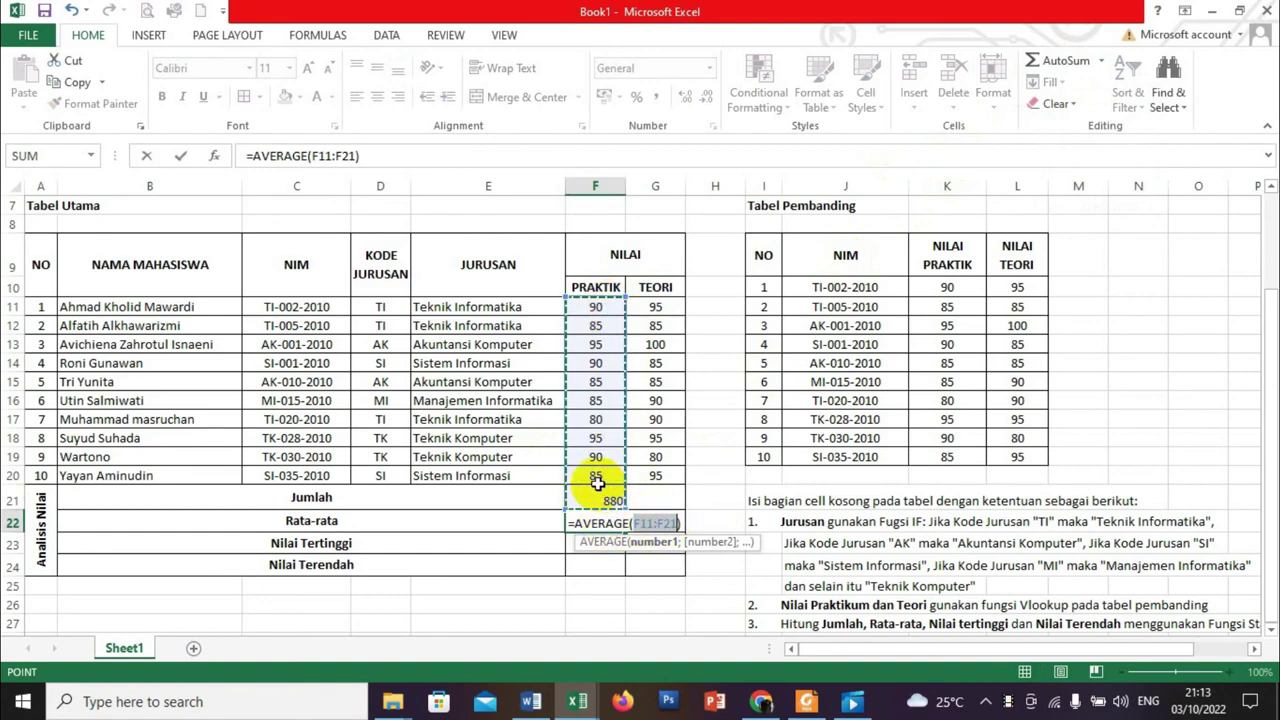
left_click_drag(597, 310, 607, 475)
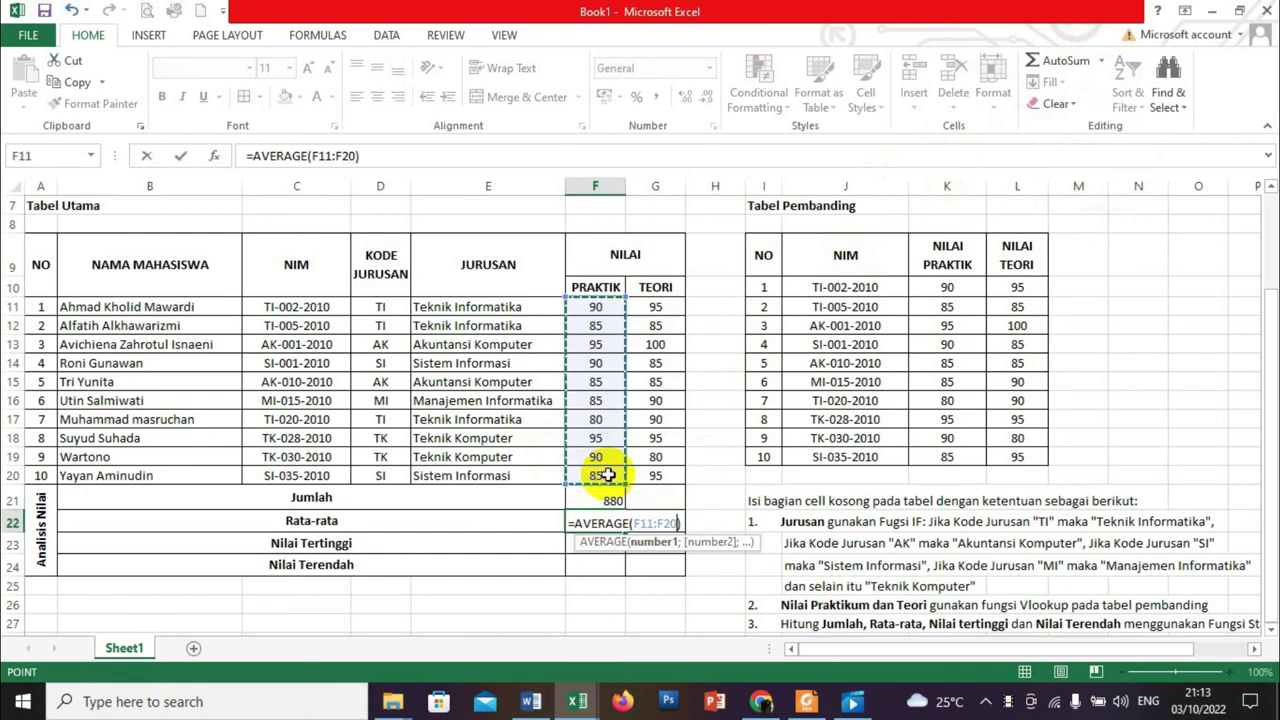
key("Return")
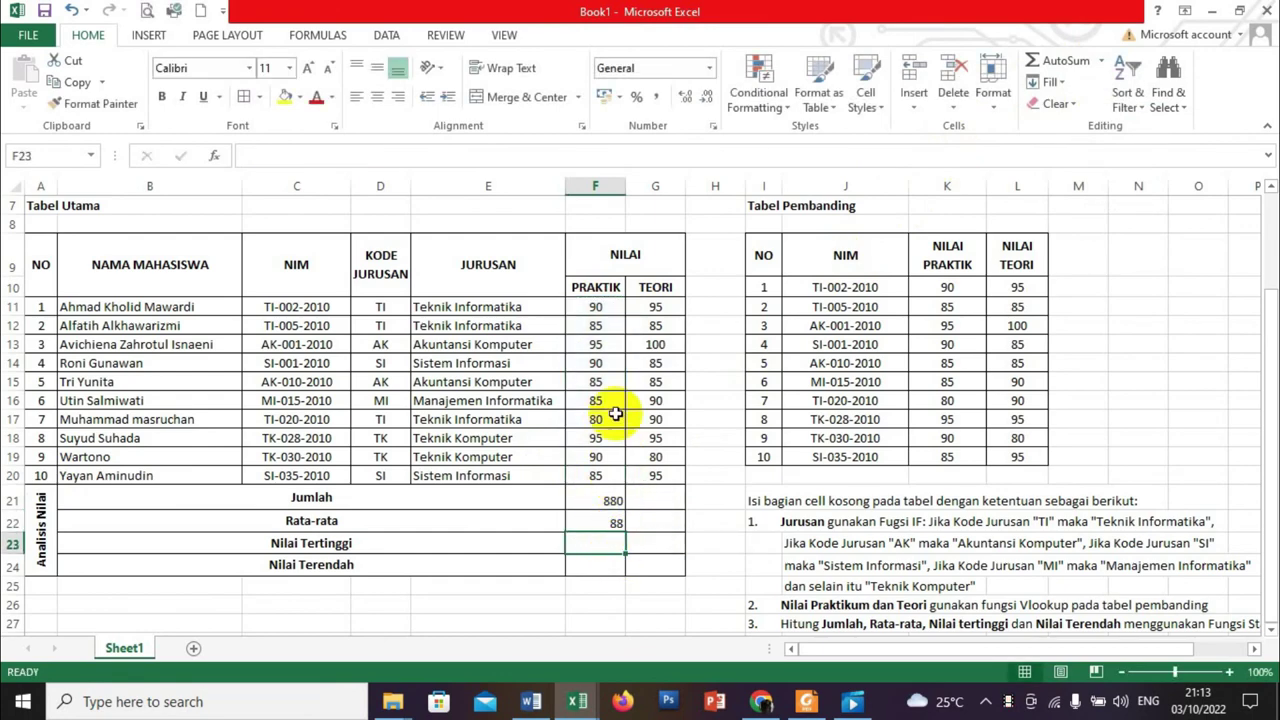
Add MAX (95) and MIN (80) of F11:F20 for Nilai Tertinggi and Nilai Terendah
left_click(1104, 66)
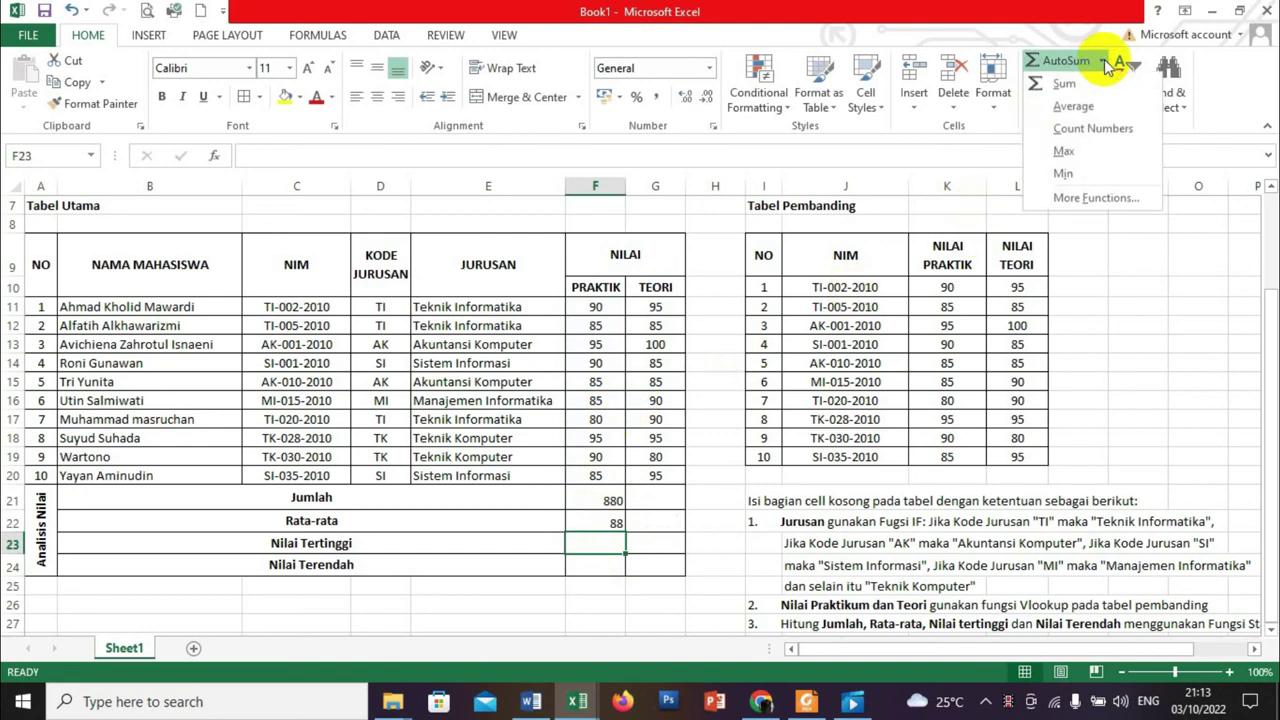
left_click(1068, 152)
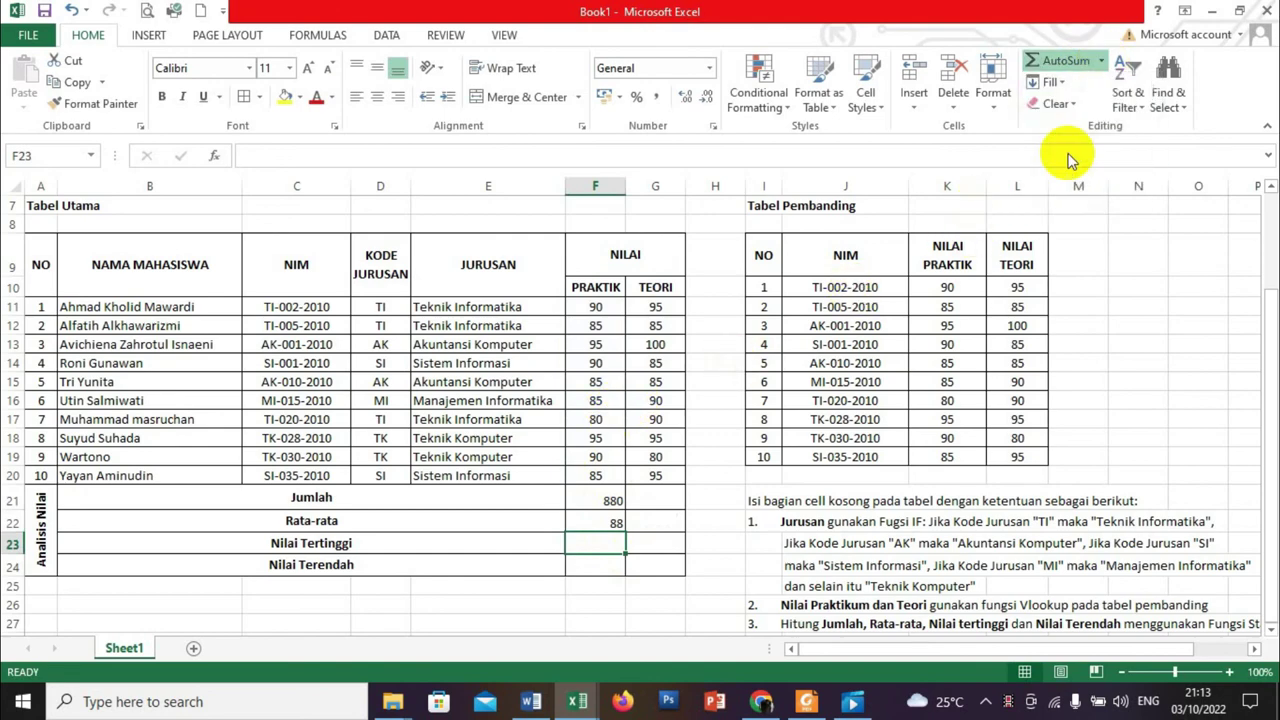
left_click(608, 305)
left_click_drag(608, 305, 601, 474)
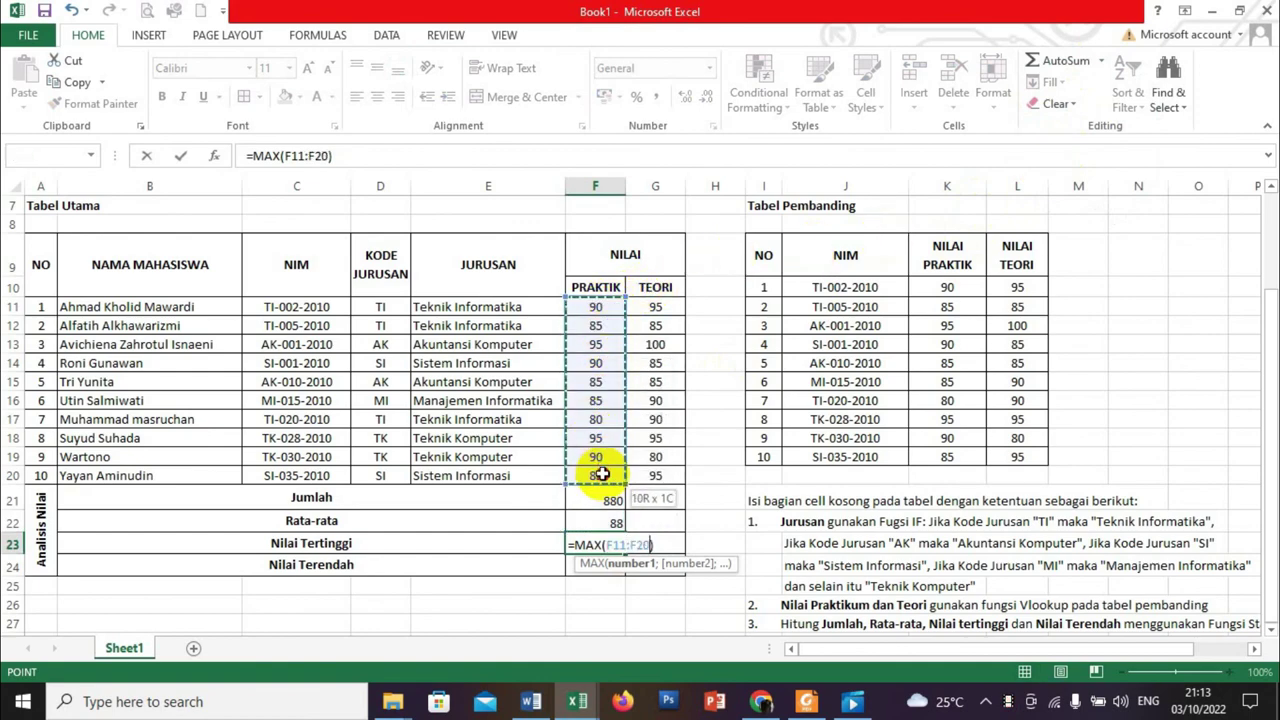
key("Return")
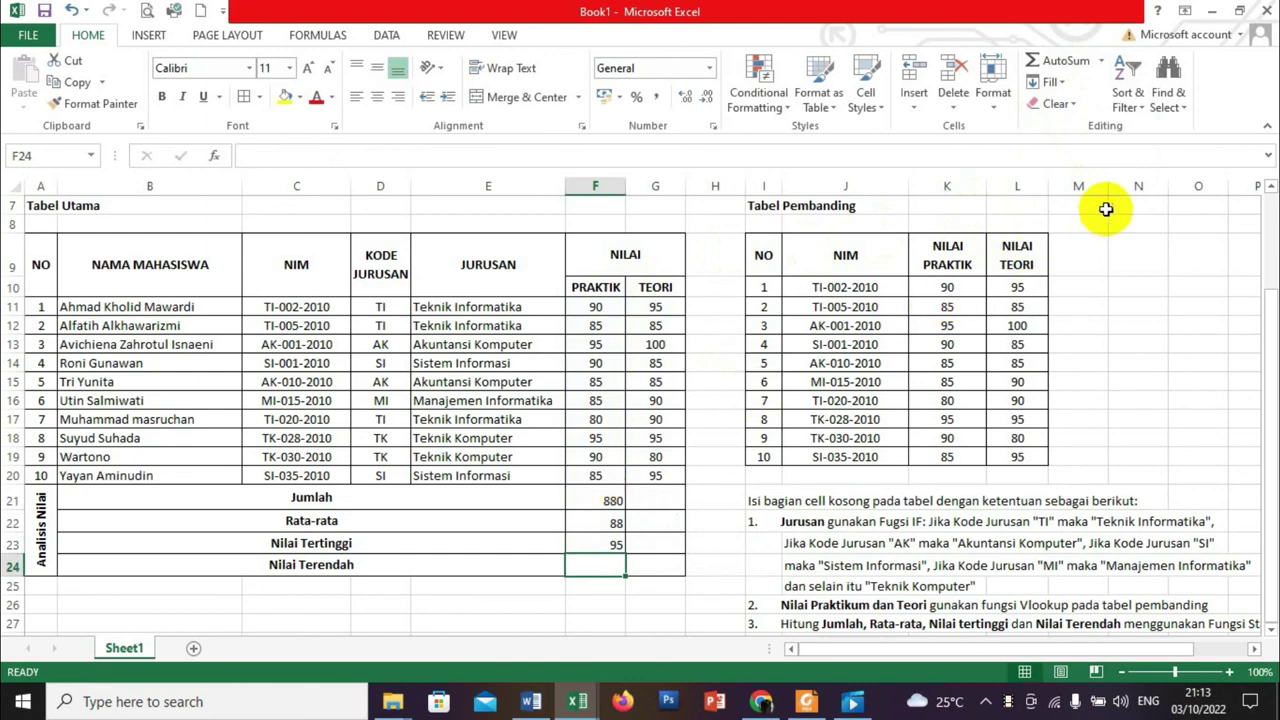
left_click(1104, 64)
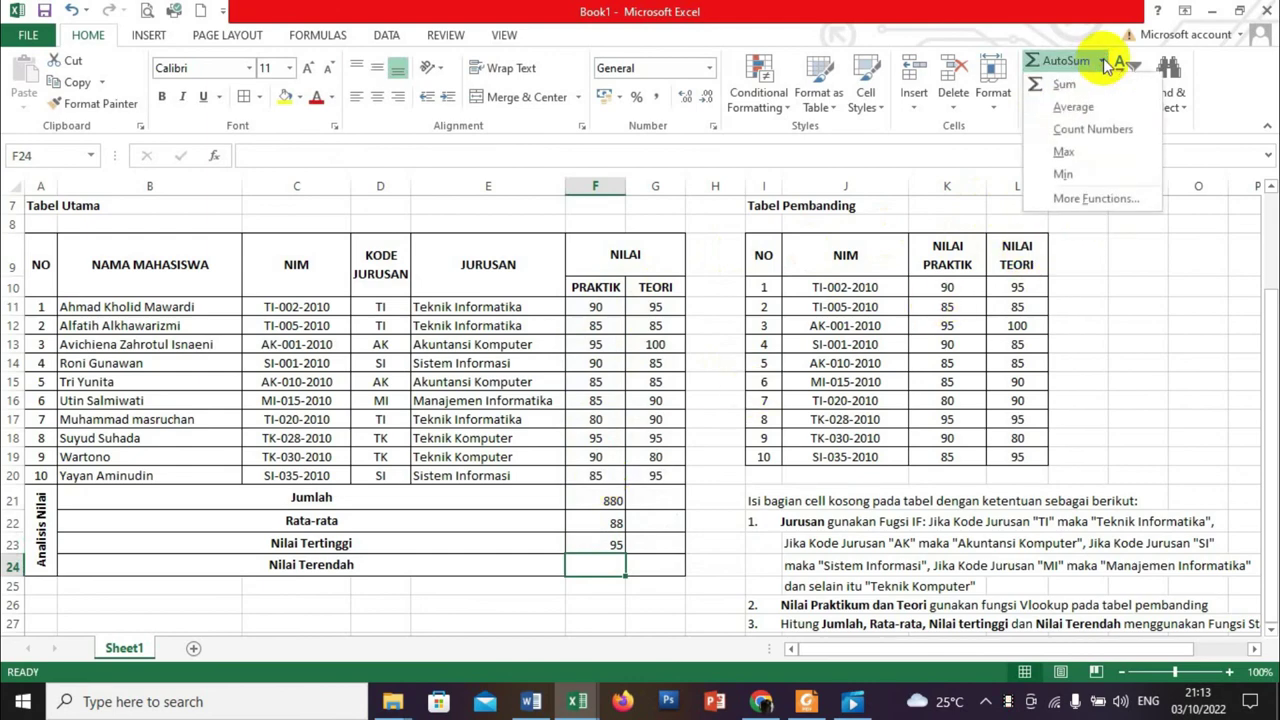
left_click(1068, 173)
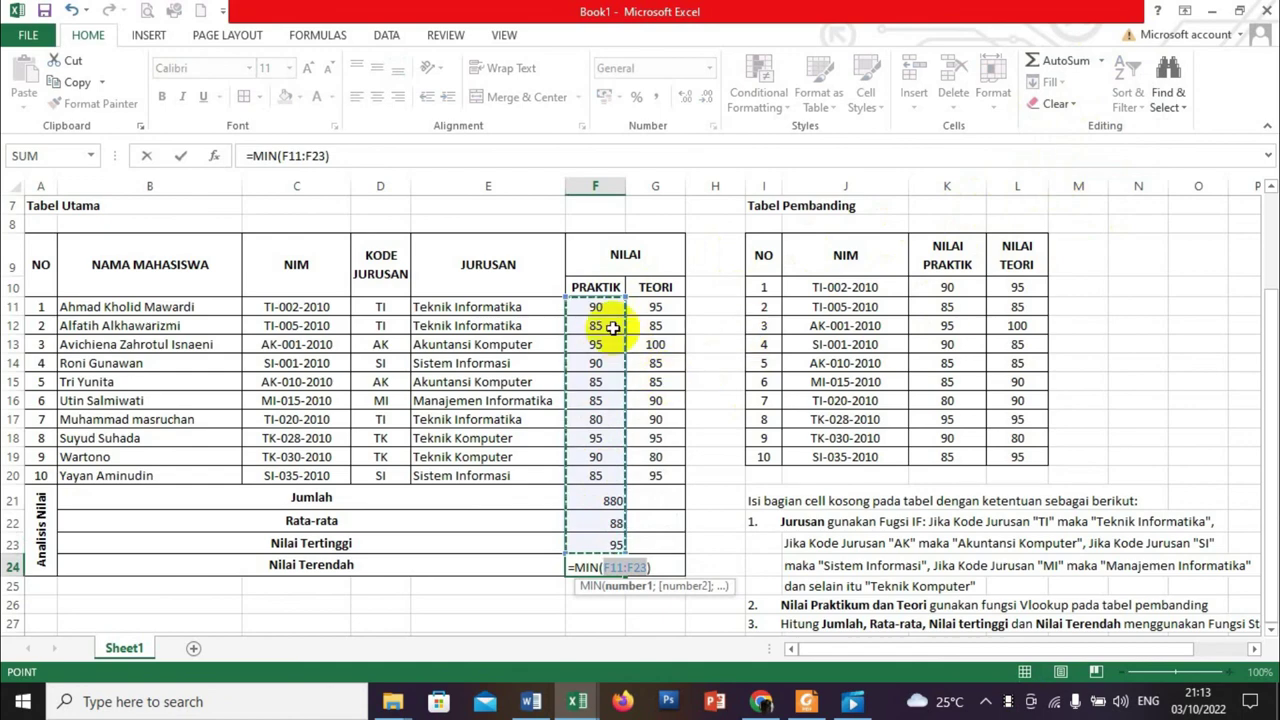
left_click_drag(600, 309, 617, 473)
key("Return")
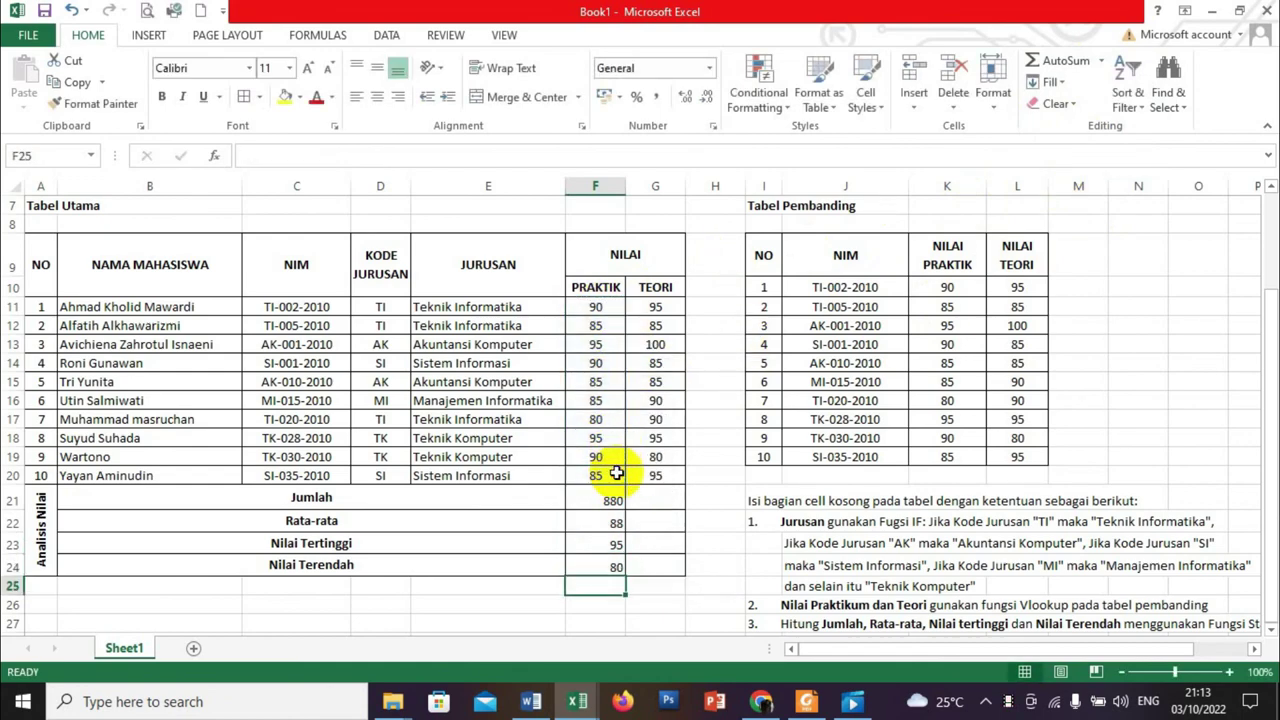
left_click(601, 503)
Centre the summary results F21:F24 both horizontally and vertically
left_click_drag(598, 512, 597, 567)
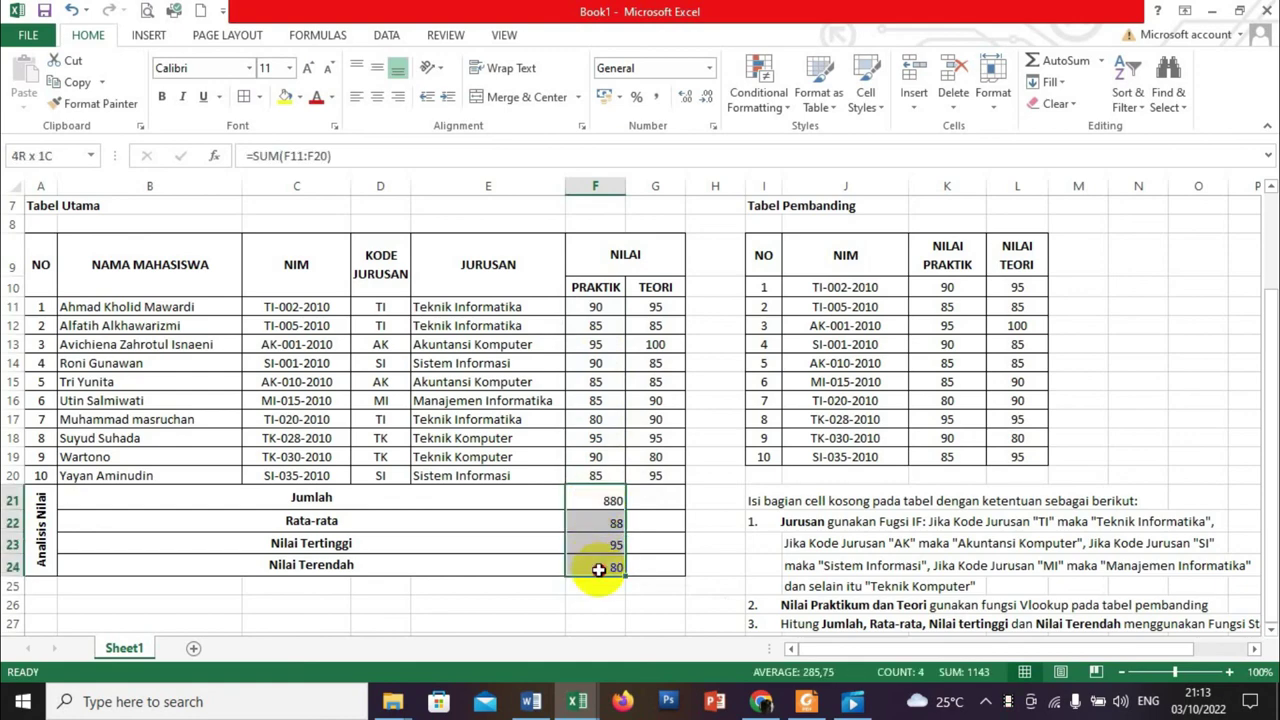
left_click(378, 100)
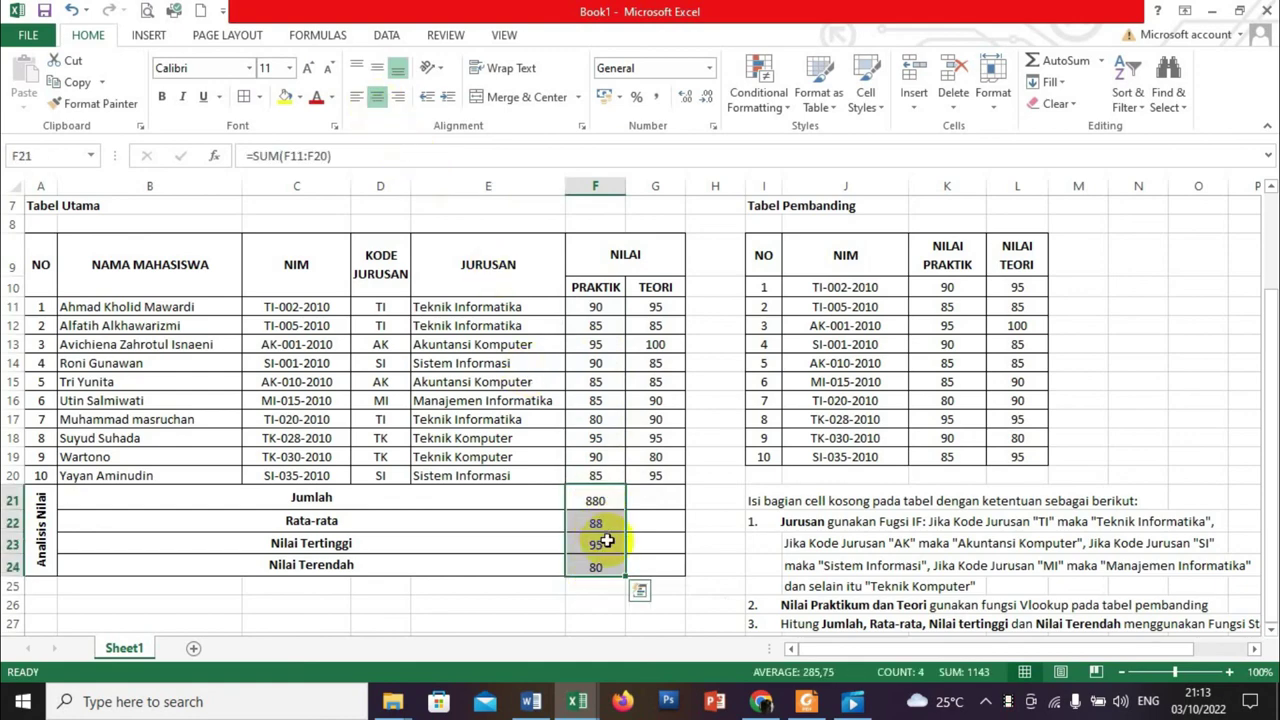
left_click(643, 494)
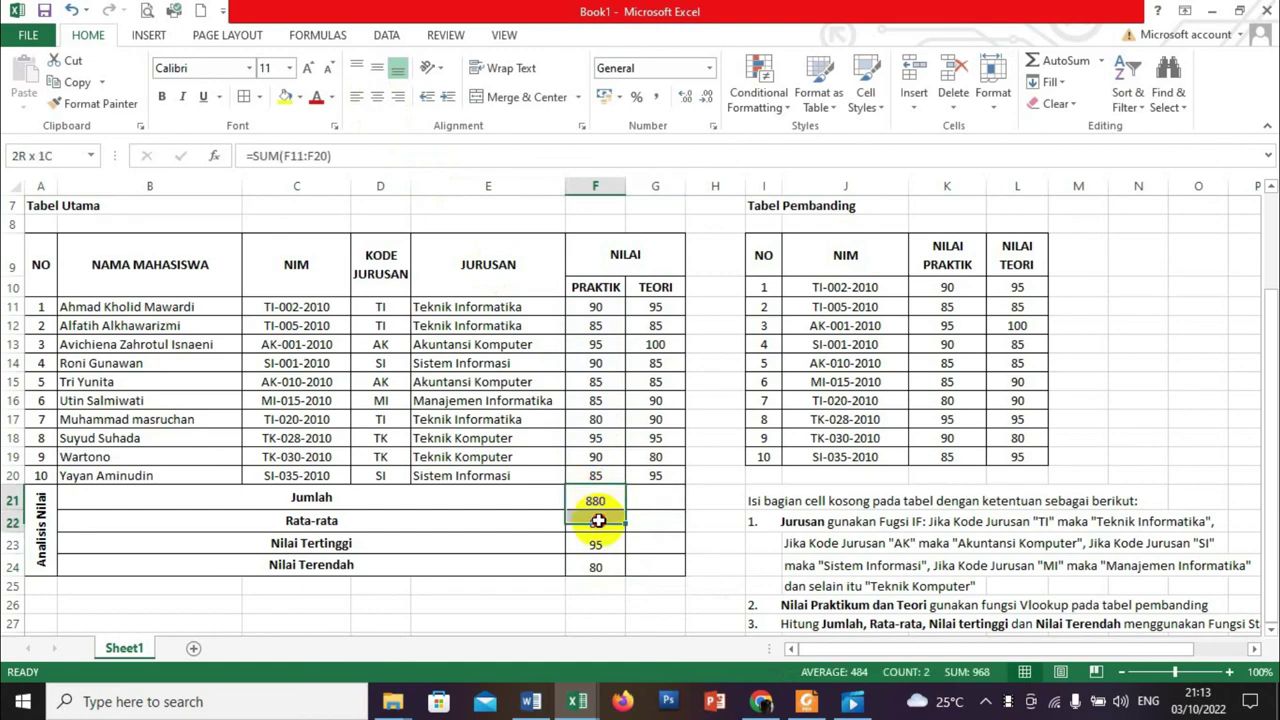
left_click_drag(597, 497, 597, 566)
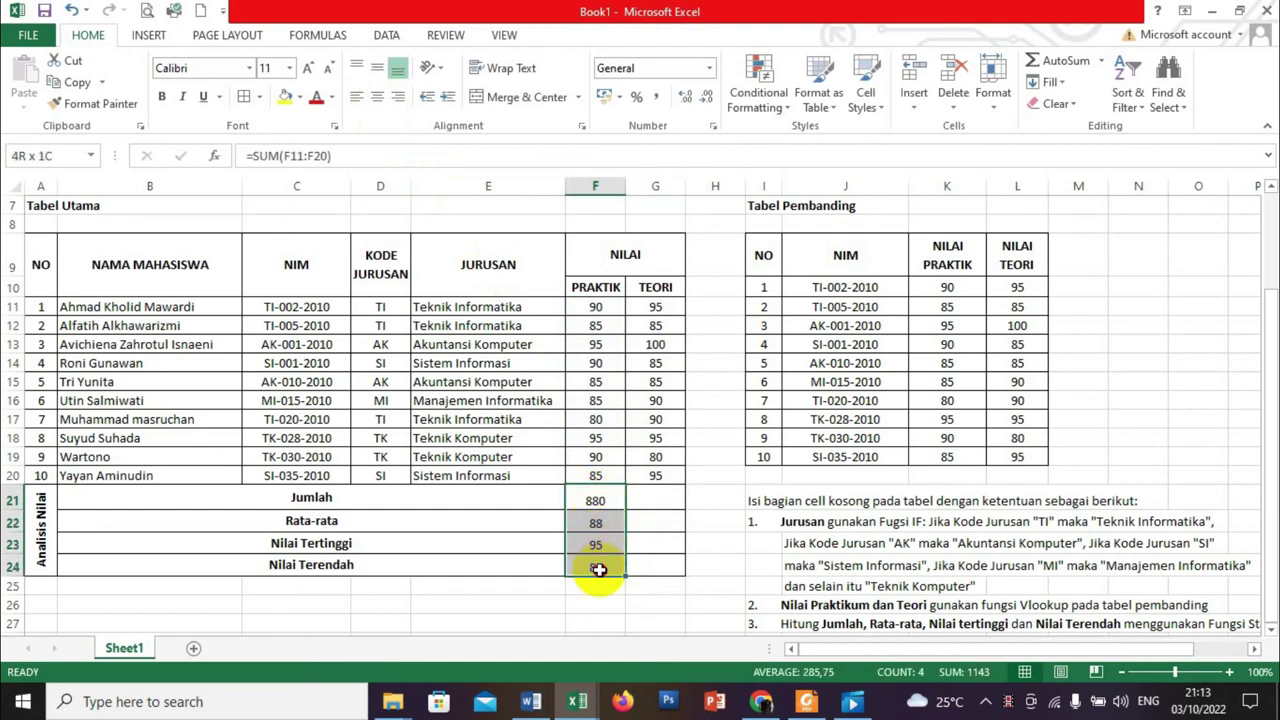
left_click(376, 72)
Copy the four summary formulas right into the TEORI column, giving 900, 90, 100 and 80
left_click(604, 496)
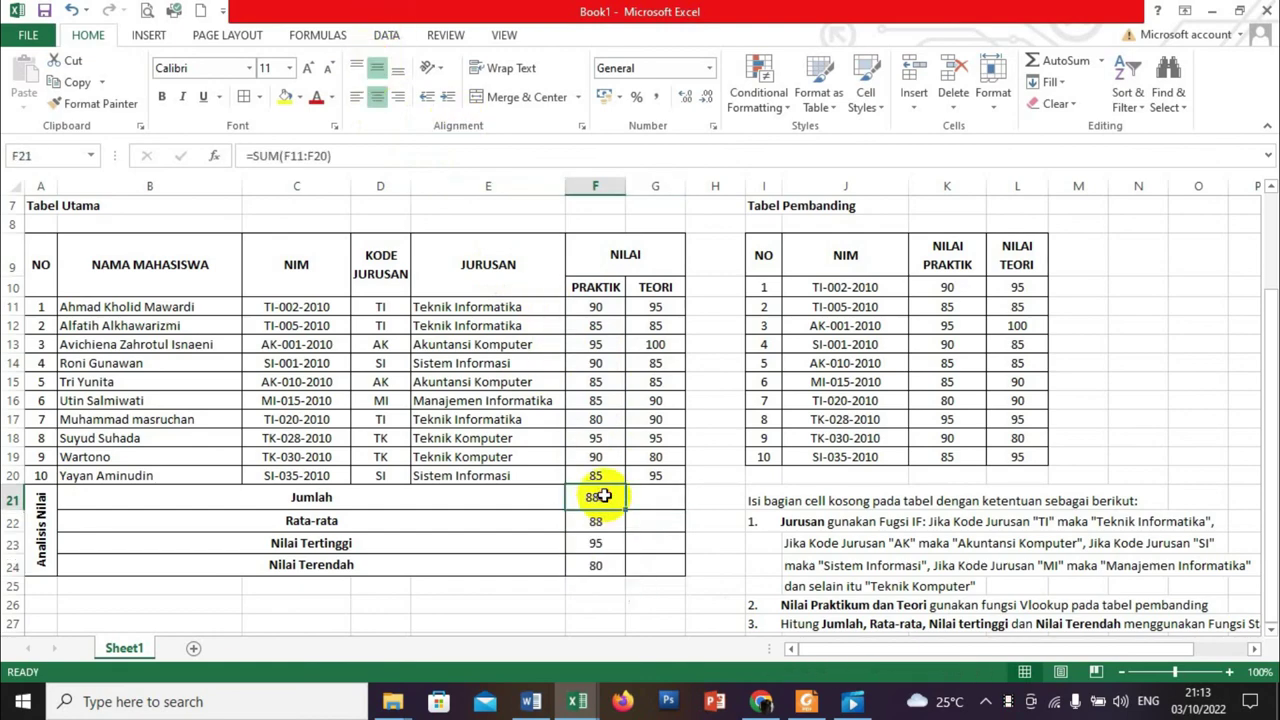
left_click_drag(606, 498, 606, 565)
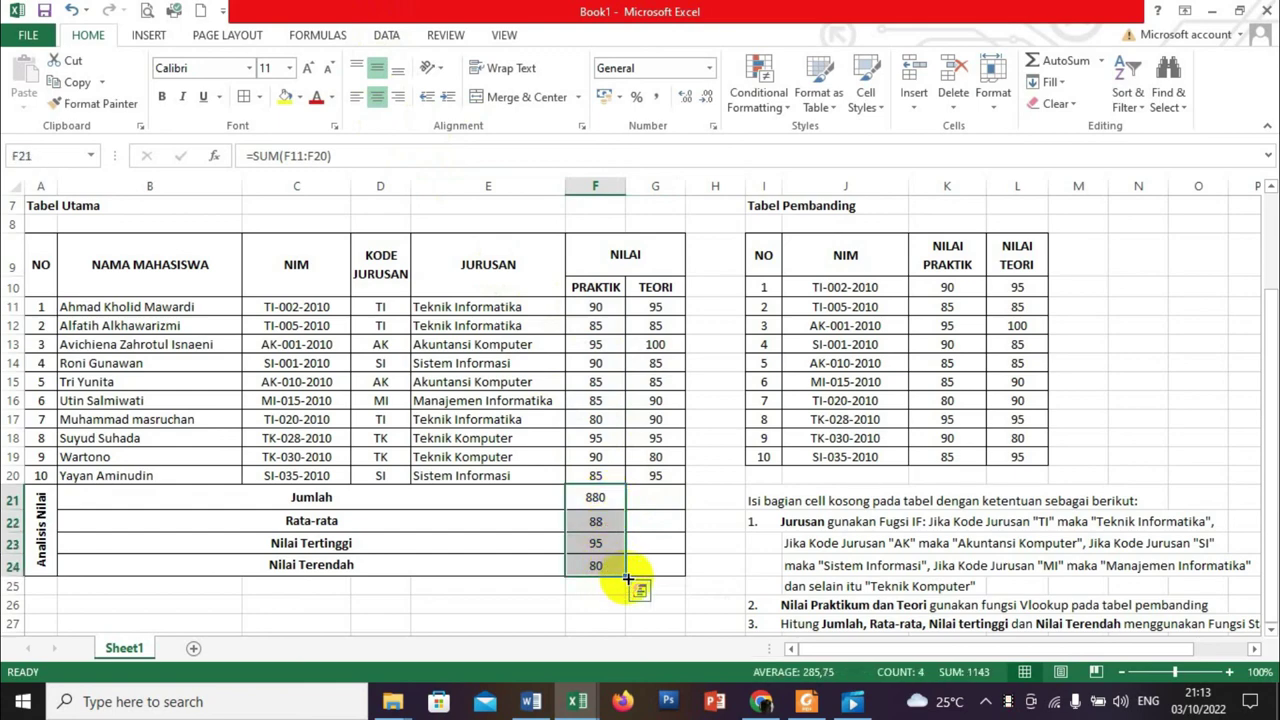
left_click_drag(627, 577, 671, 580)
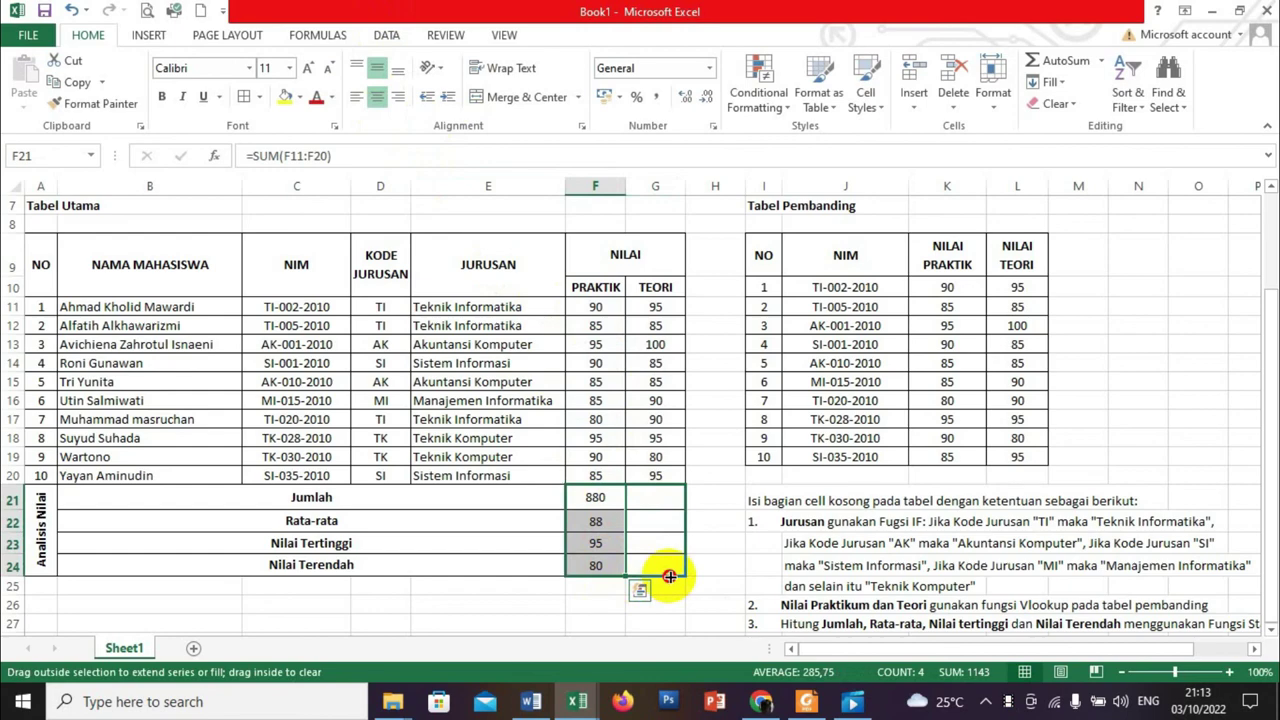
left_click(695, 521)
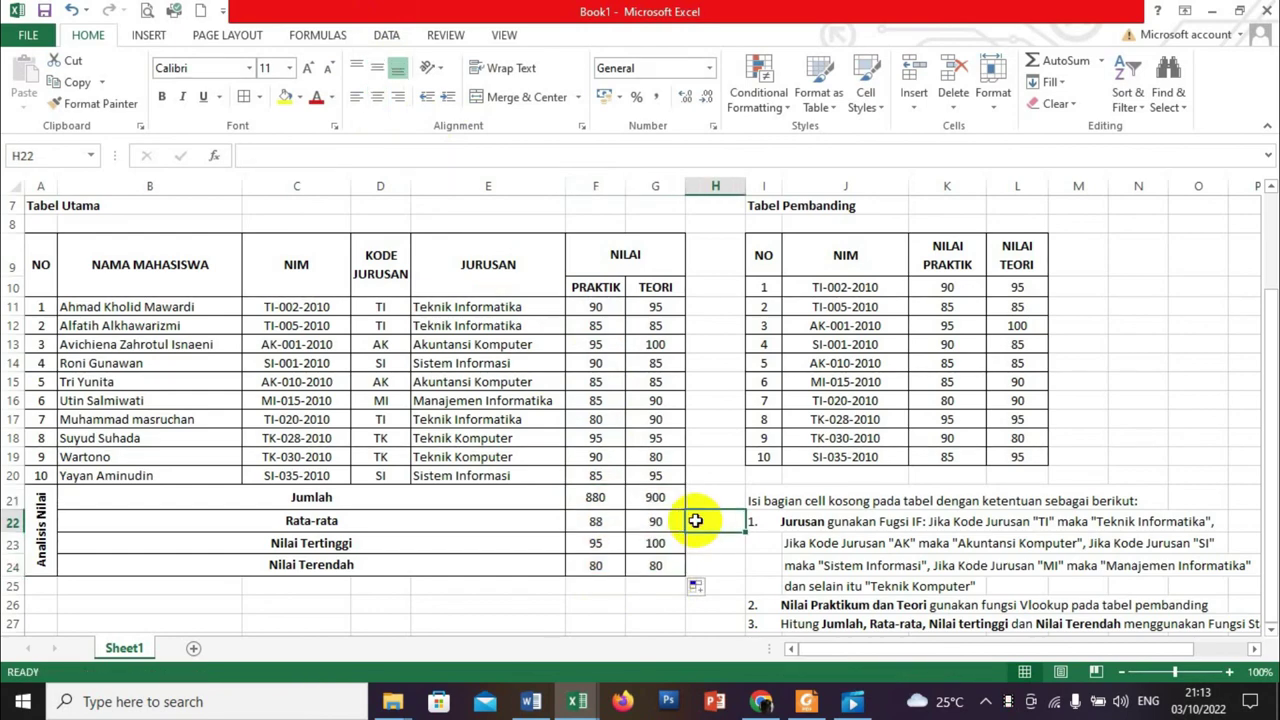
scroll(1270, 330, "up", 2)
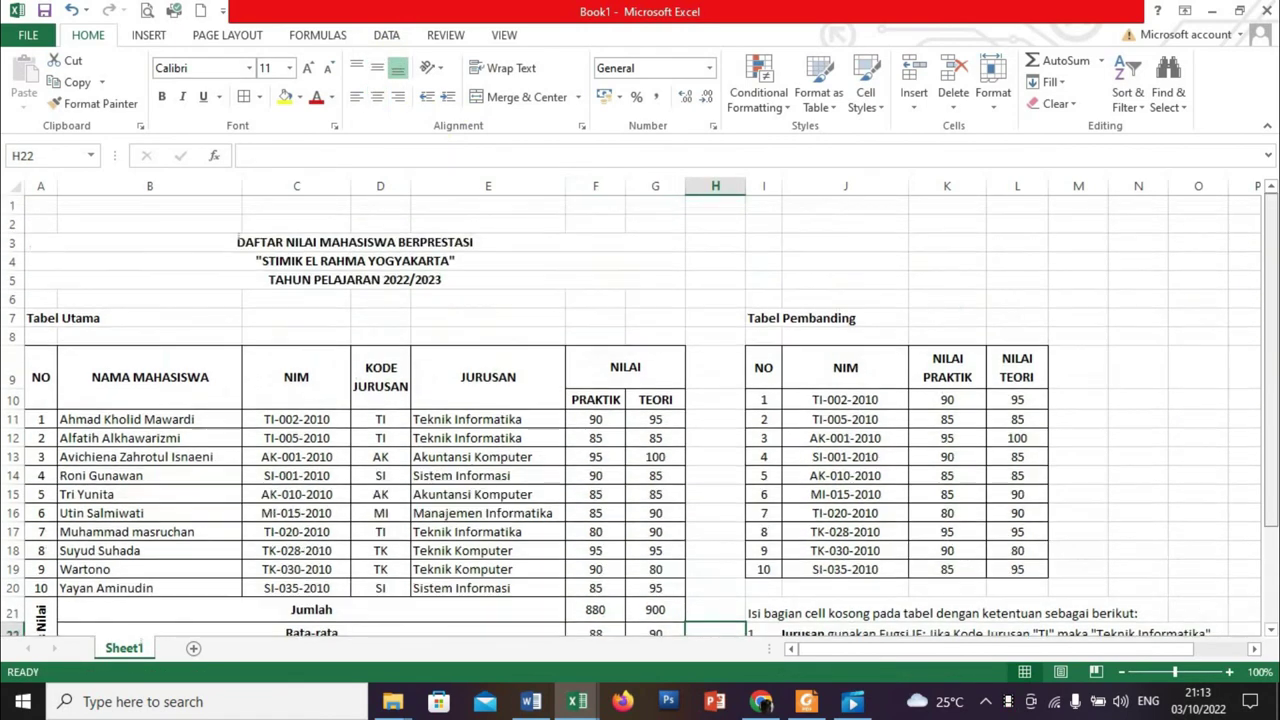
scroll(640, 415, "down", 2)
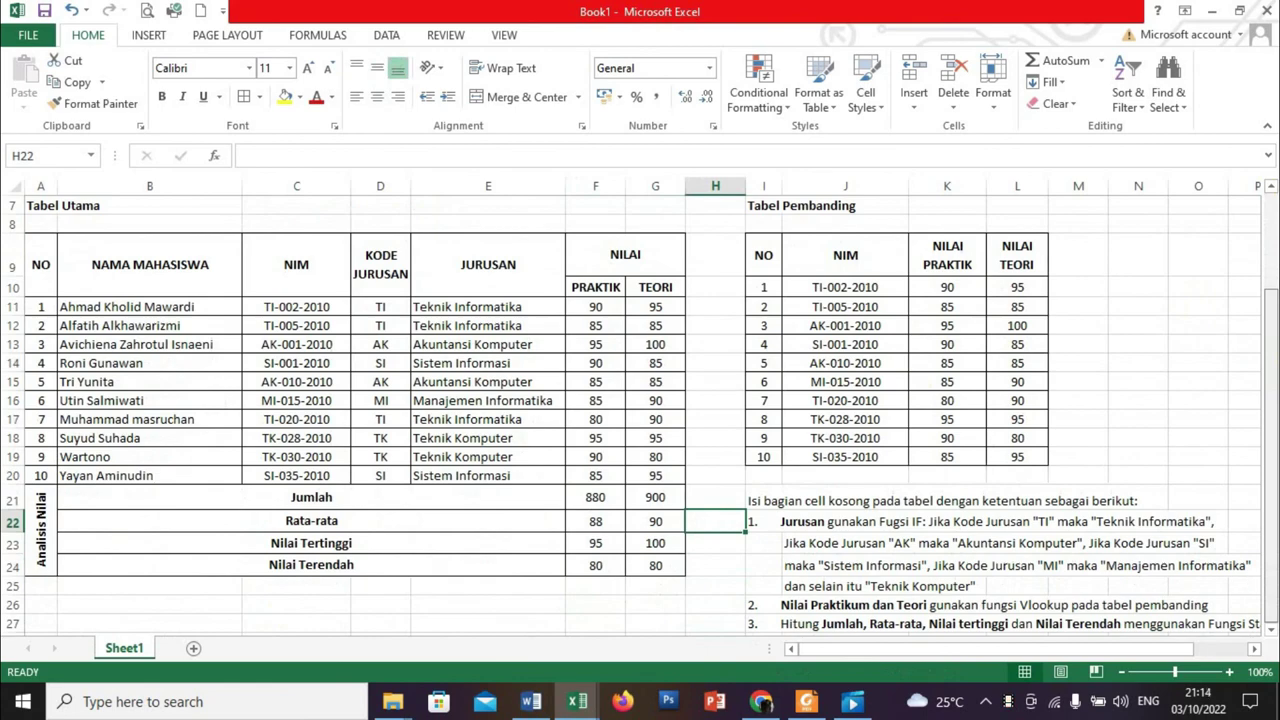
scroll(1262, 300, "up", 2)
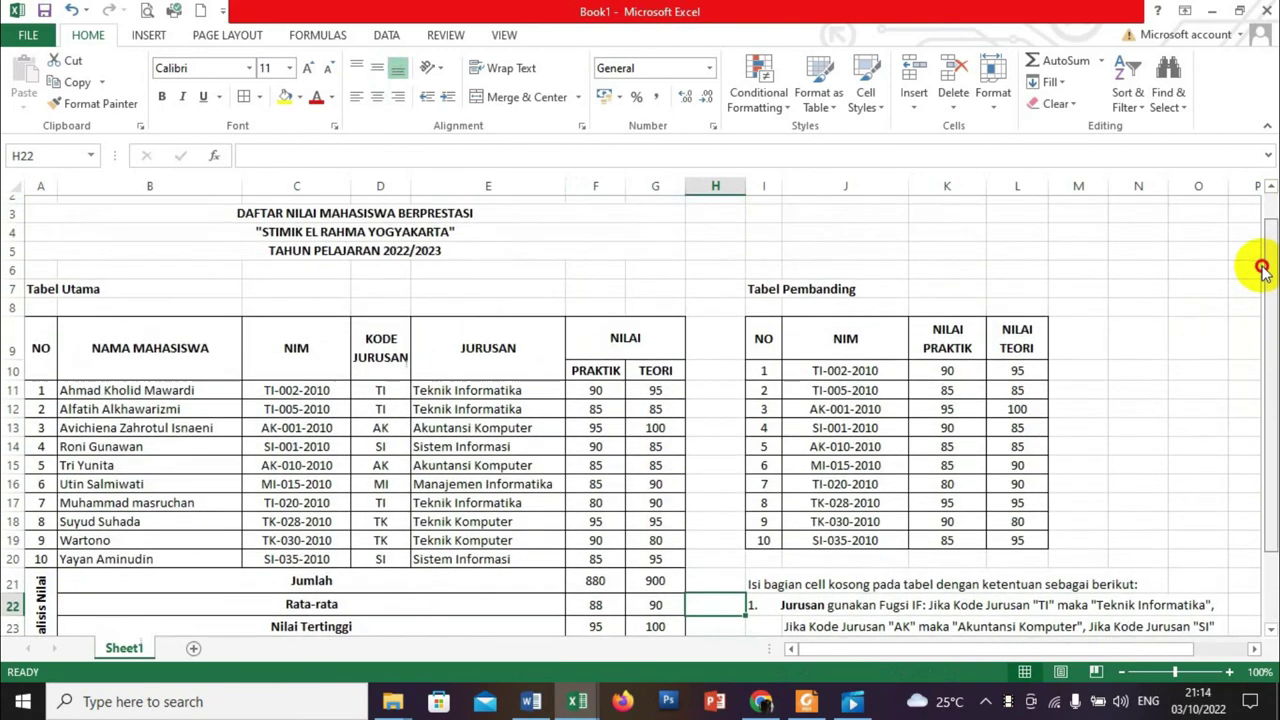
scroll(1260, 266, "down", 2)
scroll(1270, 251, "up", 2)
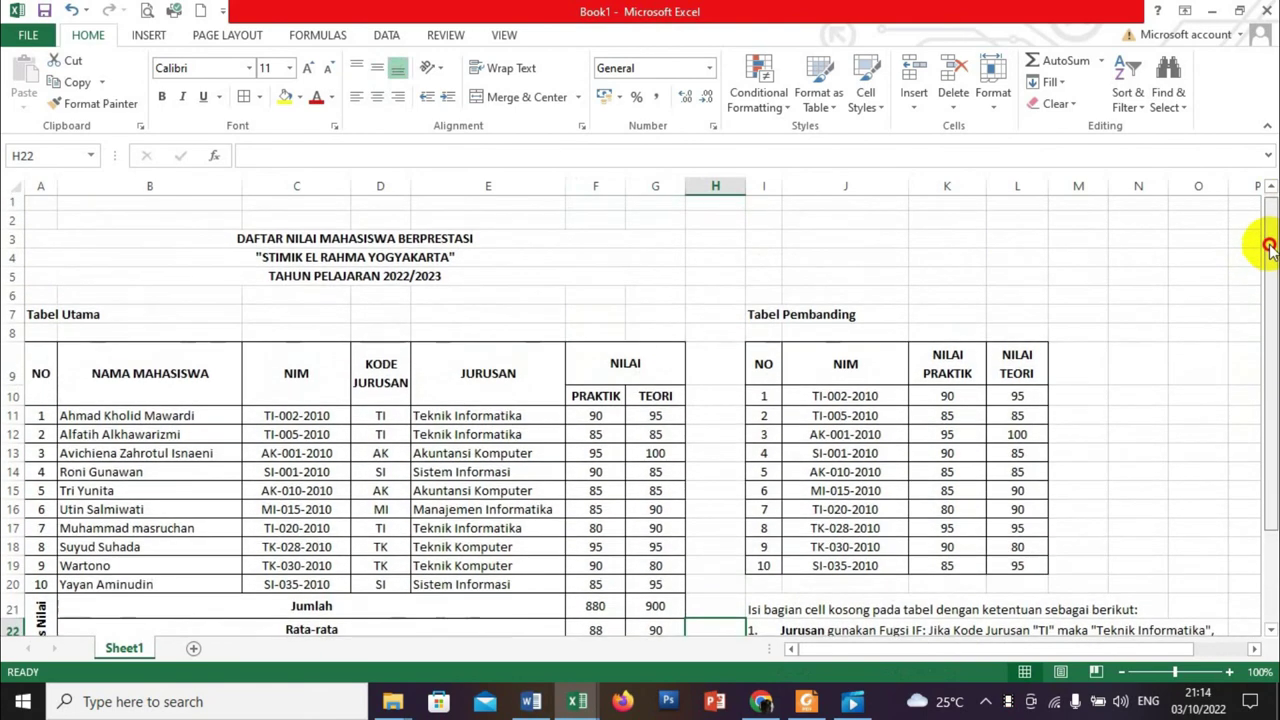
scroll(1270, 251, "down", 2)
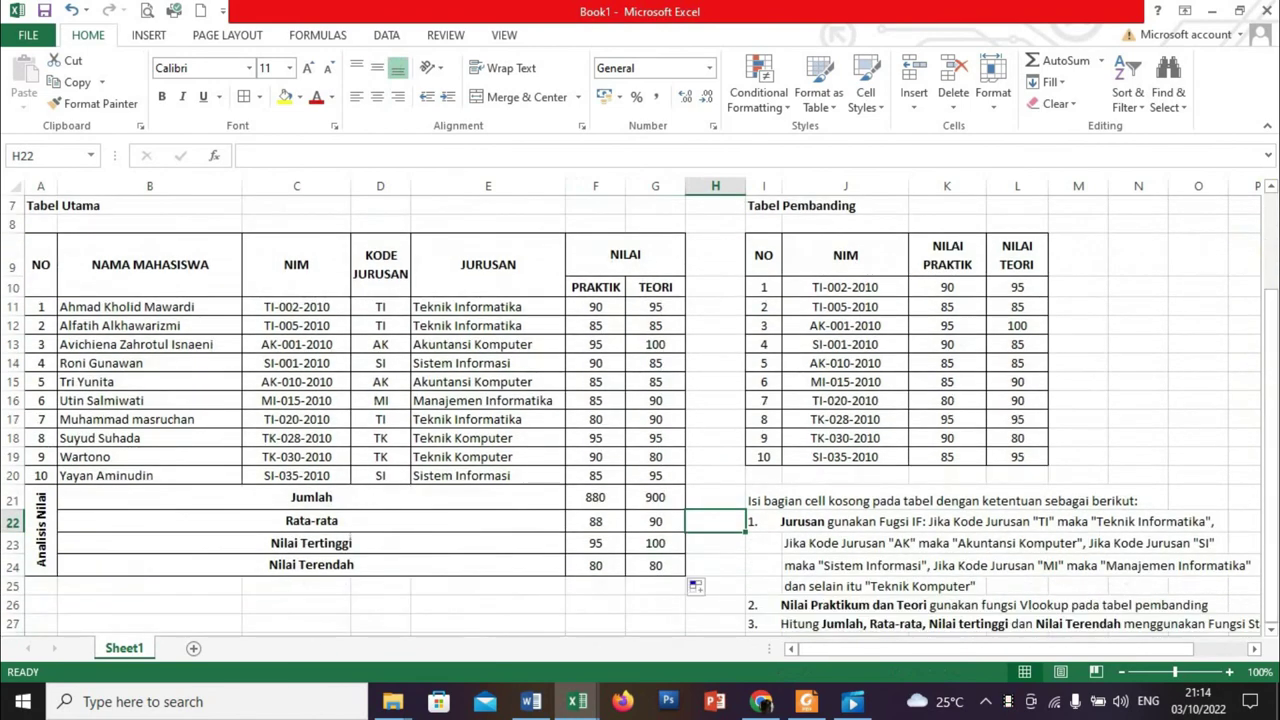